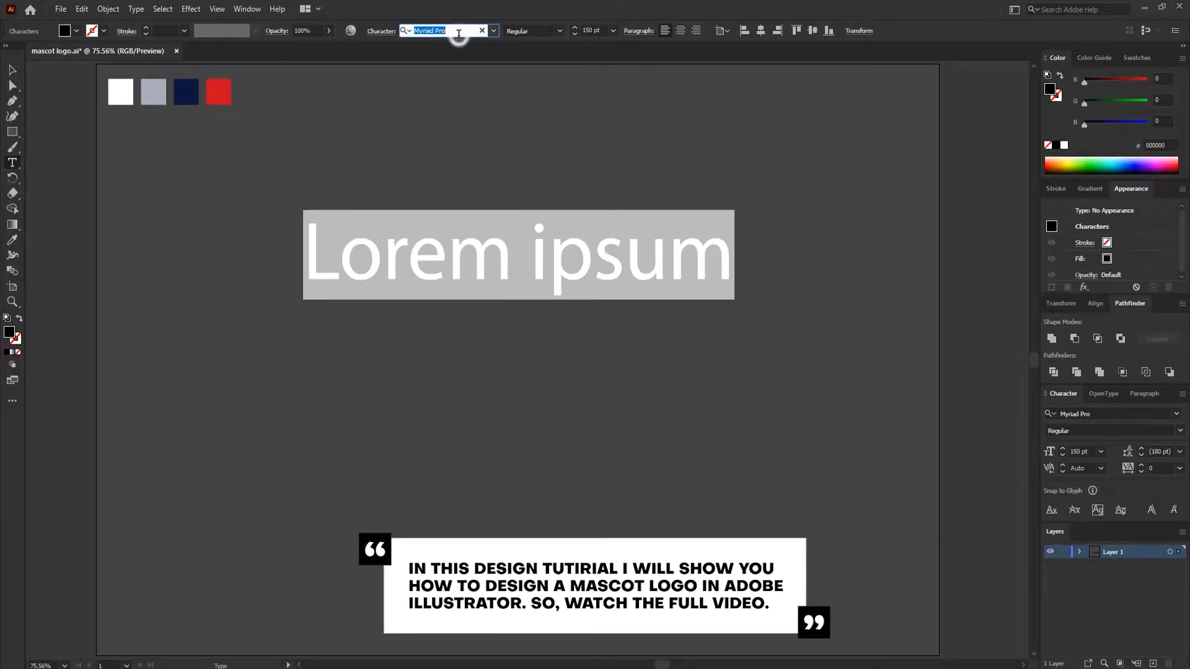
- Set the placeholder text's font to Evogria, replace it with SPORTS and finish the text edit
{"action": "type", "text": "evo"}
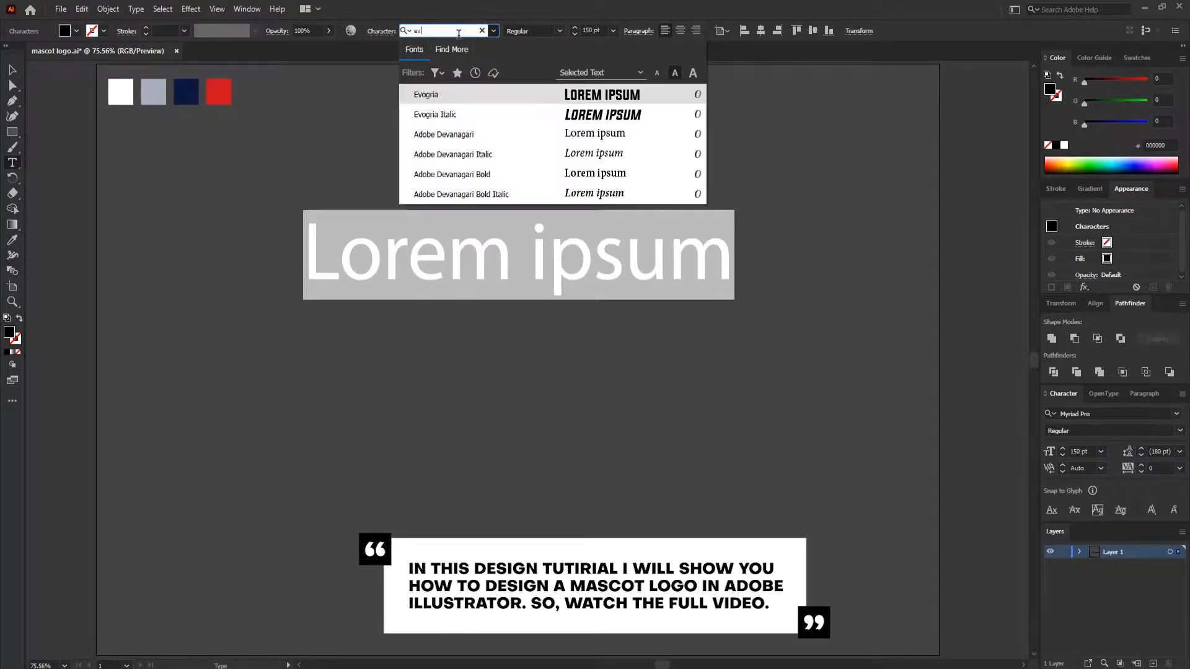
{"action": "left_click", "coordinate": [484, 90]}
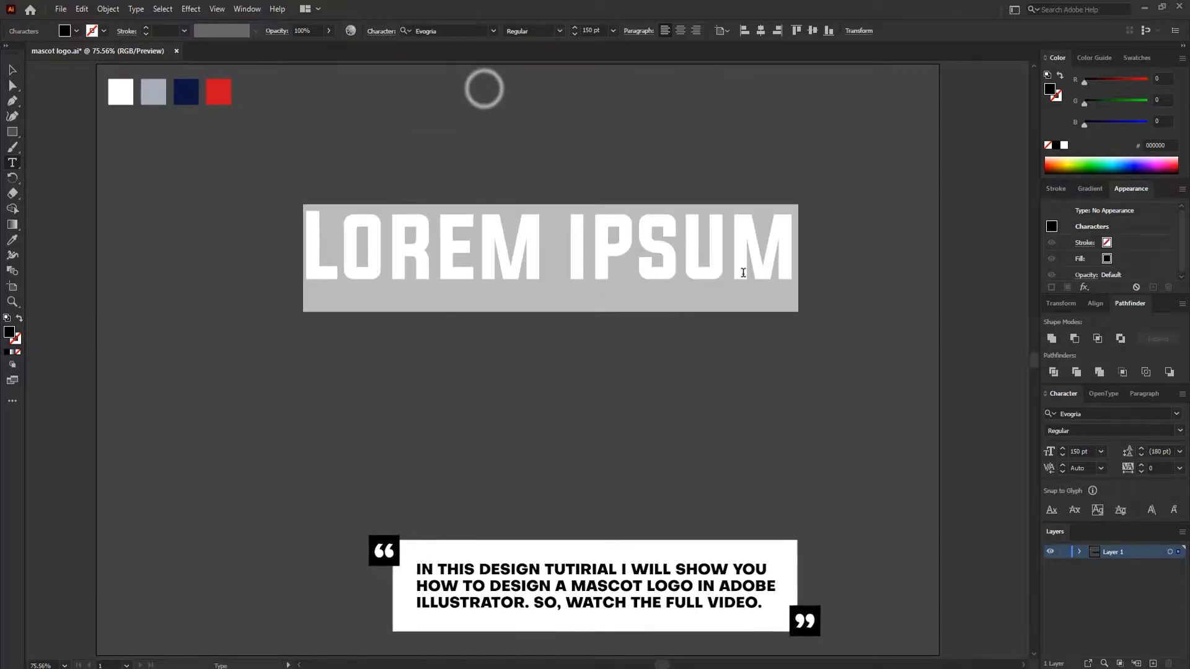
{"action": "type", "text": "S"}
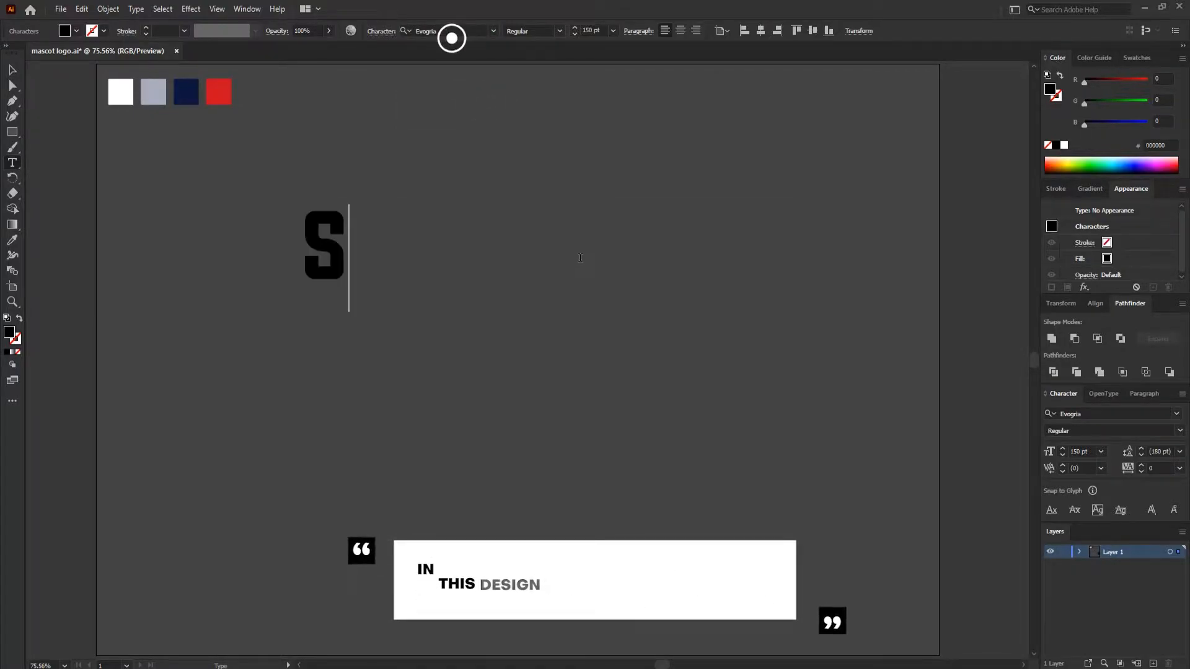
{"action": "type", "text": "PORTS"}
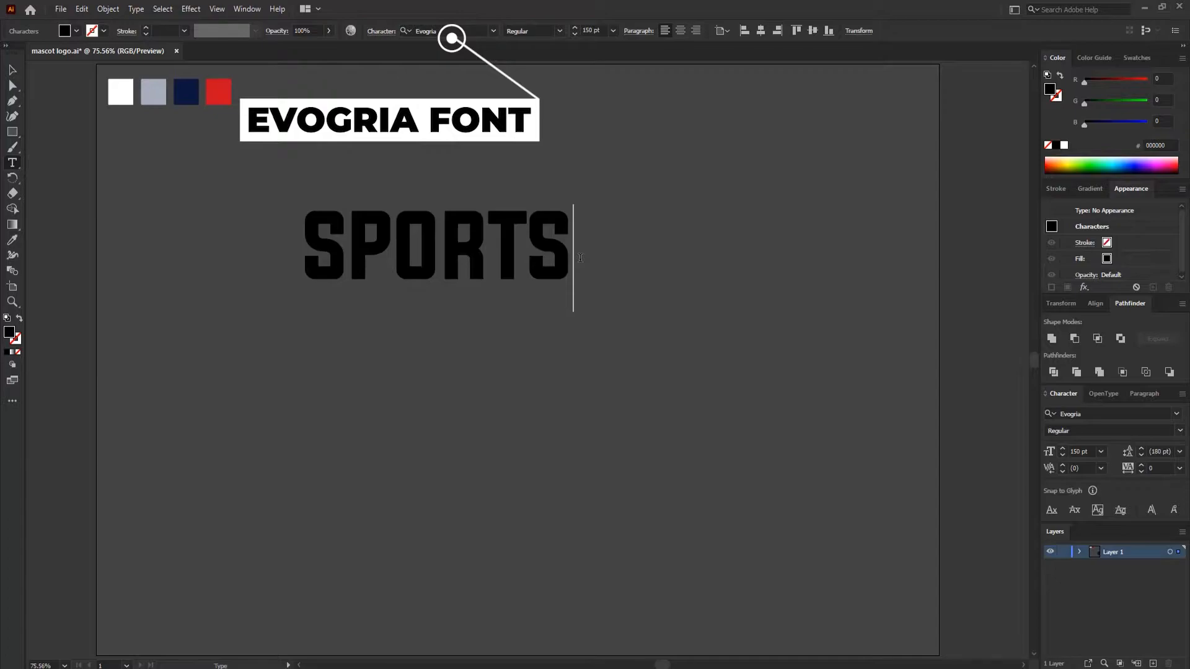
{"action": "double_click", "coordinate": [474, 231]}
{"action": "key", "text": "Escape"}
- Duplicate the SPORTS text directly beneath the original and change the copy to read MOTION
{"action": "left_click_drag", "start_coordinate": [464, 255], "coordinate": [498, 342]}
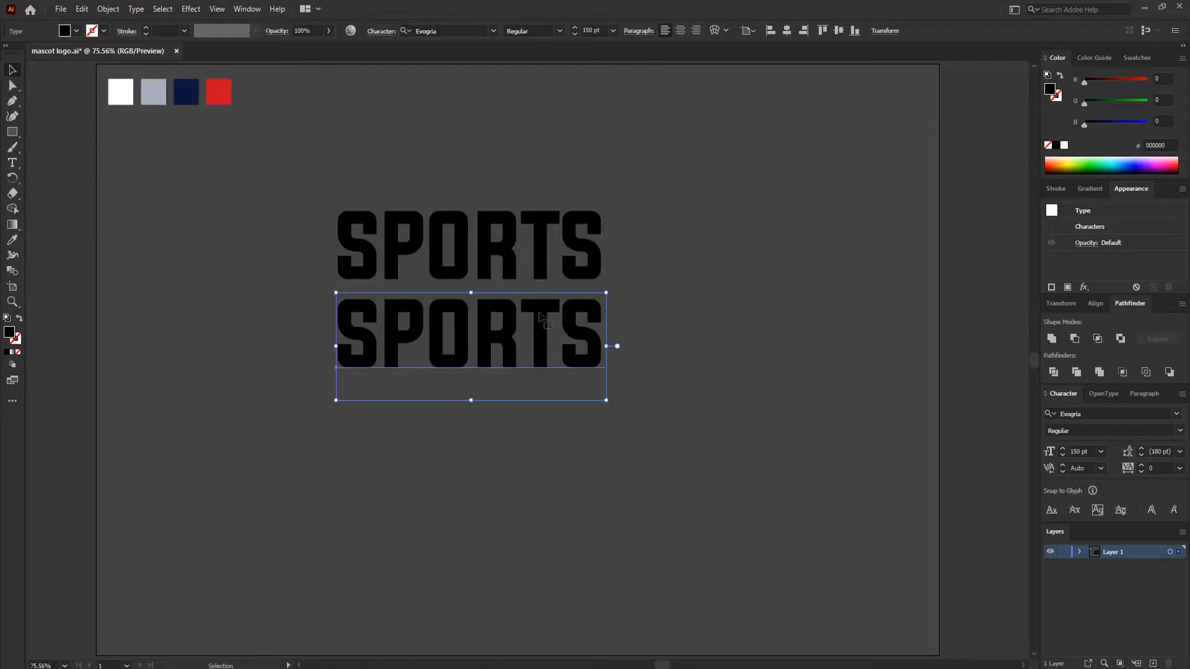
{"action": "double_click", "coordinate": [446, 321]}
{"action": "key", "text": "ctrl+a"}
{"action": "type", "text": "M"}
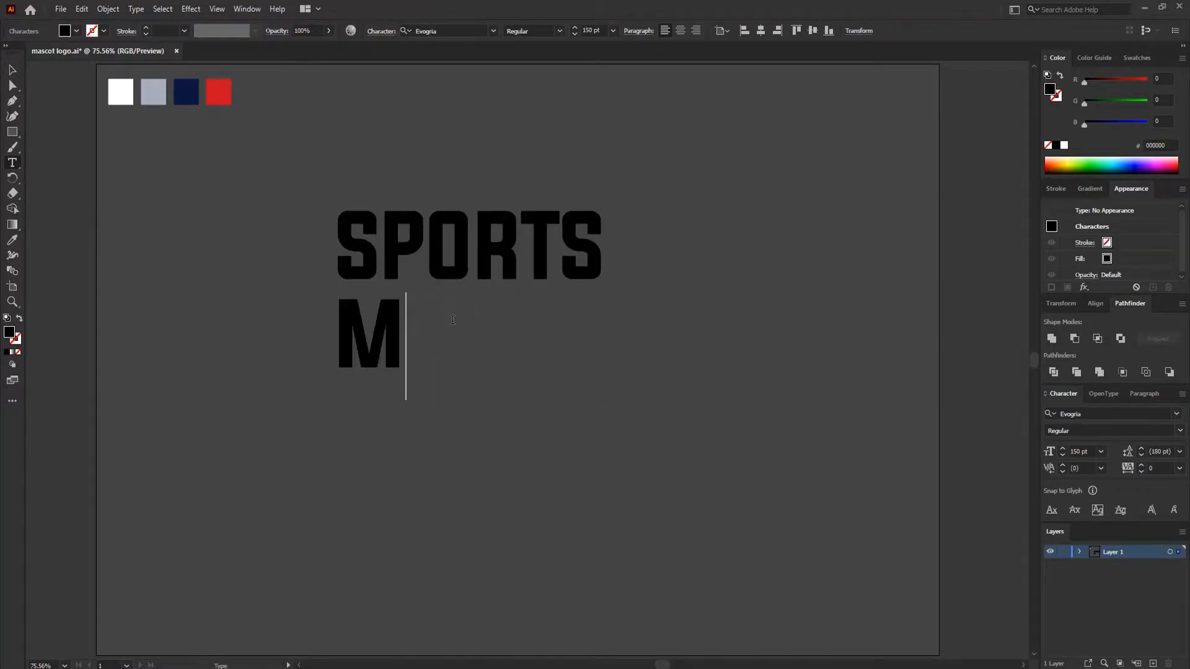
{"action": "type", "text": "OT"}
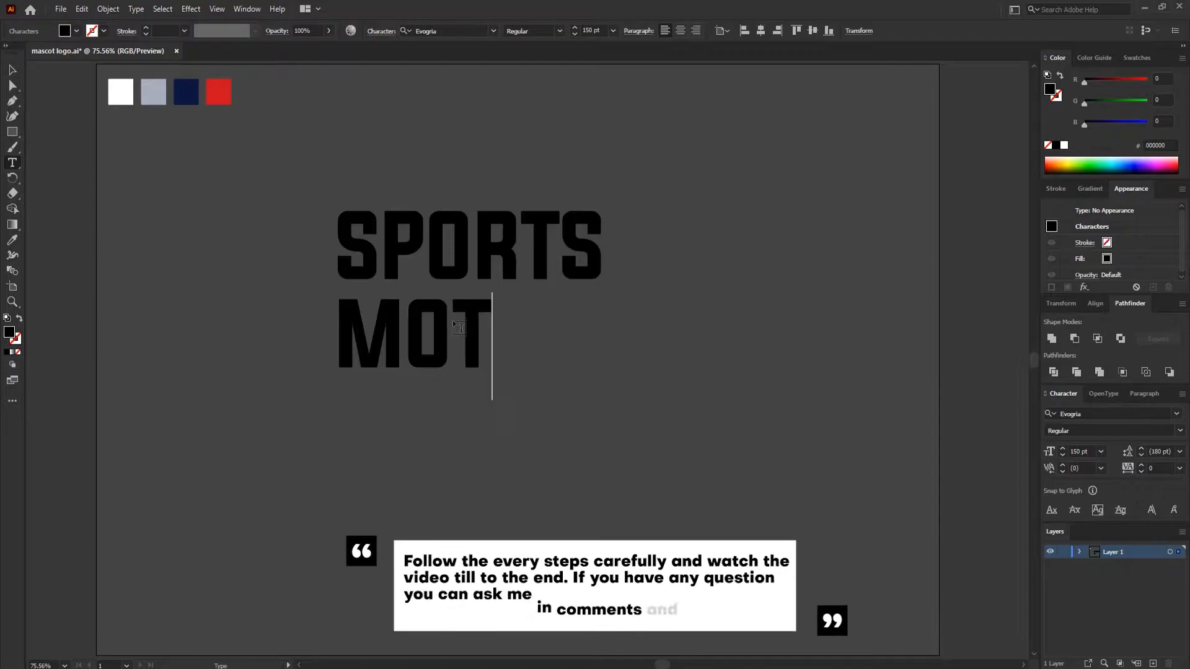
{"action": "type", "text": "ION"}
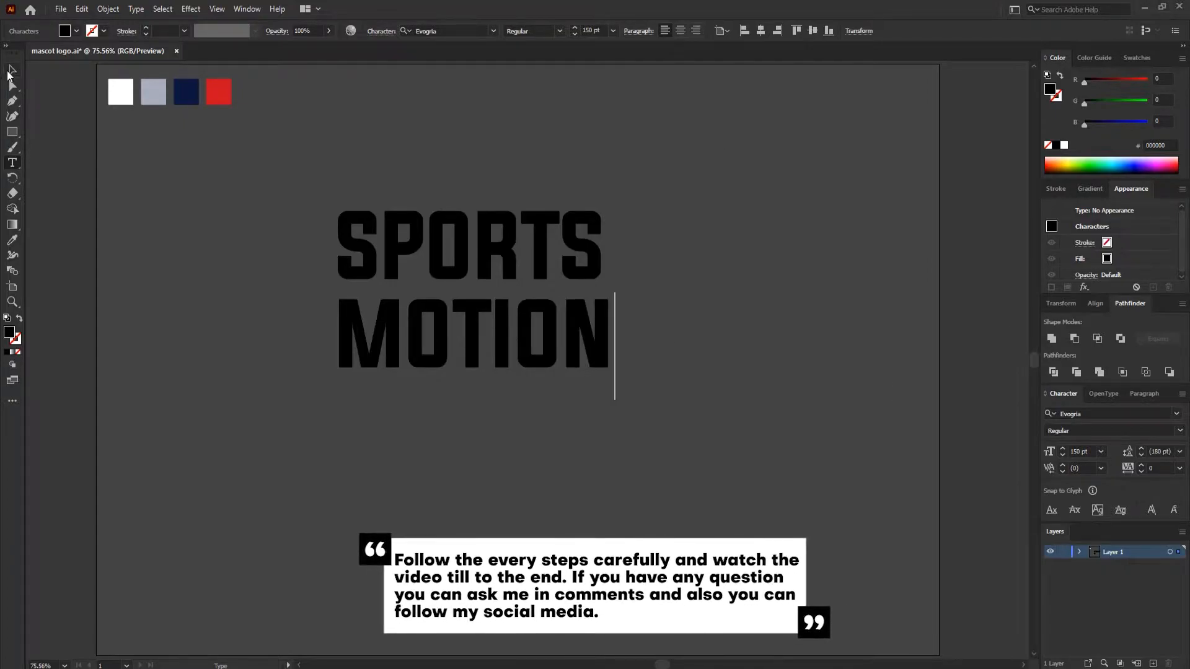
{"action": "key", "text": "Escape"}
- Move MOTION to the upper right of the artboard and SPORTS down toward the middle
{"action": "left_click_drag", "start_coordinate": [464, 333], "coordinate": [782, 123]}
{"action": "left_click_drag", "start_coordinate": [531, 241], "coordinate": [531, 299]}
{"action": "key", "text": "a"}
{"action": "key", "text": "ctrl+equal"}
{"action": "left_click_drag", "start_coordinate": [514, 216], "coordinate": [531, 277]}
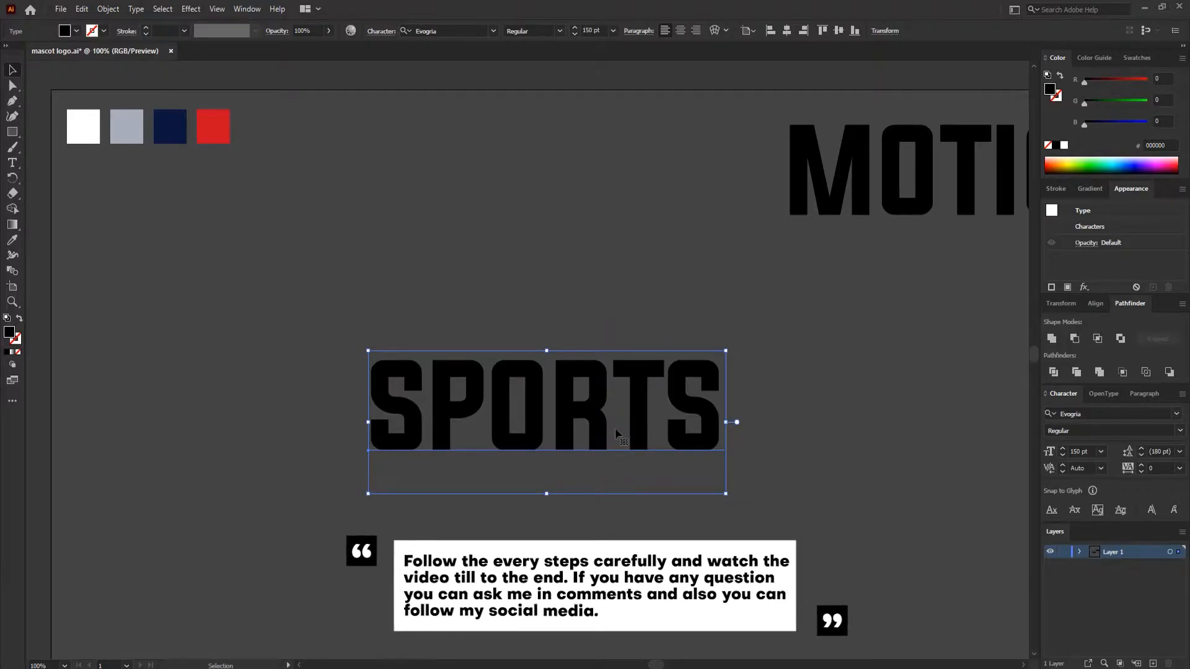
- Expand the SPORTS text into outlines and ungroup it into separate letters
{"action": "left_click", "coordinate": [107, 9]}
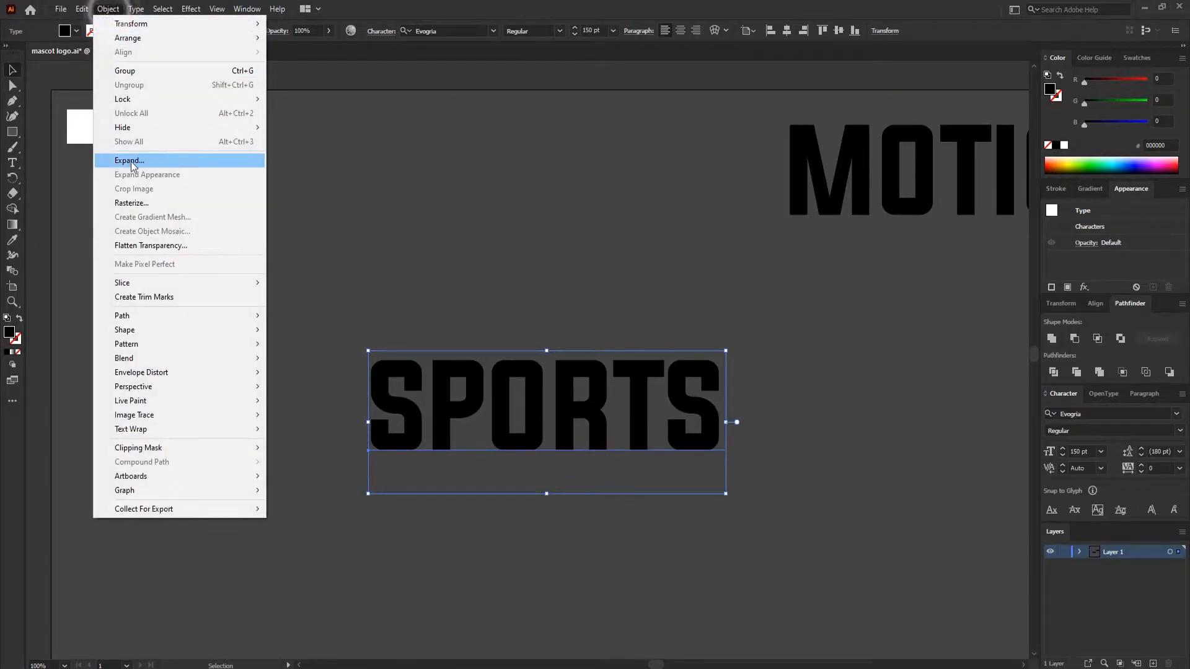
{"action": "left_click", "coordinate": [165, 164]}
{"action": "left_click", "coordinate": [470, 358]}
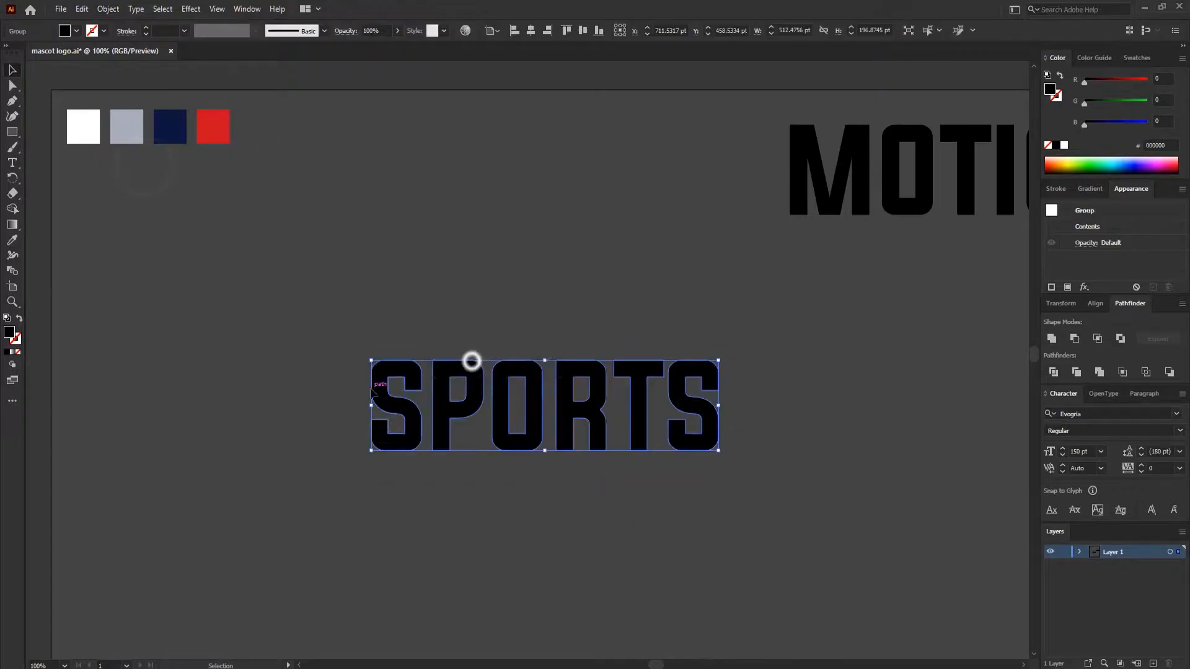
{"action": "right_click", "coordinate": [582, 388]}
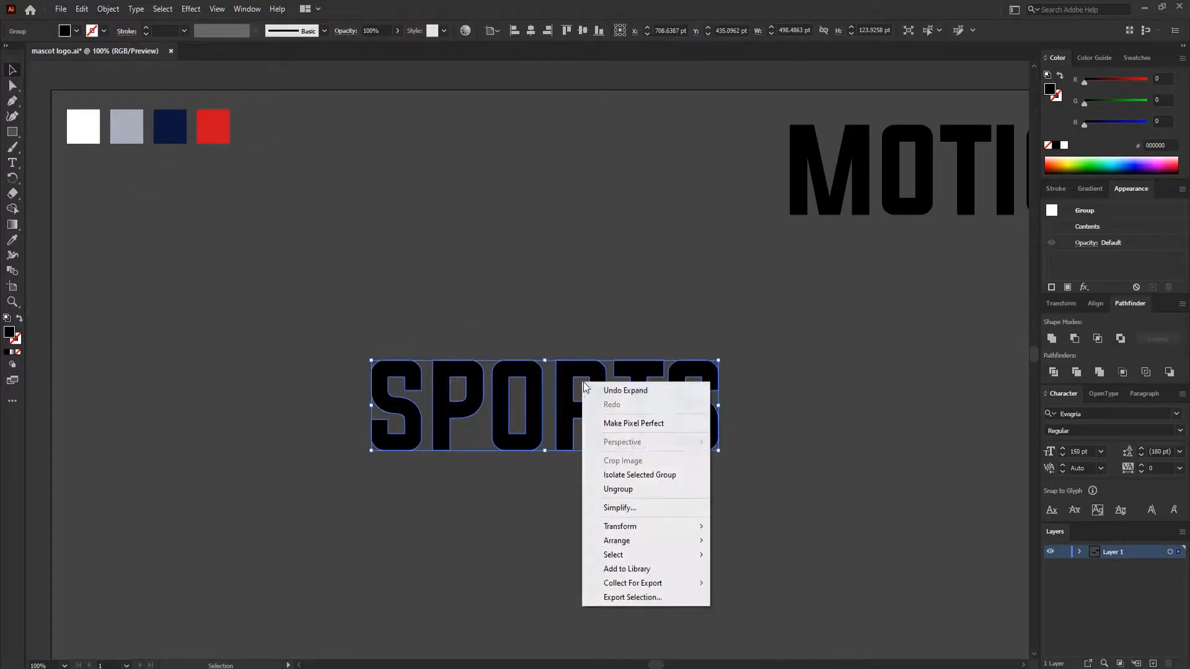
{"action": "left_click", "coordinate": [636, 487]}
{"action": "left_click", "coordinate": [748, 487]}
- Nudge the final S of SPORTS about 8 pt to the right, away from the T
{"action": "left_click", "coordinate": [692, 409]}
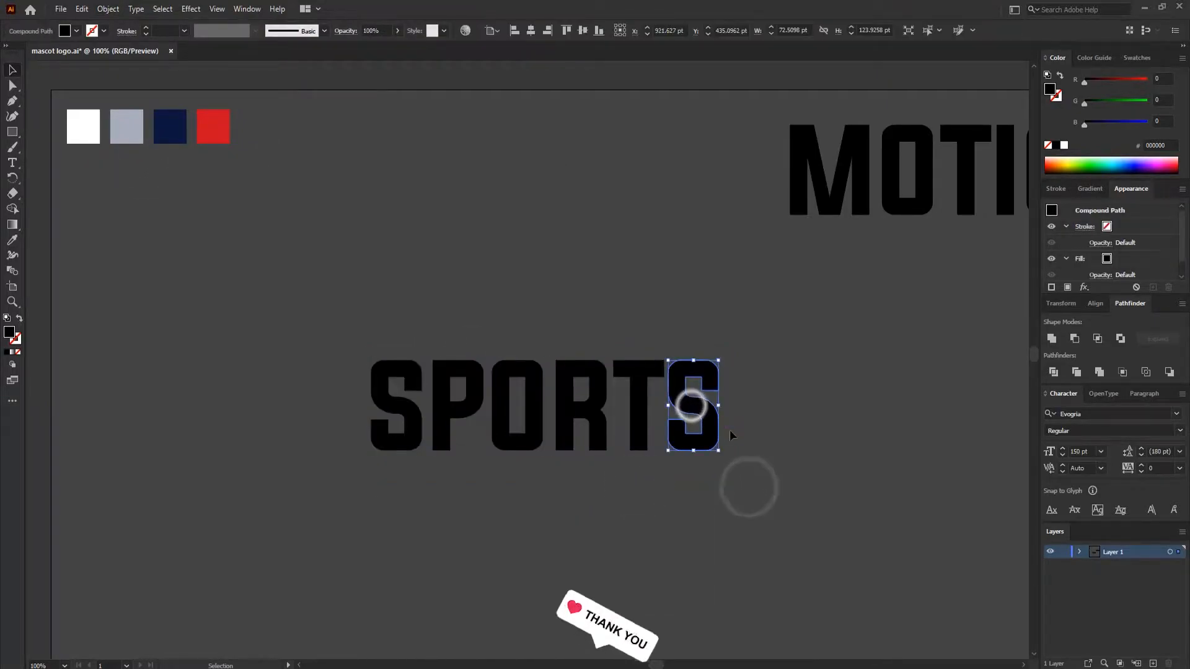
{"action": "key", "text": "Right"}
{"action": "key", "text": "Right"}
{"action": "key", "text": "Right"}
{"action": "key", "text": "Right"}
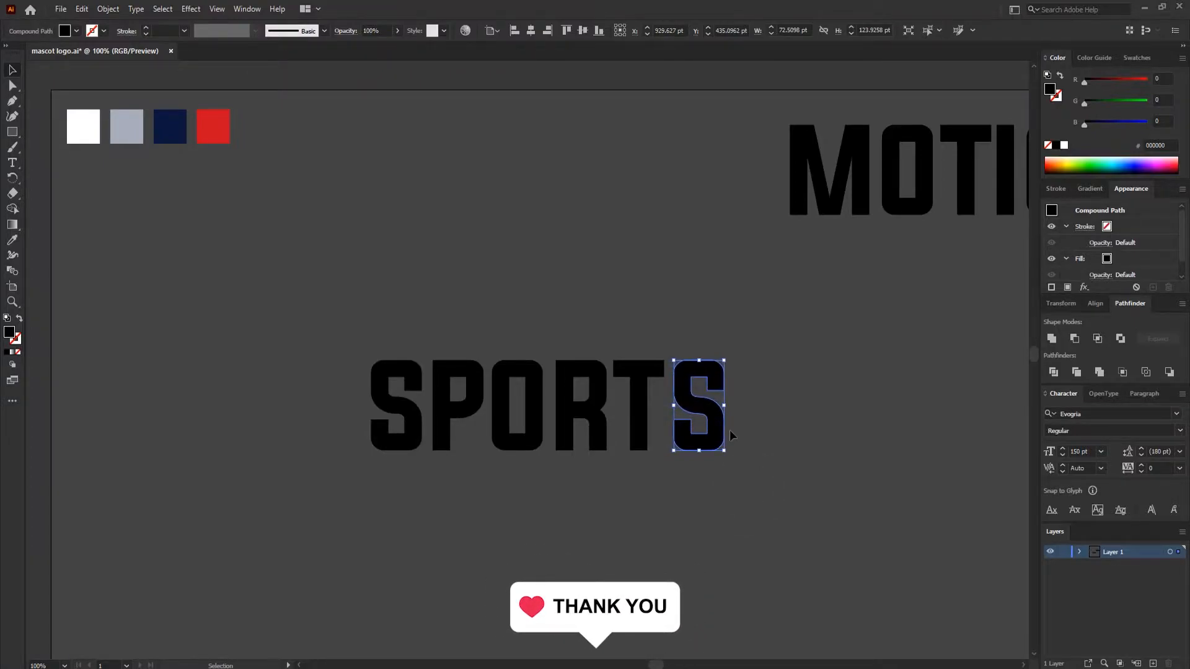
{"action": "left_click", "coordinate": [749, 482]}
- Even out the letter spacing by nudging the T slightly right and the final S about 2 pt further right
{"action": "left_click", "coordinate": [640, 422]}
{"action": "key", "text": "Right"}
{"action": "key", "text": "Right"}
{"action": "key", "text": "Right"}
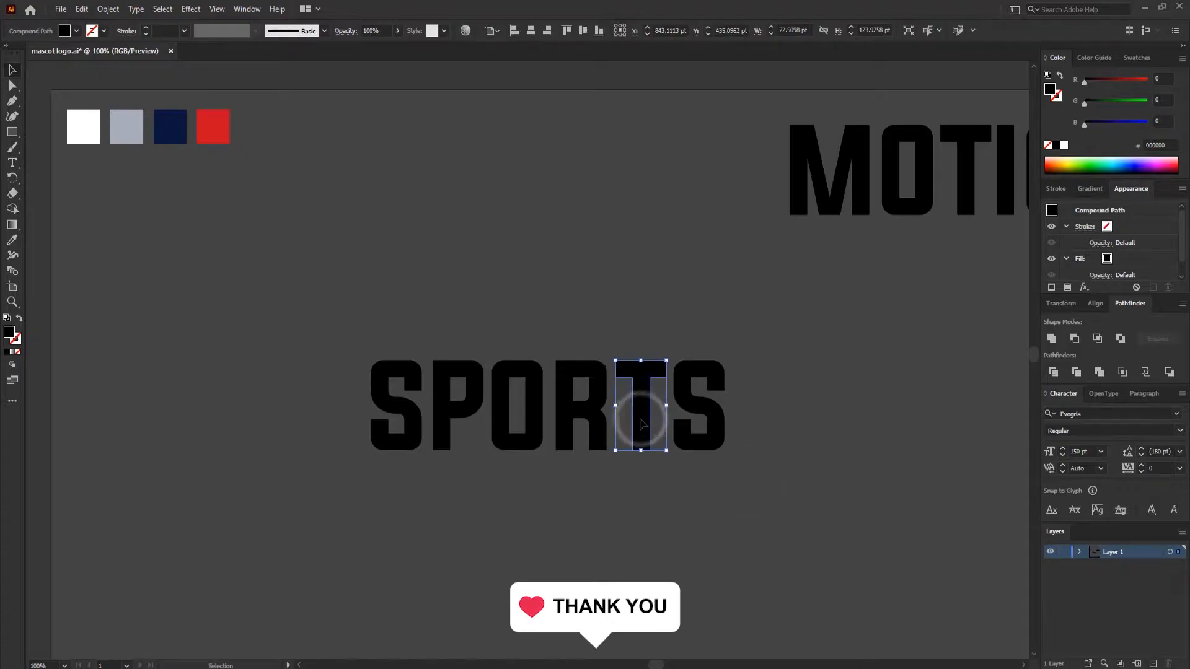
{"action": "left_click", "coordinate": [711, 439]}
{"action": "key", "text": "Right"}
{"action": "key", "text": "Right"}
{"action": "key", "text": "Right"}
{"action": "key", "text": "Right"}
{"action": "key", "text": "Right"}
{"action": "key", "text": "Right"}
{"action": "key", "text": "Right"}
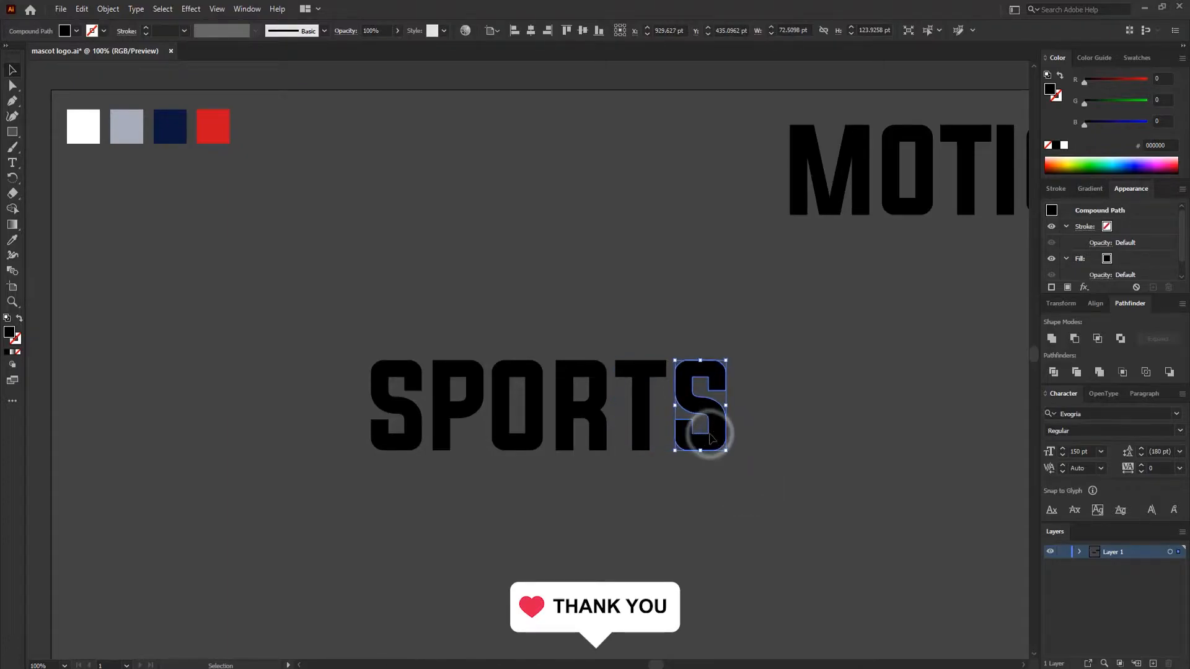
- Select all the letters of SPORTS and group them again
{"action": "left_click", "coordinate": [789, 393]}
{"action": "left_click_drag", "start_coordinate": [800, 481], "coordinate": [315, 328]}
{"action": "right_click", "coordinate": [509, 385]}
{"action": "left_click", "coordinate": [451, 411]}
{"action": "key", "text": "a"}
{"action": "key", "text": "v"}
{"action": "left_click", "coordinate": [828, 508]}
{"action": "left_click", "coordinate": [725, 427]}
{"action": "left_click", "coordinate": [764, 501]}
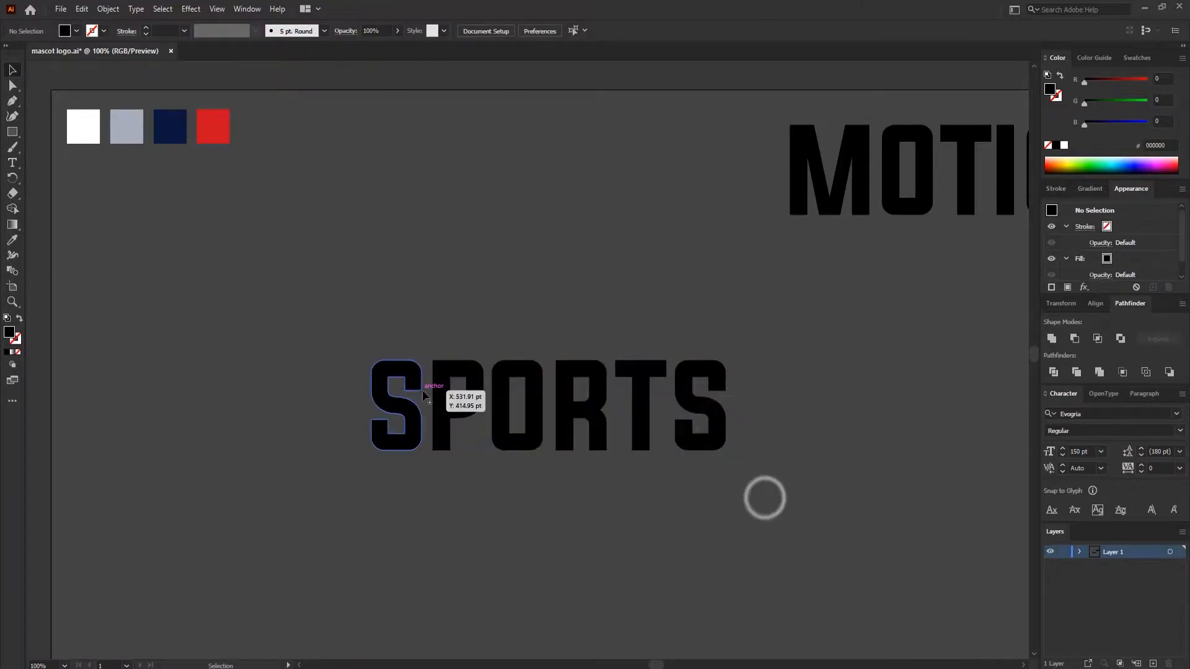
- Recolour the SPORTS letter group by sampling the white swatch with the Eyedropper
{"action": "left_click", "coordinate": [448, 412]}
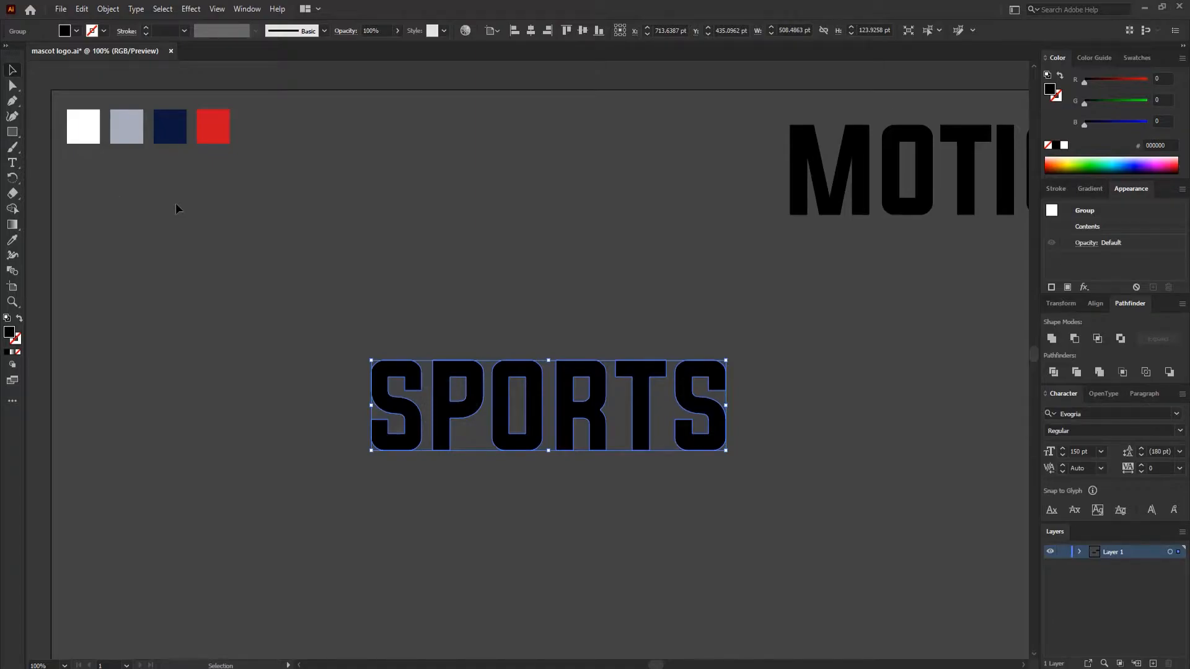
{"action": "left_click", "coordinate": [10, 242]}
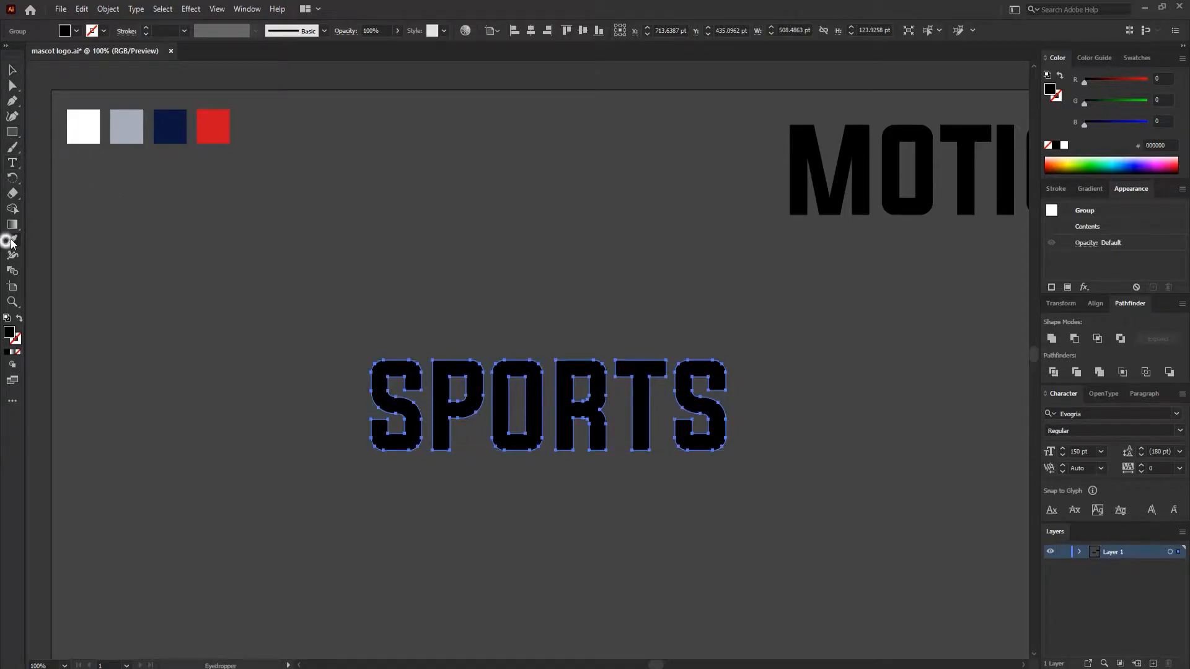
{"action": "left_click", "coordinate": [90, 115]}
{"action": "left_click", "coordinate": [12, 68]}
{"action": "left_click", "coordinate": [451, 340]}
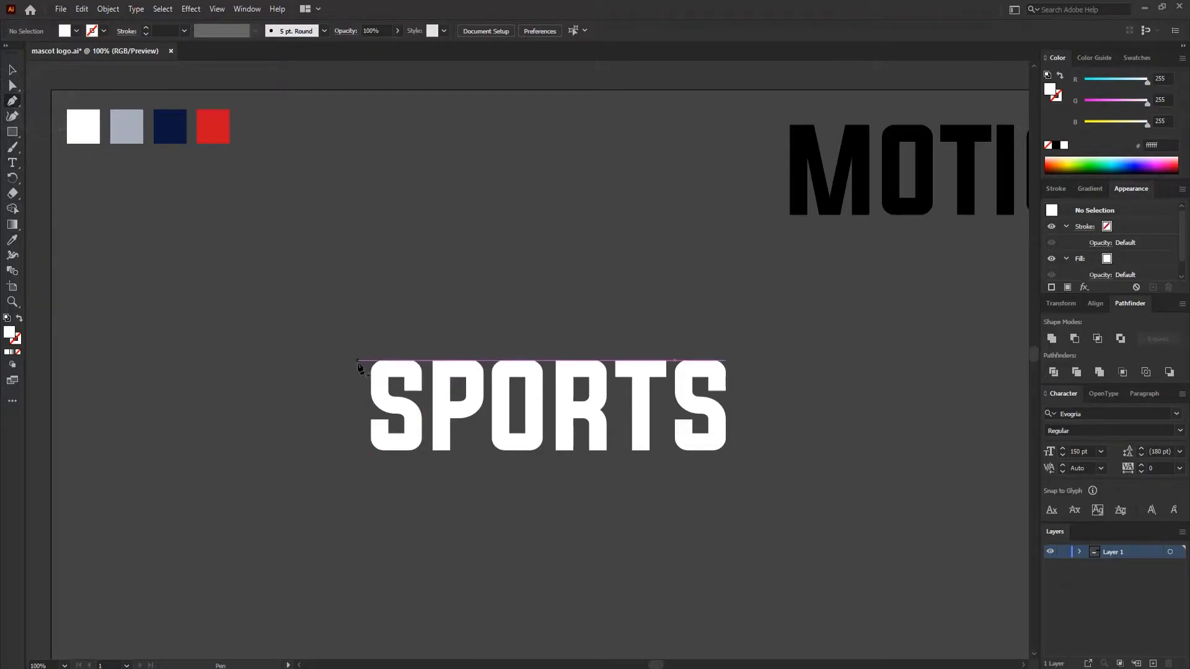
- Draw a white triangular spike about 47 × 25 pt at the top-left corner of the first S with the Pen tool
{"action": "key", "text": "ctrl+plus"}
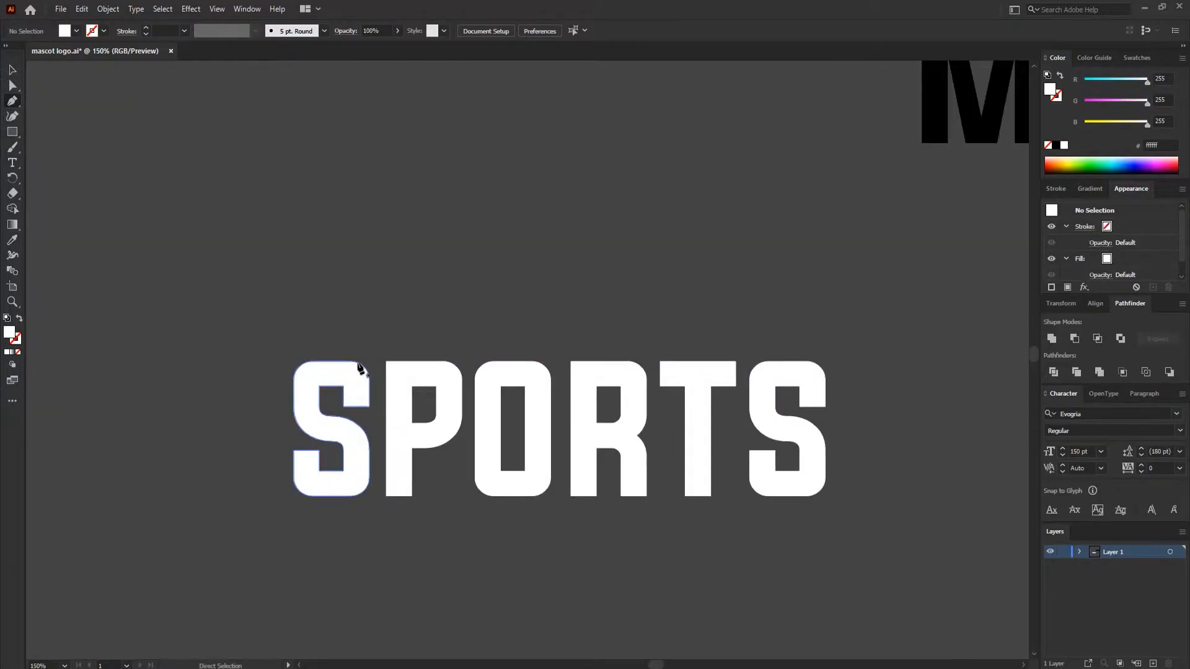
{"action": "key", "text": "ctrl+plus"}
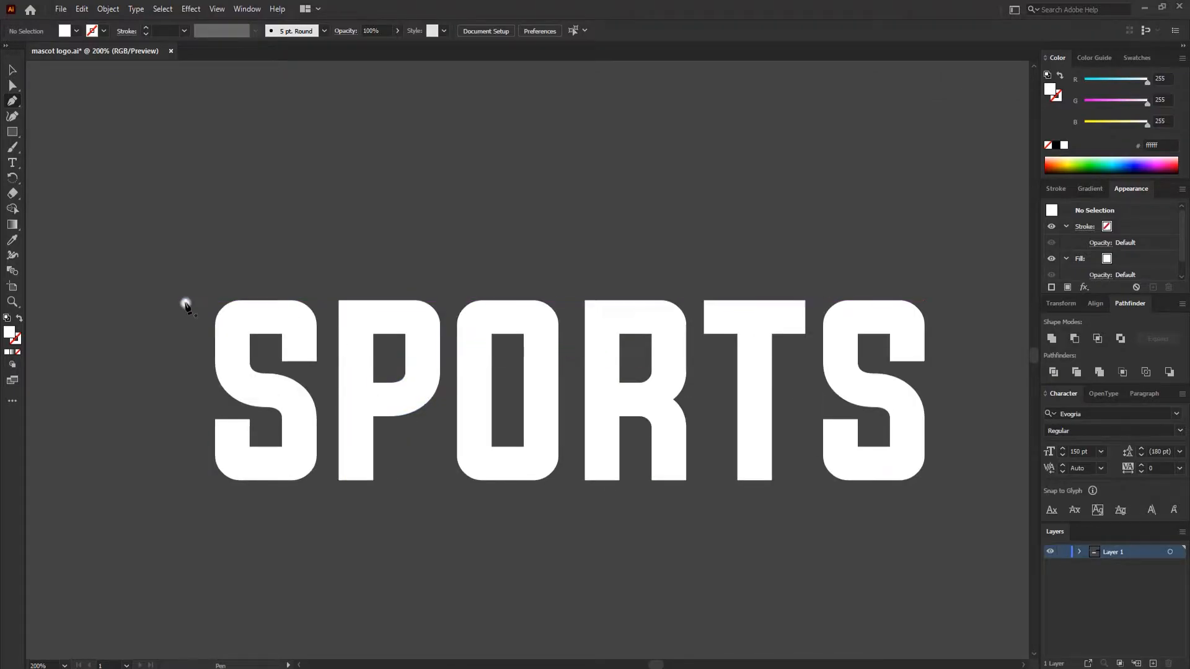
{"action": "left_click", "coordinate": [185, 300]}
{"action": "left_click", "coordinate": [250, 301]}
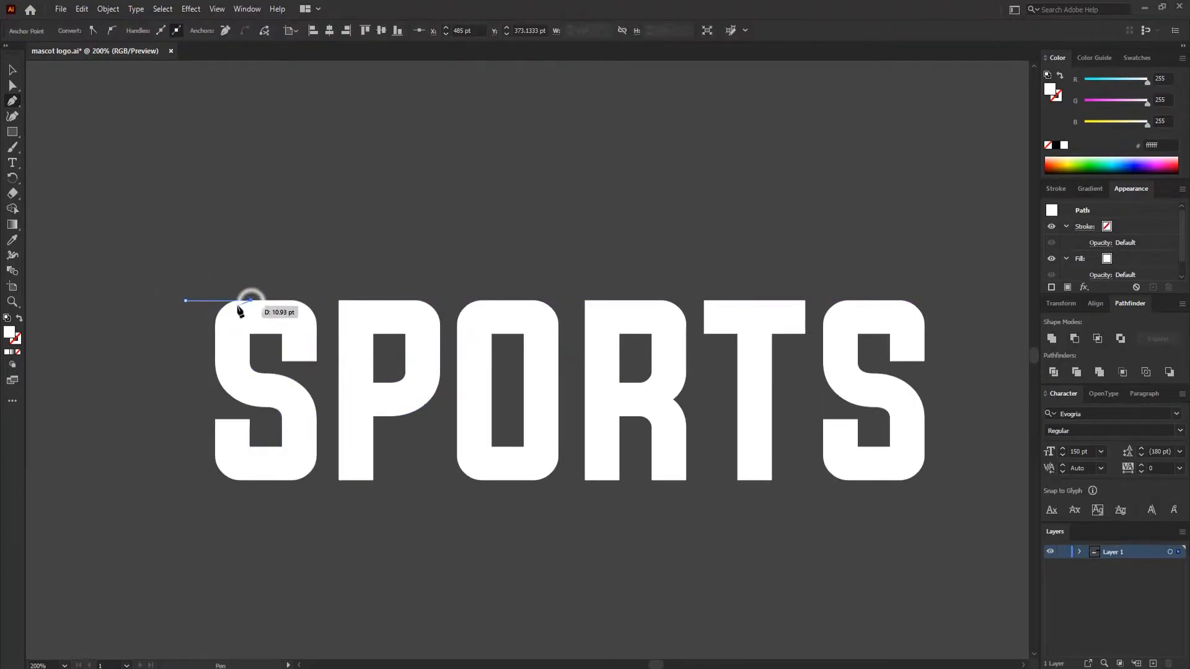
{"action": "left_click", "coordinate": [214, 337]}
{"action": "left_click", "coordinate": [185, 302]}
{"action": "key", "text": "v"}
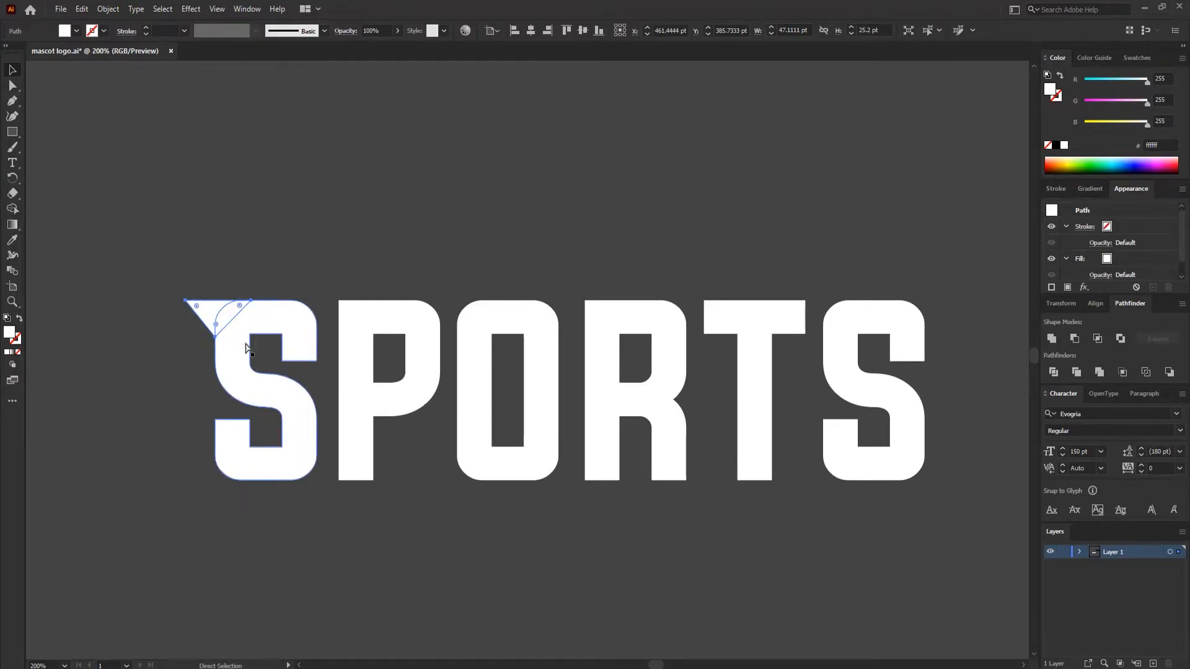
- Duplicate the spike onto the top-right corner of the final S and reflect it across the vertical axis
{"action": "left_click_drag", "start_coordinate": [228, 321], "coordinate": [933, 317]}
{"action": "right_click", "coordinate": [933, 316]}
{"action": "mouse_move", "coordinate": [993, 537]}
{"action": "left_click", "coordinate": [831, 581]}
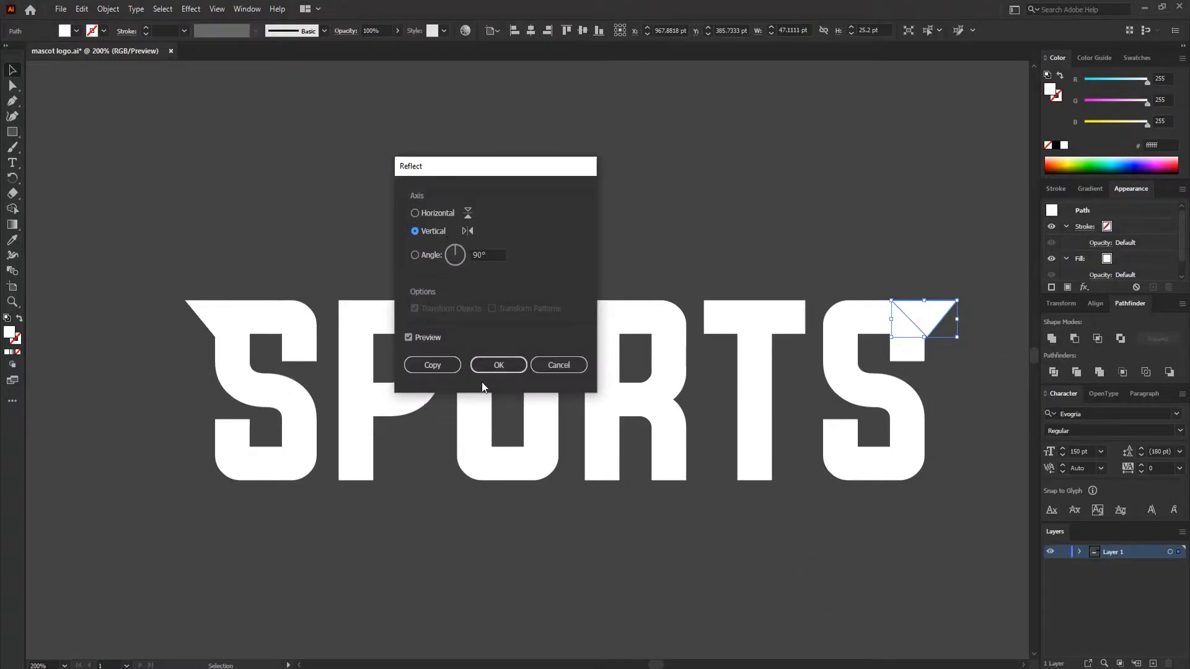
{"action": "left_click", "coordinate": [497, 366]}
{"action": "left_click_drag", "start_coordinate": [939, 335], "coordinate": [933, 326]}
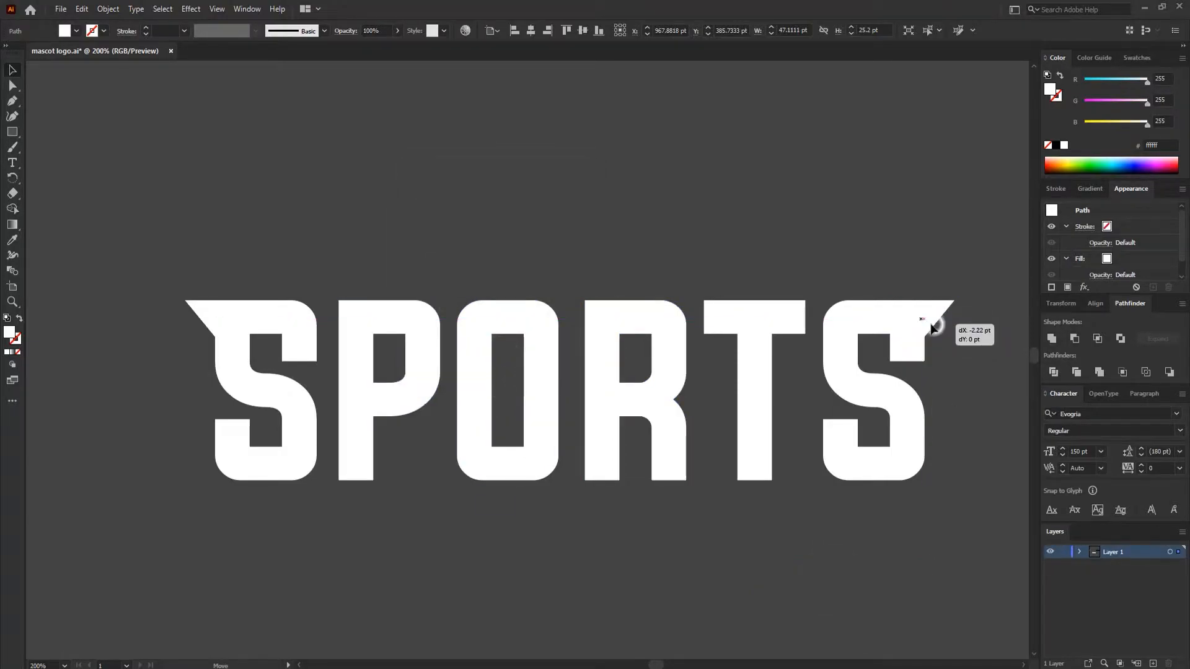
{"action": "left_click", "coordinate": [953, 349]}
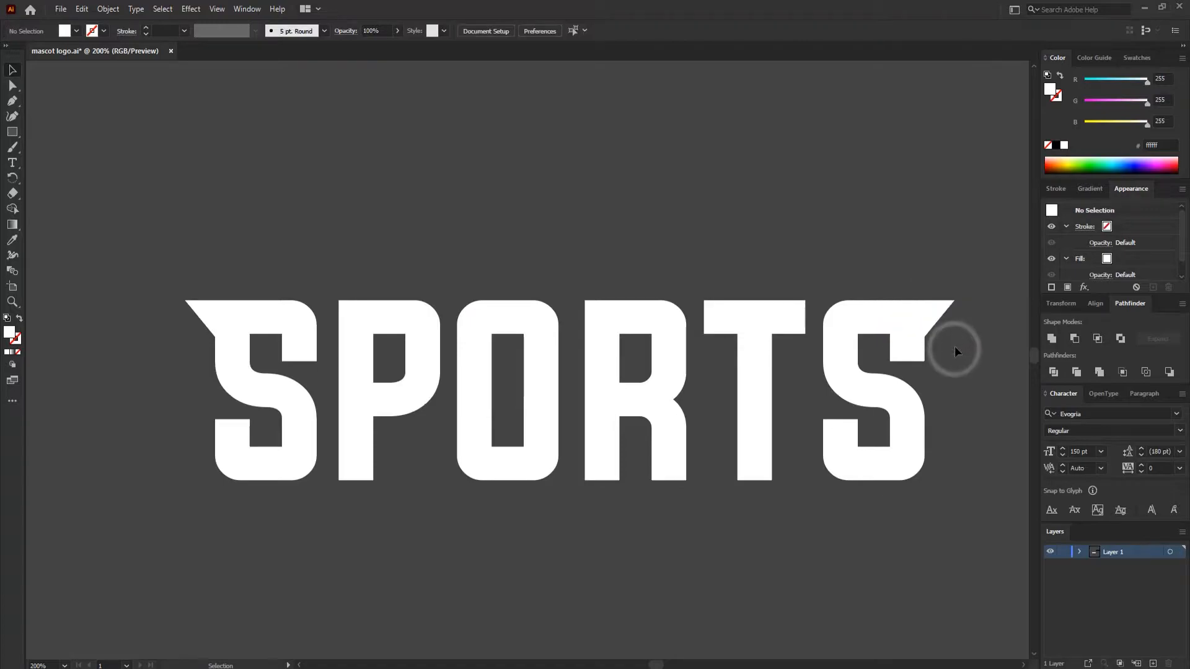
- Compare both spikes at high zoom and fine-tune the right spike's horizontal position on the final S
{"action": "key", "text": "ctrl+plus"}
{"action": "key", "text": "ctrl+plus"}
{"action": "left_click_drag", "start_coordinate": [954, 347], "coordinate": [546, 355]}
{"action": "left_click_drag", "start_coordinate": [919, 347], "coordinate": [687, 373]}
{"action": "left_click_drag", "start_coordinate": [715, 306], "coordinate": [704, 305]}
{"action": "left_click_drag", "start_coordinate": [478, 361], "coordinate": [791, 356]}
{"action": "left_click_drag", "start_coordinate": [411, 319], "coordinate": [853, 346]}
{"action": "left_click_drag", "start_coordinate": [292, 326], "coordinate": [797, 356]}
{"action": "mouse_move", "coordinate": [894, 425]}
{"action": "left_mouse_down"}
{"action": "mouse_move", "coordinate": [919, 423]}
{"action": "mouse_move", "coordinate": [409, 361]}
{"action": "left_mouse_up"}
{"action": "left_click_drag", "start_coordinate": [822, 385], "coordinate": [428, 356]}
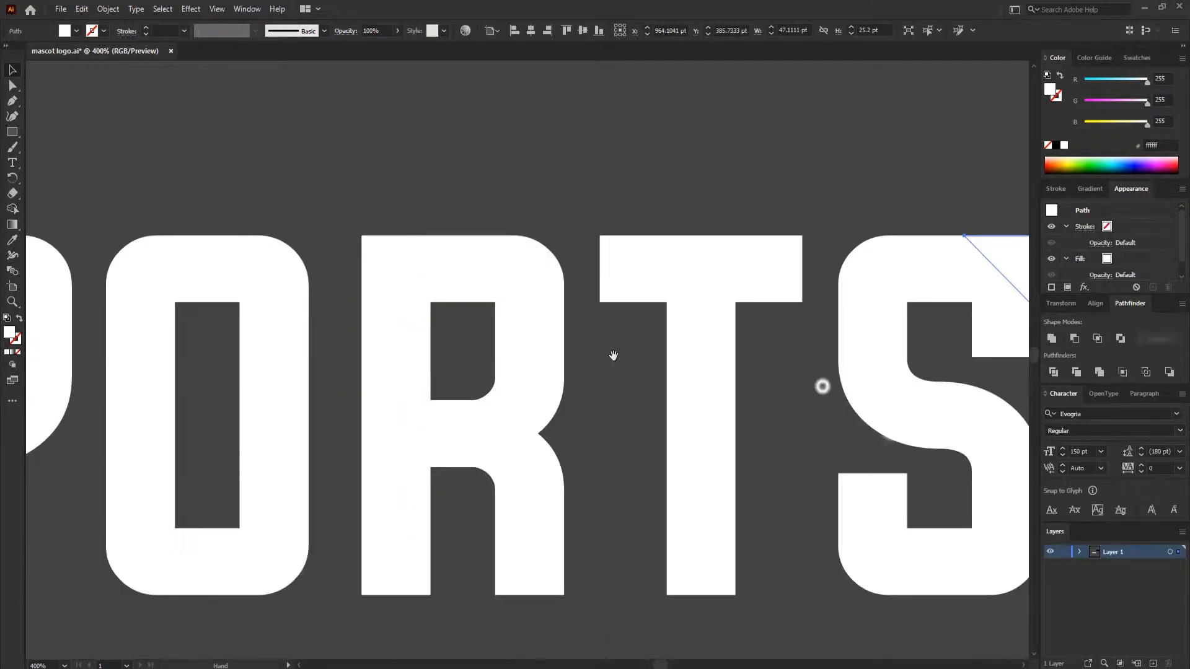
{"action": "left_click_drag", "start_coordinate": [861, 355], "coordinate": [408, 353]}
{"action": "left_click_drag", "start_coordinate": [569, 256], "coordinate": [574, 260]}
{"action": "left_click", "coordinate": [729, 335]}
{"action": "key", "text": "ctrl+minus"}
{"action": "key", "text": "ctrl+minus"}
{"action": "key", "text": "ctrl+minus"}
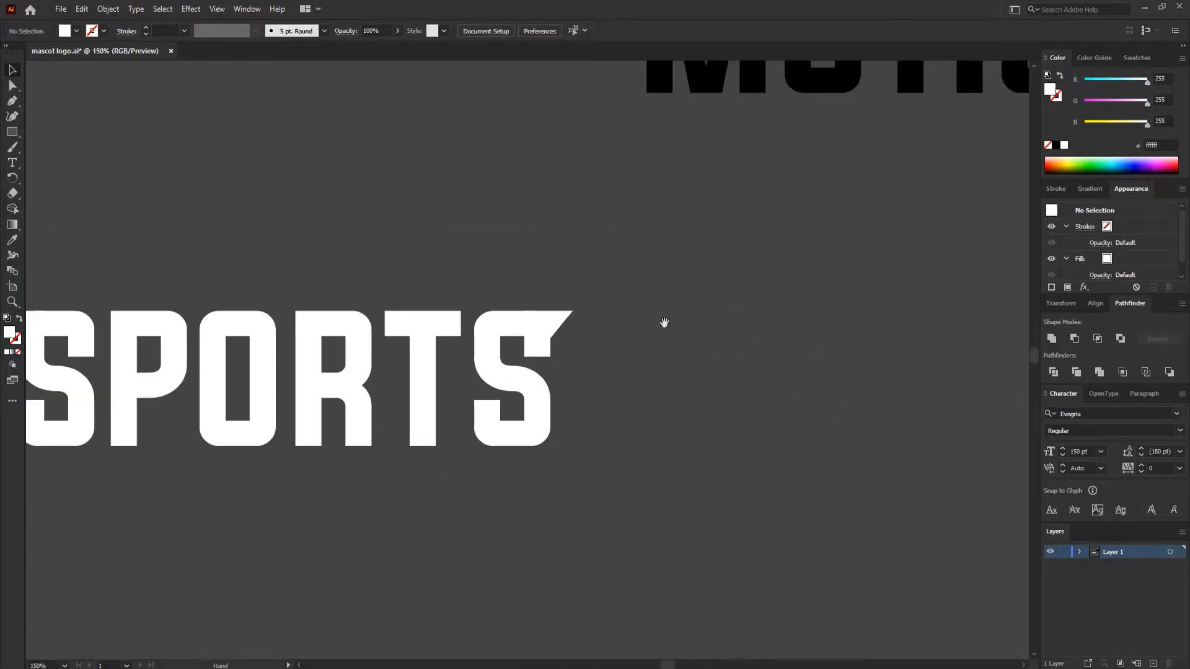
{"action": "left_click_drag", "start_coordinate": [635, 325], "coordinate": [845, 340]}
- Select the left and right spikes and group them
{"action": "left_click", "coordinate": [764, 334]}
{"action": "left_click", "coordinate": [228, 335], "text": "shift"}
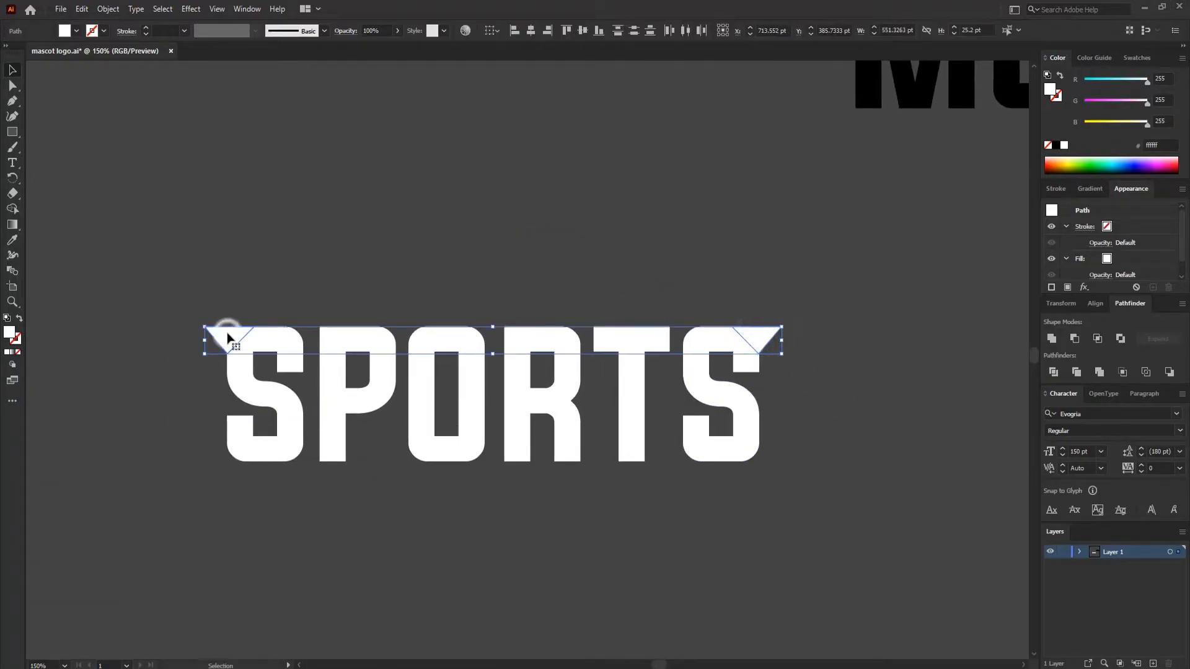
{"action": "right_click", "coordinate": [210, 338]}
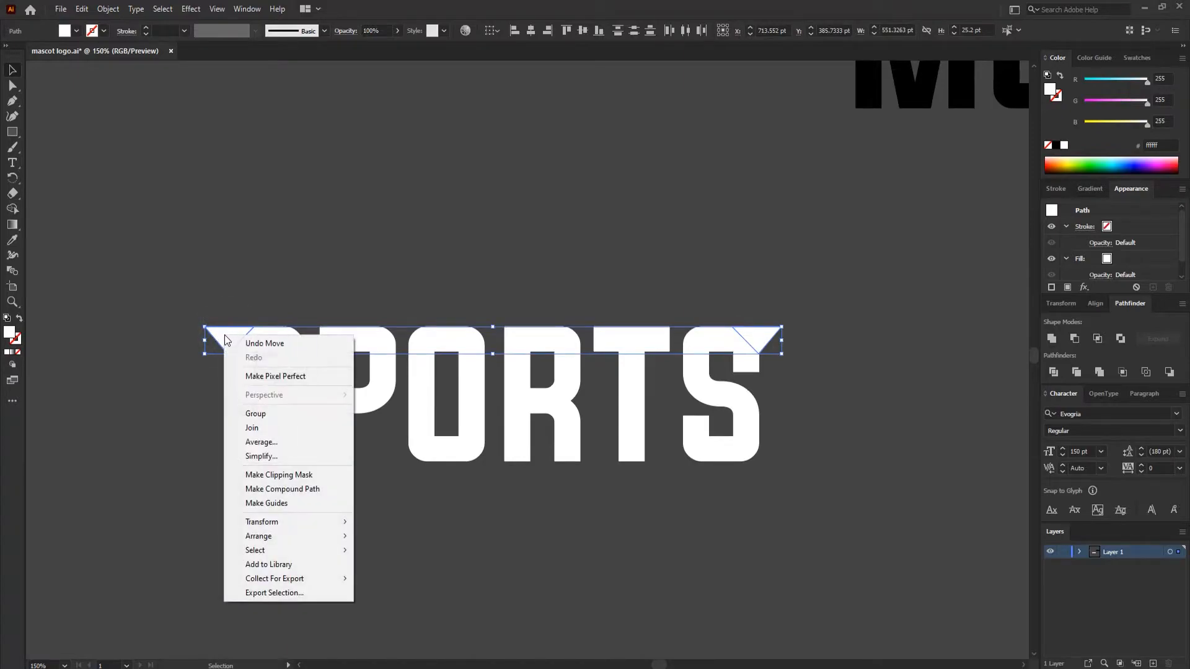
{"action": "left_click", "coordinate": [277, 413]}
{"action": "scroll", "coordinate": [641, 353], "scroll_direction": "down", "scroll_amount": 1}
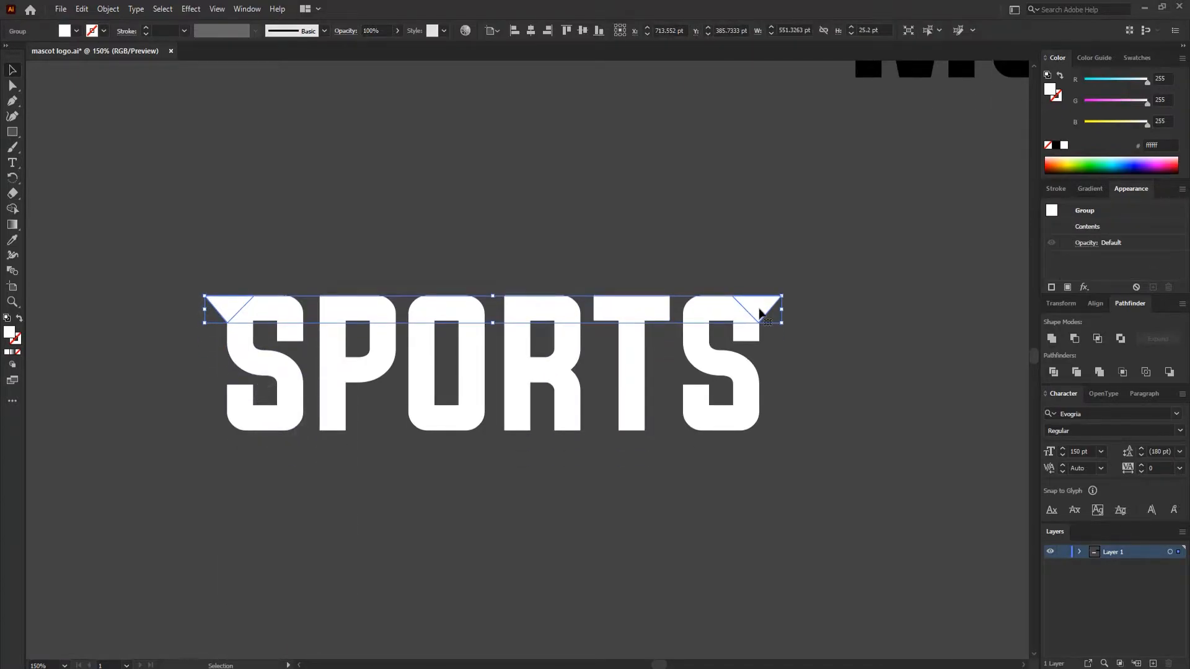
{"action": "right_click", "coordinate": [760, 313]}
{"action": "key", "text": "Escape"}
- Duplicate the grouped top spikes onto the bottom corners of both S letters and reflect the copy across the horizontal axis
{"action": "key", "text": "a"}
{"action": "left_click", "coordinate": [233, 297]}
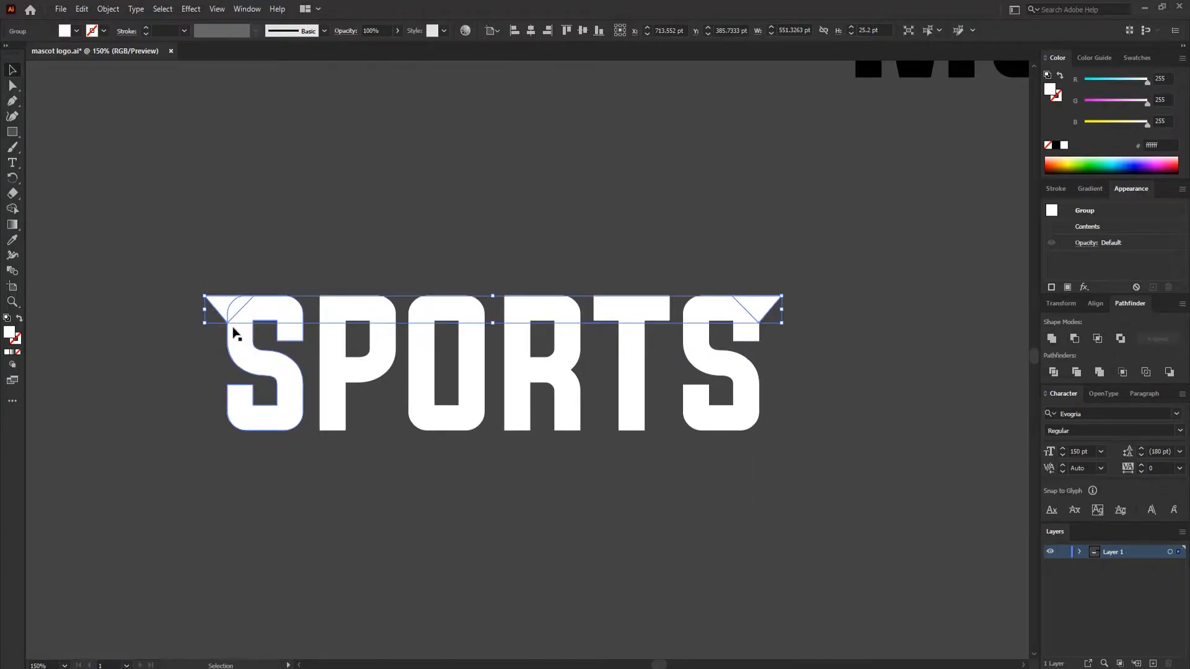
{"action": "left_click_drag", "start_coordinate": [225, 308], "coordinate": [229, 409]}
{"action": "key", "text": "v"}
{"action": "right_click", "coordinate": [496, 403]}
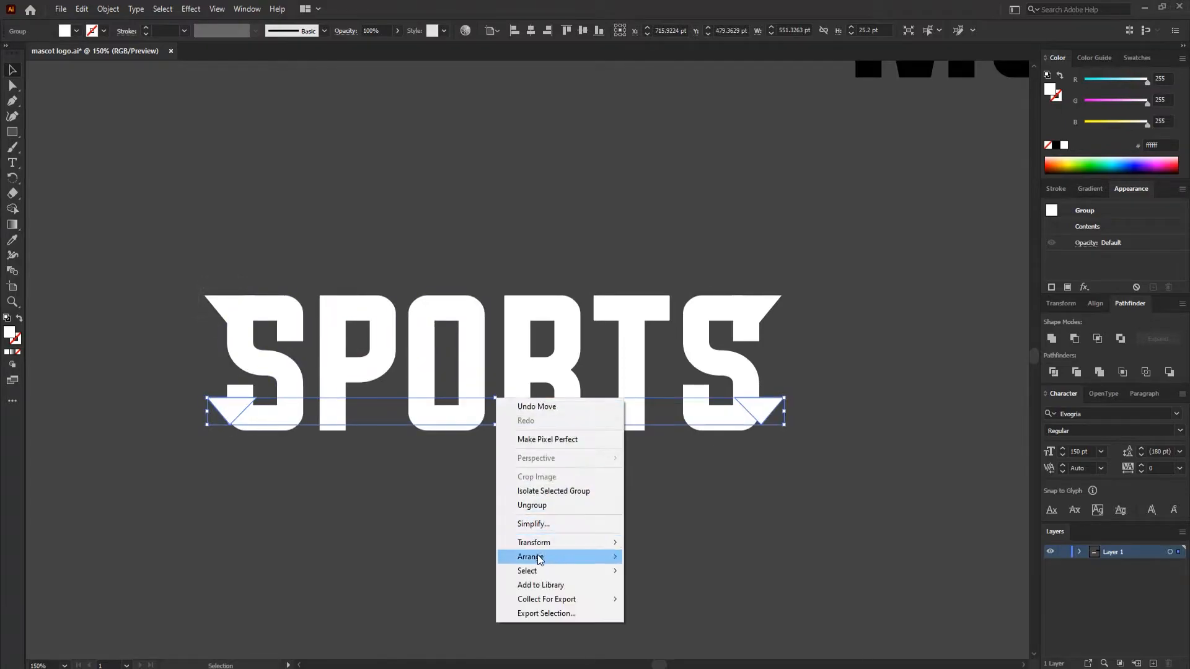
{"action": "mouse_move", "coordinate": [539, 558]}
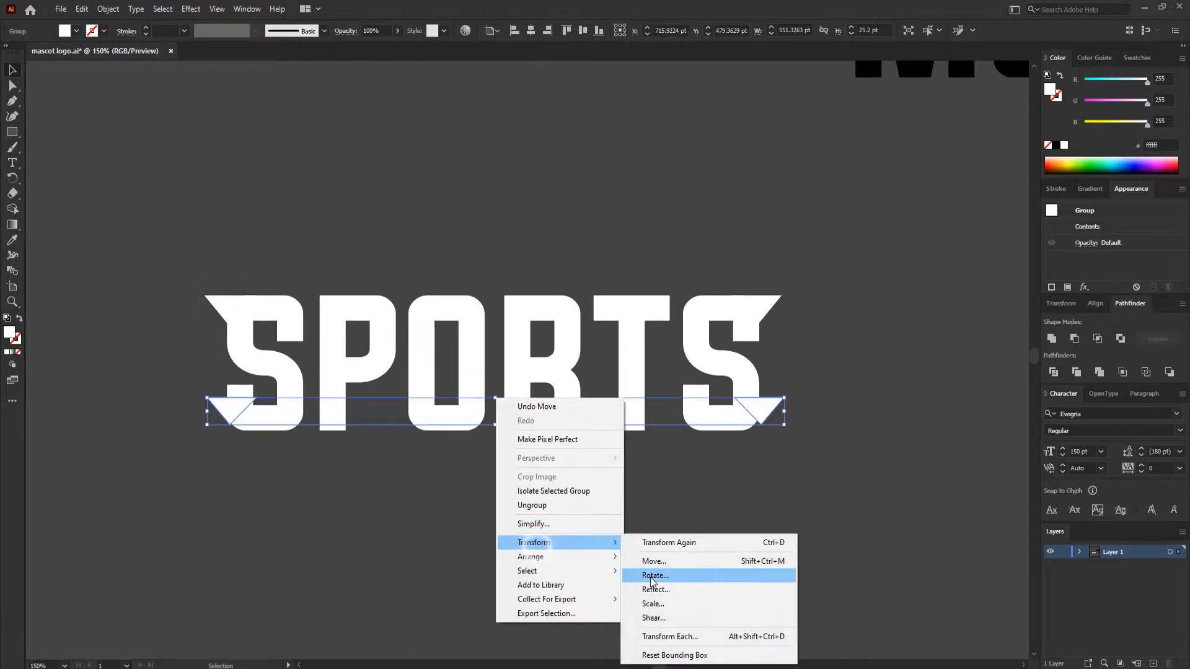
{"action": "left_click", "coordinate": [648, 584]}
{"action": "left_click", "coordinate": [415, 213]}
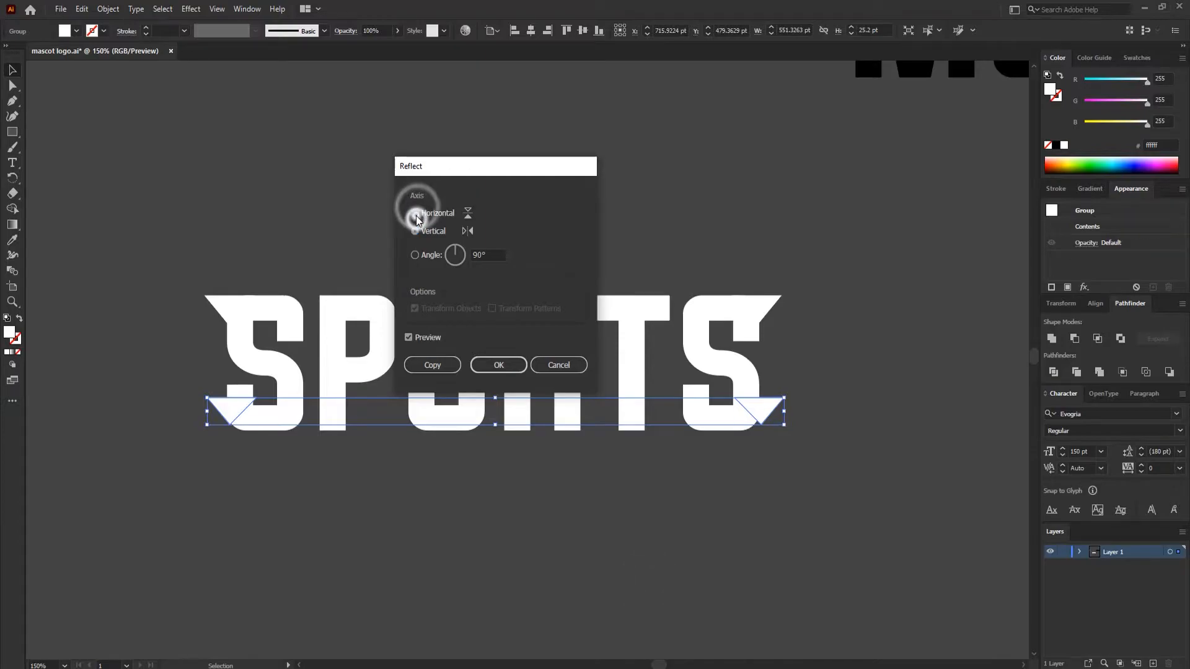
{"action": "left_click", "coordinate": [499, 365]}
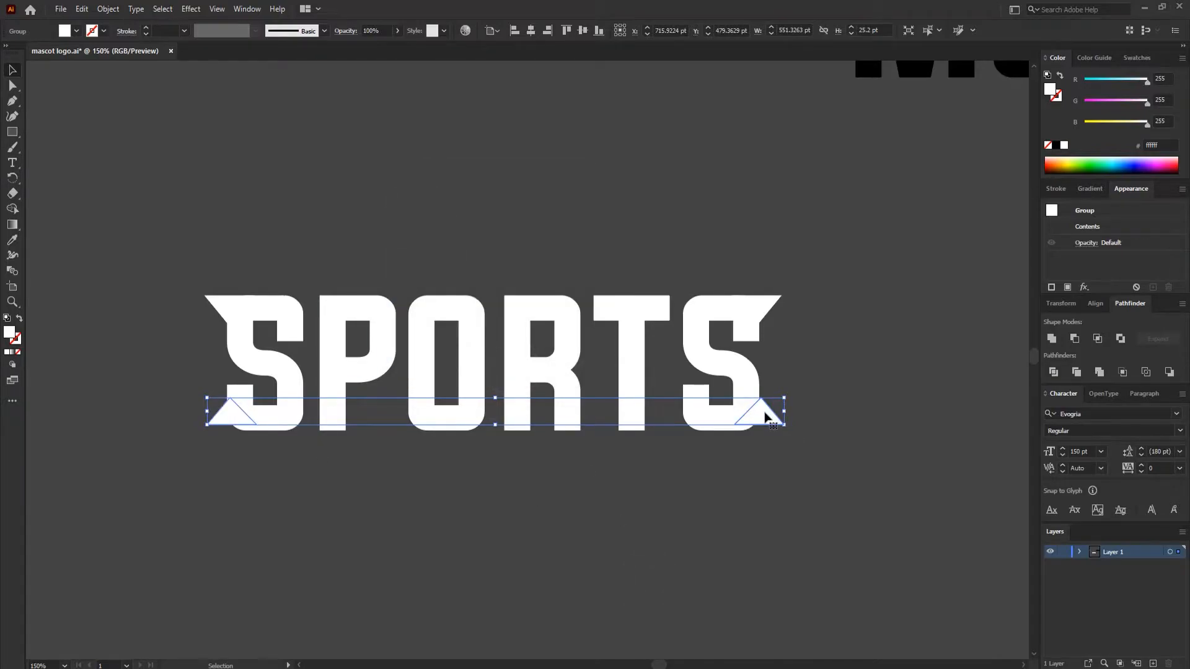
{"action": "left_click_drag", "start_coordinate": [762, 420], "coordinate": [761, 423]}
- Align the top and bottom spike pairs on their horizontal centres and group them
{"action": "right_click", "coordinate": [767, 303]}
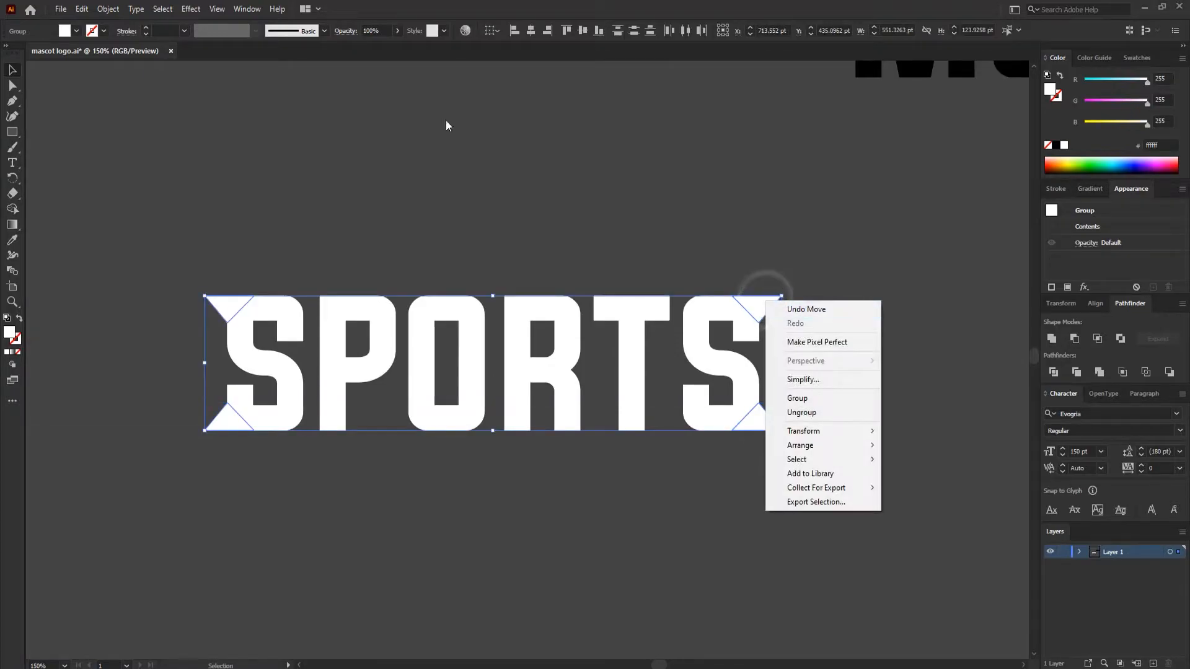
{"action": "left_click", "coordinate": [531, 31]}
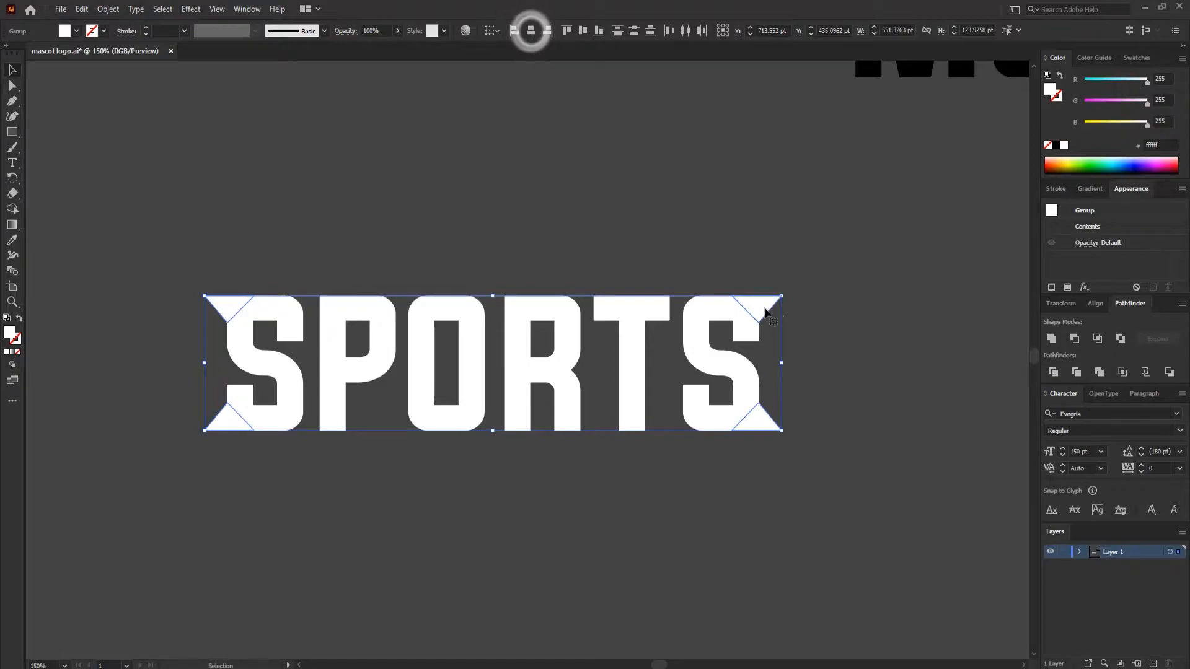
{"action": "right_click", "coordinate": [764, 312]}
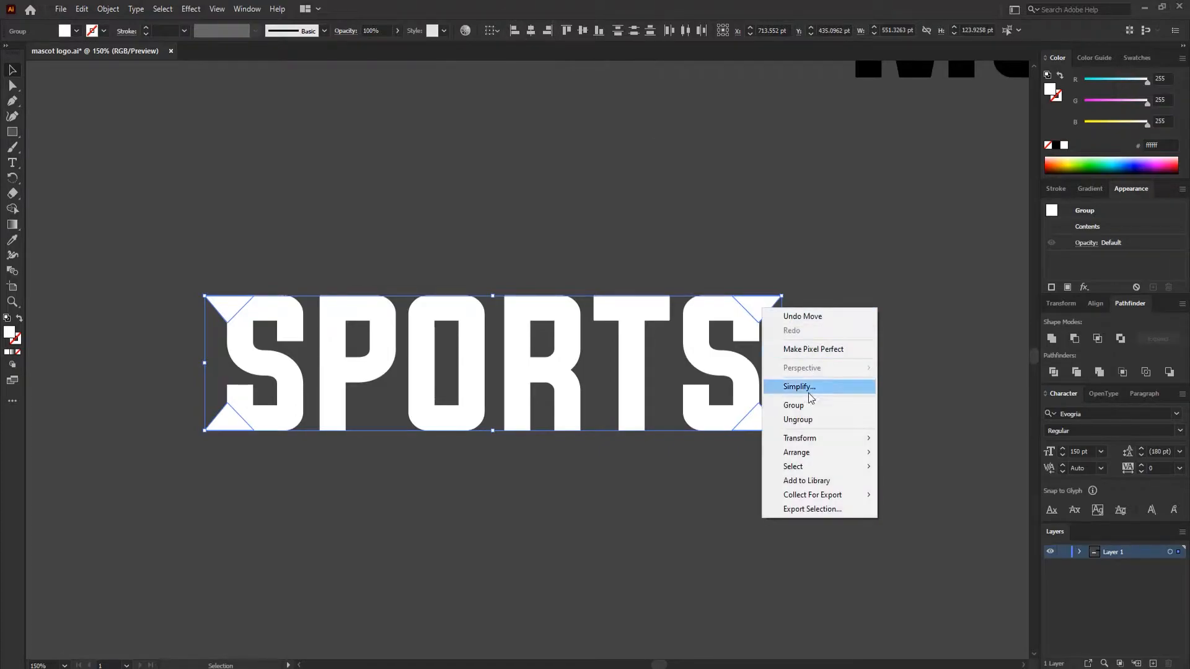
{"action": "left_click", "coordinate": [787, 403]}
{"action": "left_click", "coordinate": [836, 380]}
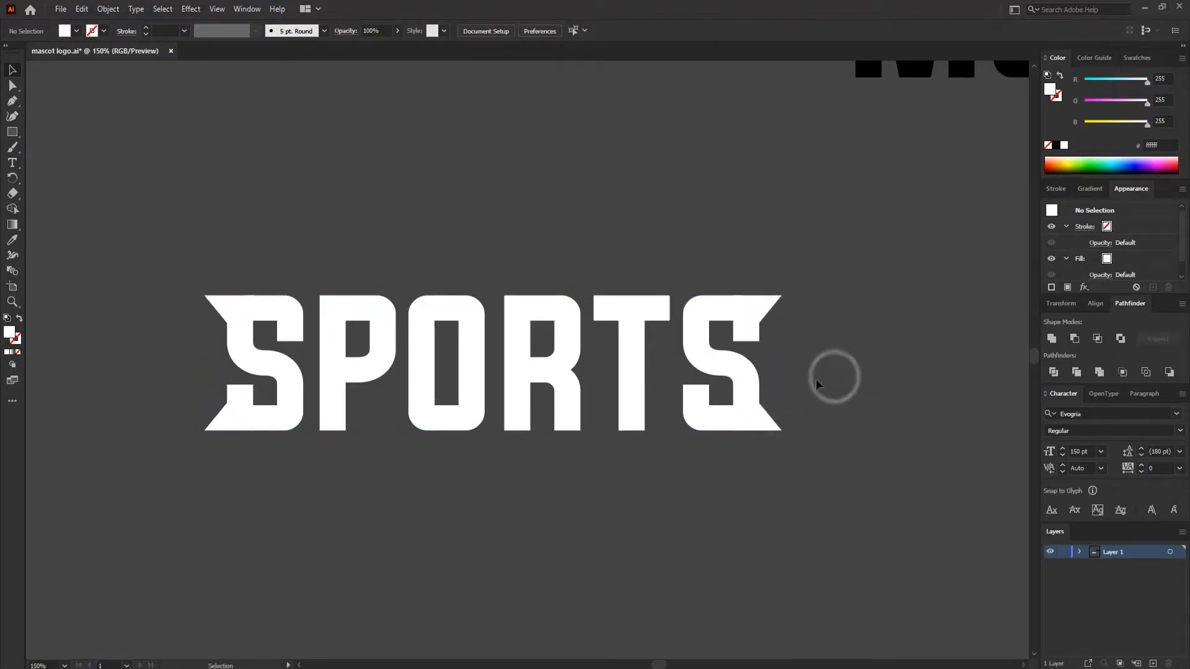
- Centre the spike group and the SPORTS lettering on each other horizontally and vertically
{"action": "left_click", "coordinate": [289, 307]}
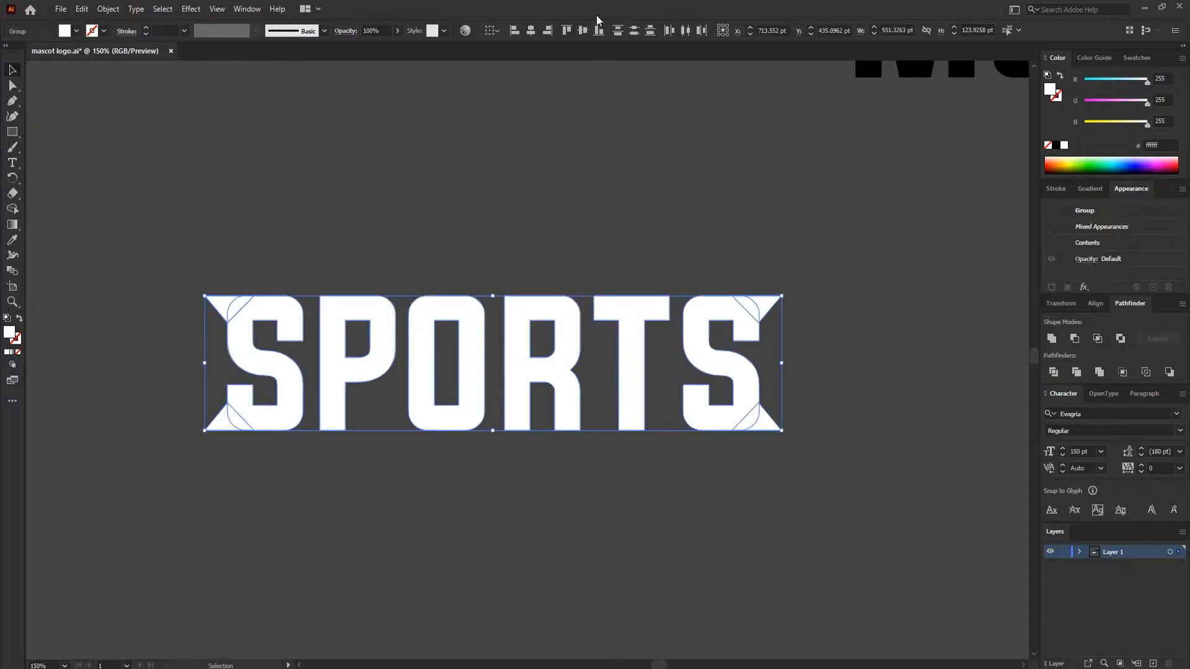
{"action": "left_click", "coordinate": [531, 30]}
{"action": "left_click", "coordinate": [580, 31]}
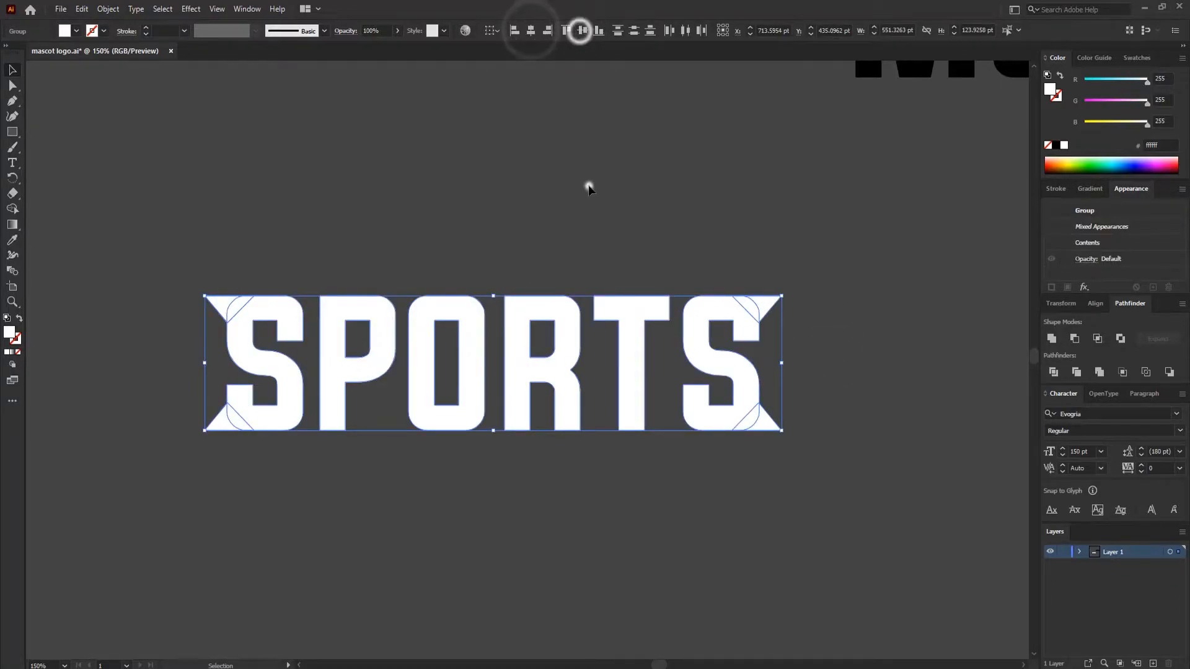
{"action": "left_click", "coordinate": [588, 186]}
{"action": "left_click_drag", "start_coordinate": [293, 274], "coordinate": [291, 274]}
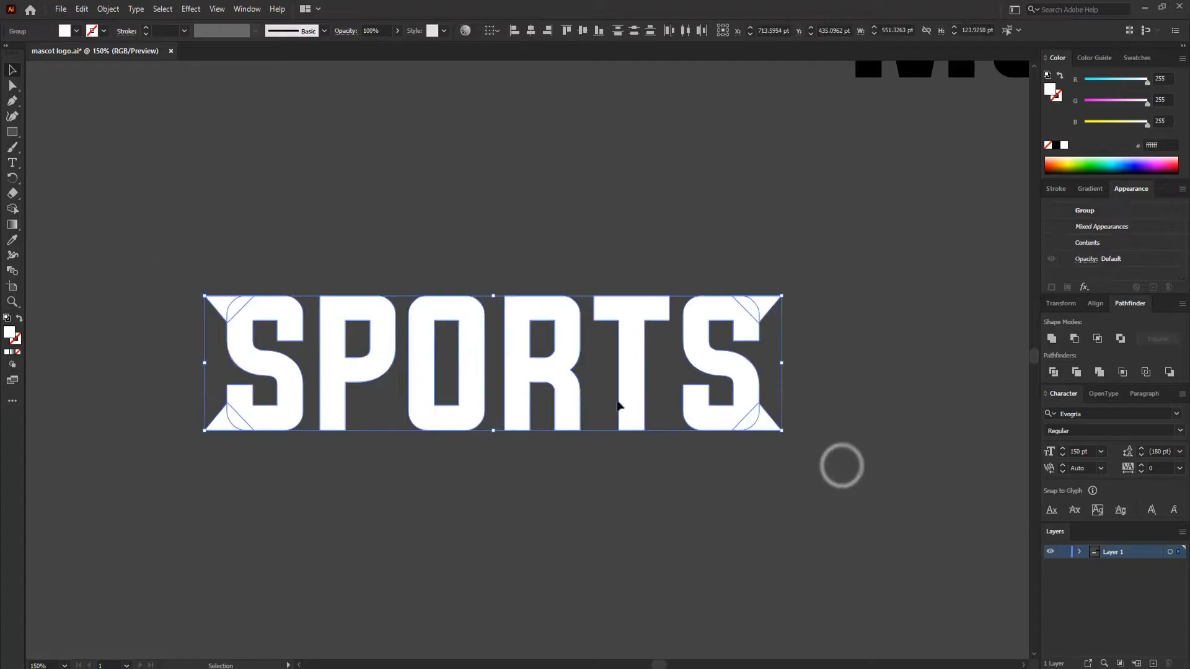
- Merge the four spikes into the first and last S with the Shape Builder tool
{"action": "left_click", "coordinate": [12, 208]}
{"action": "left_click_drag", "start_coordinate": [245, 422], "coordinate": [235, 307]}
{"action": "mouse_move", "coordinate": [712, 310]}
{"action": "left_mouse_down"}
{"action": "mouse_move", "coordinate": [754, 310]}
{"action": "mouse_move", "coordinate": [749, 412]}
{"action": "mouse_move", "coordinate": [761, 422]}
{"action": "left_mouse_up"}
{"action": "left_click", "coordinate": [9, 70]}
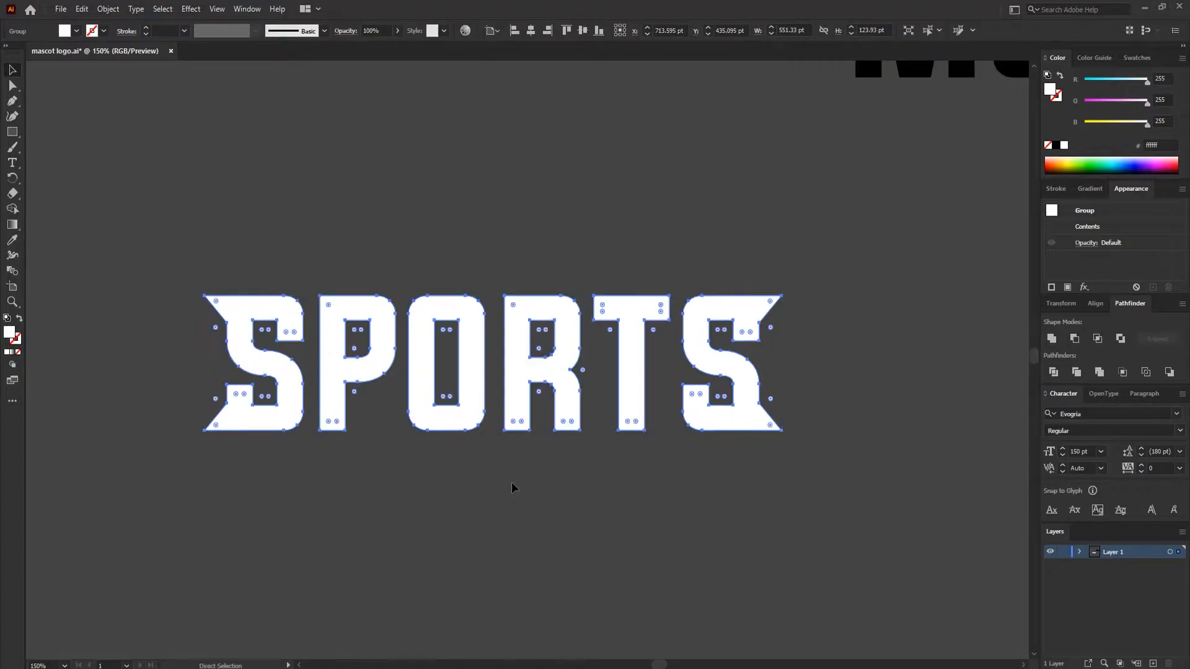
- Move the group of four colour swatches closer to the SPORTS lettering, just above its first letters
{"action": "key", "text": "ctrl+minus"}
{"action": "scroll", "coordinate": [515, 479], "scroll_direction": "up", "scroll_amount": 1}
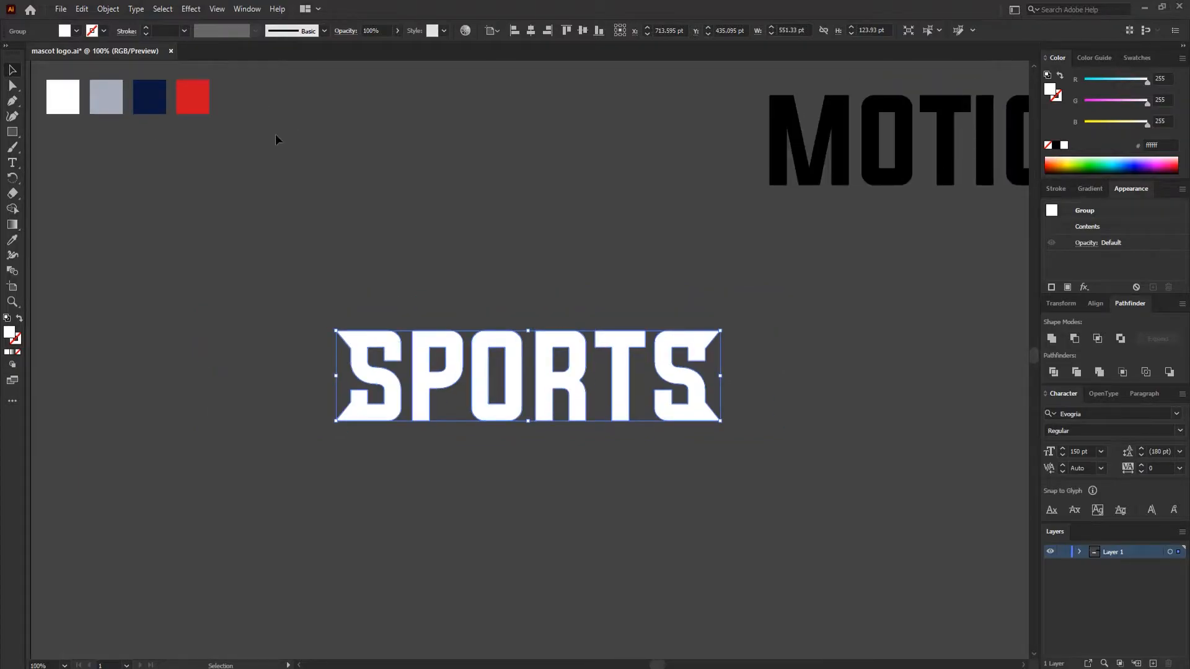
{"action": "left_click_drag", "start_coordinate": [70, 85], "coordinate": [252, 217]}
{"action": "scroll", "coordinate": [391, 457], "scroll_direction": "down", "scroll_amount": 1}
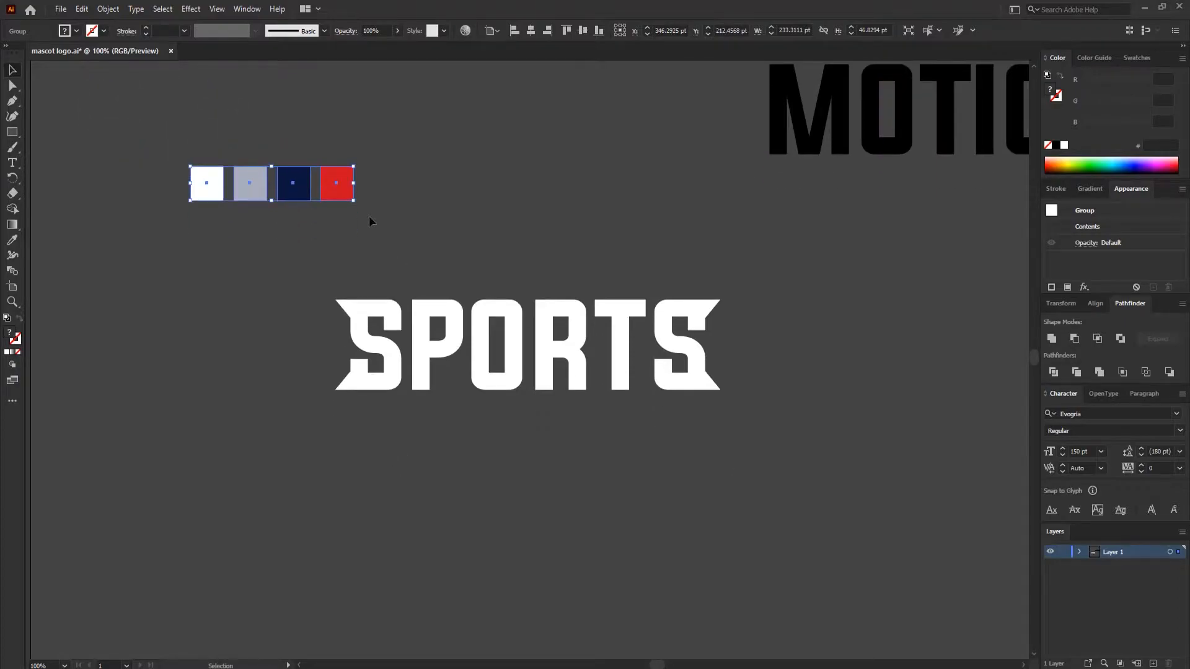
{"action": "left_click", "coordinate": [510, 266]}
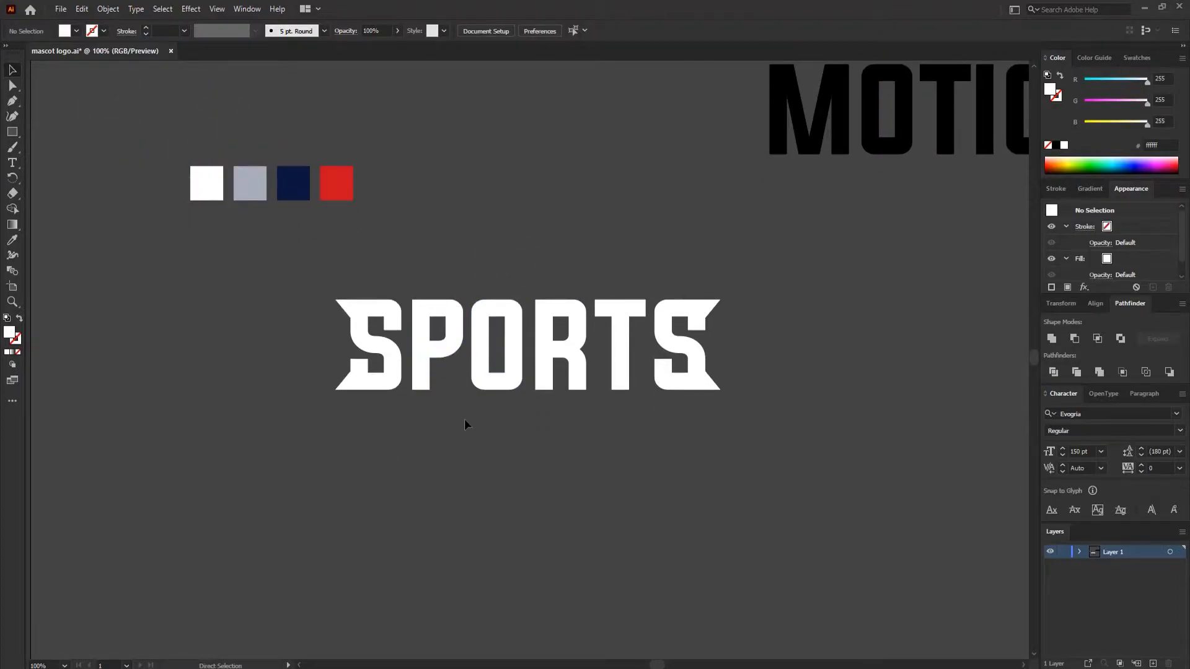
- Place a copy of the white SPORTS lettering in front and fill it with the grey swatch colour a6aebb
{"action": "key", "text": "ctrl+plus"}
{"action": "key", "text": "space"}
{"action": "left_click_drag", "start_coordinate": [508, 473], "coordinate": [549, 514]}
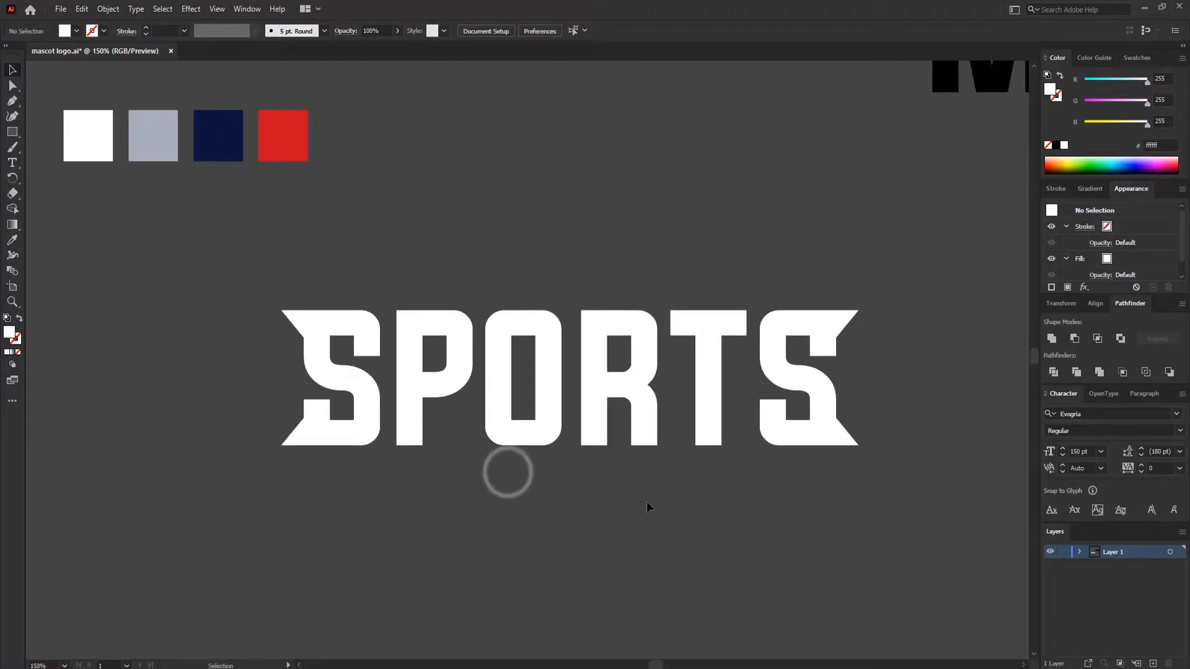
{"action": "left_click", "coordinate": [512, 433]}
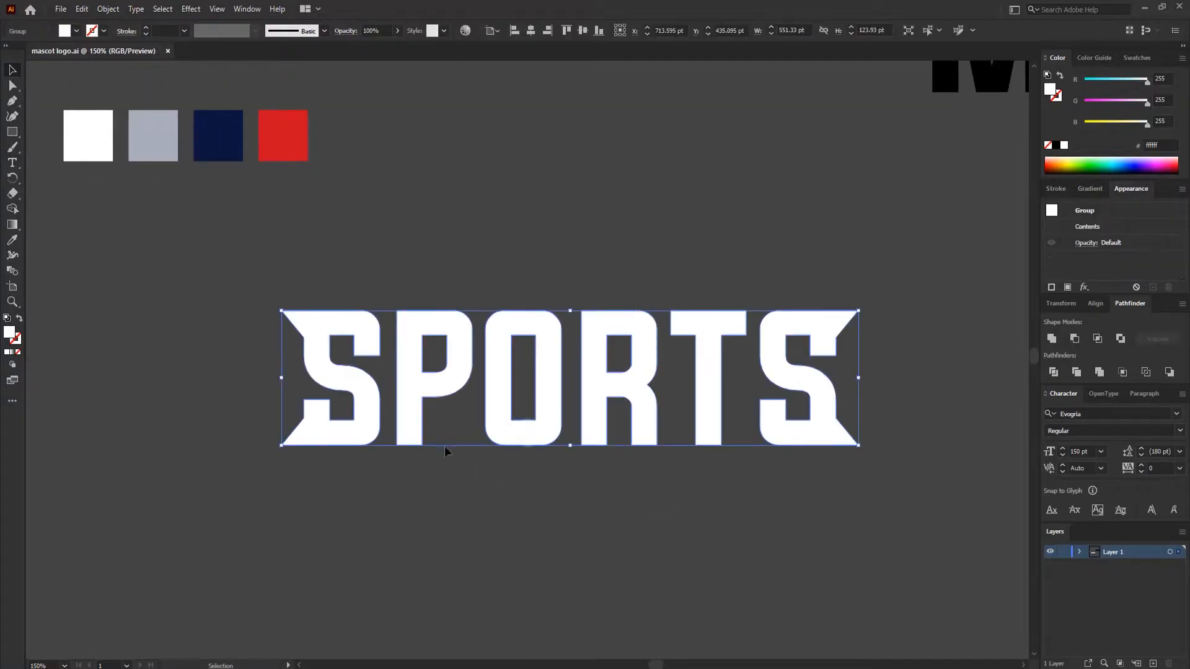
{"action": "key", "text": "a"}
{"action": "key", "text": "v"}
{"action": "left_click", "coordinate": [14, 241]}
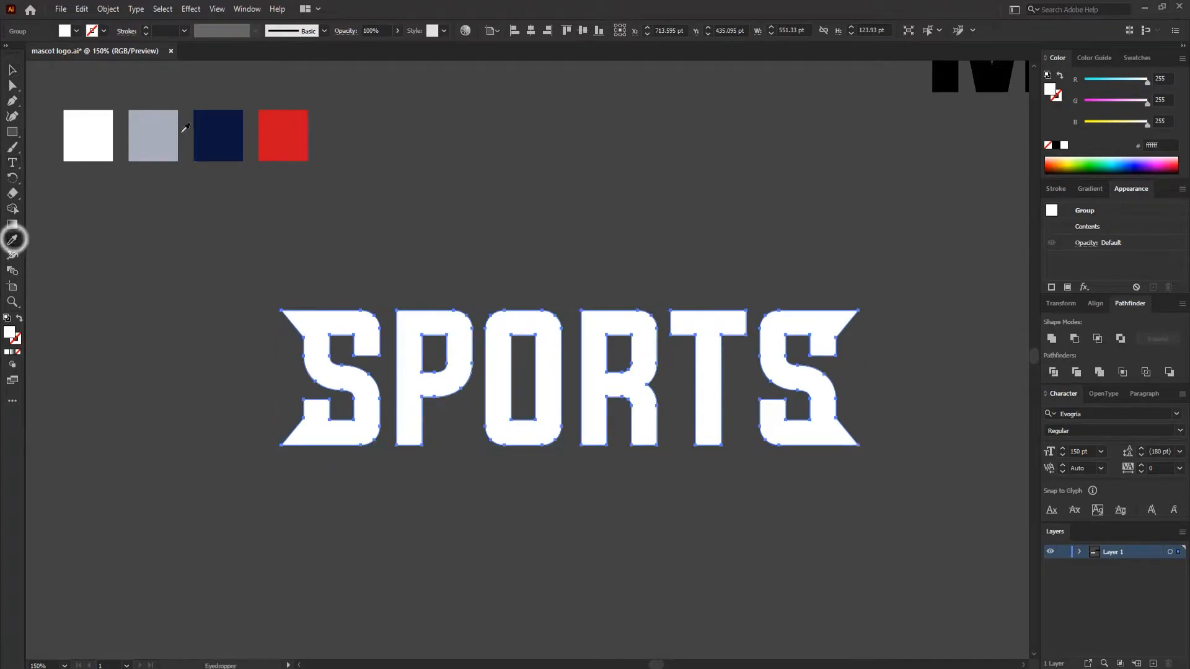
{"action": "left_click", "coordinate": [171, 127]}
{"action": "left_click", "coordinate": [12, 70]}
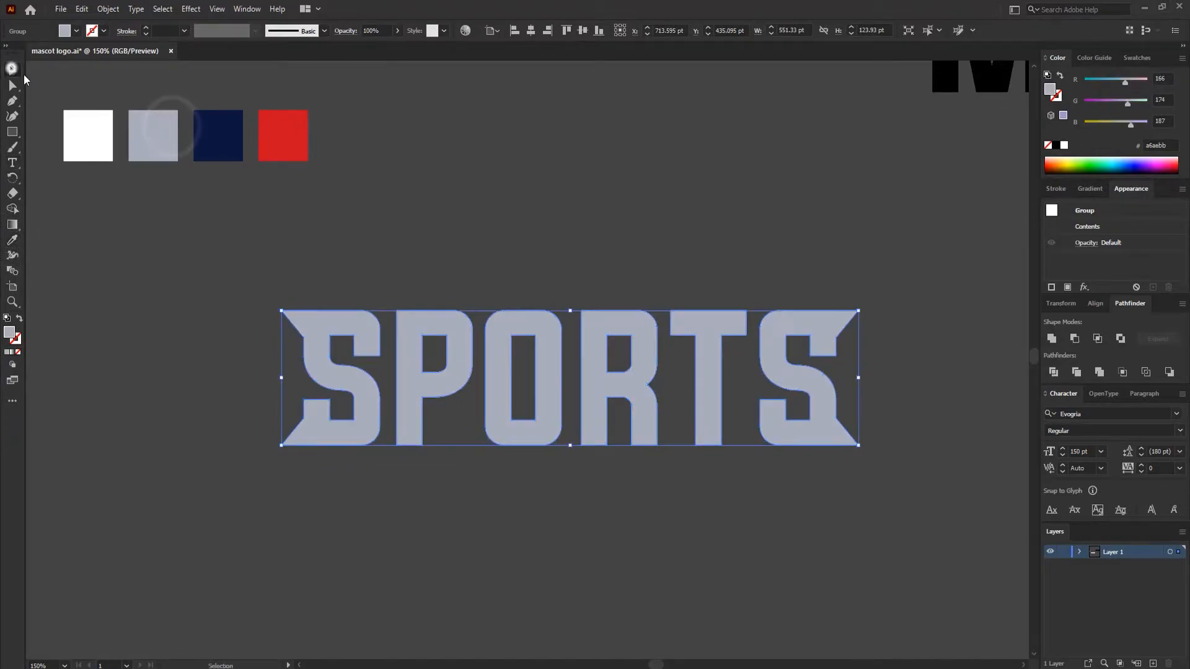
- Create an inner outline of the grey SPORTS lettering with Offset Path at -3 pt
{"action": "left_click", "coordinate": [108, 9]}
{"action": "left_click", "coordinate": [133, 315]}
{"action": "left_click", "coordinate": [305, 362]}
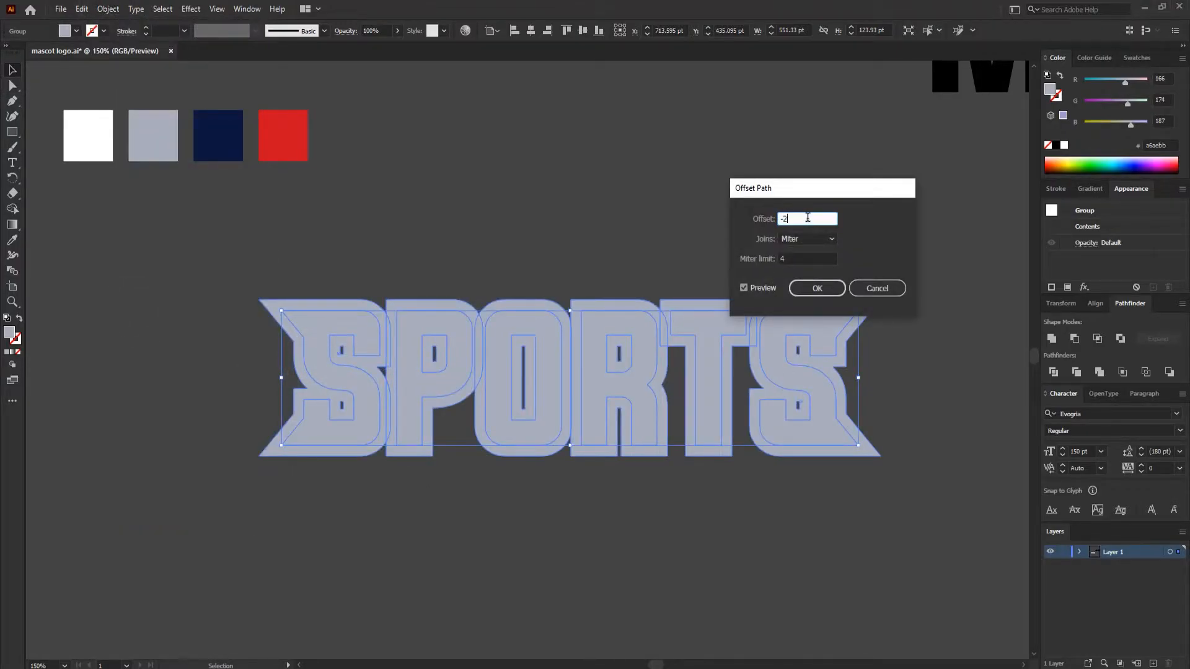
{"action": "left_click", "coordinate": [745, 289]}
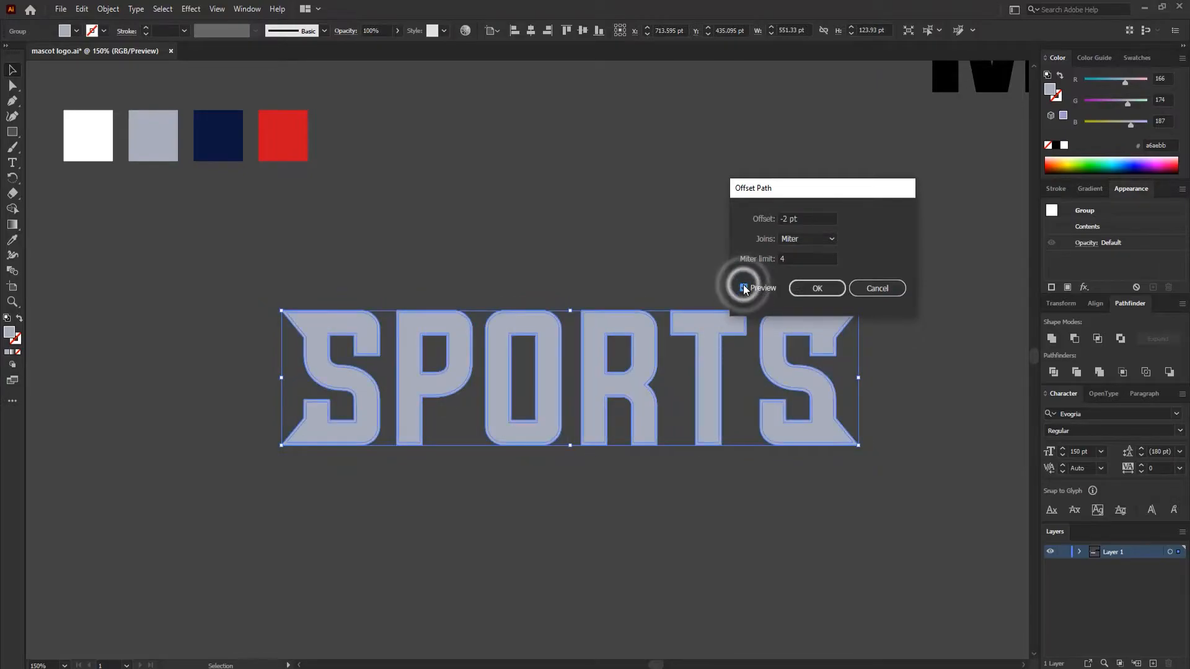
{"action": "left_click", "coordinate": [744, 288]}
{"action": "left_click", "coordinate": [764, 223]}
{"action": "type", "text": "-3"}
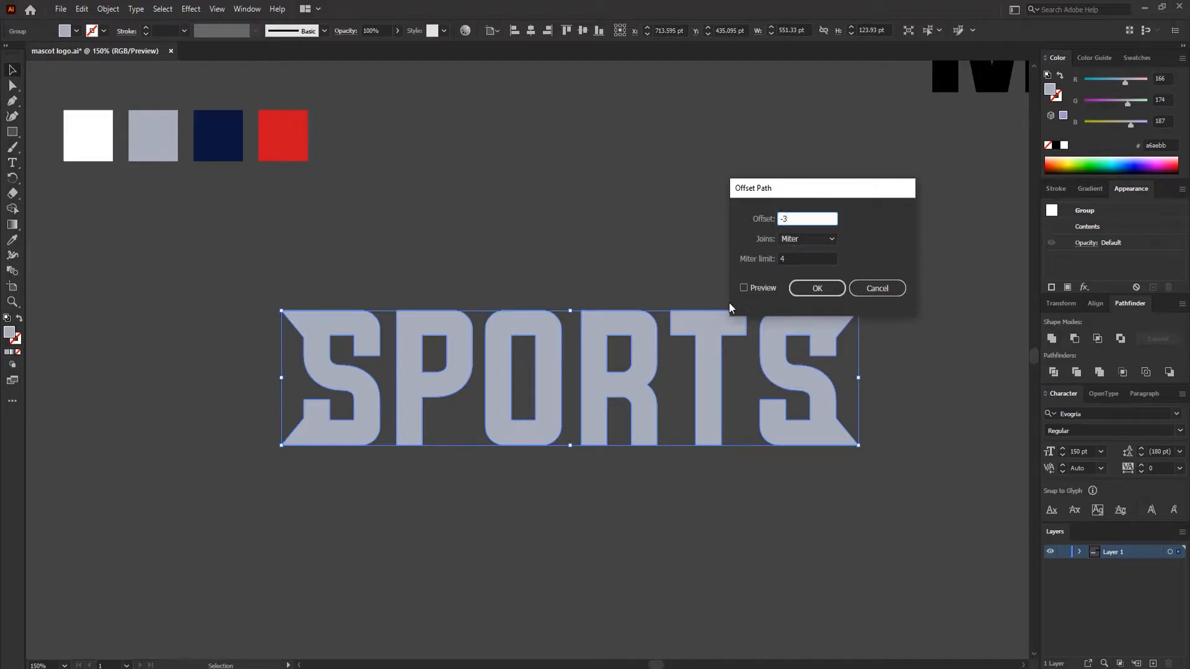
{"action": "left_click", "coordinate": [744, 288]}
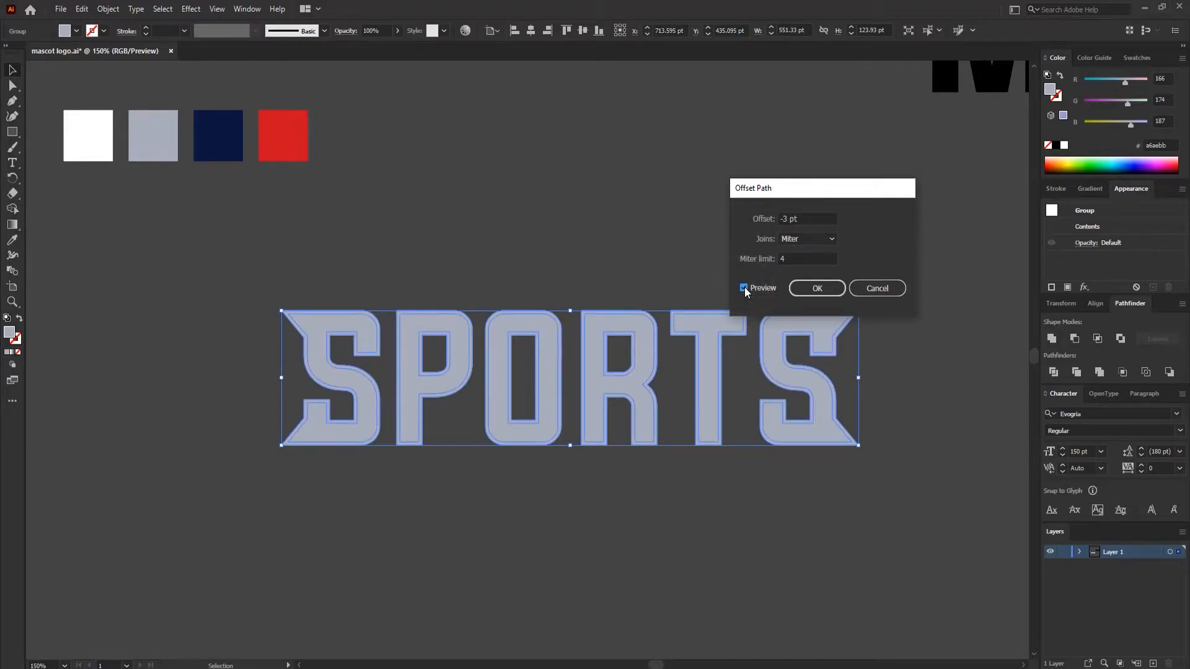
{"action": "left_click", "coordinate": [800, 289]}
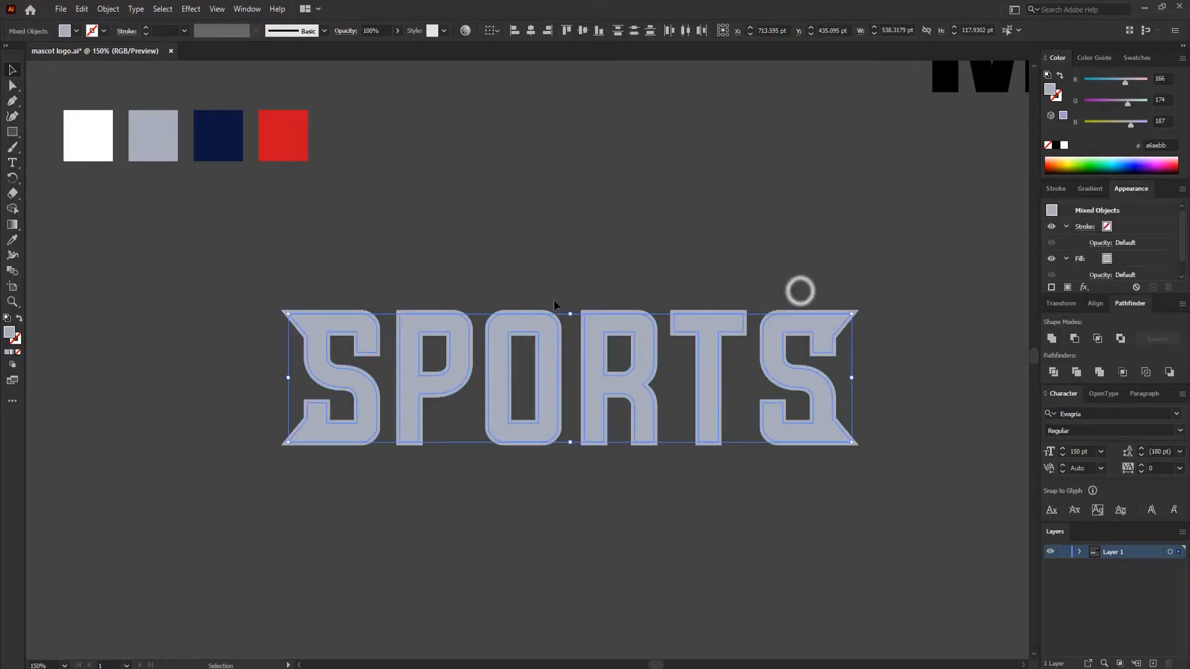
- Ungroup the grey lettering together with its inset paths
{"action": "right_click", "coordinate": [631, 319]}
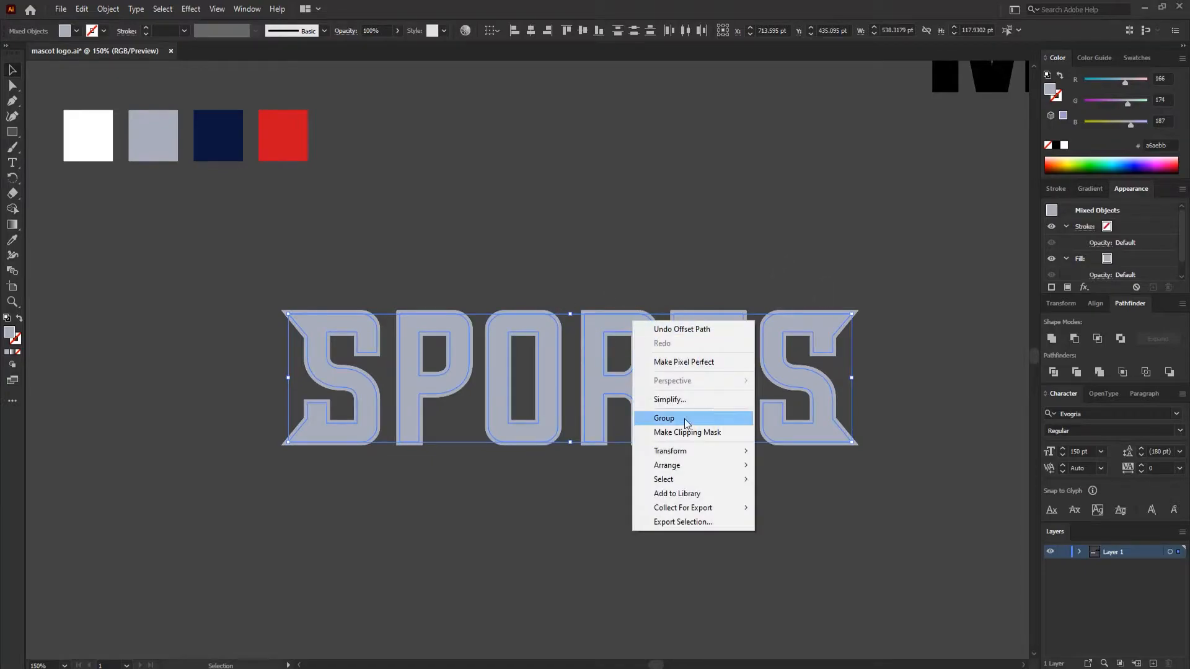
{"action": "left_click", "coordinate": [664, 420]}
{"action": "right_click", "coordinate": [649, 336]}
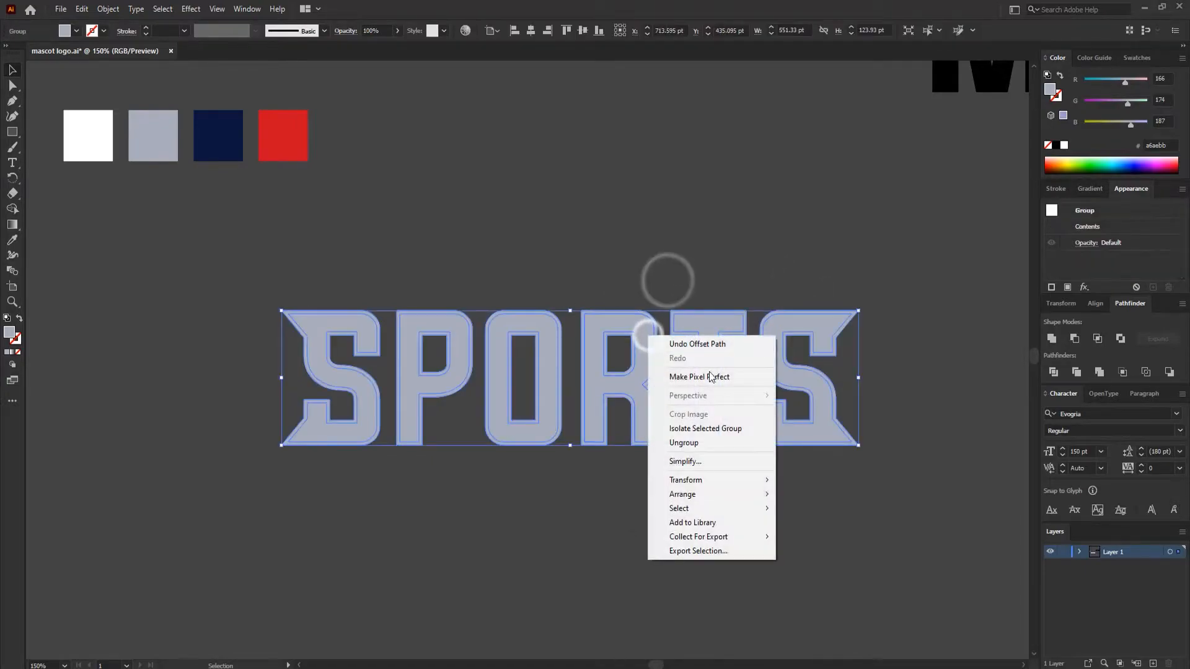
{"action": "left_click", "coordinate": [686, 448]}
{"action": "left_click", "coordinate": [696, 451]}
- Delete the full-size grey shape of each SPORTS letter, keeping the smaller inset shapes over the white lettering
{"action": "left_click", "coordinate": [657, 406]}
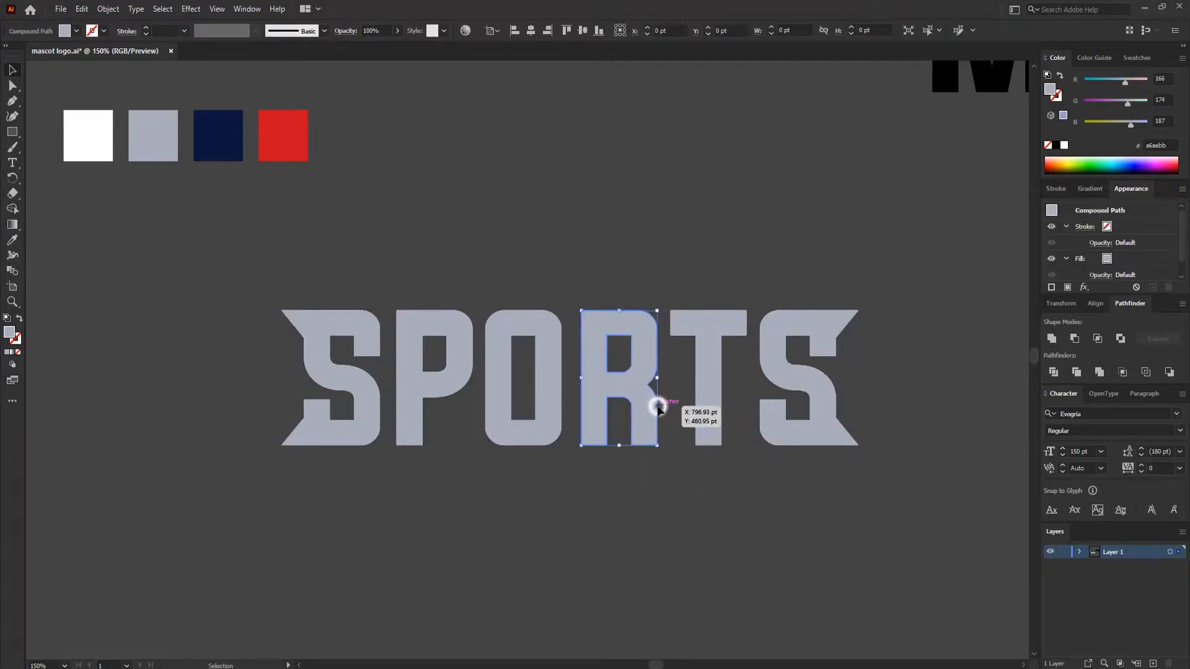
{"action": "key", "text": "Delete"}
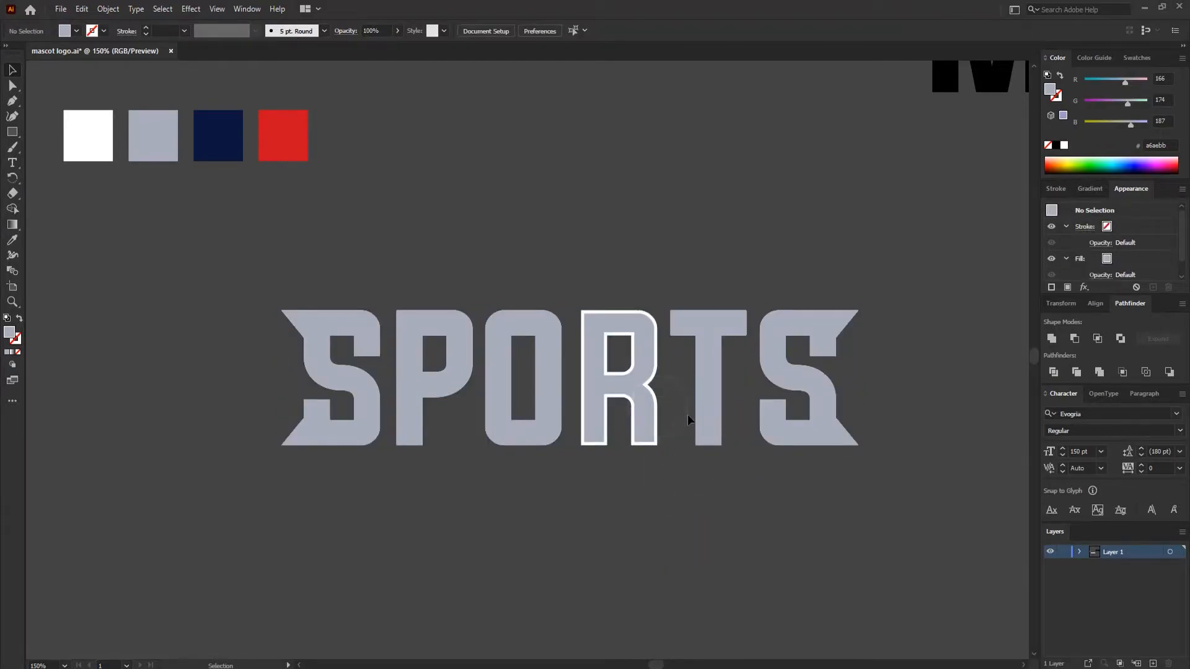
{"action": "left_click", "coordinate": [720, 413]}
{"action": "key", "text": "Delete"}
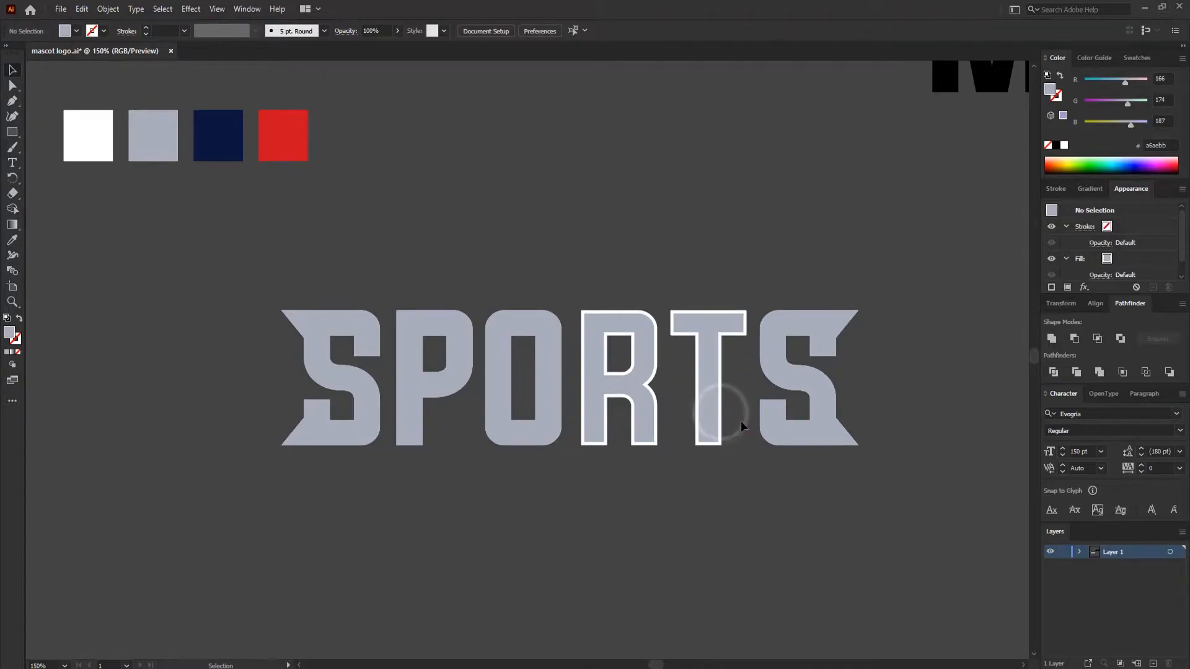
{"action": "left_click", "coordinate": [856, 445]}
{"action": "key", "text": "Delete"}
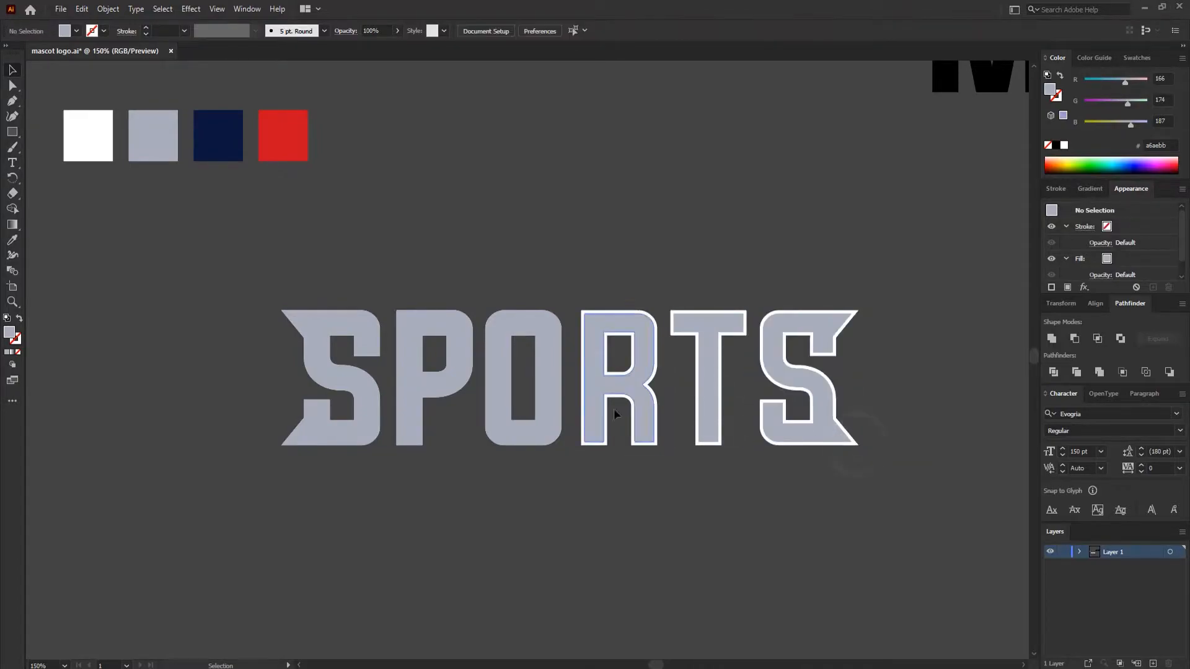
{"action": "left_click", "coordinate": [557, 444]}
{"action": "key", "text": "Delete"}
{"action": "left_click", "coordinate": [423, 447]}
{"action": "key", "text": "Delete"}
{"action": "left_click", "coordinate": [359, 444]}
{"action": "key", "text": "Delete"}
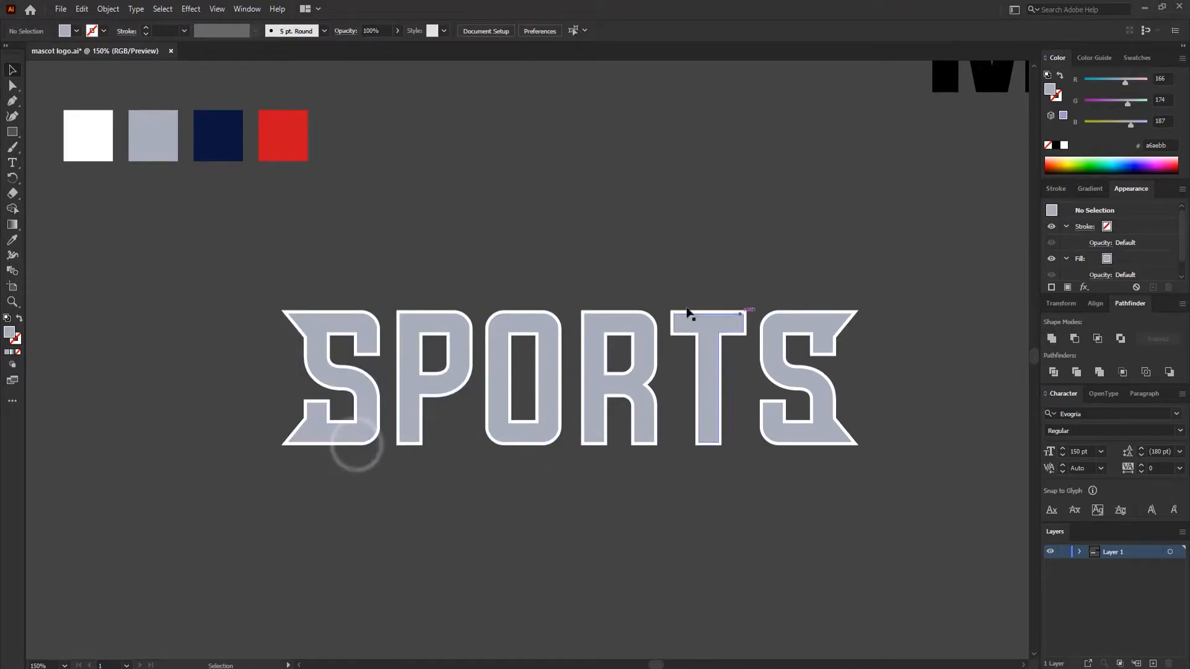
- Select the six inset grey letters and group them
{"action": "left_click", "coordinate": [365, 397]}
{"action": "left_click", "coordinate": [407, 400], "text": "shift"}
{"action": "left_click", "coordinate": [497, 400], "text": "shift"}
{"action": "left_click", "coordinate": [589, 398], "text": "shift"}
{"action": "left_click", "coordinate": [712, 397], "text": "shift"}
{"action": "left_click", "coordinate": [818, 388], "text": "shift"}
{"action": "right_click", "coordinate": [818, 387]}
{"action": "left_click", "coordinate": [845, 482]}
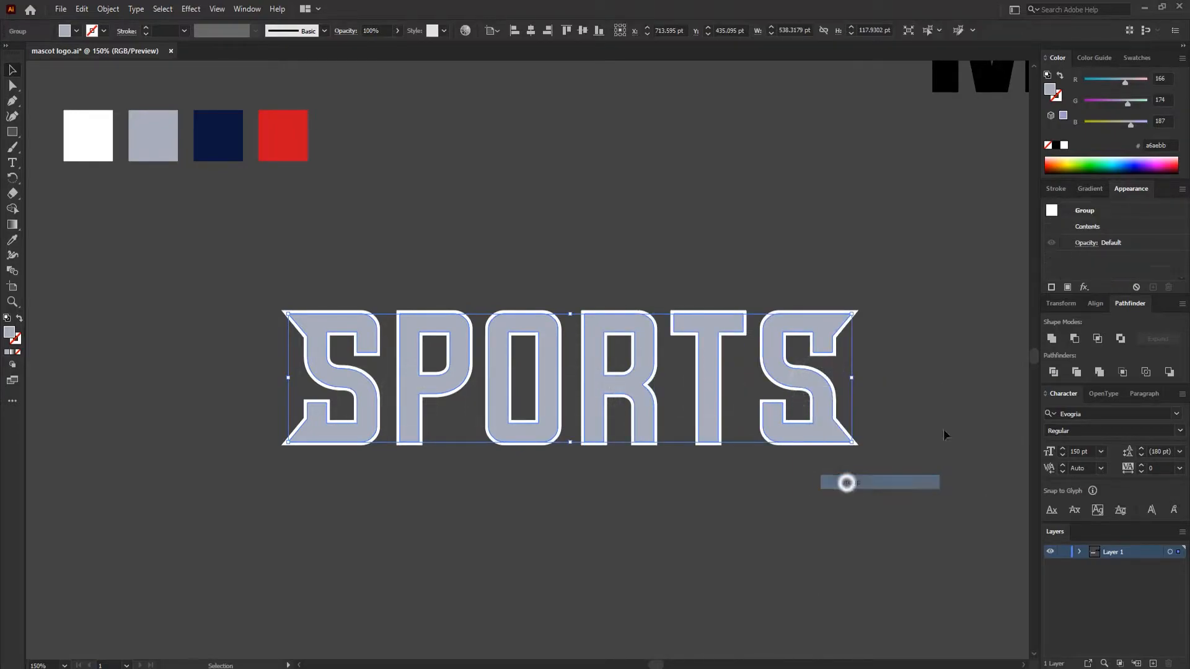
- Draw a straight horizontal path across the SPORTS lettering slightly above mid-height and remove its fill
{"action": "left_click", "coordinate": [12, 104]}
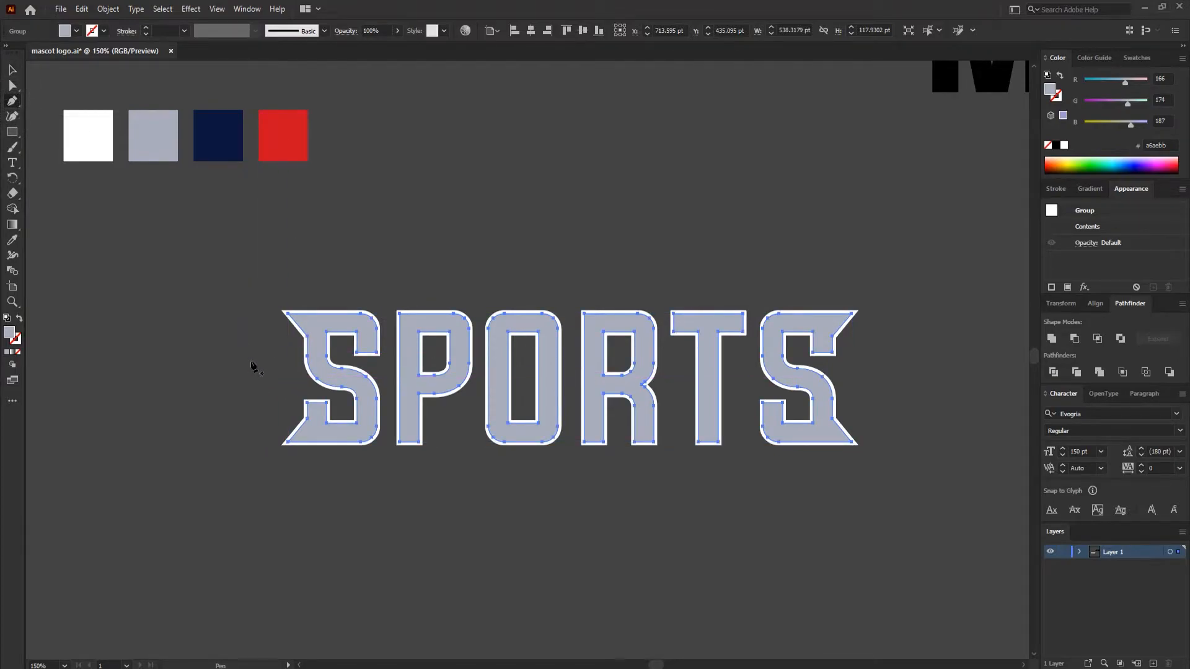
{"action": "left_click", "coordinate": [283, 364]}
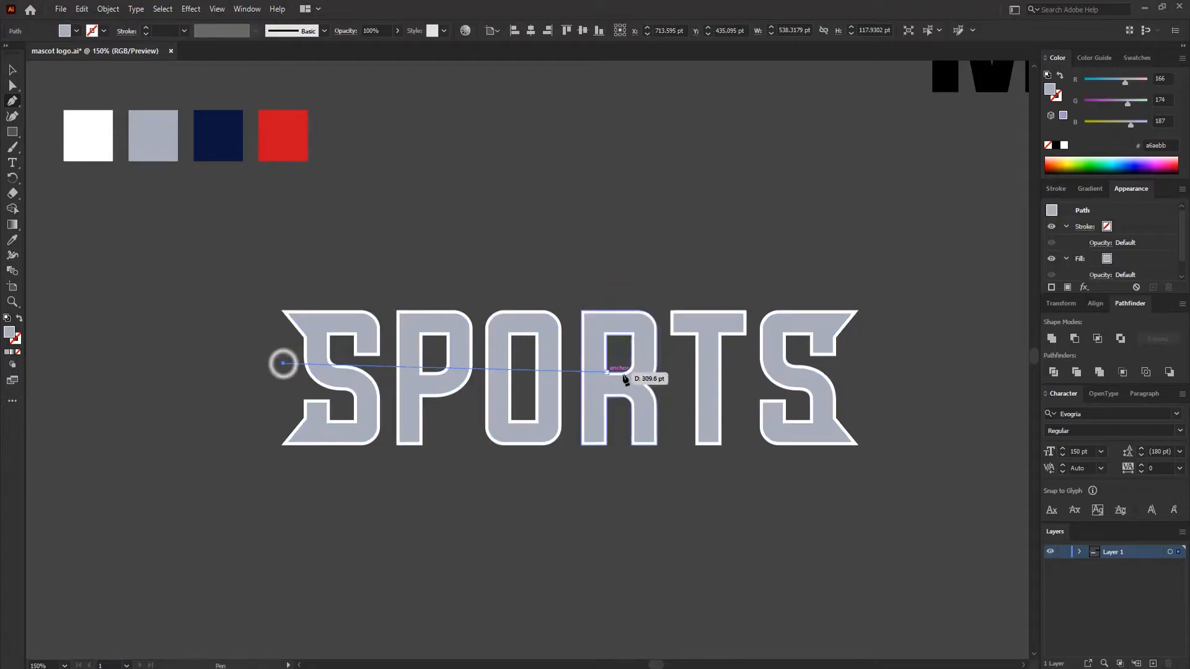
{"action": "left_click", "coordinate": [855, 364]}
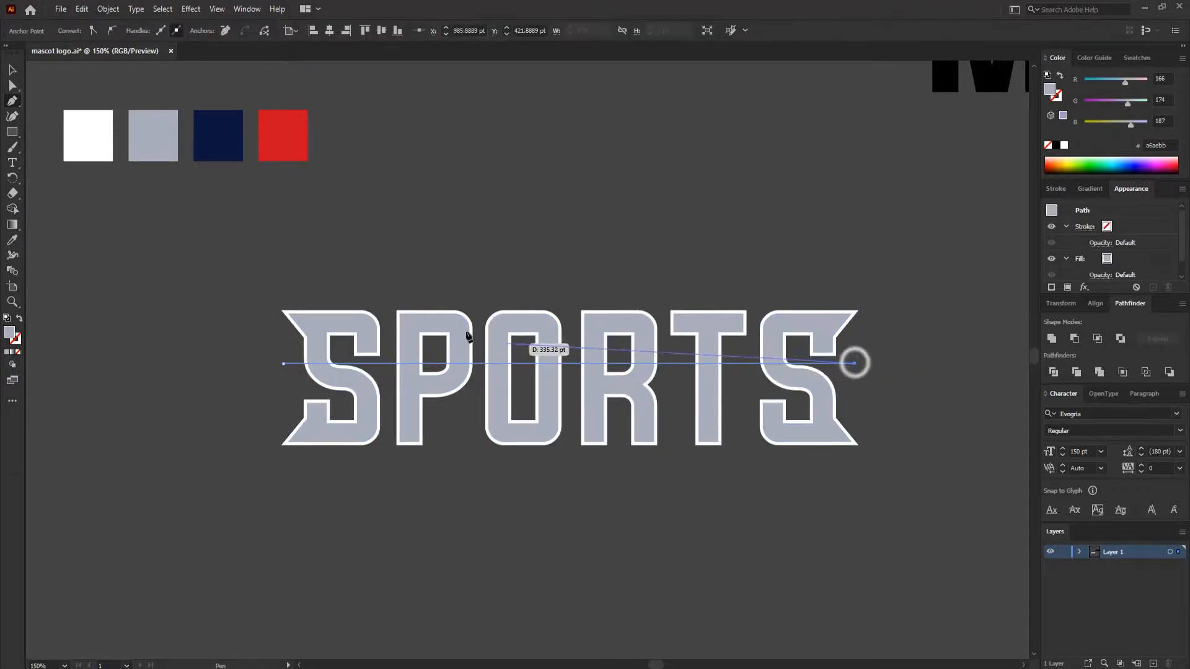
{"action": "left_click", "coordinate": [12, 70]}
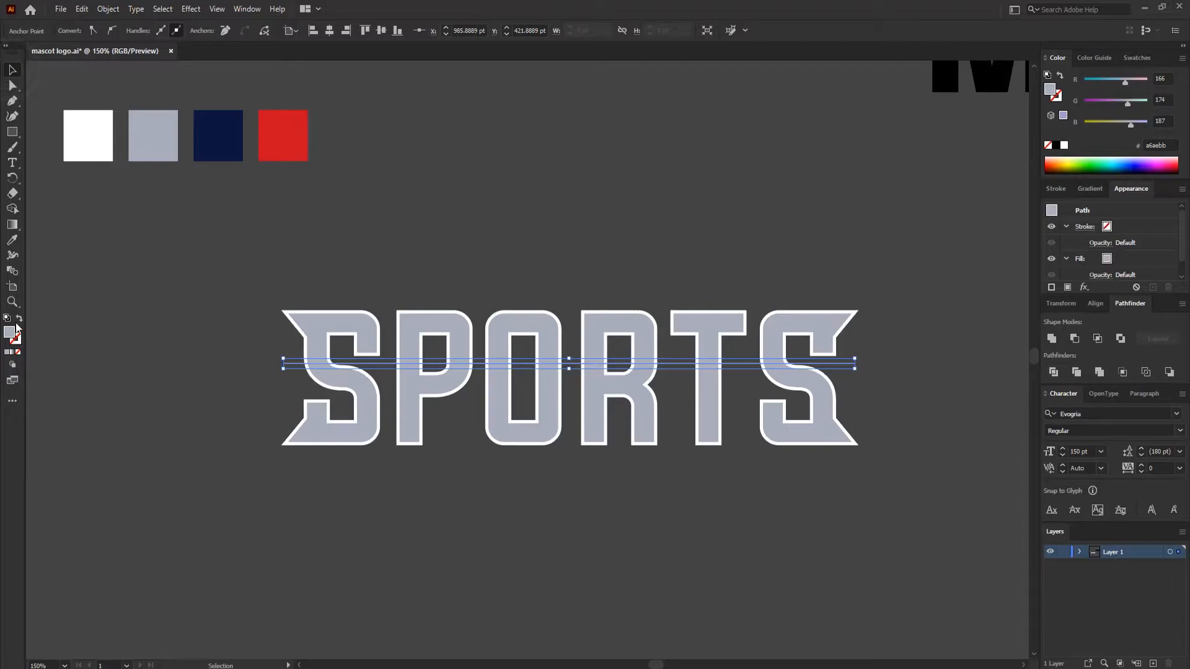
{"action": "left_click", "coordinate": [17, 353]}
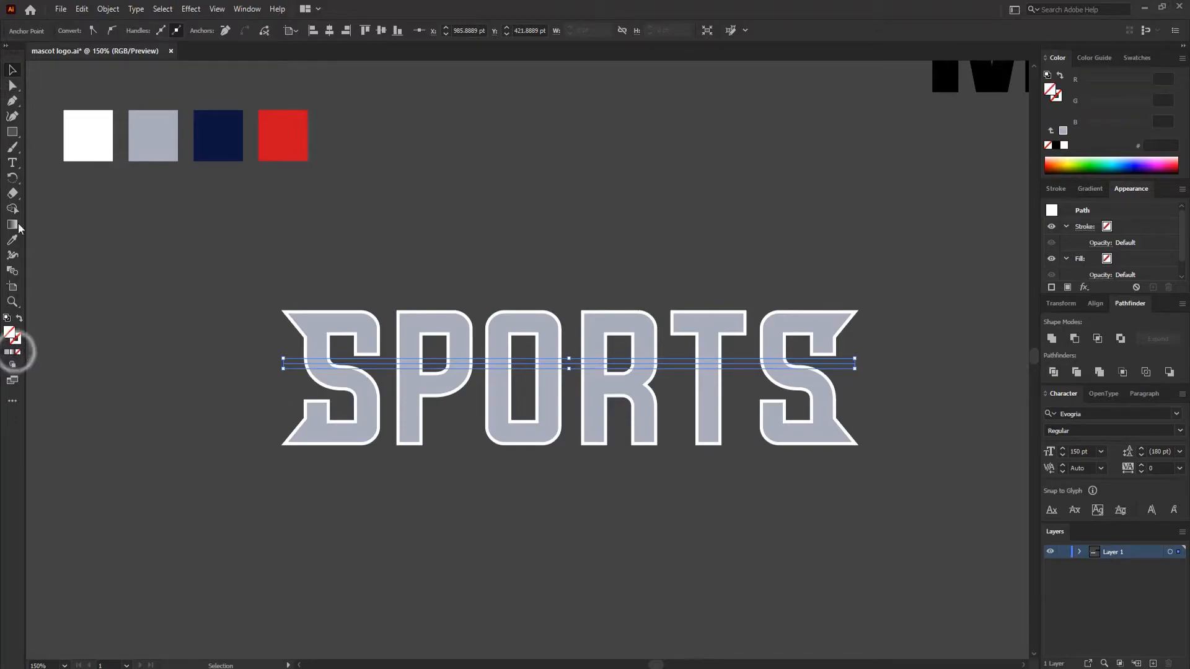
{"action": "left_click", "coordinate": [5, 45]}
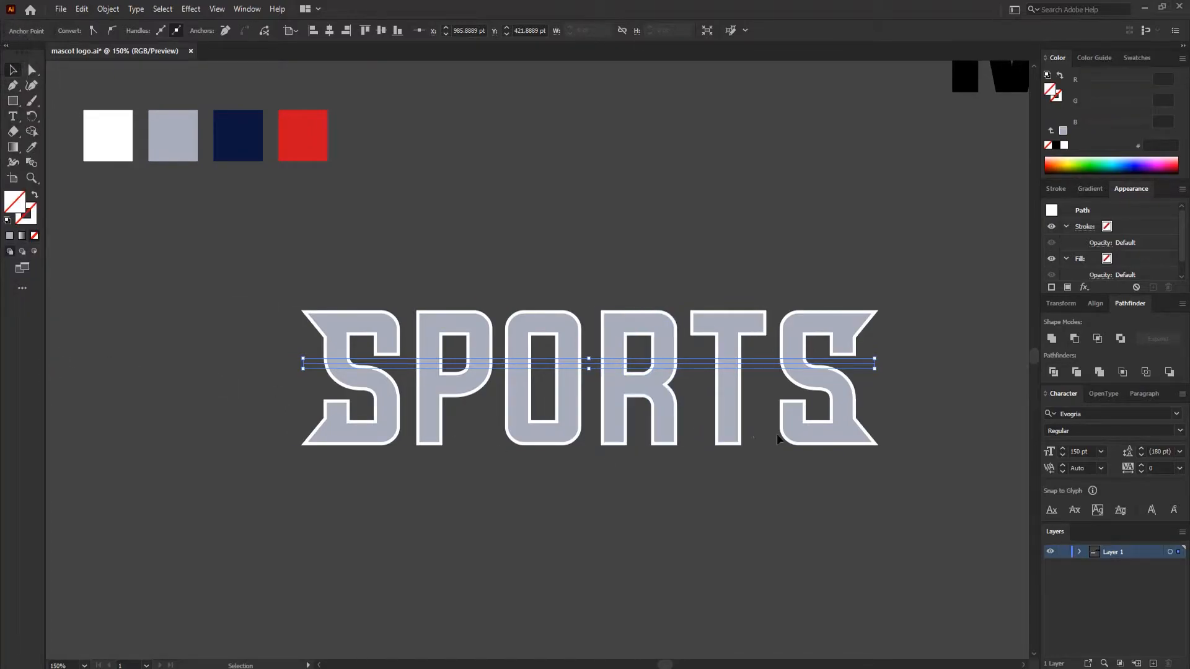
{"action": "left_click", "coordinate": [307, 268]}
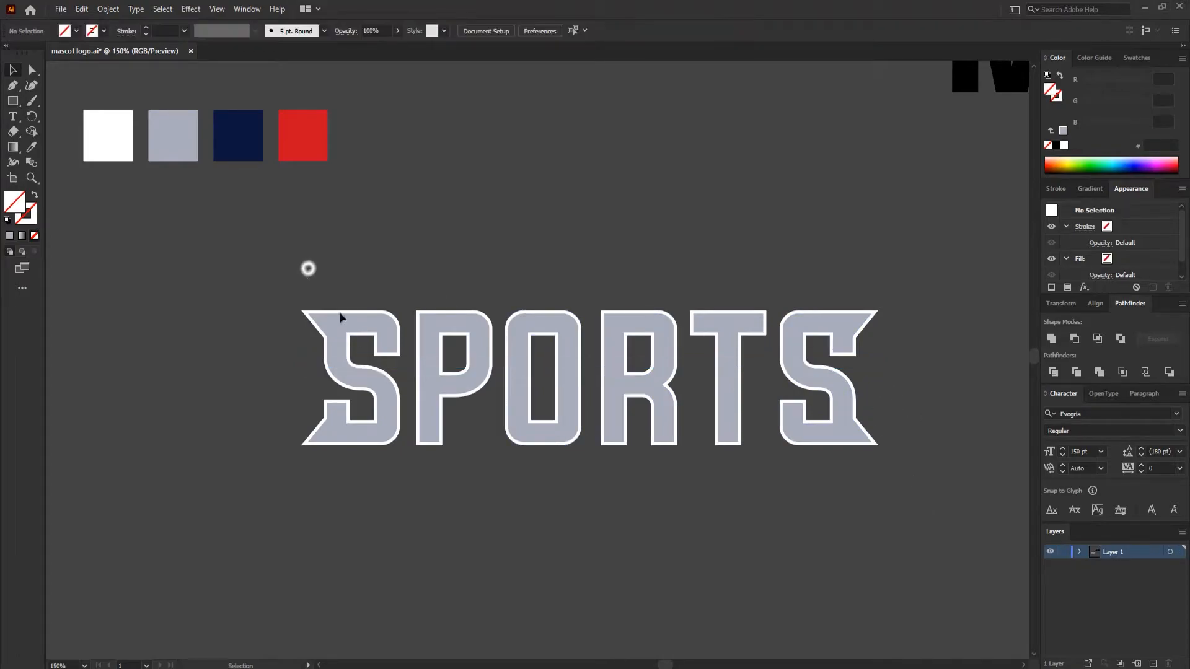
{"action": "left_click", "coordinate": [342, 364]}
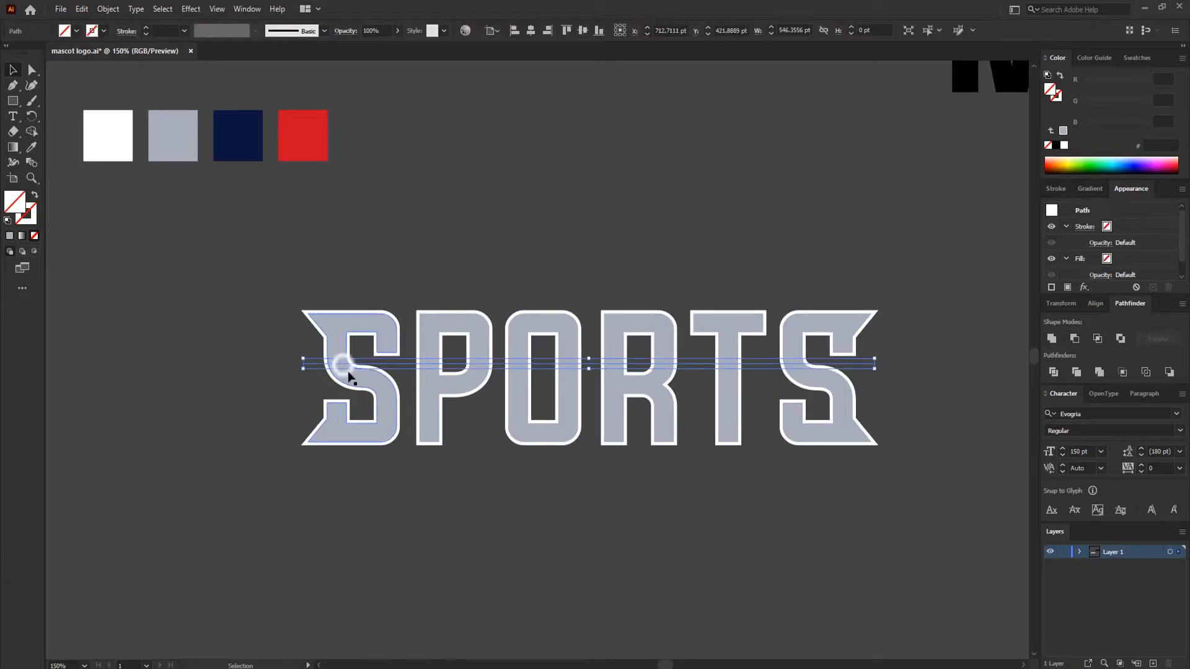
{"action": "left_click", "coordinate": [380, 386], "text": "shift"}
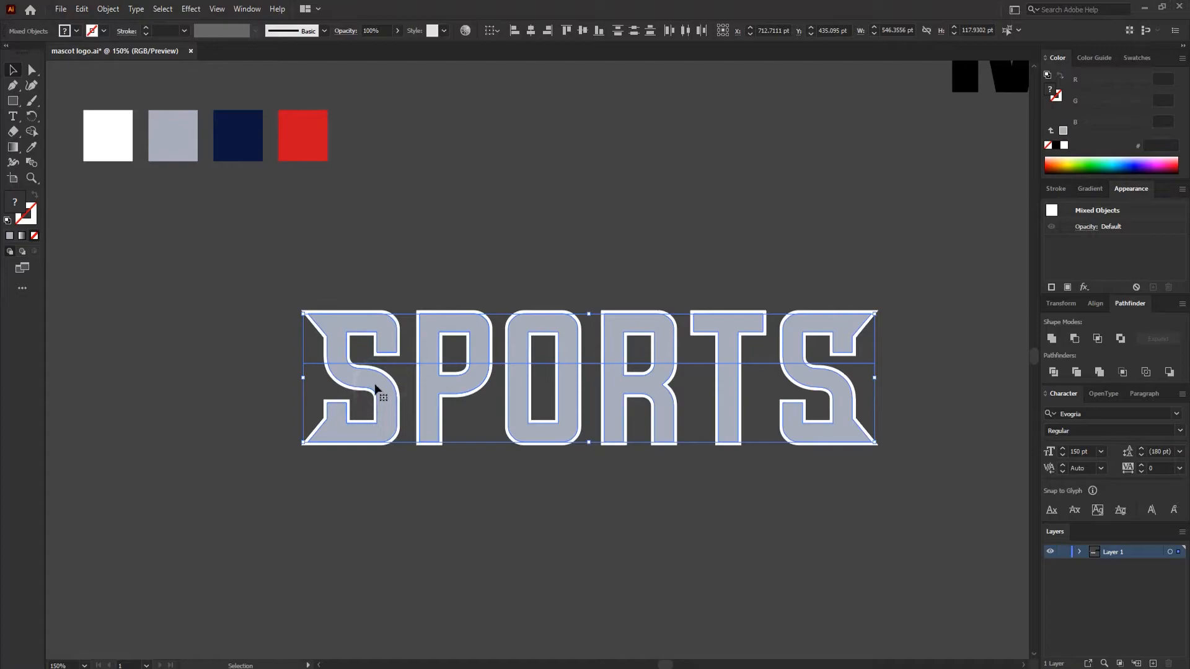
{"action": "right_click", "coordinate": [374, 385]}
{"action": "left_click", "coordinate": [365, 385]}
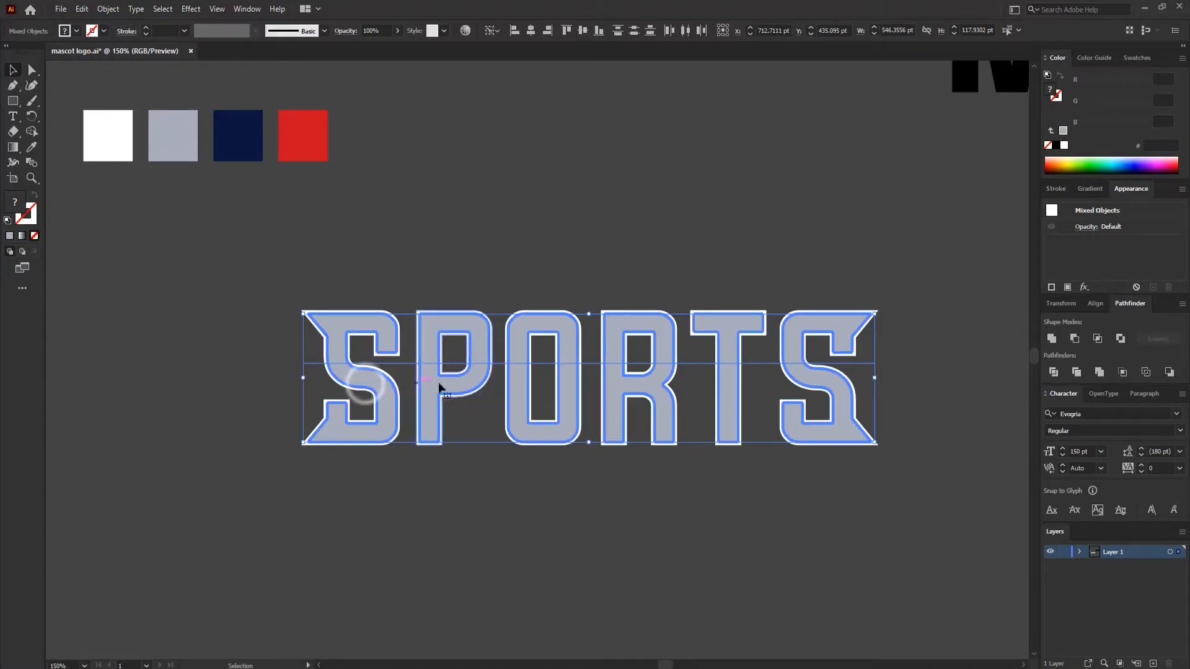
{"action": "left_click", "coordinate": [662, 547]}
- Split the grey SPORTS letters along the horizontal path with Pathfinder Divide and ungroup the resulting pieces
{"action": "left_click", "coordinate": [300, 356]}
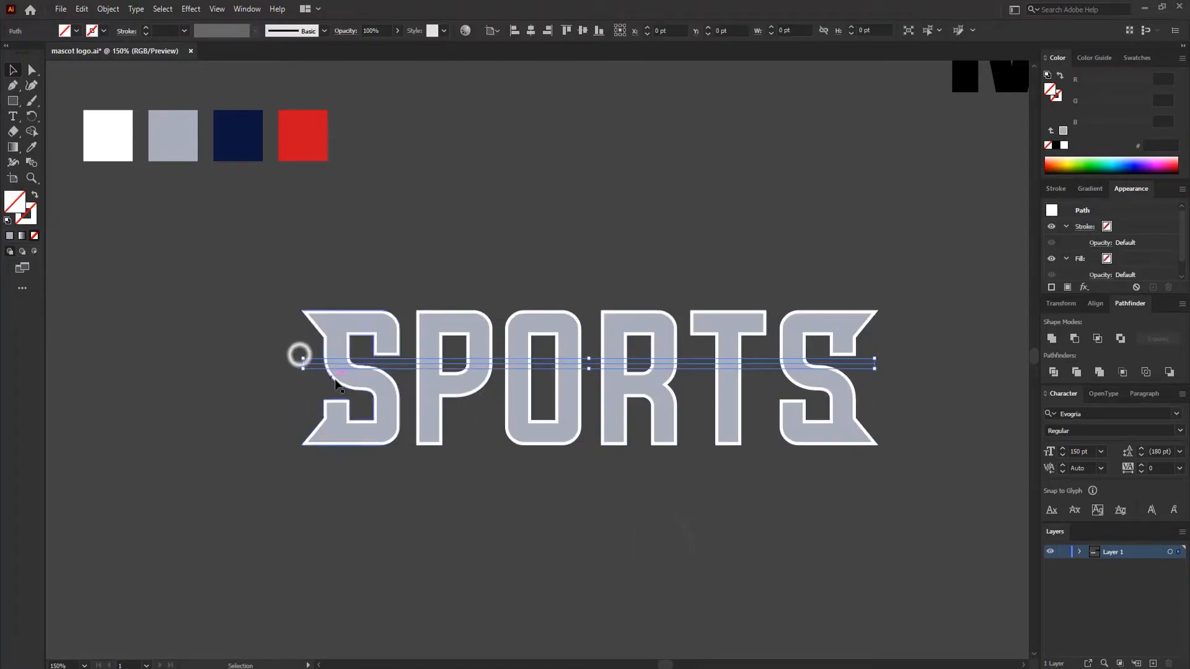
{"action": "left_click", "coordinate": [380, 388], "text": "shift"}
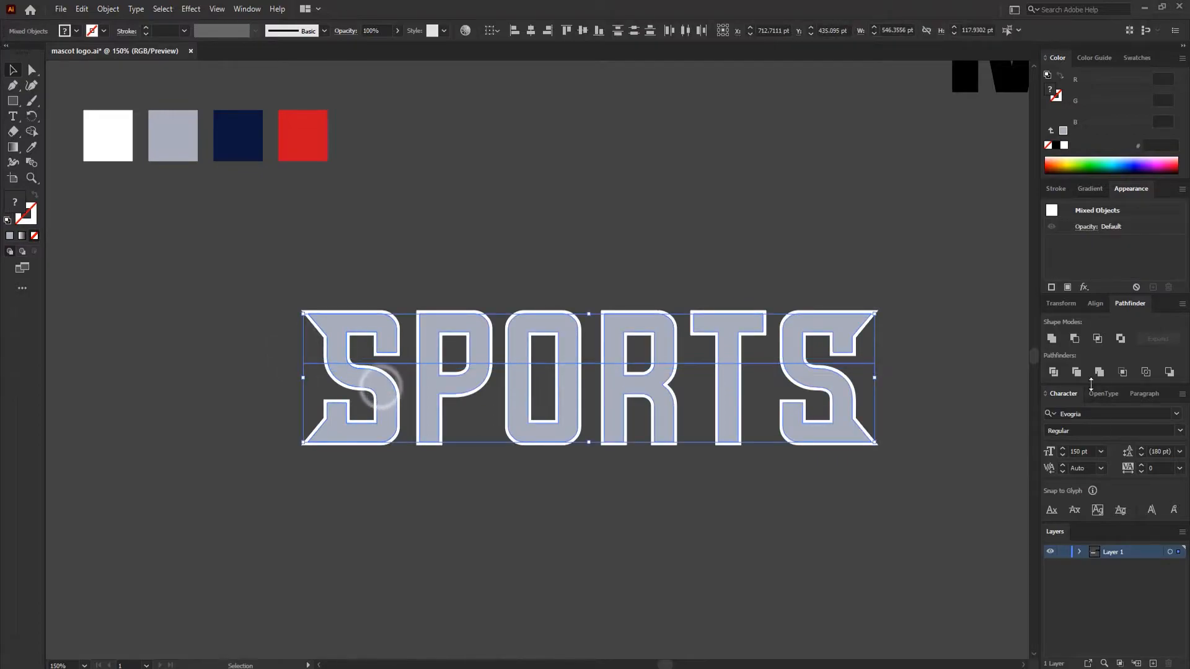
{"action": "left_click", "coordinate": [1051, 372]}
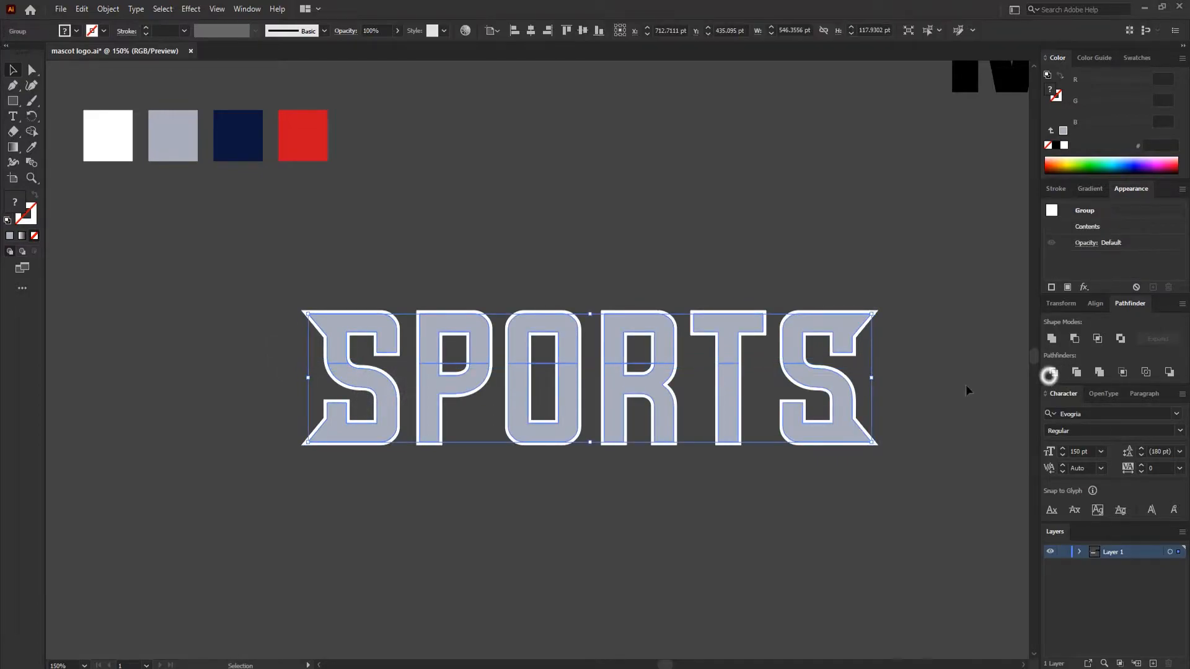
{"action": "left_click", "coordinate": [844, 491]}
{"action": "right_click", "coordinate": [808, 380]}
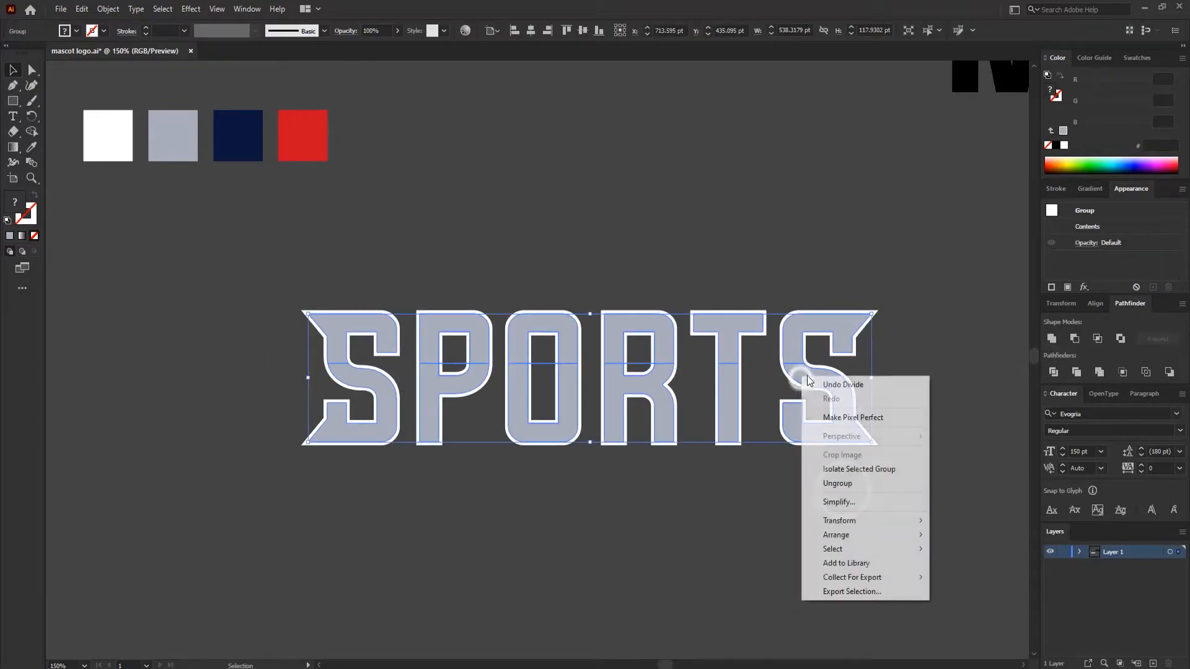
{"action": "left_click", "coordinate": [834, 484]}
- Delete the upper grey piece of each SPORTS letter, keeping the lower grey pieces over the white lettering
{"action": "left_click", "coordinate": [795, 338]}
{"action": "key", "text": "Delete"}
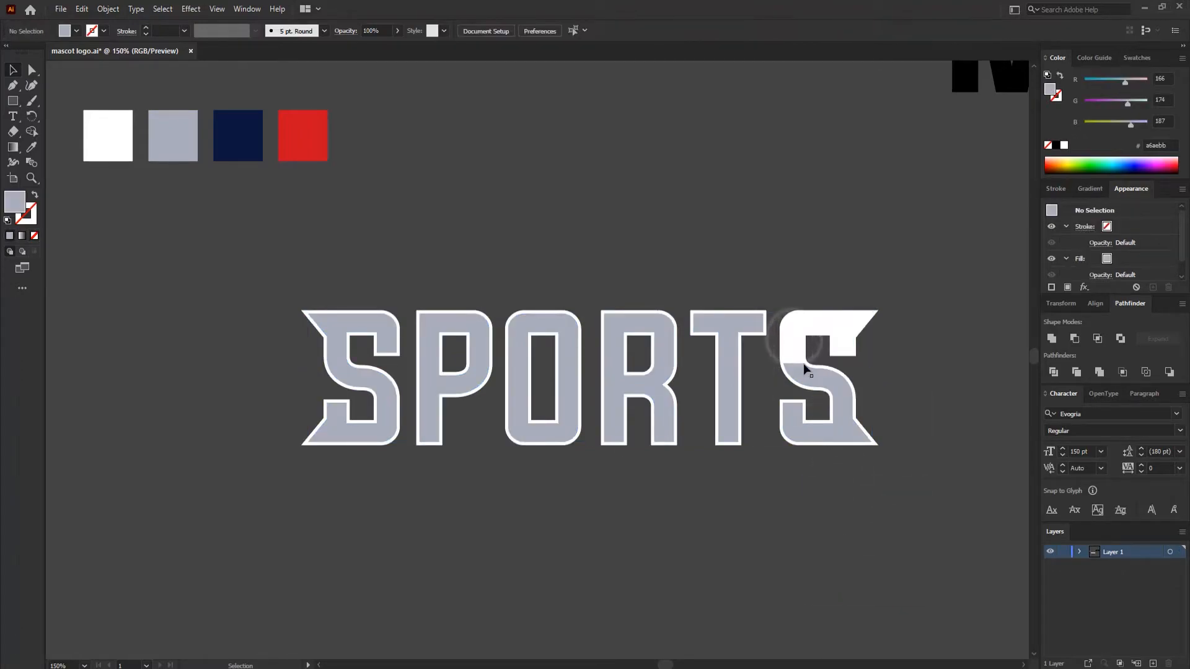
{"action": "left_click", "coordinate": [723, 328]}
{"action": "key", "text": "Delete"}
{"action": "left_click", "coordinate": [638, 326]}
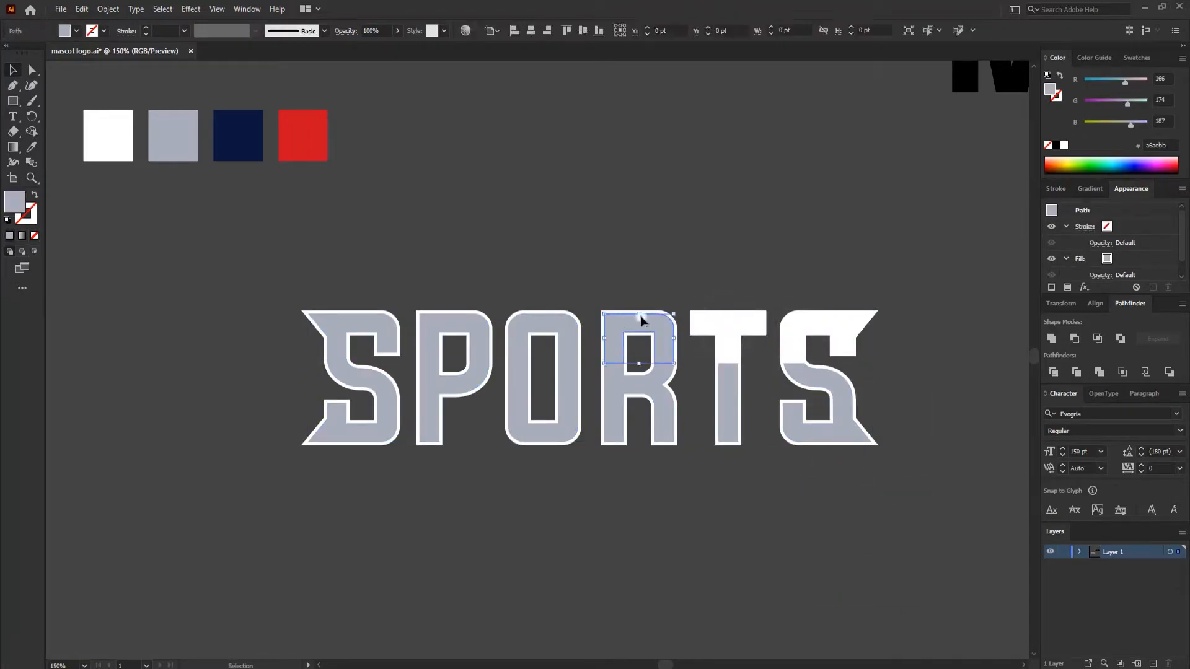
{"action": "key", "text": "Delete"}
{"action": "left_click", "coordinate": [553, 328]}
{"action": "key", "text": "Delete"}
{"action": "left_click", "coordinate": [473, 326]}
{"action": "key", "text": "Delete"}
{"action": "left_click", "coordinate": [360, 325]}
{"action": "key", "text": "Delete"}
- Delete the leftover unfilled pieces inside the openings of the P, O and R
{"action": "left_click", "coordinate": [455, 365]}
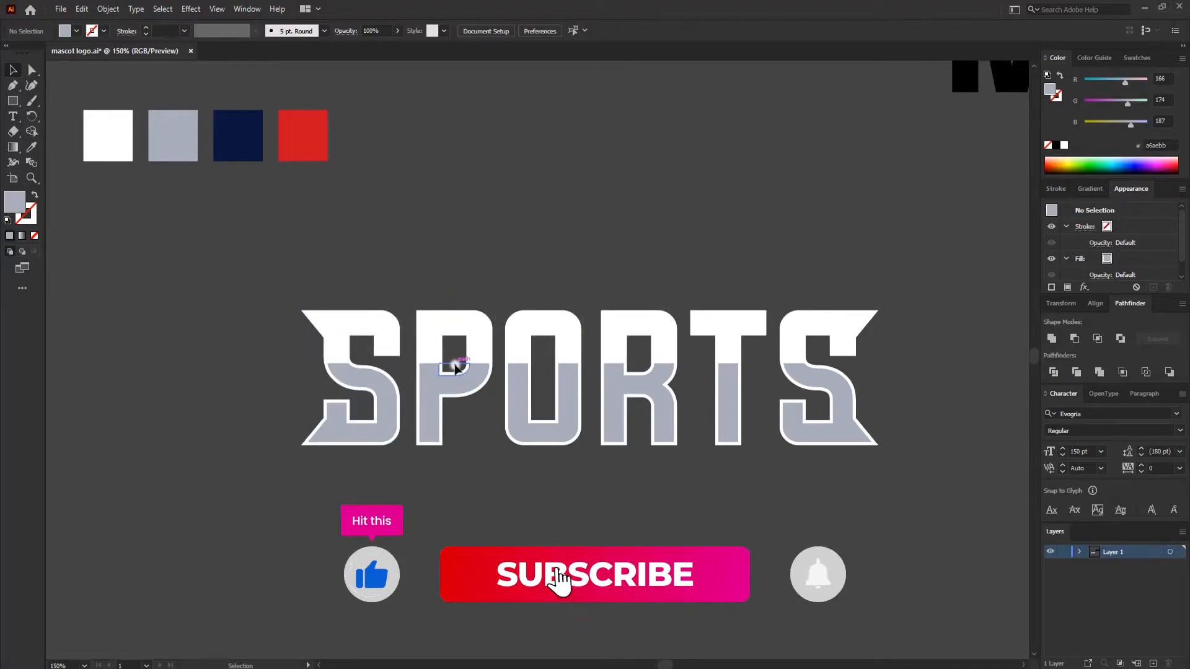
{"action": "key", "text": "Delete"}
{"action": "left_click", "coordinate": [543, 365]}
{"action": "key", "text": "Delete"}
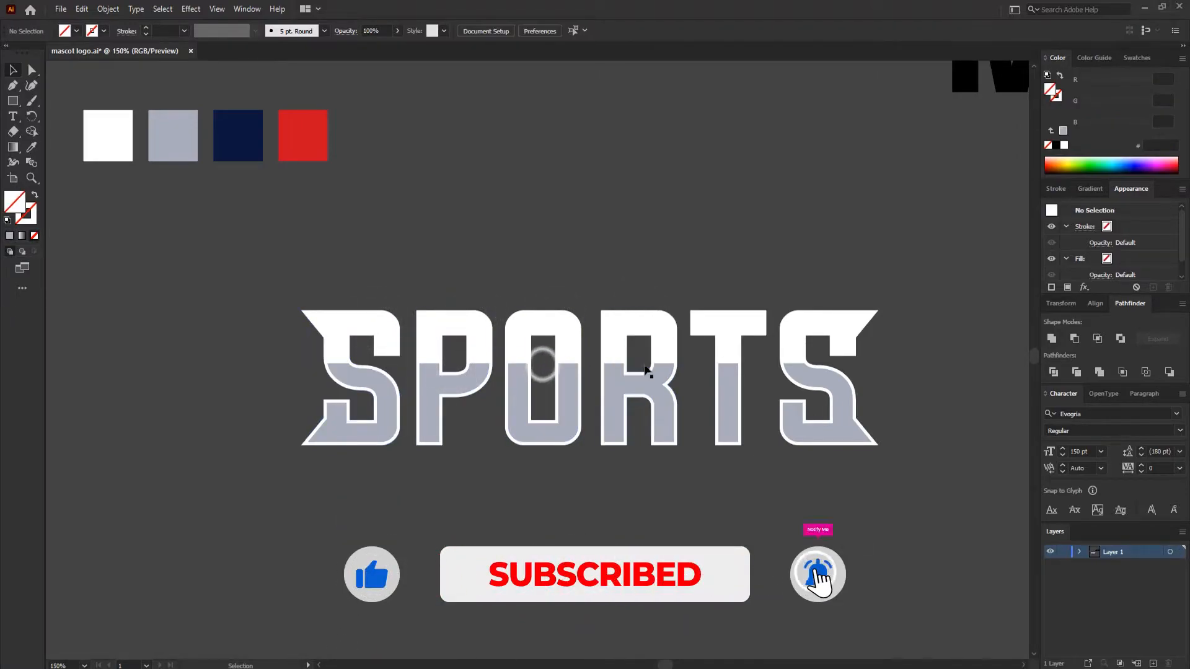
{"action": "left_click", "coordinate": [640, 364]}
{"action": "key", "text": "Delete"}
{"action": "left_click", "coordinate": [546, 365]}
{"action": "key", "text": "Delete"}
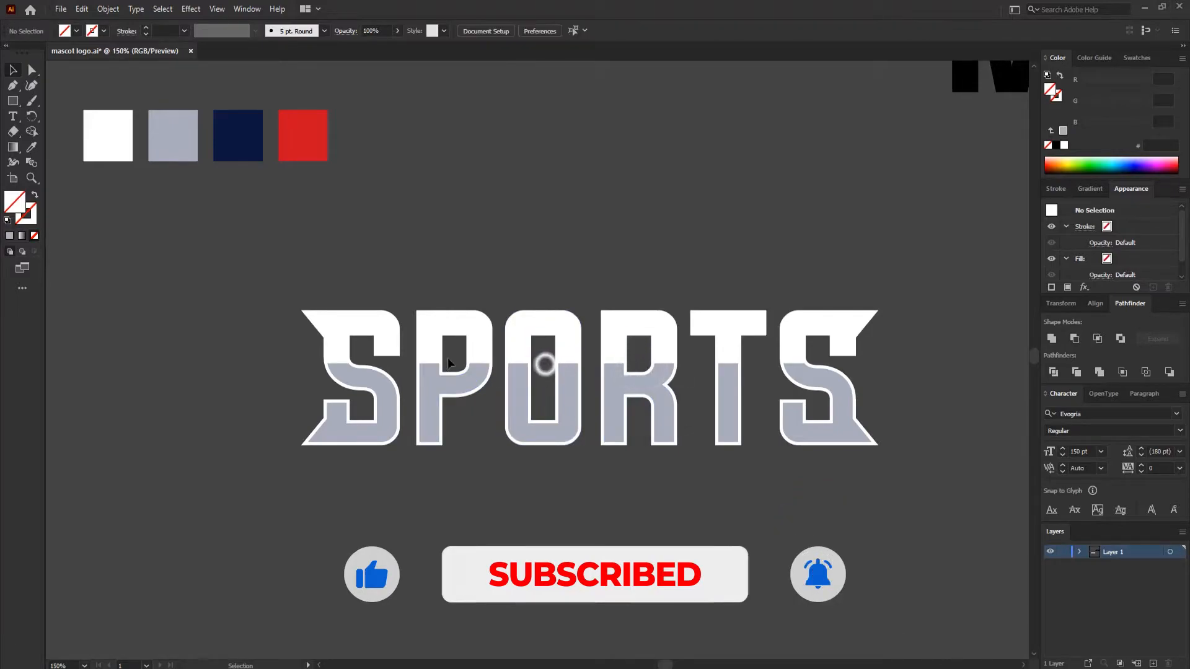
{"action": "left_click", "coordinate": [453, 363]}
{"action": "key", "text": "Delete"}
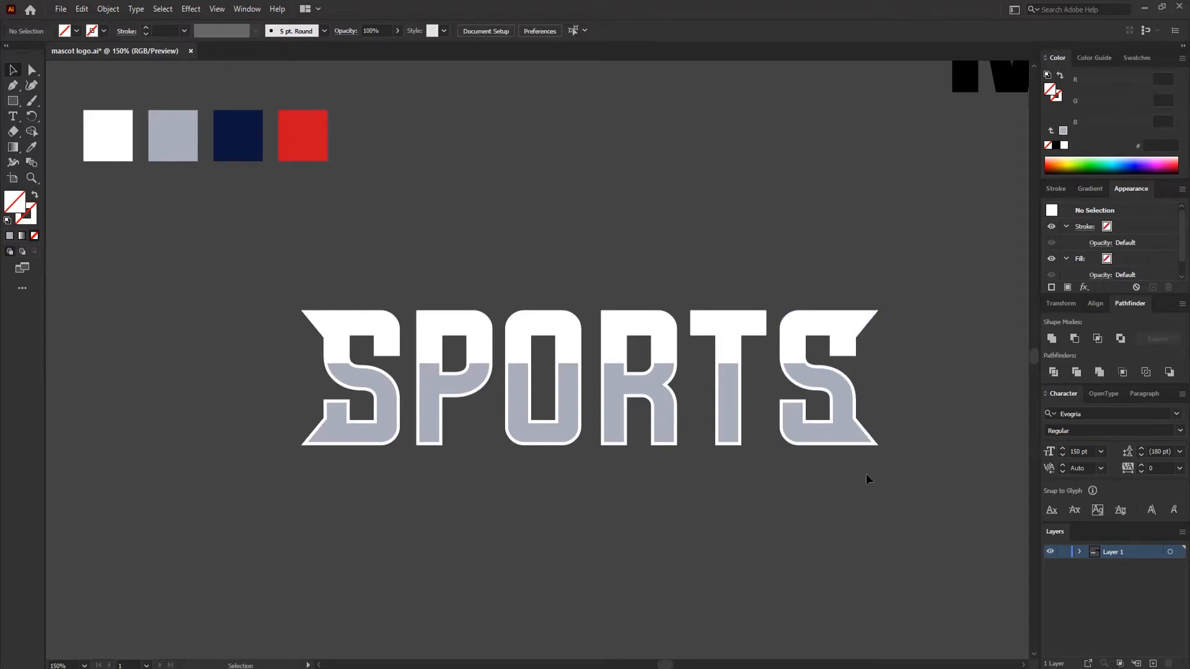
- Save the document and group the white and grey SPORTS lettering together
{"action": "key", "text": "ctrl+minus"}
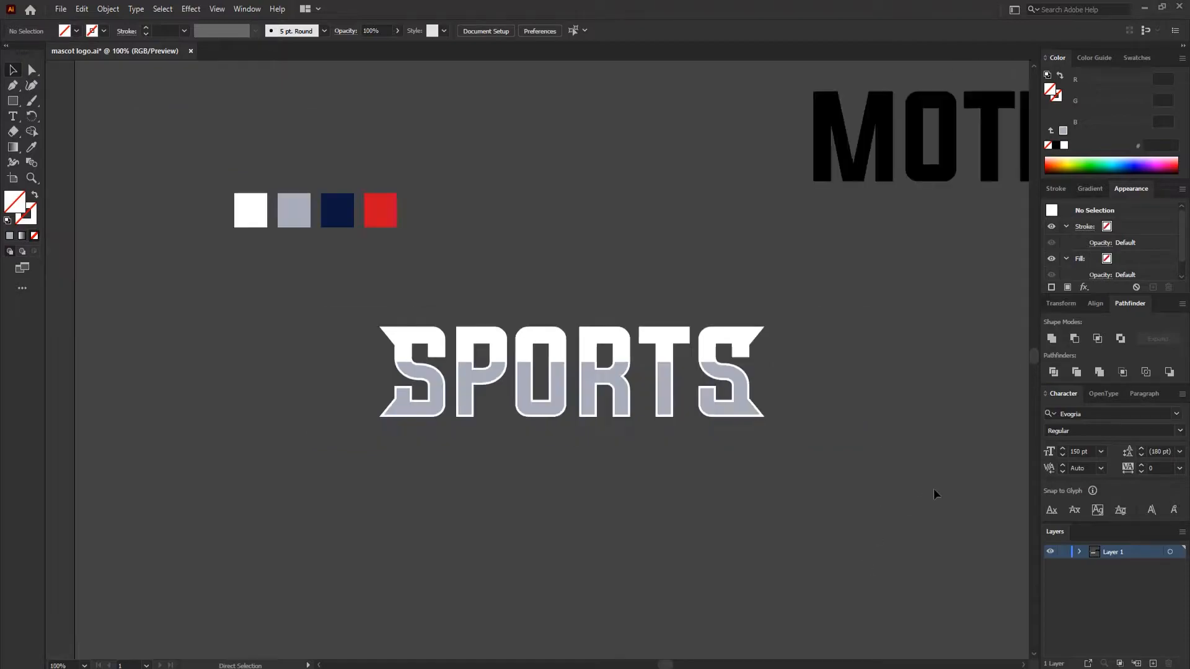
{"action": "left_click_drag", "start_coordinate": [814, 464], "coordinate": [736, 463]}
{"action": "key", "text": "ctrl+plus"}
{"action": "key", "text": "ctrl+s"}
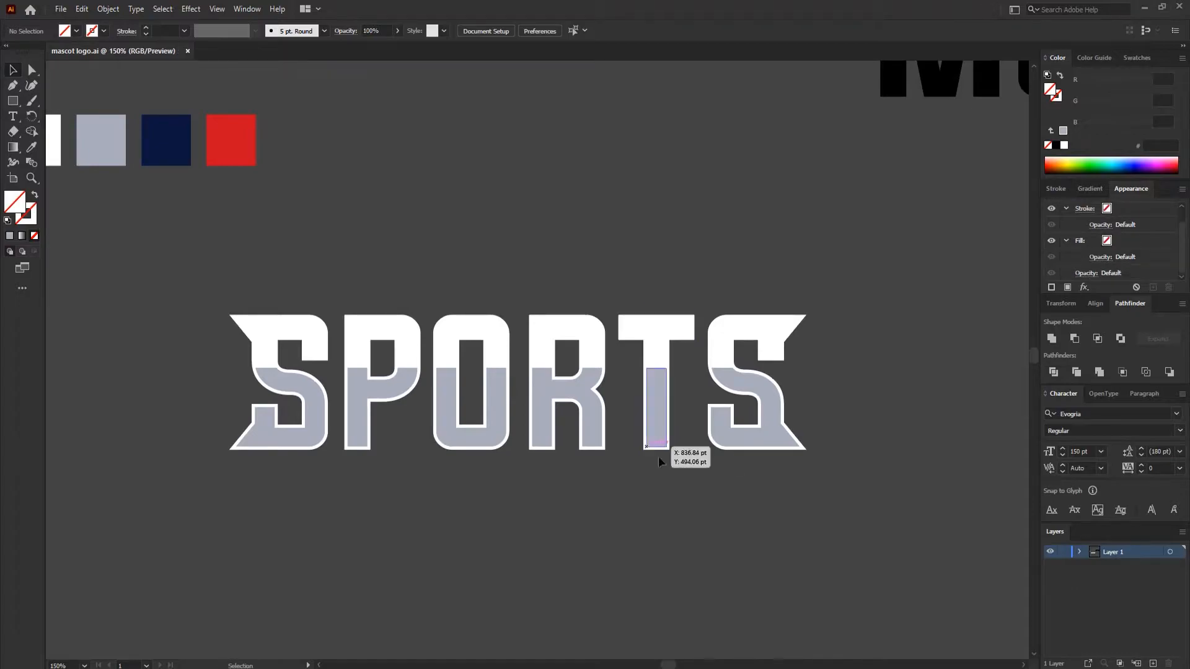
{"action": "right_click", "coordinate": [393, 340]}
{"action": "left_click", "coordinate": [421, 446]}
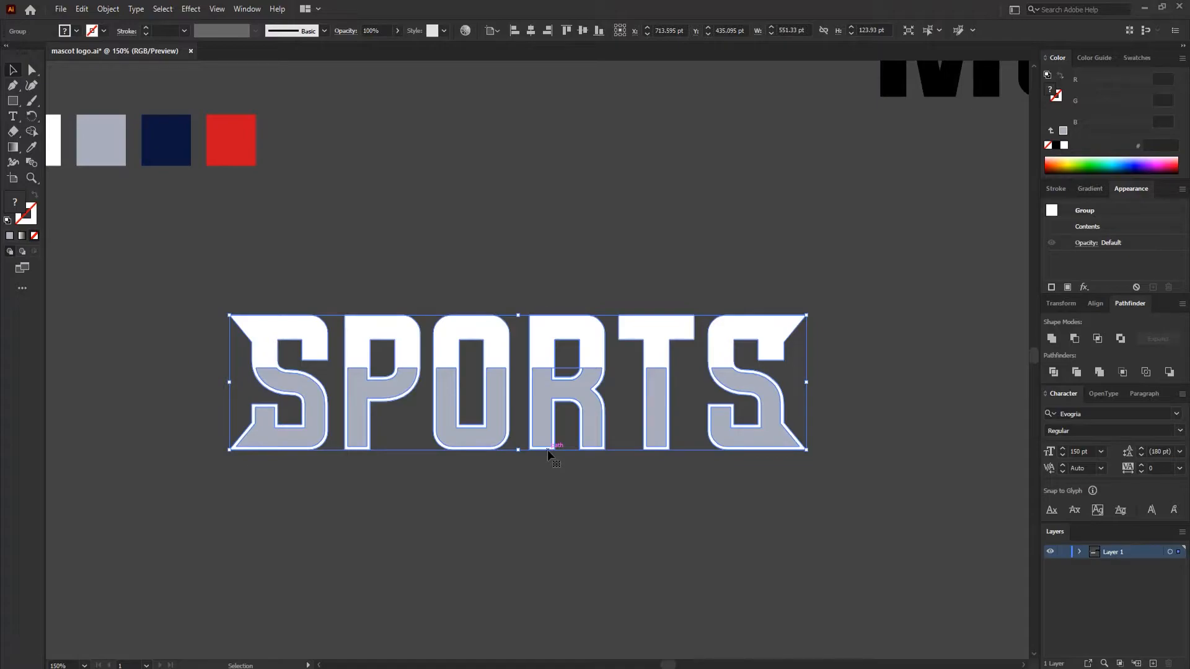
- Start a Warp effect on the grouped SPORTS lettering and try the Shell Lower style with a 10% bend
{"action": "left_click", "coordinate": [190, 9]}
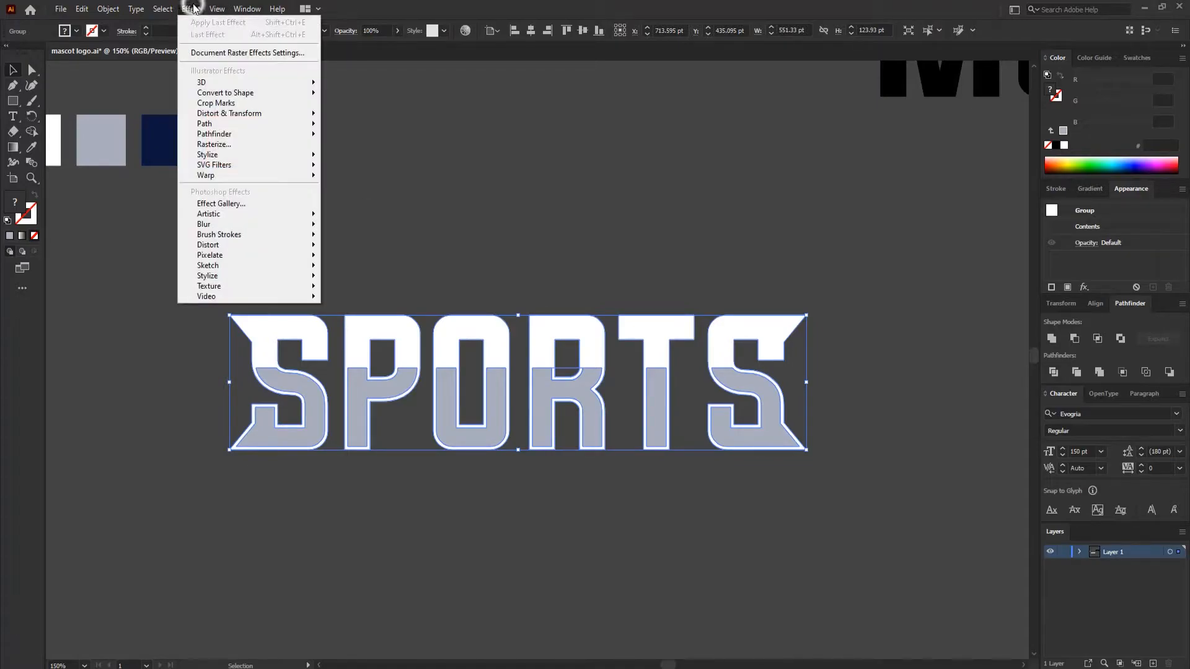
{"action": "mouse_move", "coordinate": [241, 177]}
{"action": "left_click", "coordinate": [372, 177]}
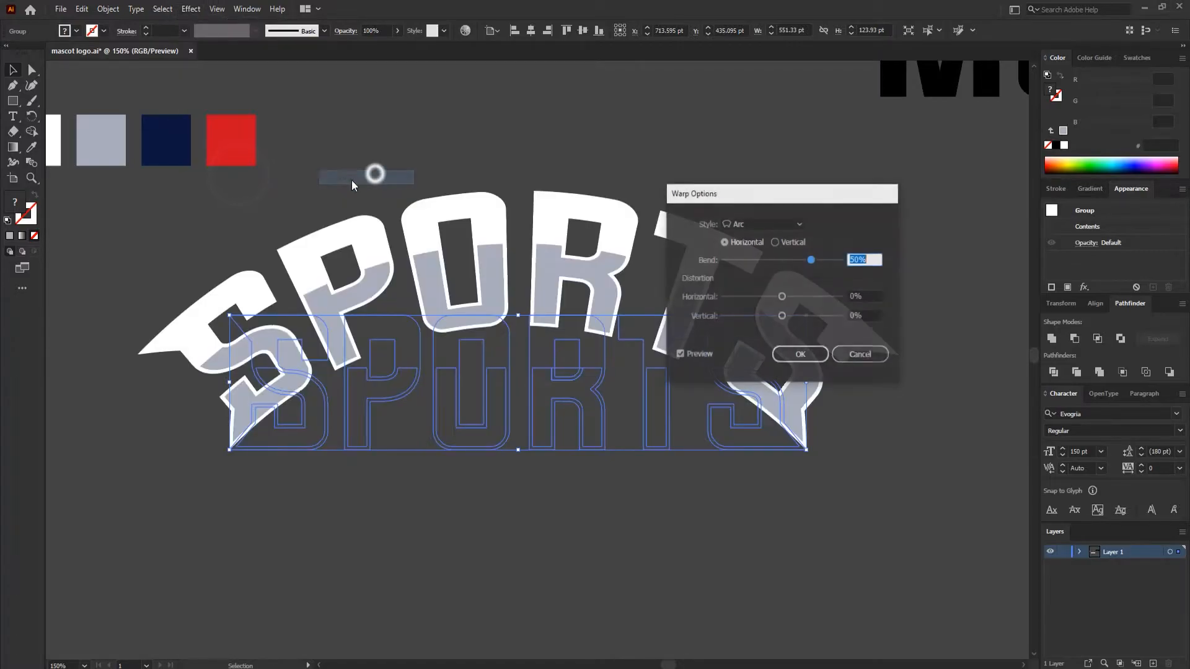
{"action": "left_click", "coordinate": [750, 224]}
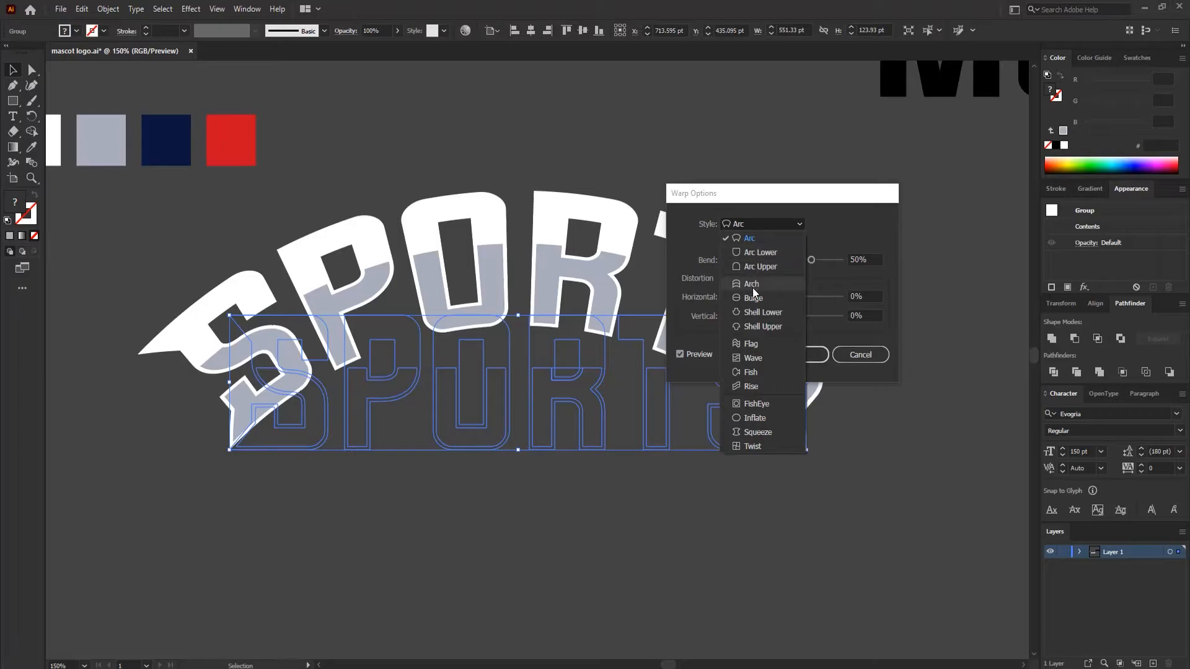
{"action": "left_click", "coordinate": [754, 313]}
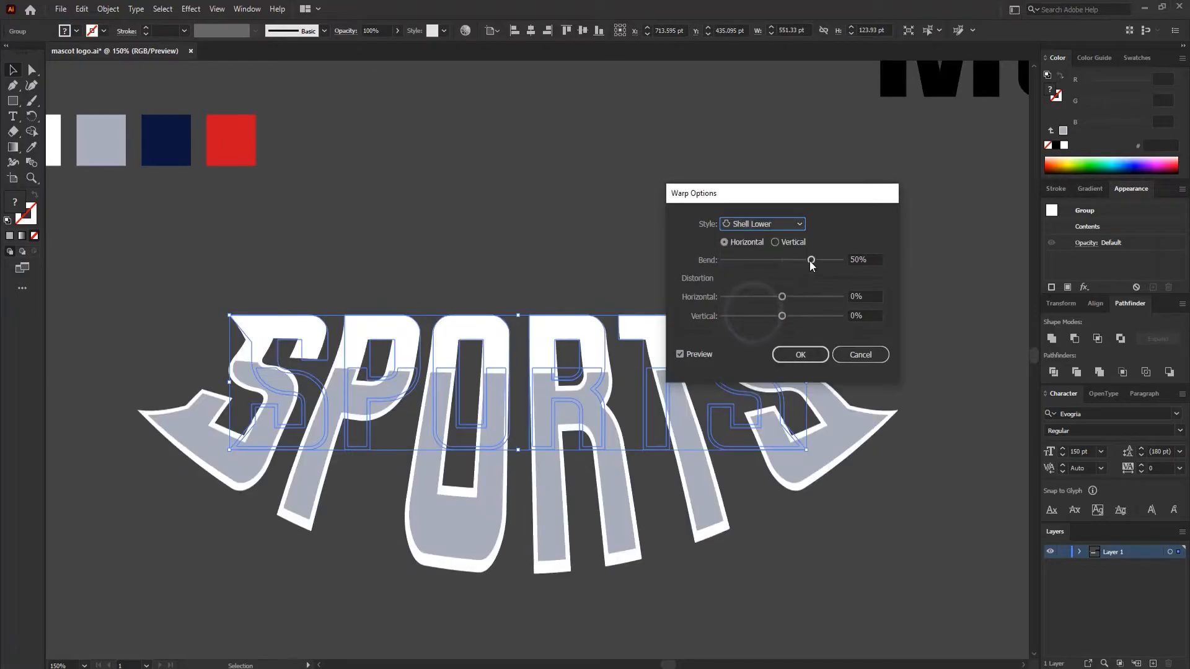
{"action": "left_click_drag", "start_coordinate": [810, 260], "coordinate": [787, 261]}
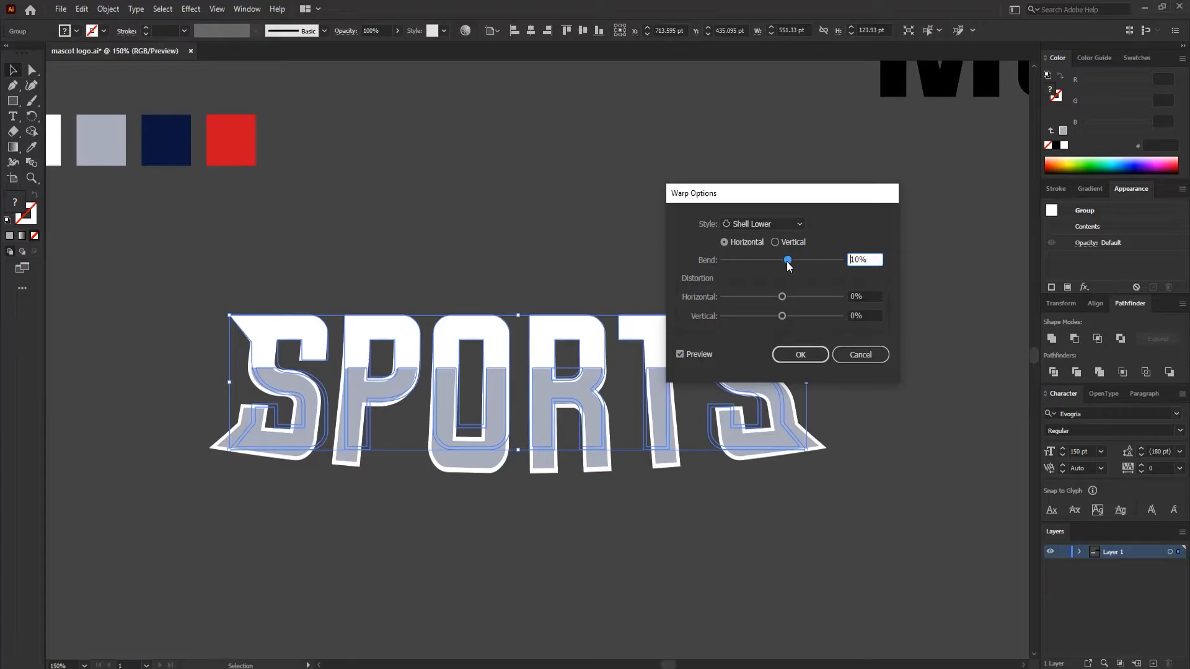
- Apply the Warp effect in Arch style with a horizontal bend of about 10% and expand the lettering's appearance
{"action": "left_click", "coordinate": [775, 229]}
{"action": "left_click", "coordinate": [752, 282]}
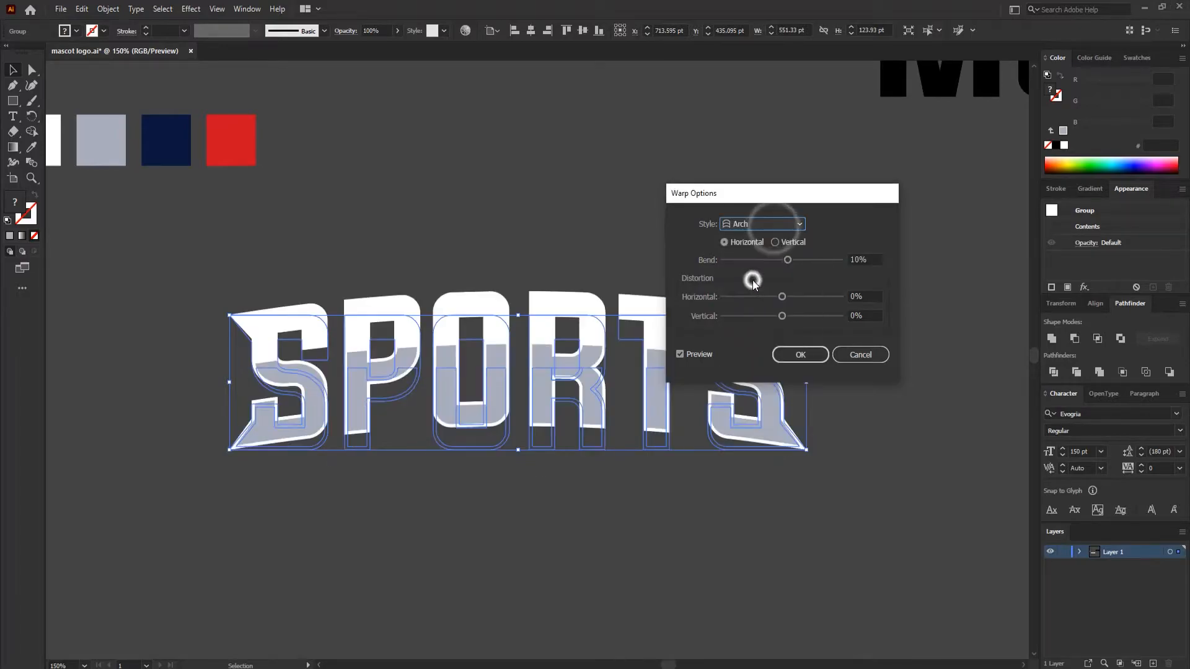
{"action": "left_click_drag", "start_coordinate": [785, 265], "coordinate": [789, 260]}
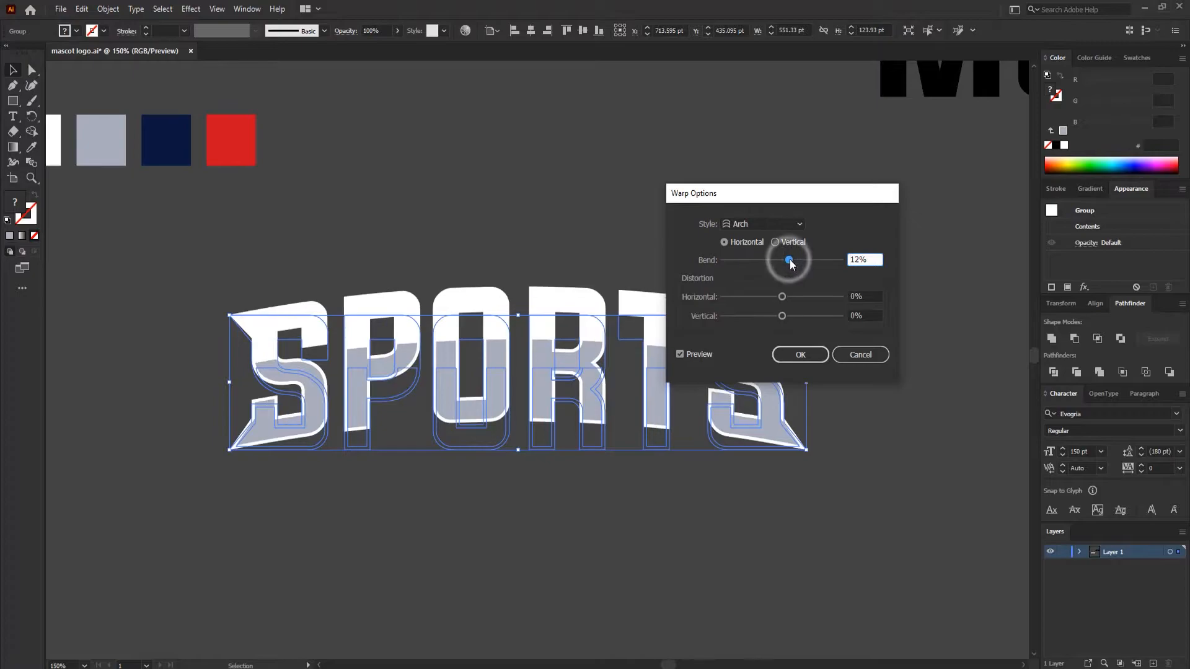
{"action": "type", "text": "5"}
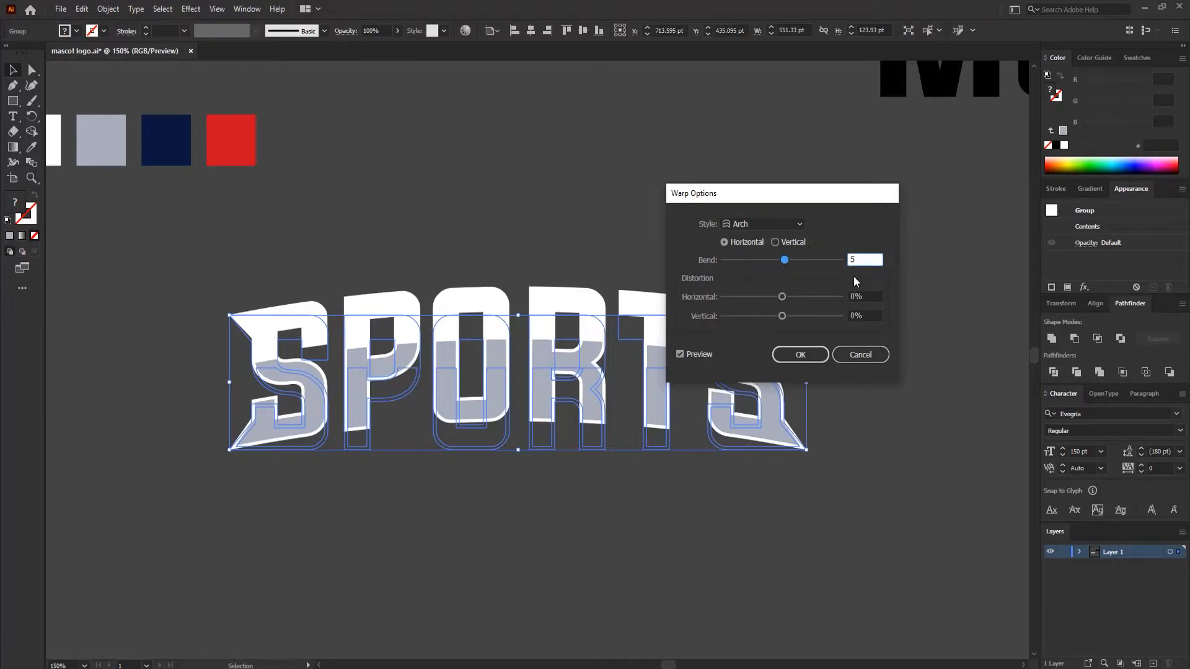
{"action": "left_click", "coordinate": [680, 353]}
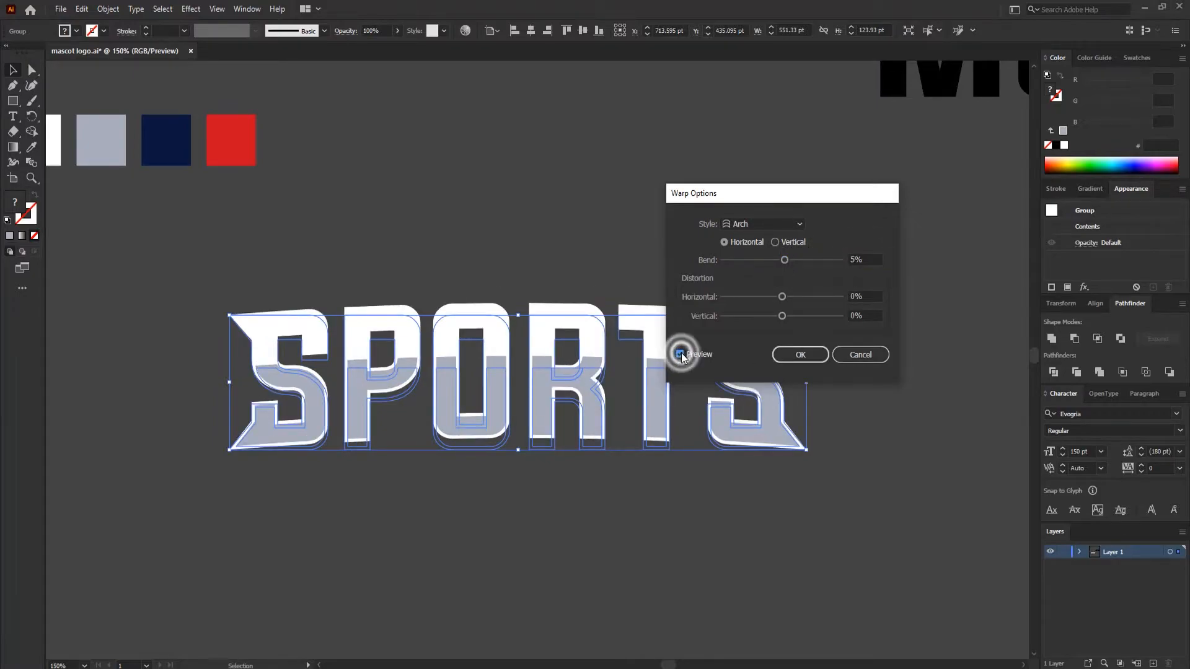
{"action": "left_click_drag", "start_coordinate": [785, 261], "coordinate": [790, 264]}
{"action": "key", "text": "Return"}
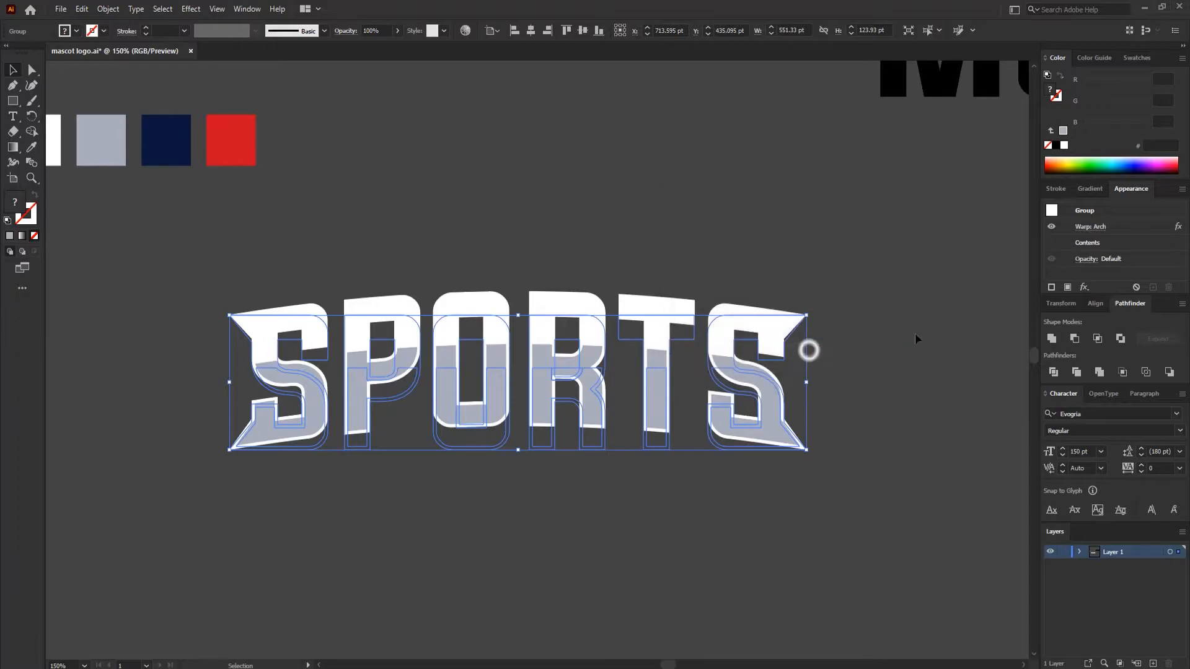
{"action": "left_click", "coordinate": [108, 8]}
{"action": "left_click", "coordinate": [131, 175]}
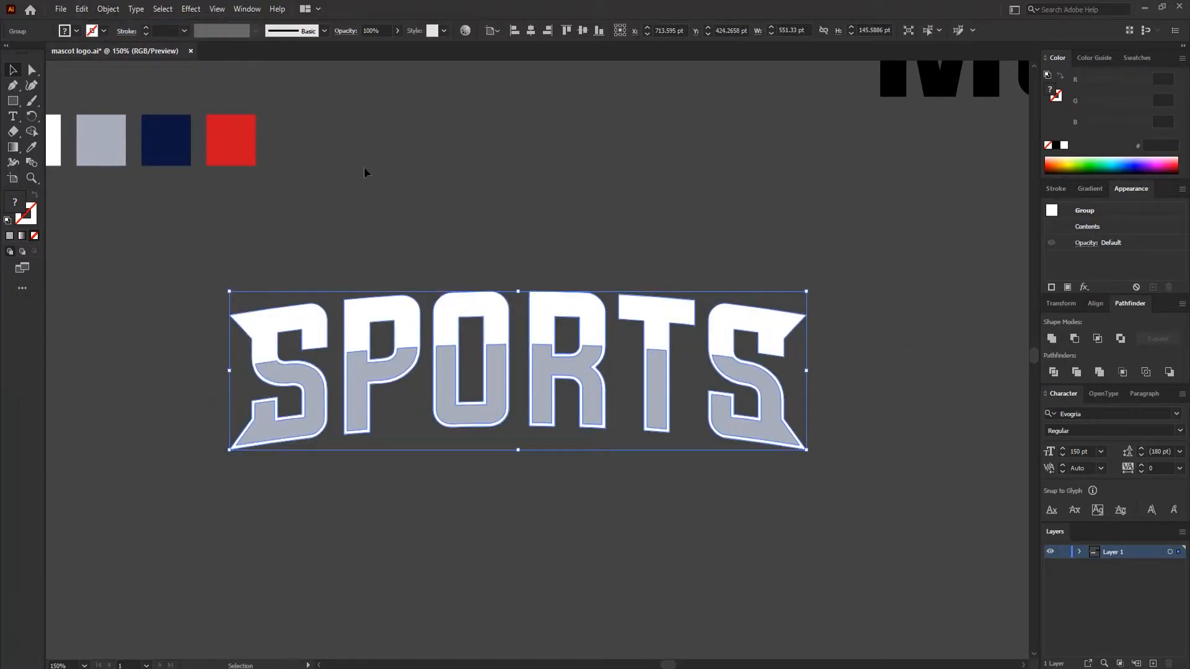
- Apply a Shell Lower warp with a 5% horizontal bend to the SPORTS lettering and expand its appearance
{"action": "left_click", "coordinate": [191, 8]}
{"action": "mouse_move", "coordinate": [261, 176]}
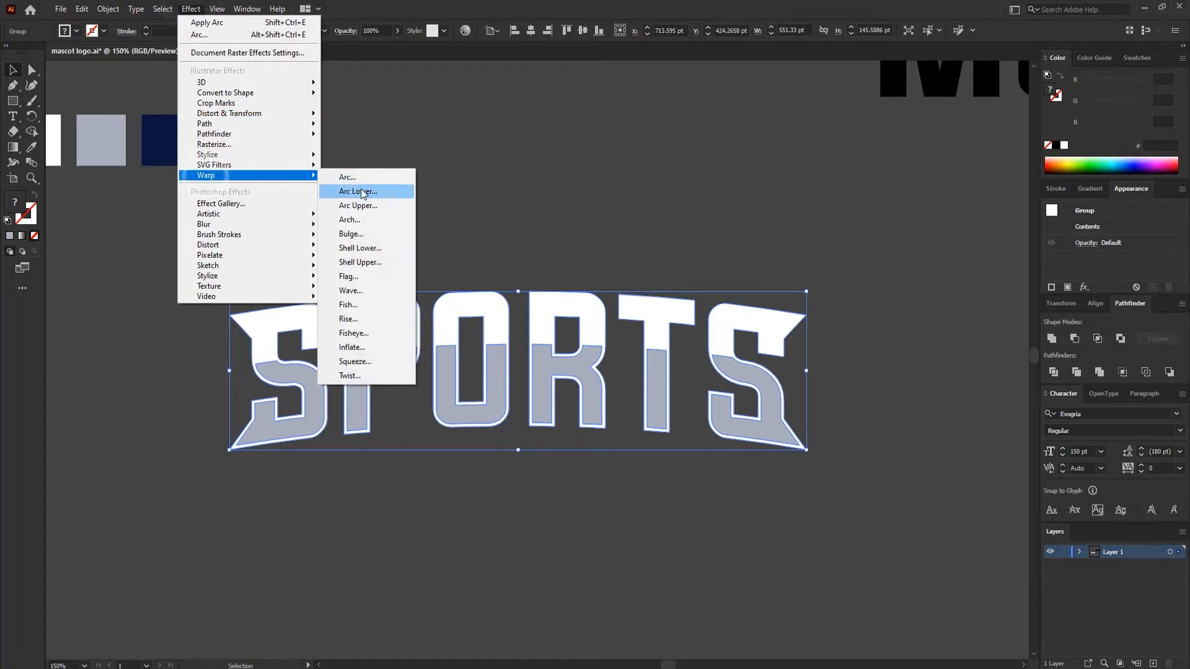
{"action": "left_click", "coordinate": [350, 178]}
{"action": "left_click", "coordinate": [737, 225]}
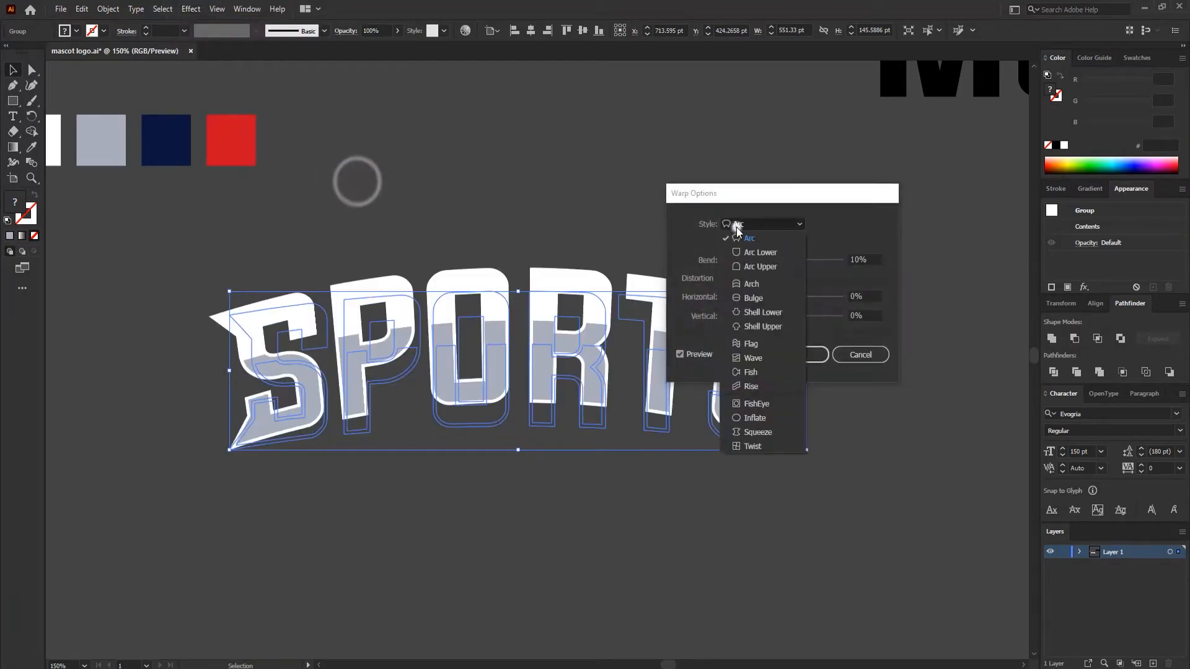
{"action": "left_click", "coordinate": [746, 313]}
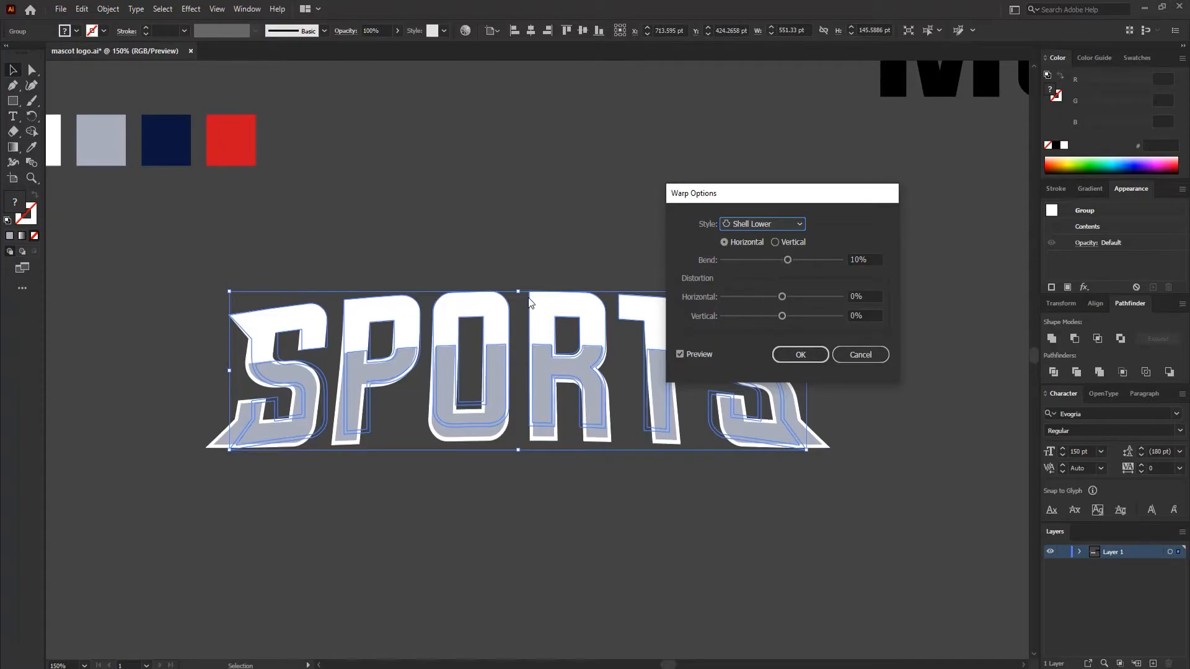
{"action": "left_click", "coordinate": [786, 261]}
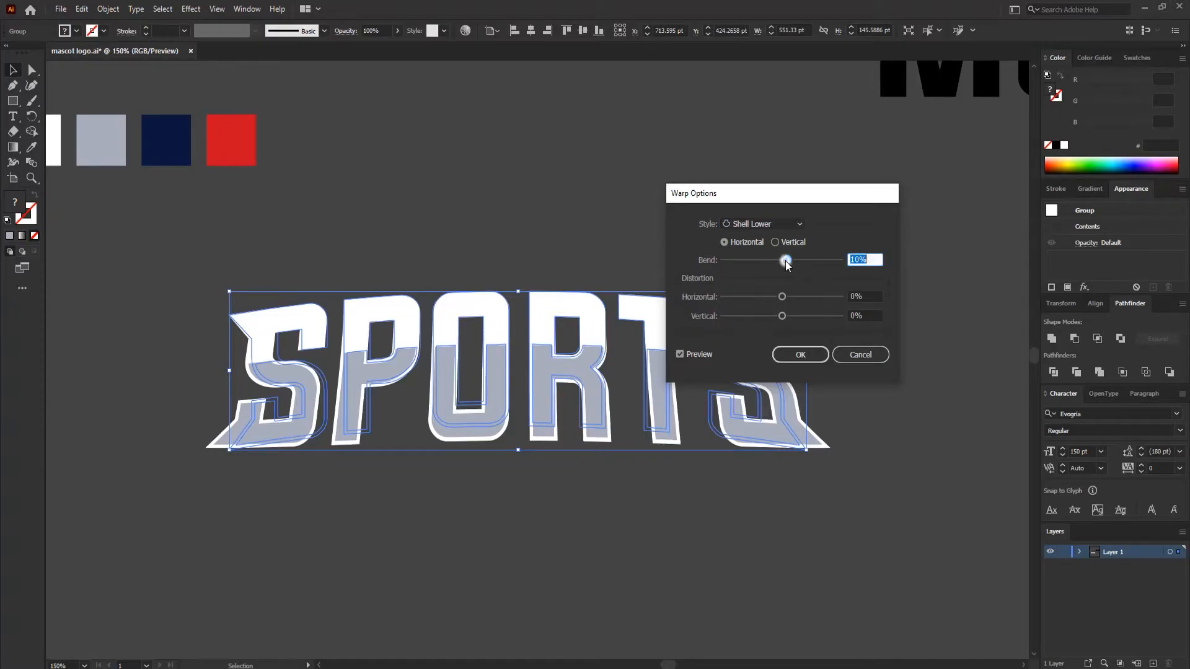
{"action": "type", "text": "5"}
{"action": "left_click", "coordinate": [682, 354]}
{"action": "left_click", "coordinate": [800, 355]}
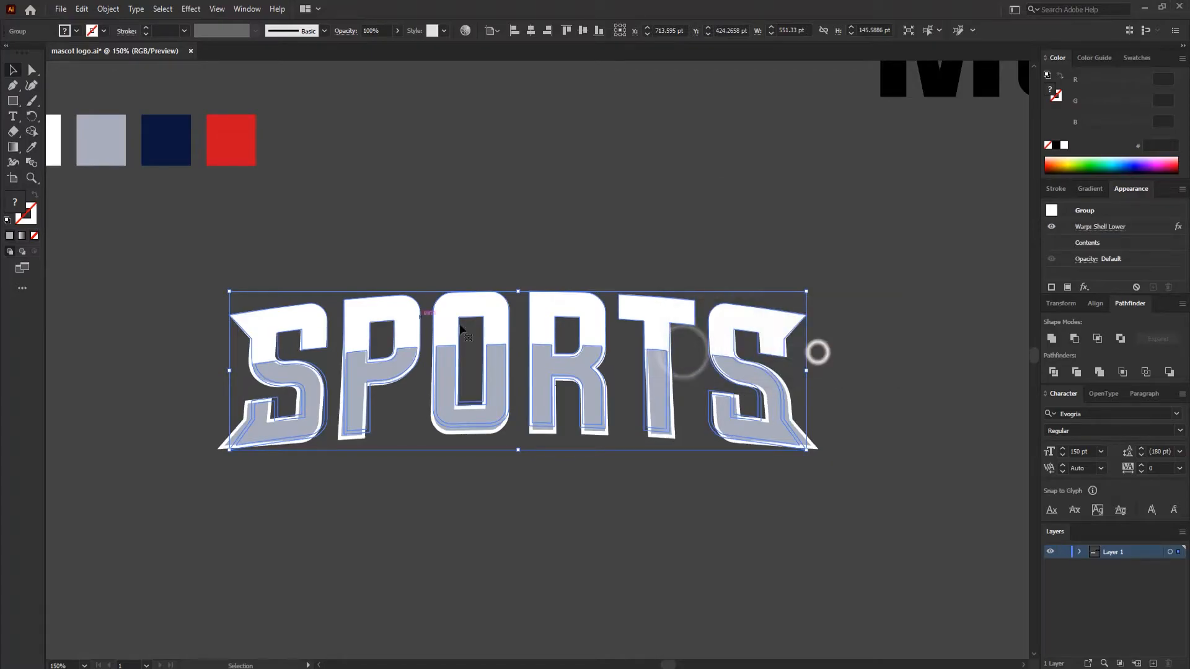
{"action": "left_click", "coordinate": [103, 10]}
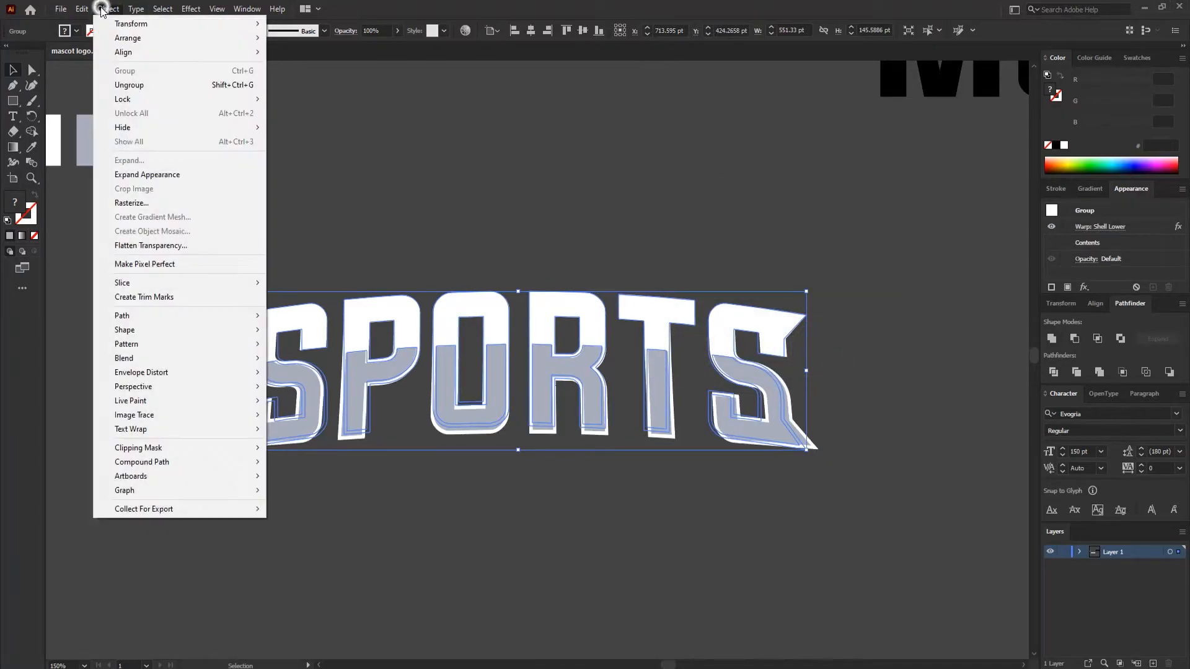
{"action": "left_click", "coordinate": [154, 172]}
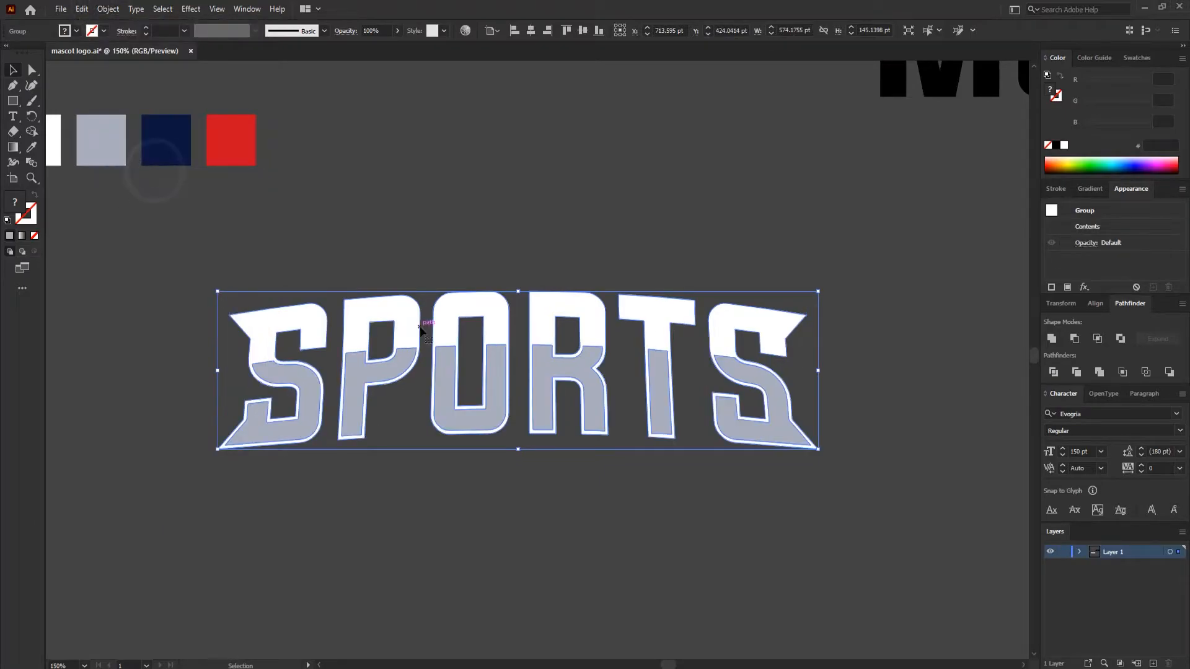
- Stretch the SPORTS lettering upward to a height of about 151 pt and save the document
{"action": "left_click_drag", "start_coordinate": [520, 292], "coordinate": [521, 287]}
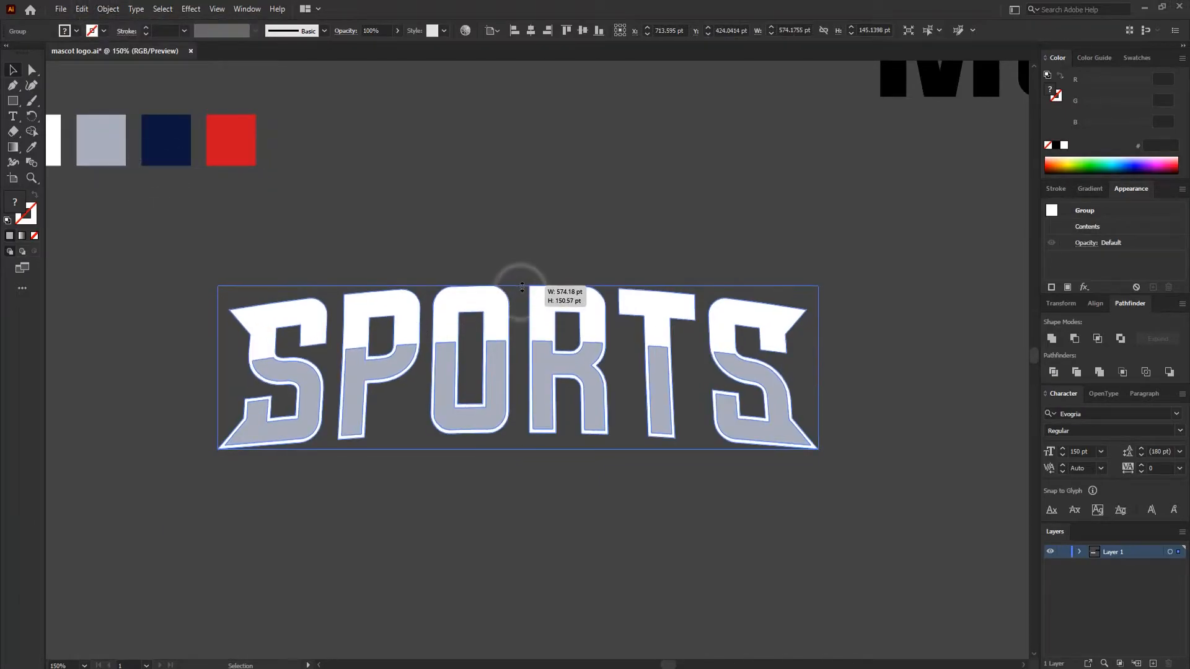
{"action": "left_click", "coordinate": [552, 221]}
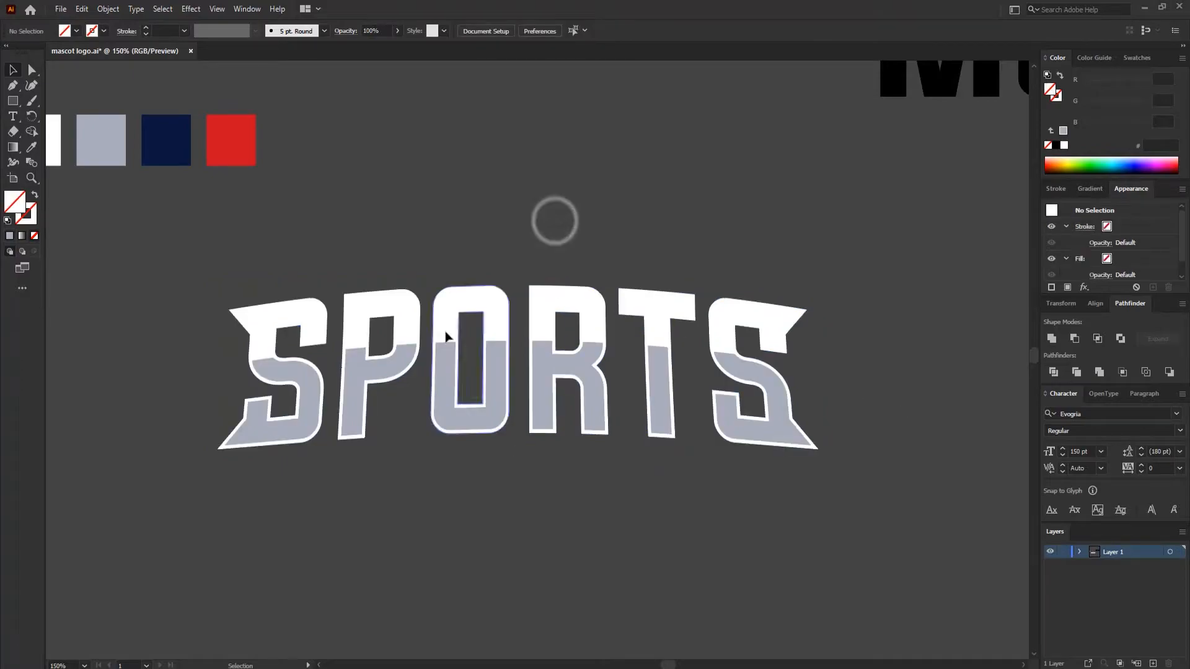
{"action": "key", "text": "ctrl+s"}
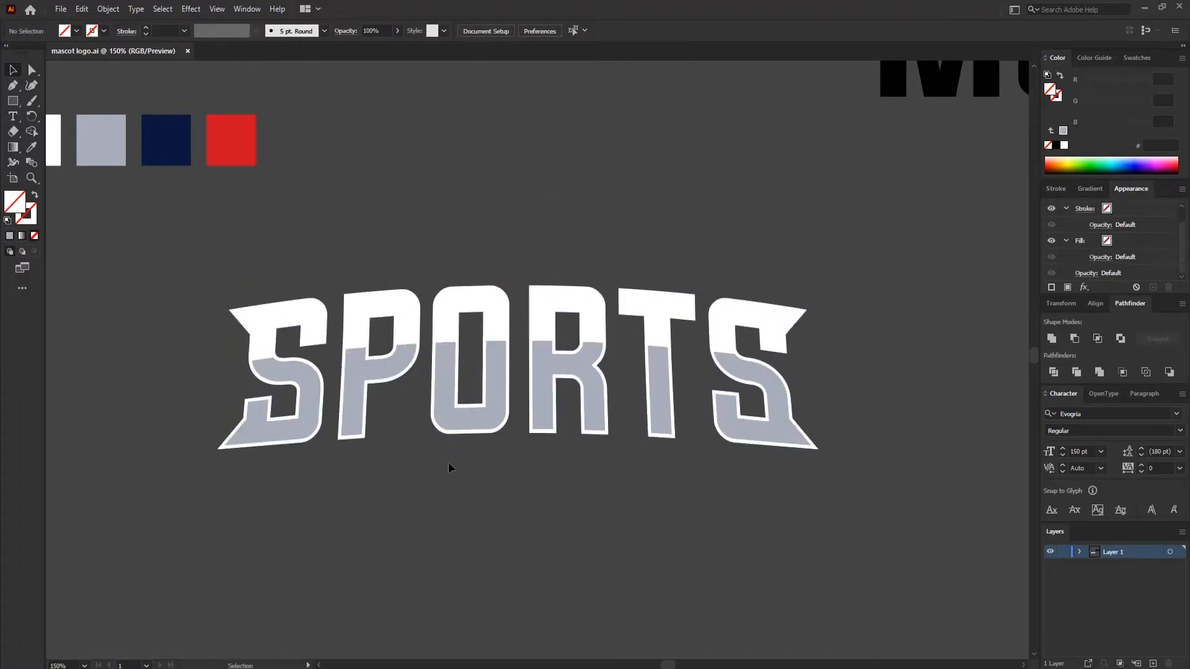
- Move the black MOTION text directly below the arched SPORTS lettering
{"action": "left_click", "coordinate": [558, 406]}
{"action": "key", "text": "a"}
{"action": "key", "text": "ctrl+minus"}
{"action": "key", "text": "v"}
{"action": "left_click_drag", "start_coordinate": [842, 203], "coordinate": [409, 524]}
{"action": "scroll", "coordinate": [409, 523], "scroll_direction": "down", "scroll_amount": 2}
- Expand the MOTION text into shapes and squash it from its upper edge to a height of about 95 pt
{"action": "left_click", "coordinate": [108, 9]}
{"action": "left_click", "coordinate": [149, 165]}
{"action": "left_click", "coordinate": [461, 358]}
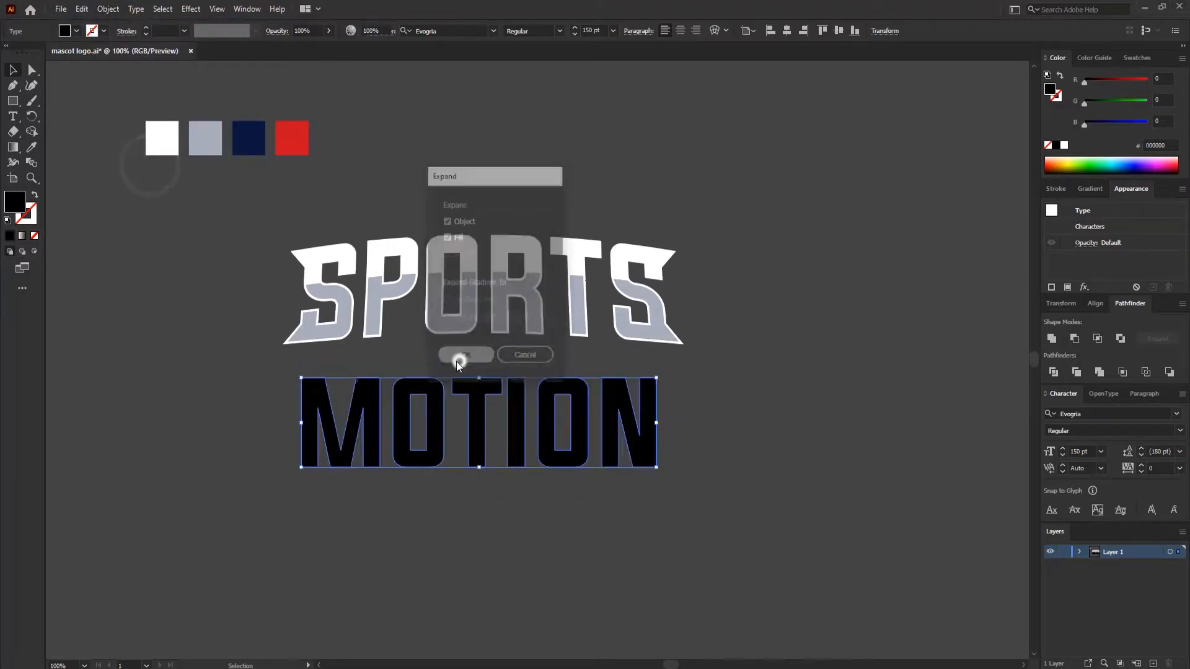
{"action": "left_click_drag", "start_coordinate": [477, 377], "coordinate": [479, 397]}
{"action": "left_click", "coordinate": [713, 466]}
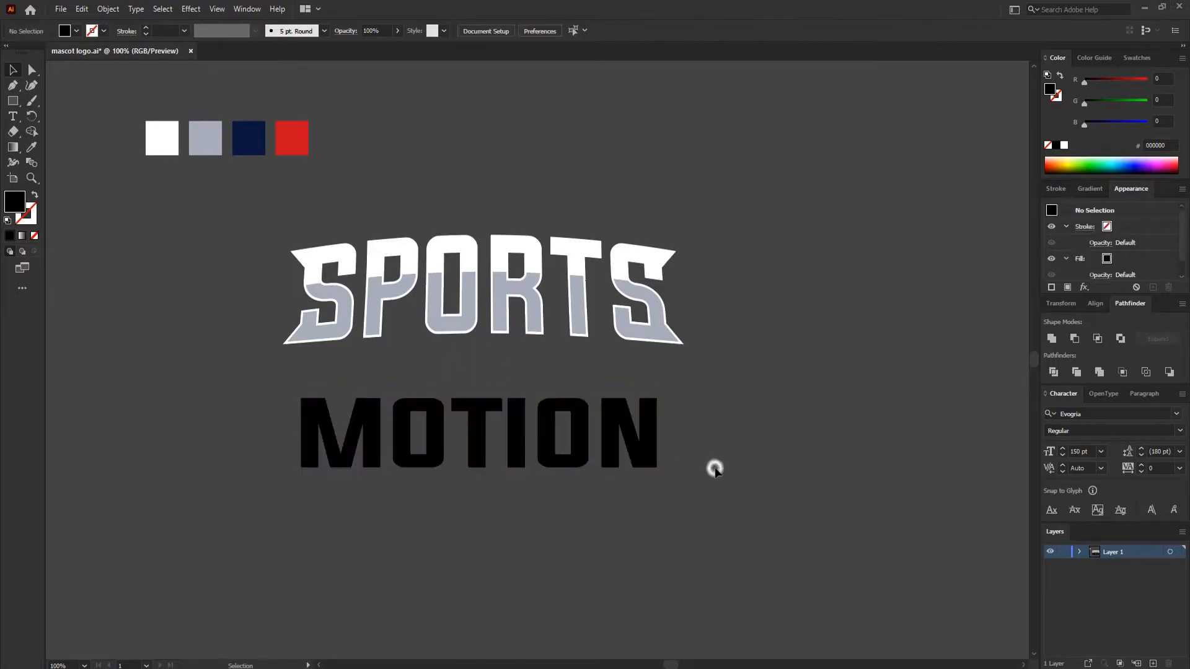
- Draw a rectangle about 580 by 150 pt around MOTION and fill it with the red of the palette swatch
{"action": "left_click", "coordinate": [12, 100]}
{"action": "left_click_drag", "start_coordinate": [282, 380], "coordinate": [688, 489]}
{"action": "key", "text": "i"}
{"action": "left_click", "coordinate": [300, 136]}
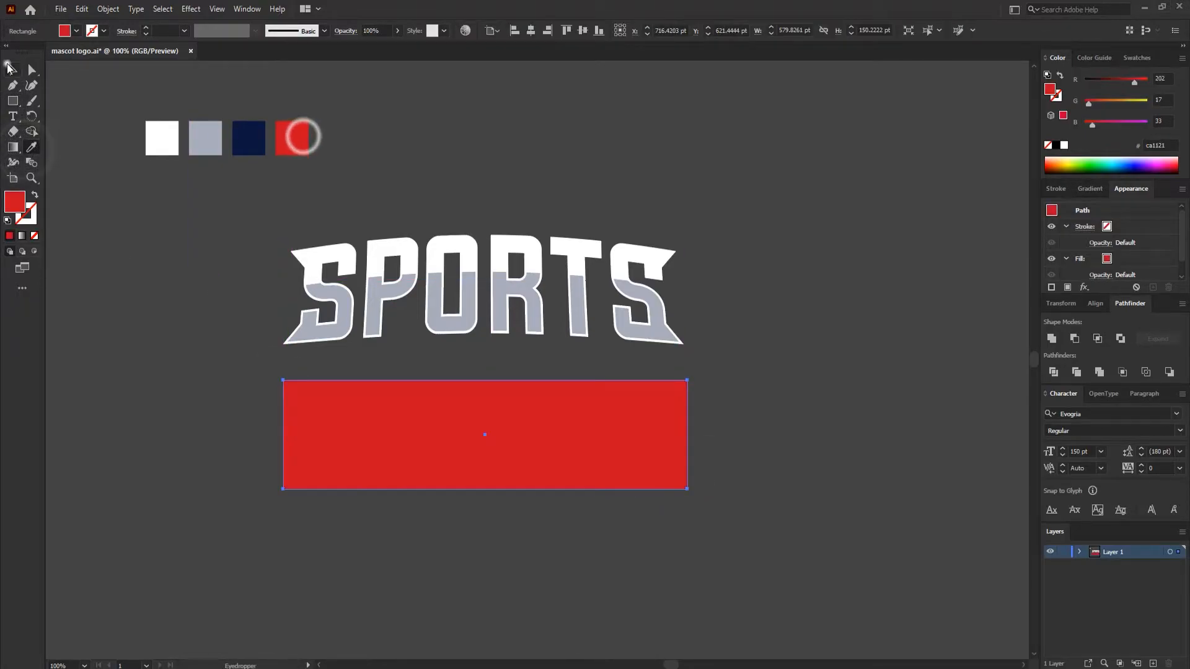
- Send the red rectangle to the back so it sits behind the MOTION lettering
{"action": "left_click", "coordinate": [12, 69]}
{"action": "right_click", "coordinate": [478, 422]}
{"action": "mouse_move", "coordinate": [526, 353]}
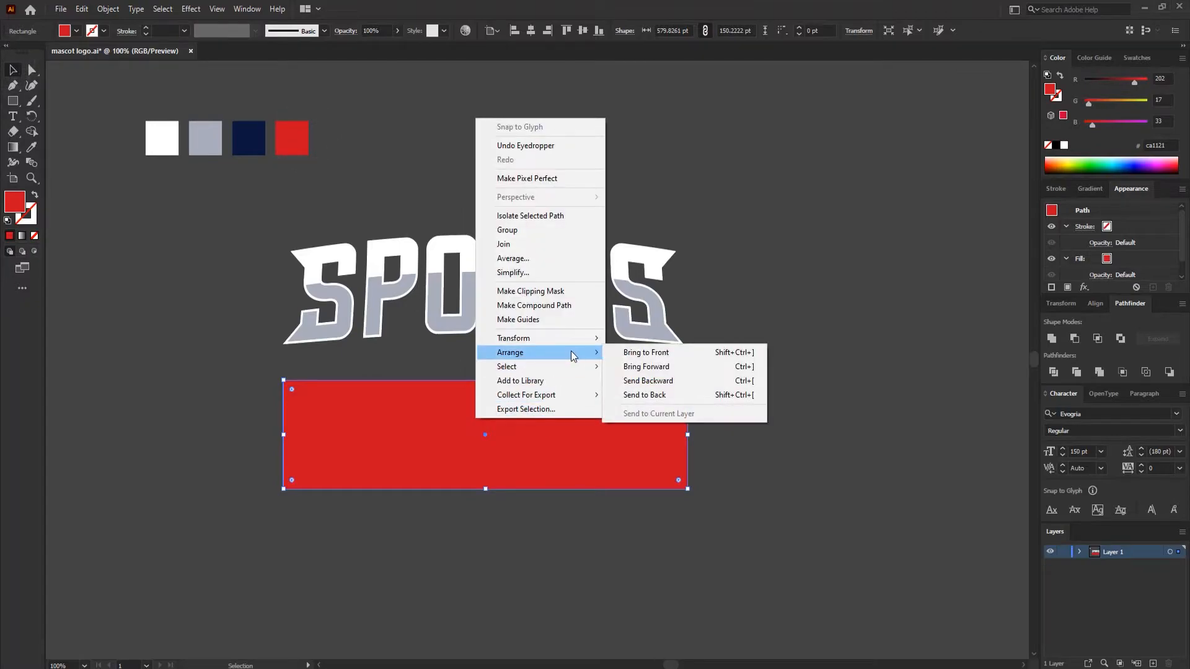
{"action": "left_click", "coordinate": [664, 395]}
{"action": "left_click", "coordinate": [692, 420]}
- Fill the MOTION lettering with the white sampled from the palette swatch
{"action": "left_click", "coordinate": [640, 446]}
{"action": "left_click", "coordinate": [31, 147]}
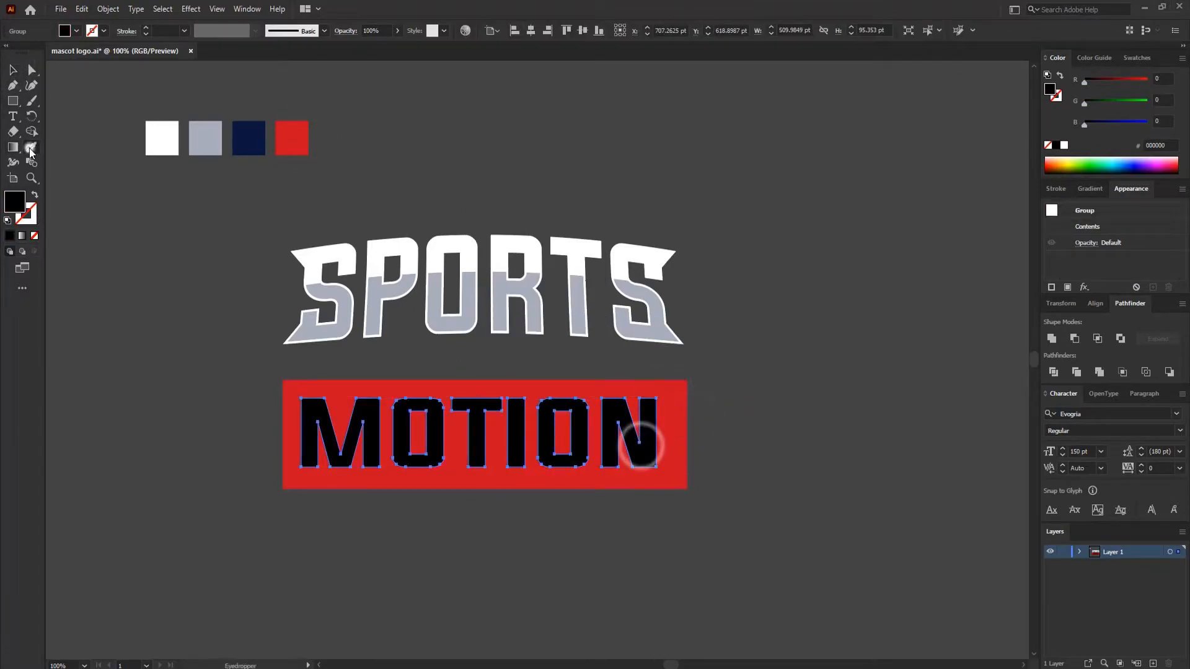
{"action": "left_click", "coordinate": [175, 142]}
{"action": "left_click", "coordinate": [8, 71]}
{"action": "left_click", "coordinate": [766, 401]}
- Centre the MOTION lettering and the red rectangle on each other horizontally and vertically, and group them
{"action": "left_click_drag", "start_coordinate": [723, 460], "coordinate": [468, 420]}
{"action": "left_click", "coordinate": [530, 31]}
{"action": "left_click", "coordinate": [586, 31]}
{"action": "left_click", "coordinate": [739, 370]}
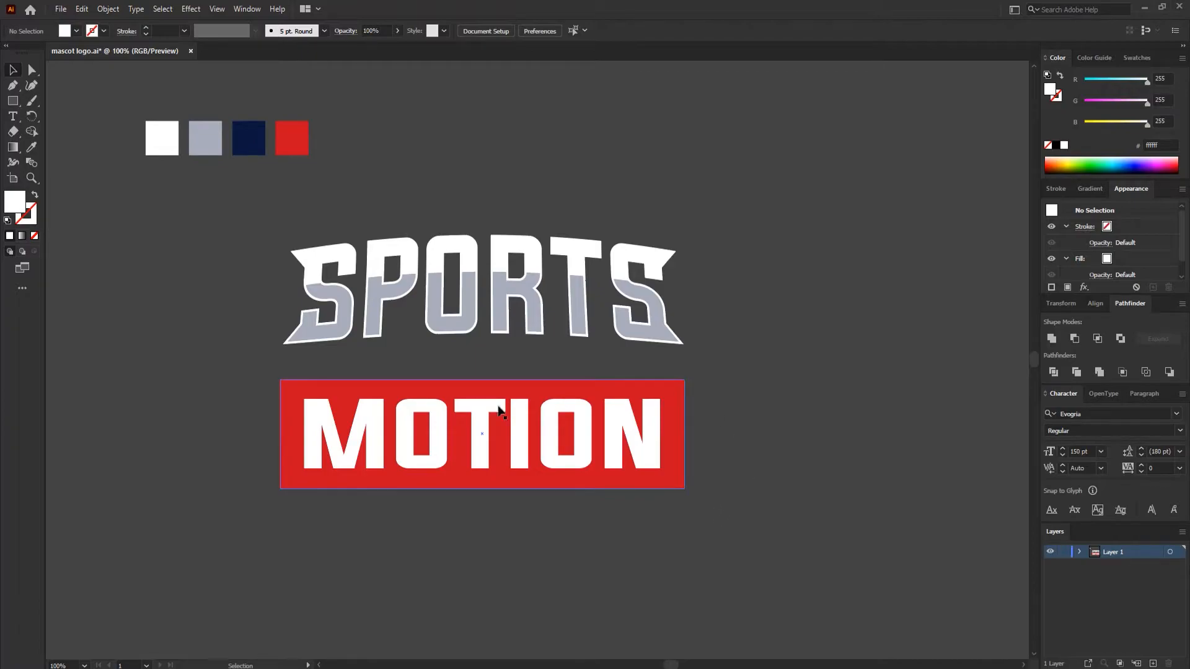
{"action": "left_click_drag", "start_coordinate": [729, 483], "coordinate": [568, 389]}
{"action": "right_click", "coordinate": [569, 389]}
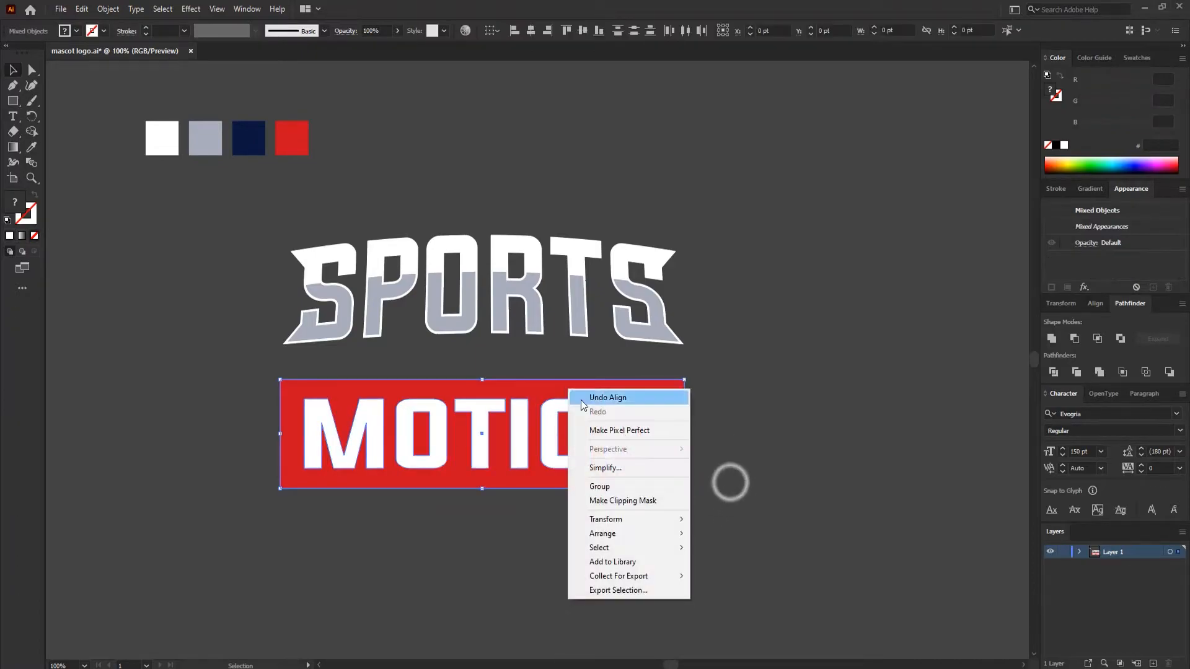
{"action": "left_click", "coordinate": [617, 487]}
{"action": "left_click", "coordinate": [733, 485]}
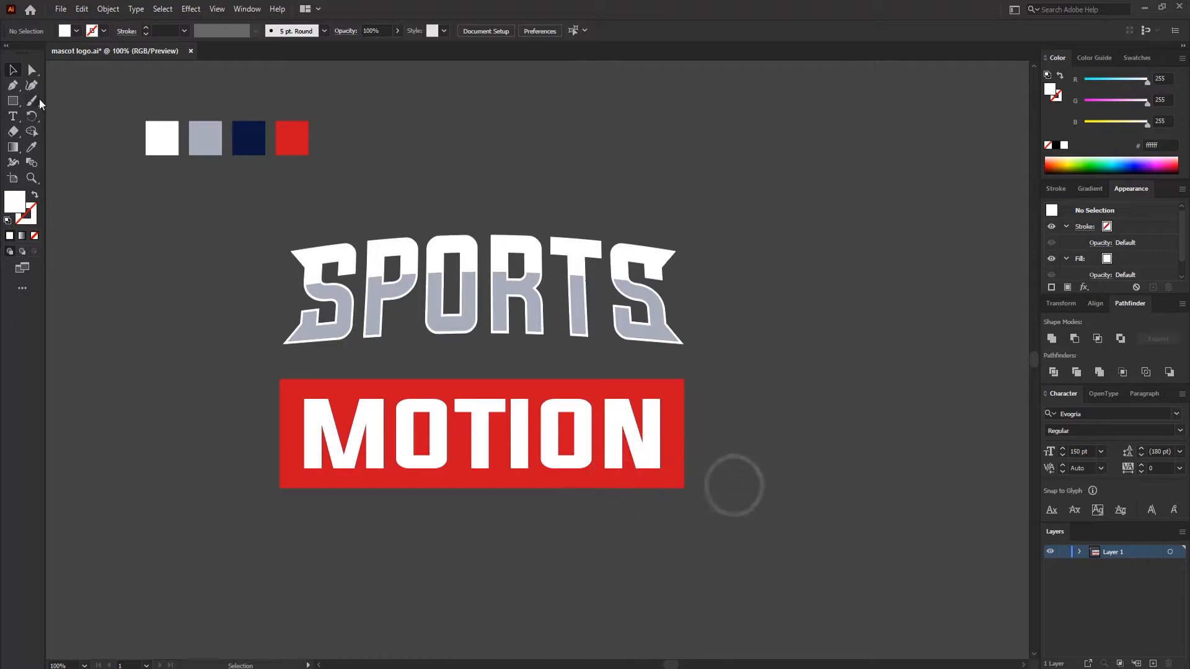
- Draw a small red rectangle about 113 by 32 pt just right of the MOTION banner, level with its upper edge
{"action": "left_click", "coordinate": [12, 101]}
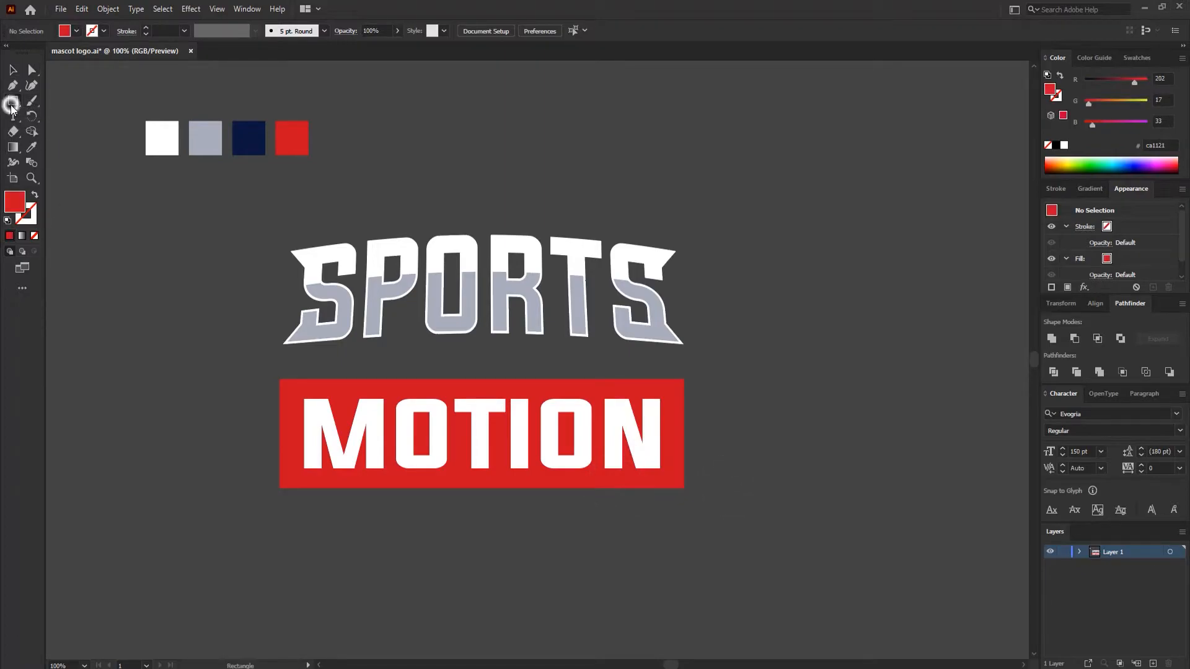
{"action": "left_click_drag", "start_coordinate": [696, 379], "coordinate": [774, 406]}
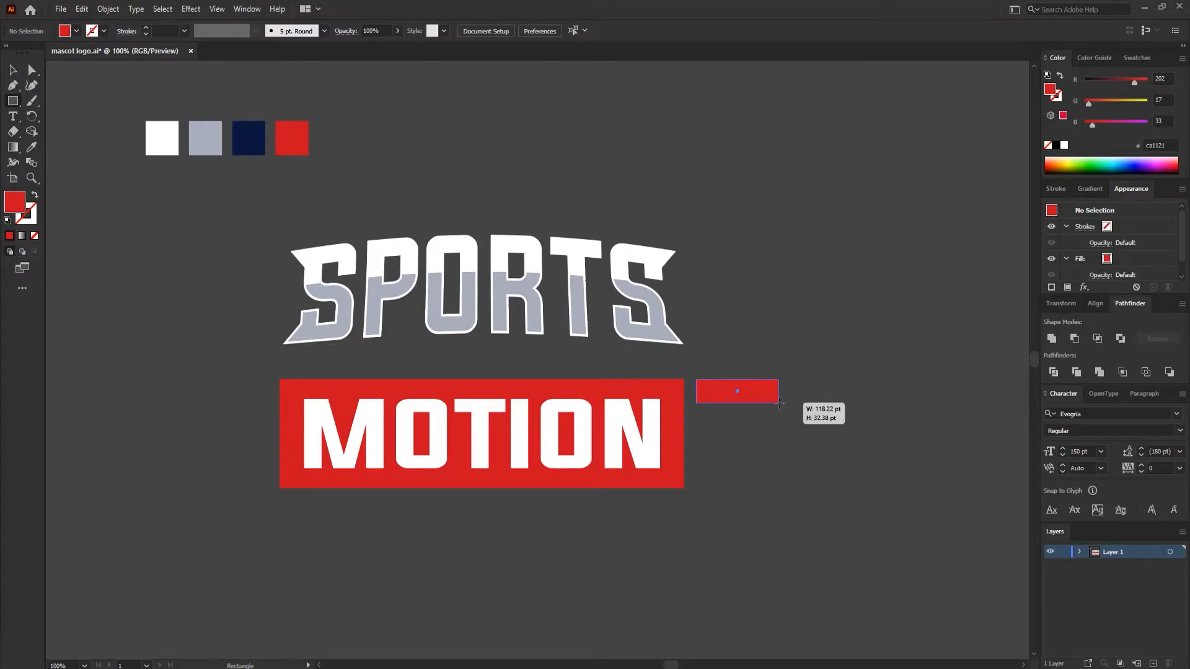
{"action": "left_click_drag", "start_coordinate": [775, 404], "coordinate": [774, 402]}
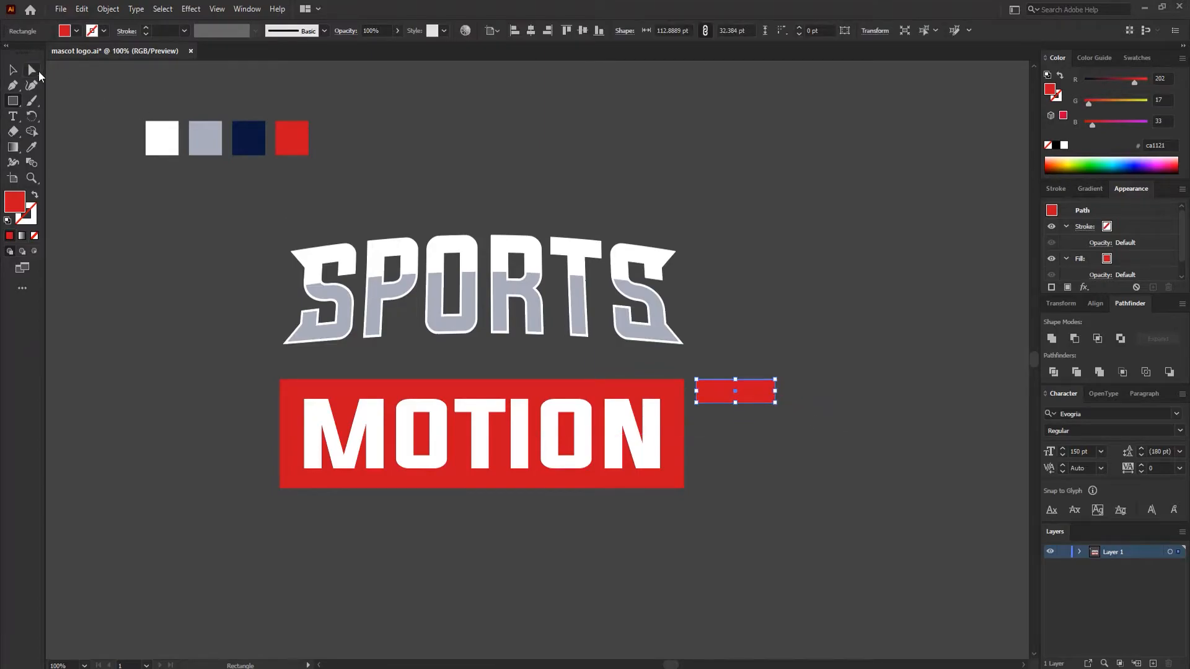
- Slant the small bar's right end by moving its lower-right corner point about 16 pt inward
{"action": "left_click", "coordinate": [38, 70]}
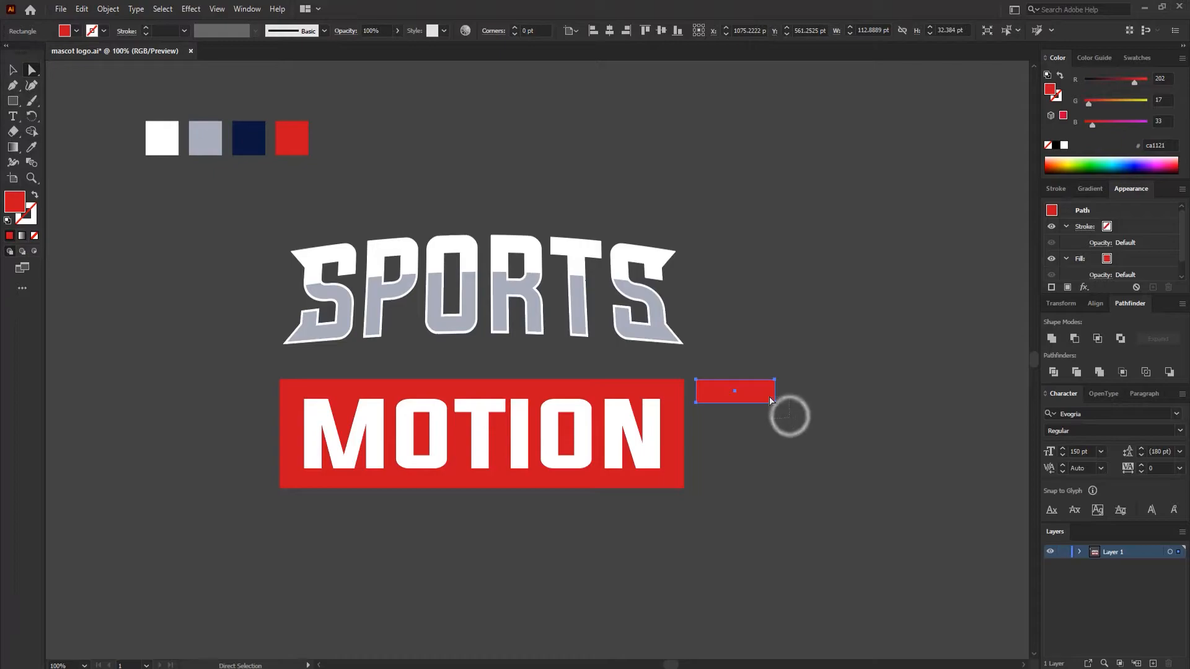
{"action": "left_click_drag", "start_coordinate": [771, 400], "coordinate": [773, 401]}
{"action": "key", "text": "Left"}
{"action": "key", "text": "Left"}
{"action": "key", "text": "Left"}
{"action": "key", "text": "Left"}
{"action": "key", "text": "Left"}
{"action": "key", "text": "Left"}
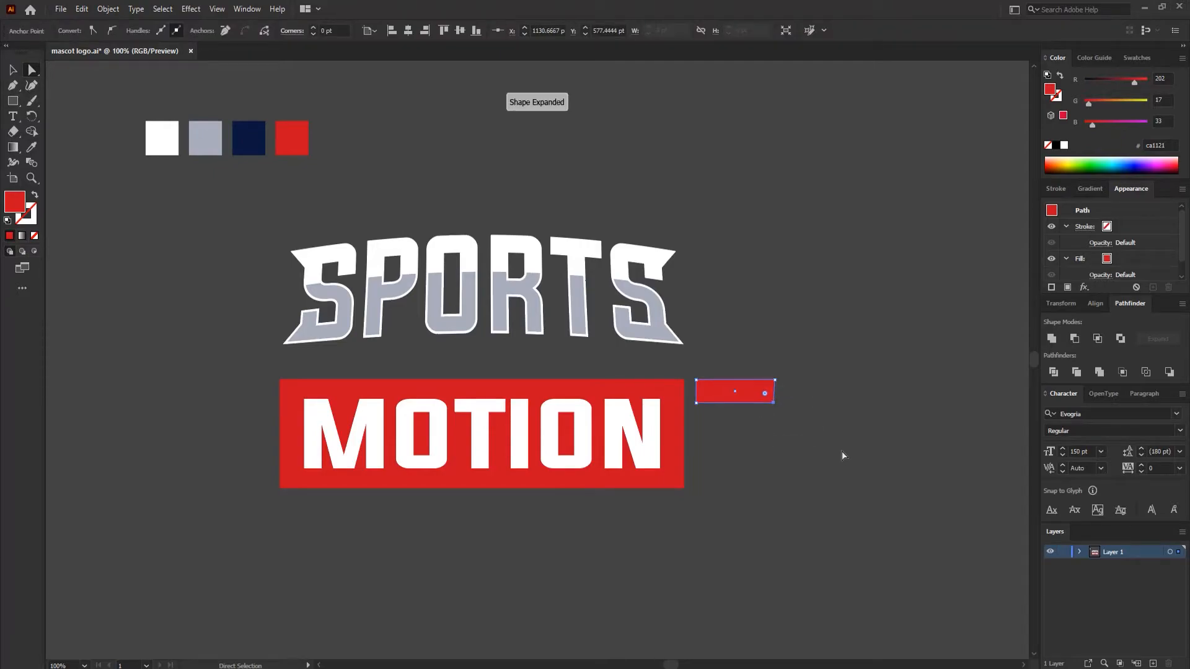
{"action": "key", "text": "Left"}
{"action": "key", "text": "Left"}
{"action": "key", "text": "Left"}
{"action": "key", "text": "Left"}
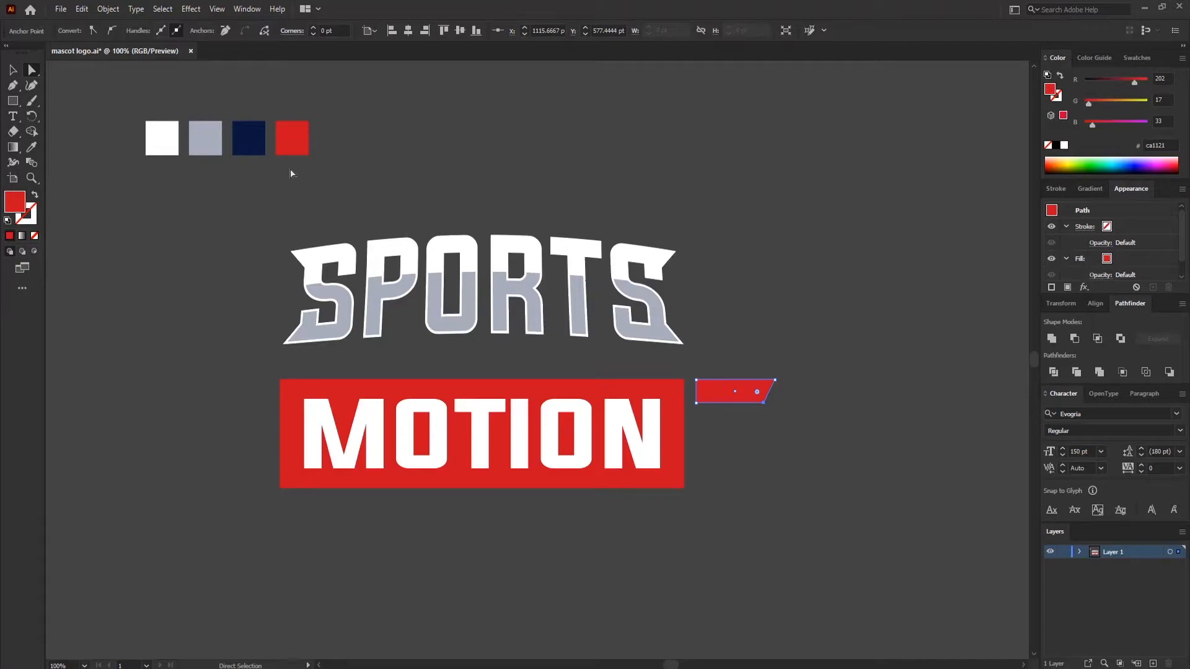
- Place a copy of the slanted red bar directly below the first, leaving a narrow gap
{"action": "key", "text": "v"}
{"action": "left_click_drag", "start_coordinate": [3, 59], "coordinate": [2, 59]}
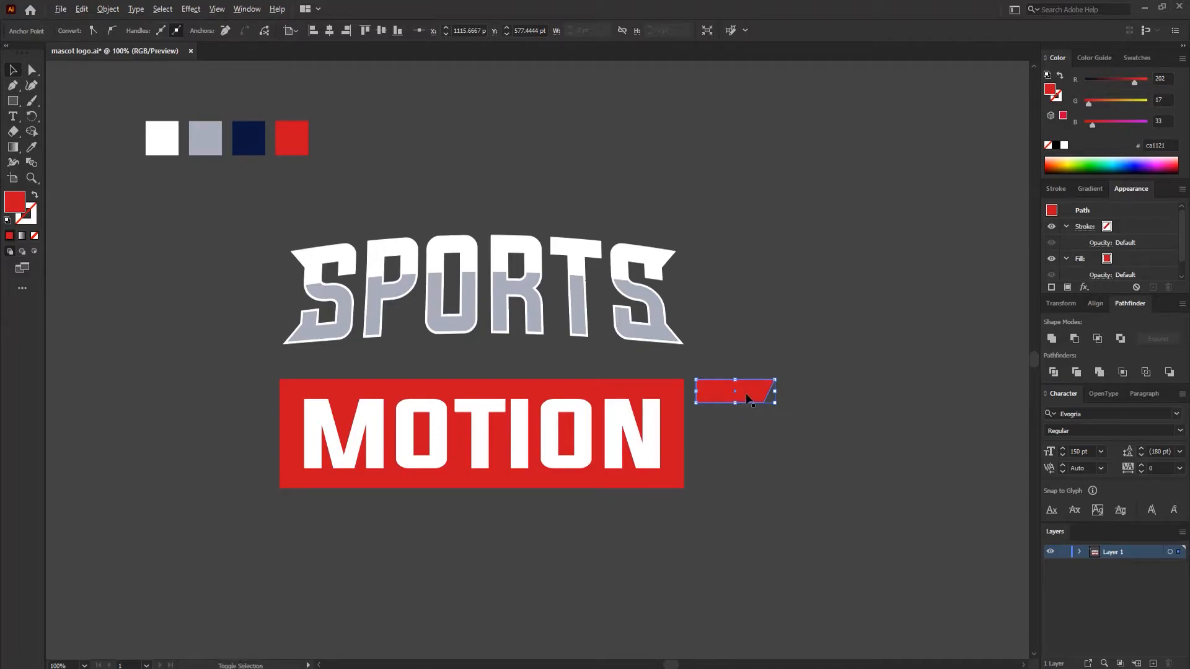
{"action": "left_click_drag", "start_coordinate": [751, 393], "coordinate": [752, 431]}
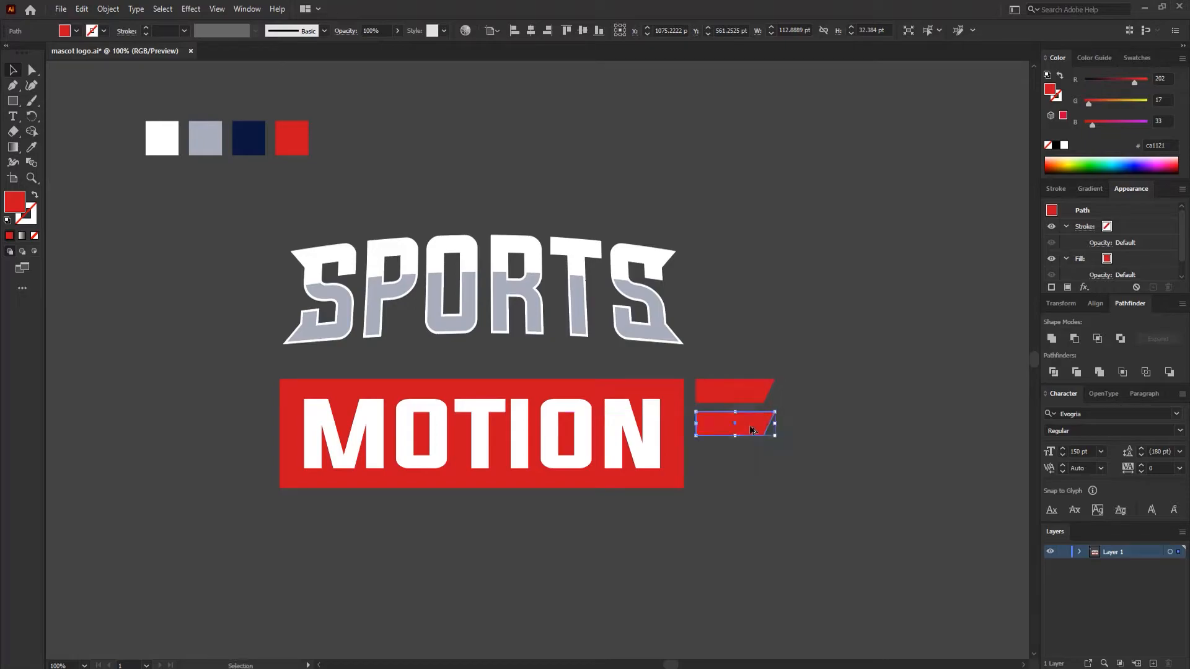
- Shorten the second bar to about 92 pt wide by moving both points of its slanted end inward
{"action": "left_click", "coordinate": [32, 70]}
{"action": "left_click", "coordinate": [825, 462]}
{"action": "key", "text": "Left"}
{"action": "key", "text": "Left"}
{"action": "key", "text": "Left"}
{"action": "key", "text": "Left"}
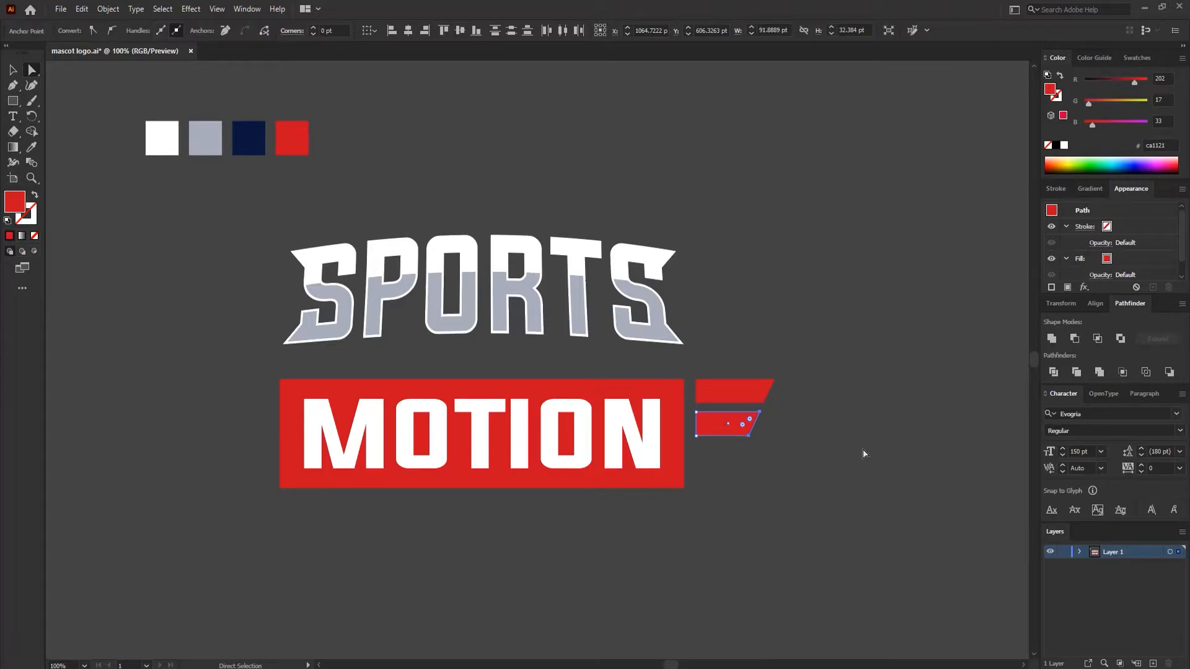
{"action": "left_click", "coordinate": [861, 449]}
- Duplicate the second bar straight down as a third bar with the same gap, and select its slanted end's points
{"action": "left_click", "coordinate": [742, 425]}
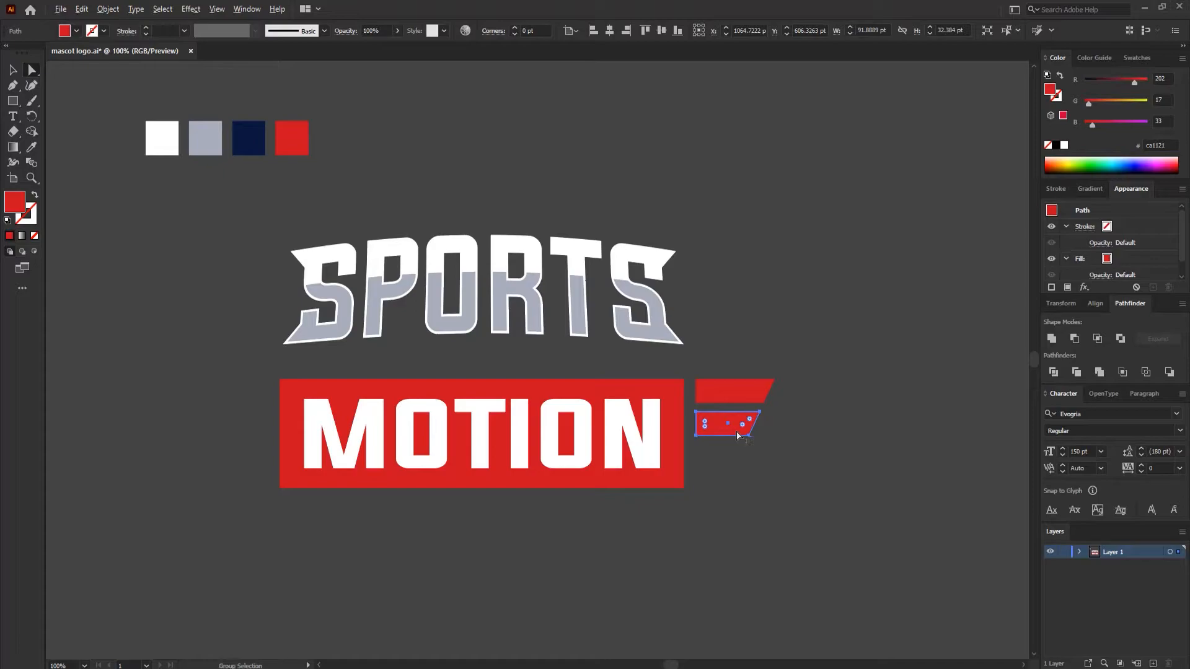
{"action": "left_click", "coordinate": [764, 457]}
{"action": "left_click", "coordinate": [741, 429]}
{"action": "mouse_move", "coordinate": [734, 435]}
{"action": "left_mouse_down"}
{"action": "mouse_move", "coordinate": [732, 484]}
{"action": "mouse_move", "coordinate": [739, 439]}
{"action": "left_mouse_up"}
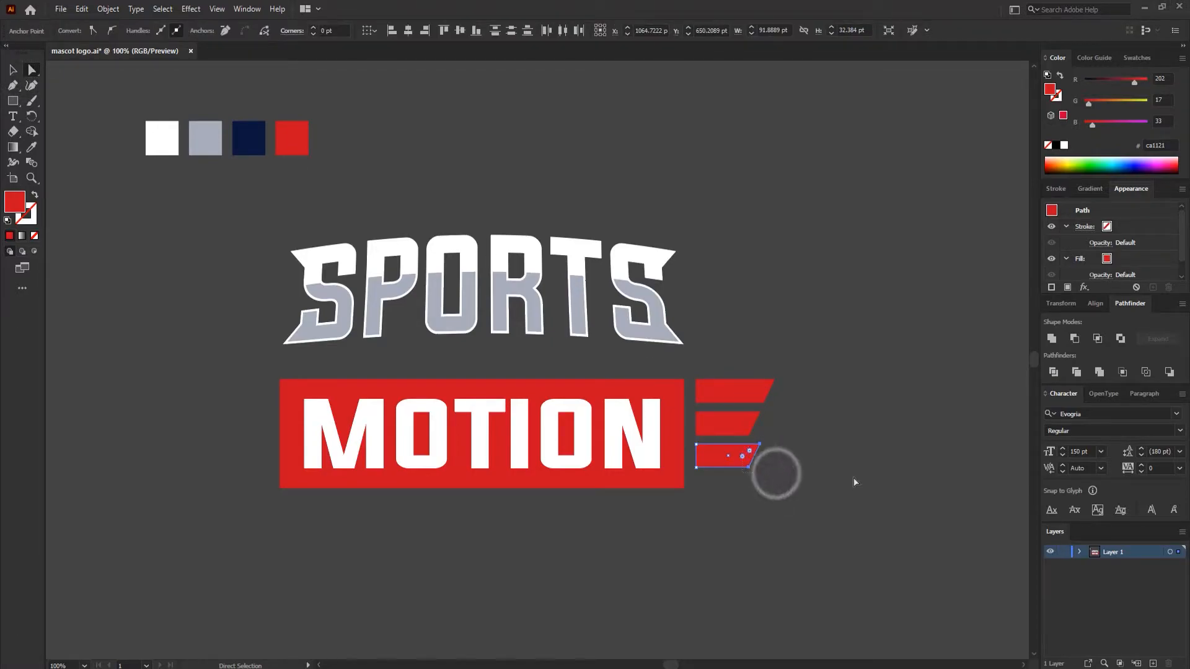
- Shorten the third bar by moving its slanted end inward, continuing the stepped taper of the bars above
{"action": "key", "text": "Left"}
{"action": "key", "text": "Left"}
{"action": "key", "text": "Left"}
{"action": "key", "text": "Left"}
{"action": "key", "text": "Left"}
{"action": "key", "text": "Left"}
{"action": "key", "text": "Left"}
{"action": "key", "text": "Left"}
{"action": "key", "text": "Left"}
{"action": "key", "text": "Left"}
{"action": "key", "text": "Left"}
{"action": "key", "text": "Left"}
{"action": "key", "text": "Left"}
{"action": "key", "text": "Left"}
{"action": "key", "text": "Left"}
{"action": "key", "text": "Left"}
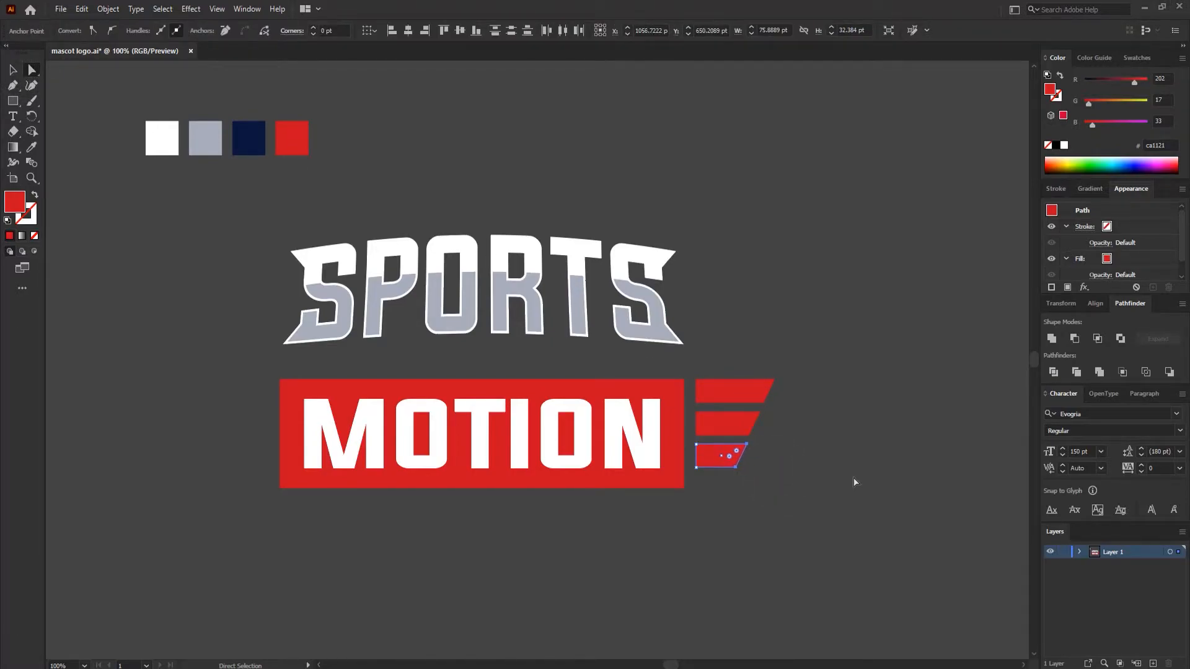
{"action": "left_click", "coordinate": [814, 453]}
- Align the three slanted red bars to their left edges
{"action": "left_click_drag", "start_coordinate": [826, 488], "coordinate": [689, 370]}
{"action": "left_click", "coordinate": [417, 33]}
{"action": "key", "text": "v"}
{"action": "left_click", "coordinate": [866, 382]}
{"action": "left_click_drag", "start_coordinate": [790, 488], "coordinate": [700, 369]}
{"action": "left_click", "coordinate": [514, 29]}
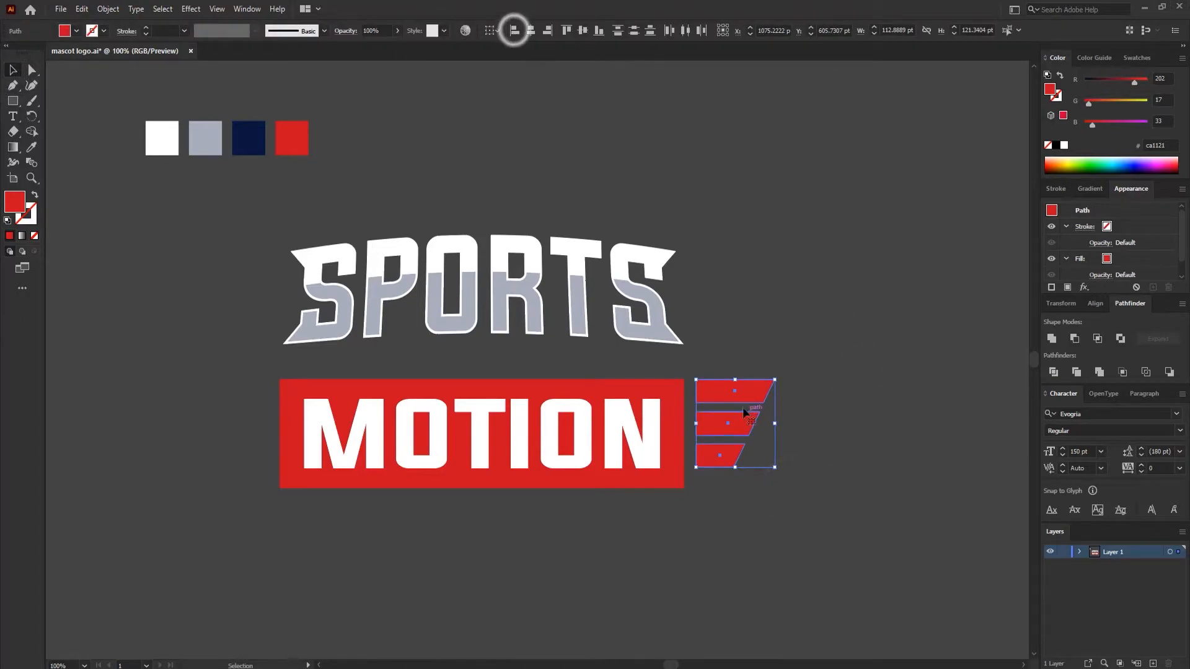
- Scale the three bars together to about 142 by 150 pt, matching the banner's height, and group them
{"action": "left_click_drag", "start_coordinate": [775, 471], "coordinate": [797, 492]}
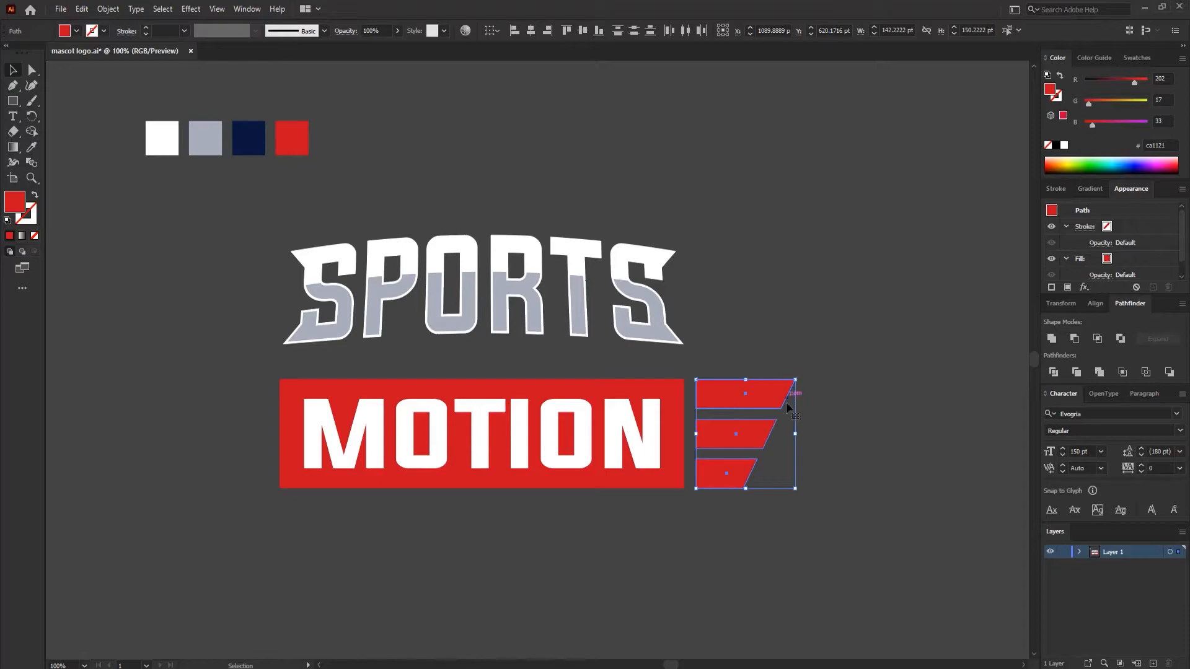
{"action": "right_click", "coordinate": [762, 392]}
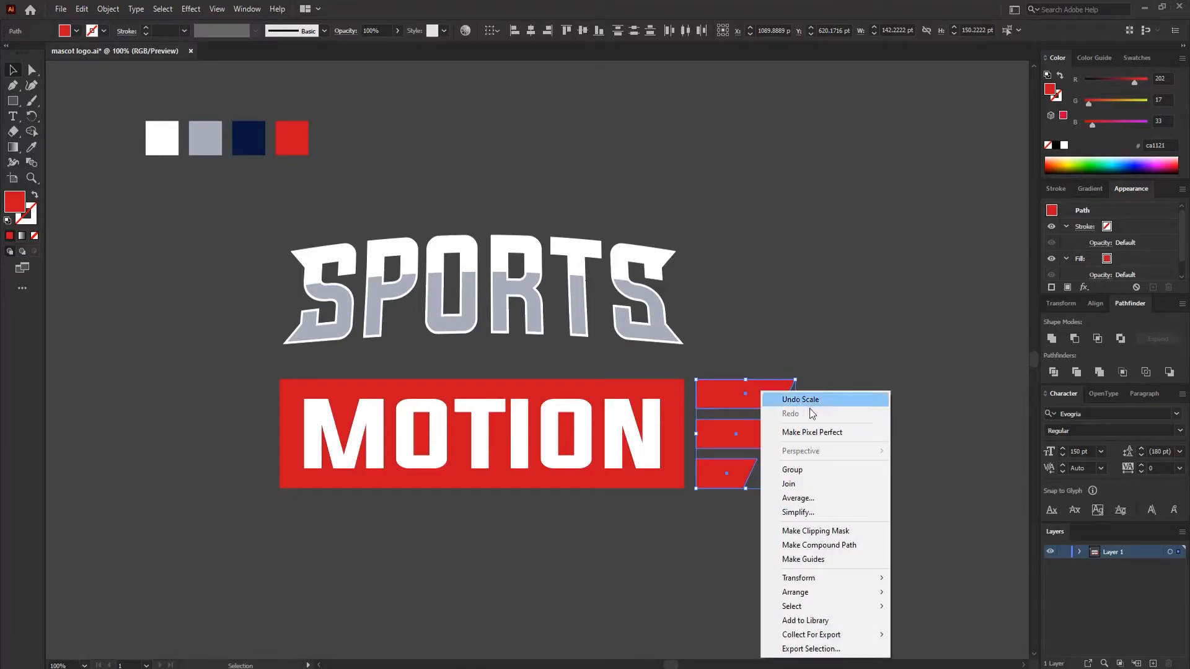
{"action": "left_click", "coordinate": [774, 471]}
- Duplicate the speed-bar group to the banner's left side, reflect it across the vertical axis, and match the right side's gap
{"action": "left_click_drag", "start_coordinate": [767, 405], "coordinate": [275, 406]}
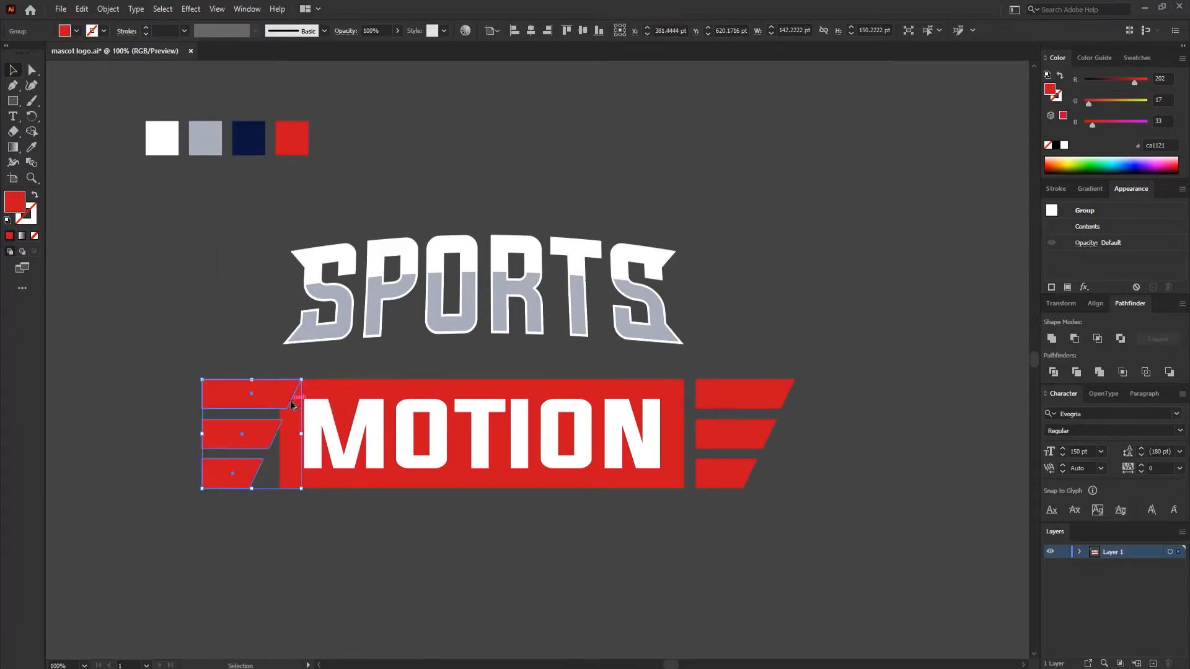
{"action": "right_click", "coordinate": [299, 436]}
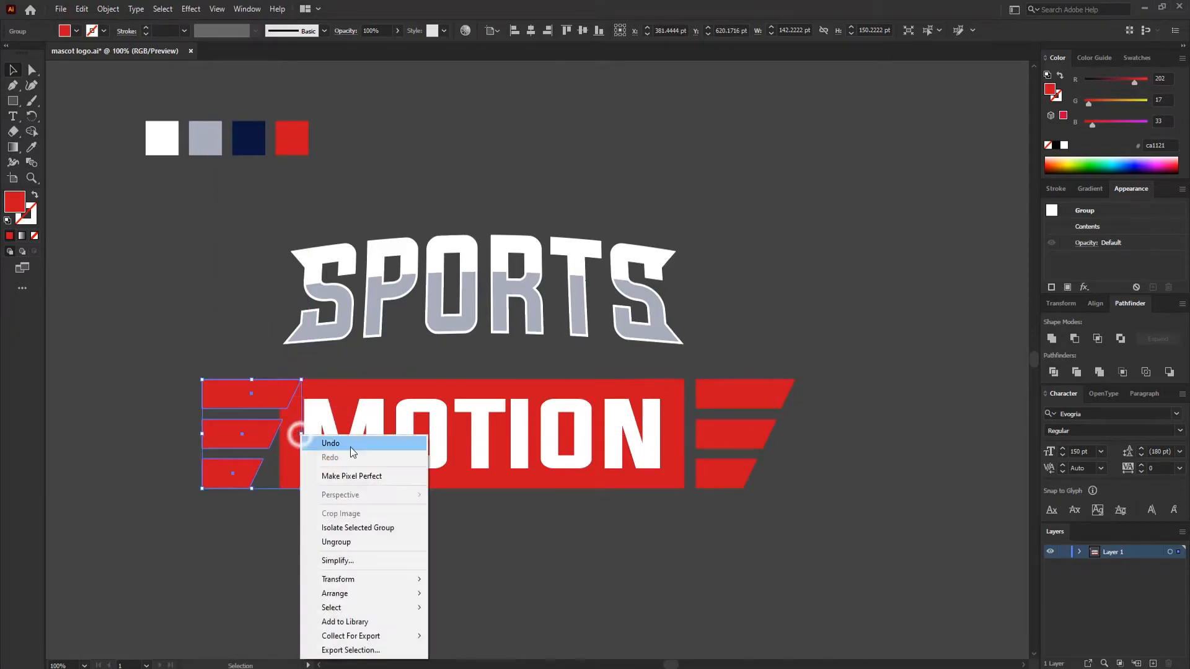
{"action": "left_click", "coordinate": [357, 580]}
{"action": "left_click", "coordinate": [460, 513]}
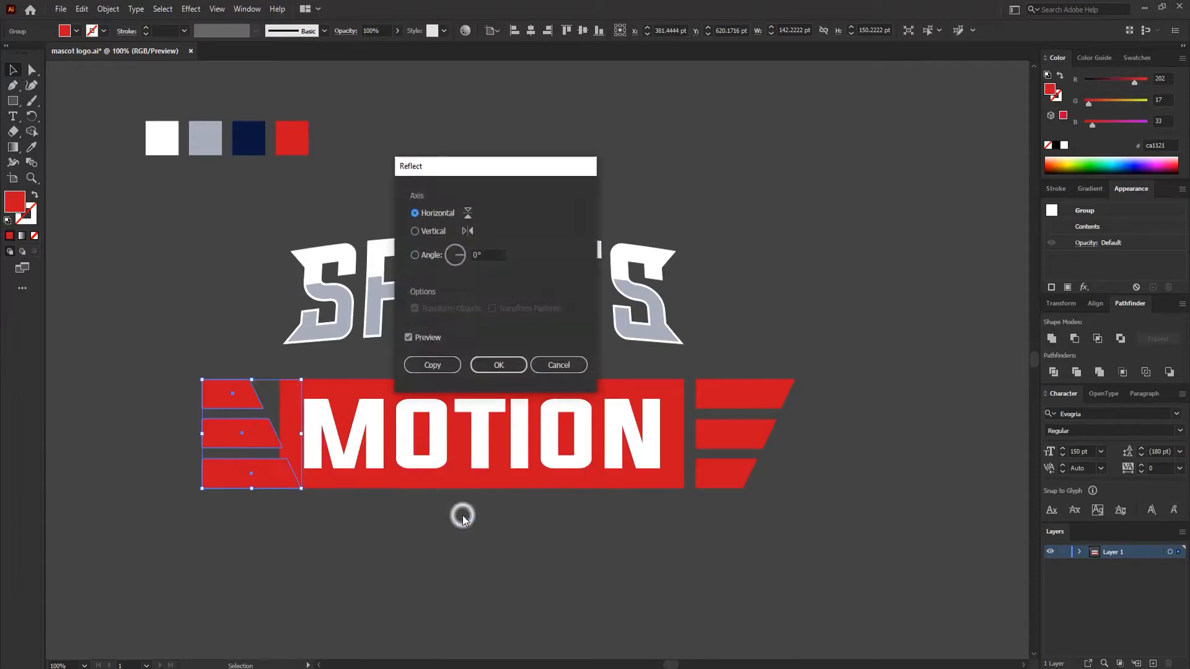
{"action": "left_click", "coordinate": [414, 232]}
{"action": "left_click", "coordinate": [478, 366]}
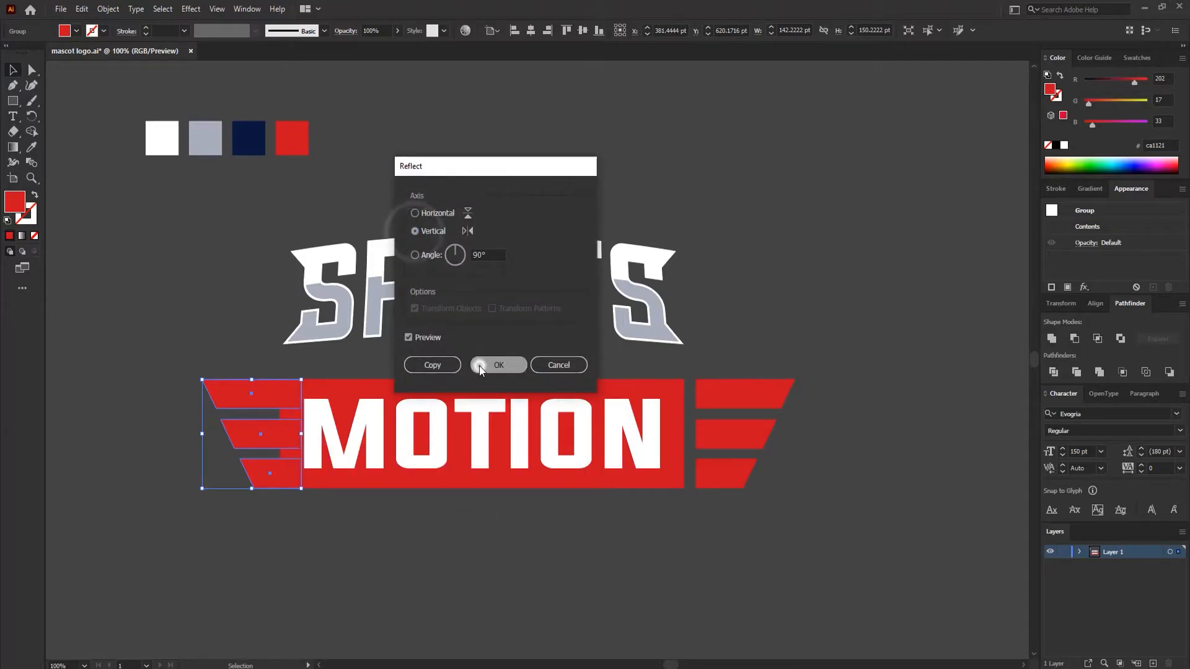
{"action": "left_click_drag", "start_coordinate": [271, 436], "coordinate": [237, 434]}
- Group the left and right sets of red speed bars together
{"action": "left_click", "coordinate": [729, 455], "text": "shift"}
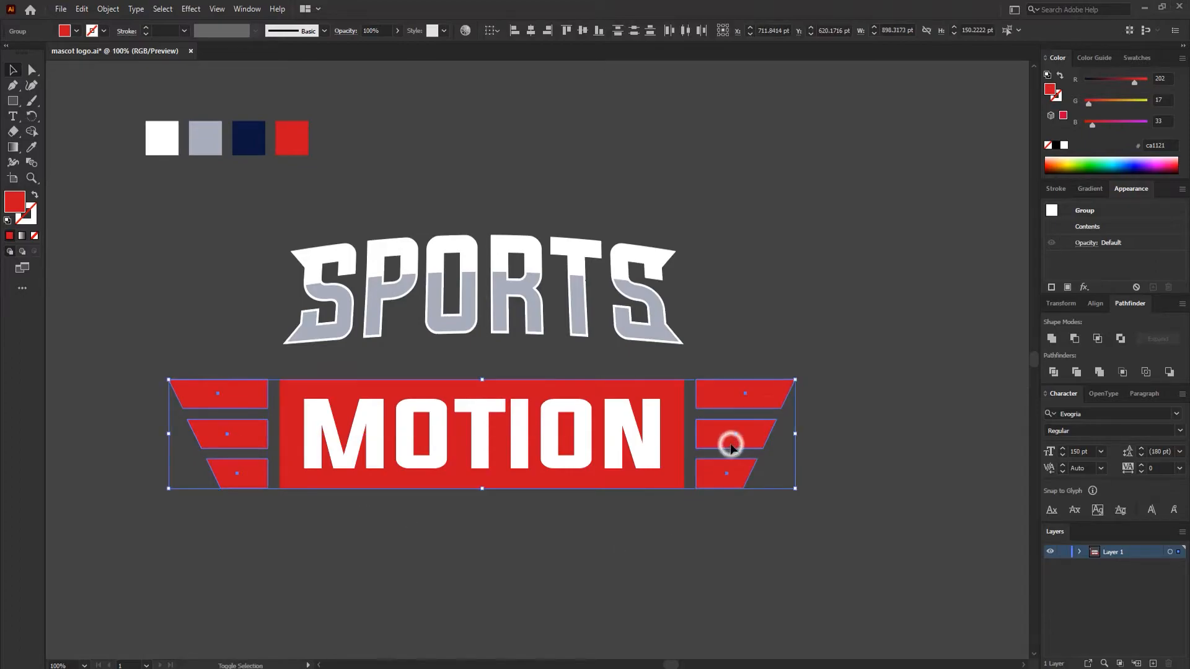
{"action": "right_click", "coordinate": [746, 422]}
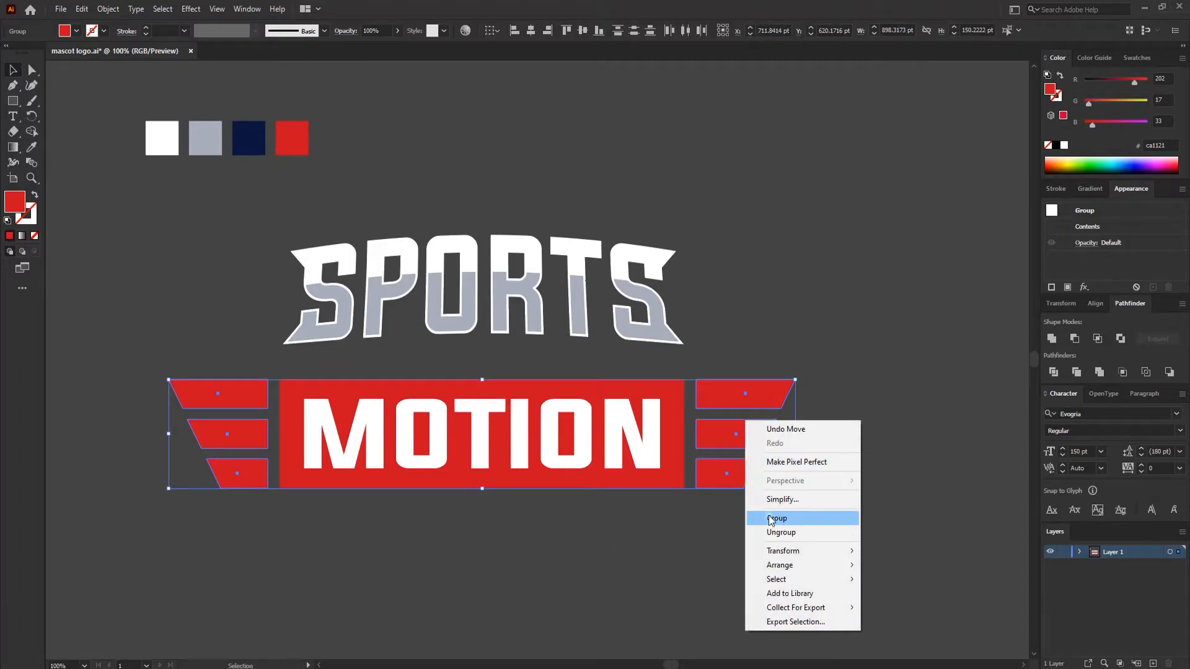
{"action": "left_click", "coordinate": [769, 518]}
- Center the speed bars horizontally with the MOTION banner and group them all
{"action": "left_click", "coordinate": [646, 406]}
{"action": "left_click_drag", "start_coordinate": [842, 482], "coordinate": [200, 399]}
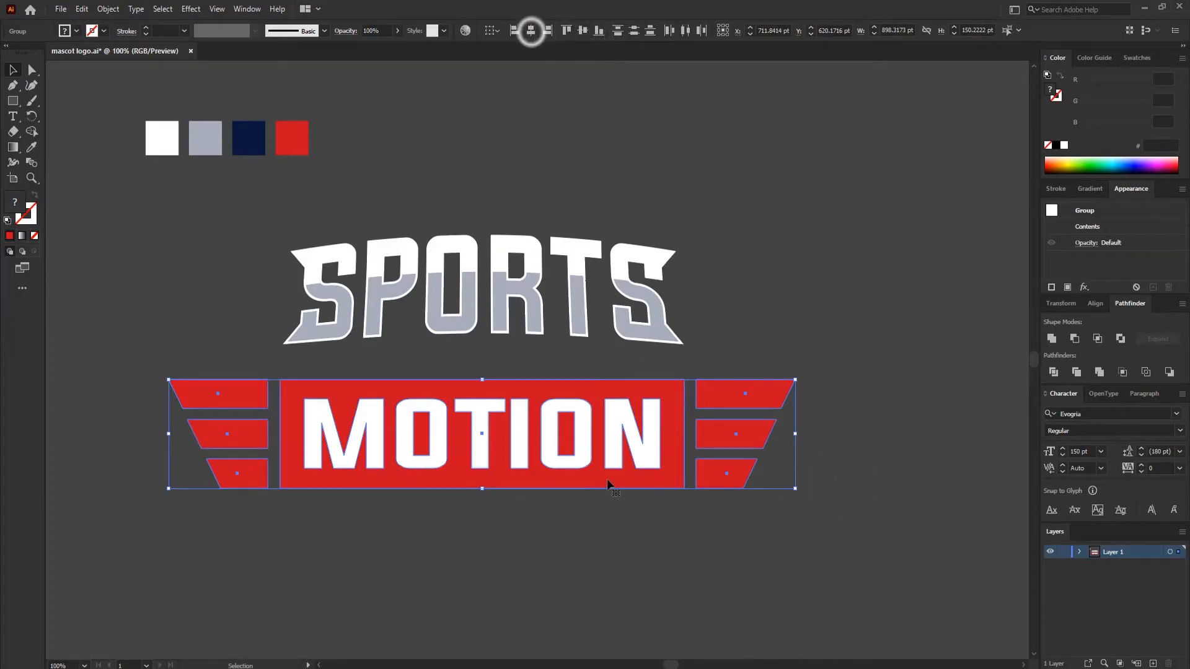
{"action": "right_click", "coordinate": [657, 484]}
{"action": "left_click", "coordinate": [651, 505]}
{"action": "left_click", "coordinate": [730, 533]}
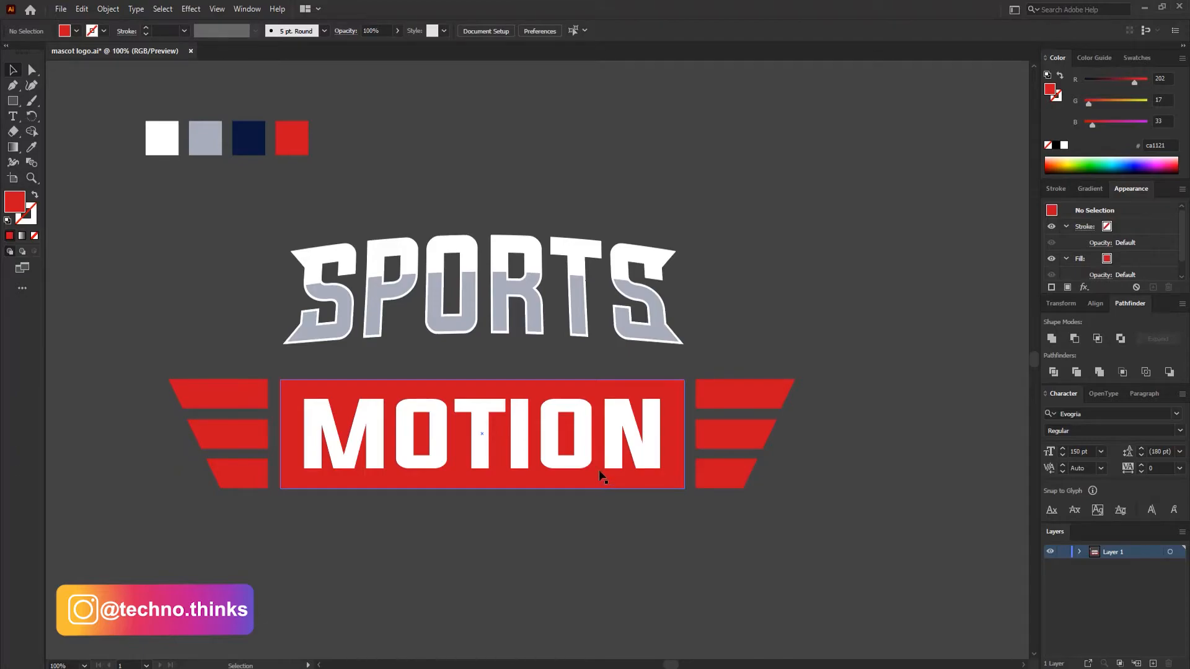
- Enlarge the SPORTS lettering to about 927 by 243 pt, centered above the MOTION banner and its speed bars
{"action": "left_click_drag", "start_coordinate": [498, 308], "coordinate": [510, 293]}
{"action": "left_click_drag", "start_coordinate": [480, 239], "coordinate": [492, 174]}
{"action": "scroll", "coordinate": [501, 203], "scroll_direction": "up", "scroll_amount": 4}
{"action": "scroll", "coordinate": [500, 203], "scroll_direction": "down", "scroll_amount": 5}
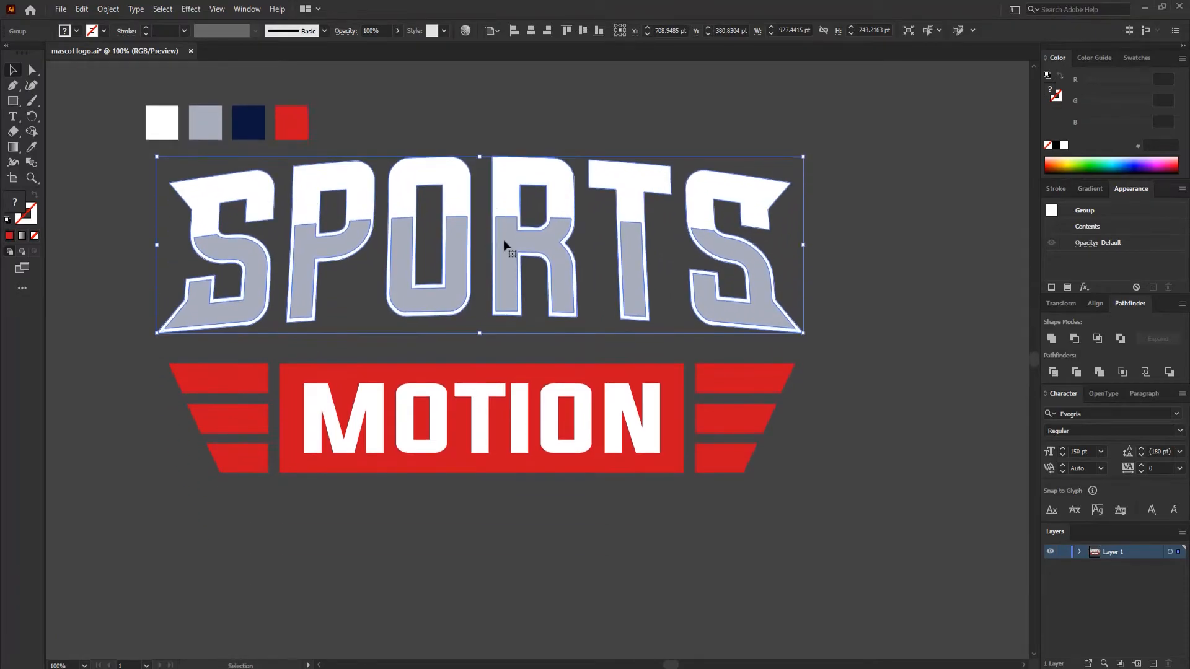
{"action": "key", "text": "ctrl+minus"}
{"action": "scroll", "coordinate": [517, 309], "scroll_direction": "down", "scroll_amount": 2}
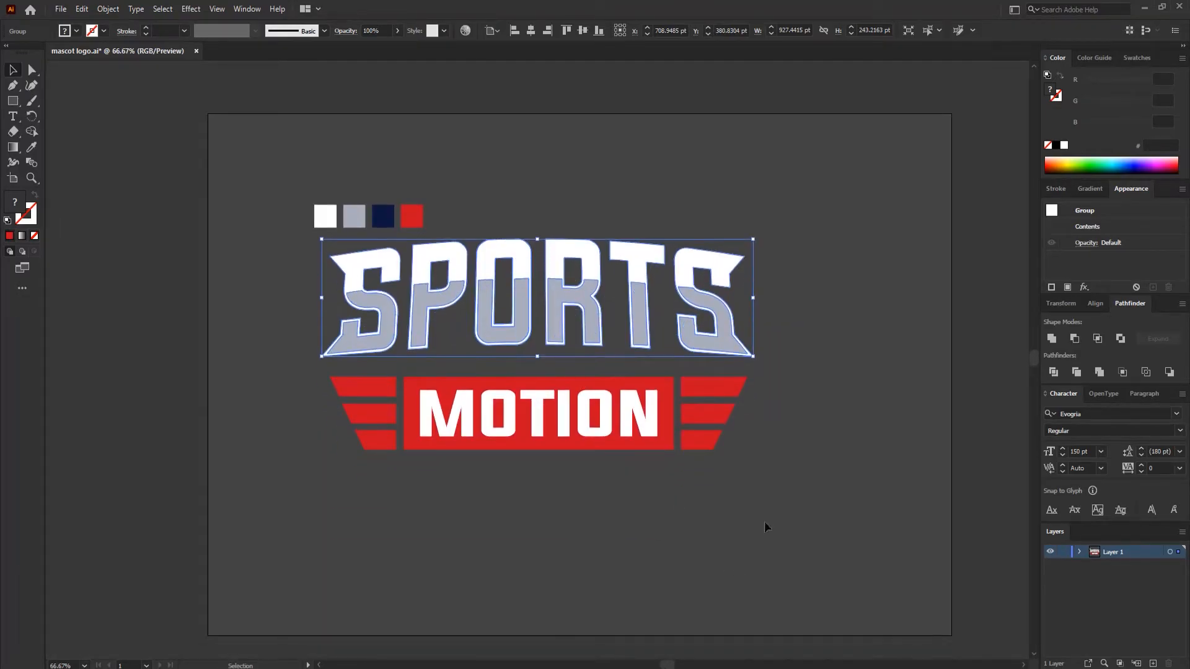
- Move the SPORTS lettering and MOTION banner together lower on the artboard and save the file
{"action": "left_click_drag", "start_coordinate": [760, 501], "coordinate": [429, 253]}
{"action": "left_click", "coordinate": [790, 497]}
{"action": "left_click_drag", "start_coordinate": [787, 467], "coordinate": [434, 257]}
{"action": "left_click_drag", "start_coordinate": [551, 311], "coordinate": [573, 373]}
{"action": "key", "text": "ctrl+plus"}
{"action": "left_click_drag", "start_coordinate": [682, 209], "coordinate": [628, 337]}
{"action": "key", "text": "ctrl+s"}
- Scale the whole logo down proportionally to about 767 by 361 pt and save the file
{"action": "scroll", "coordinate": [514, 297], "scroll_direction": "up", "scroll_amount": 2}
{"action": "scroll", "coordinate": [514, 296], "scroll_direction": "down", "scroll_amount": 3}
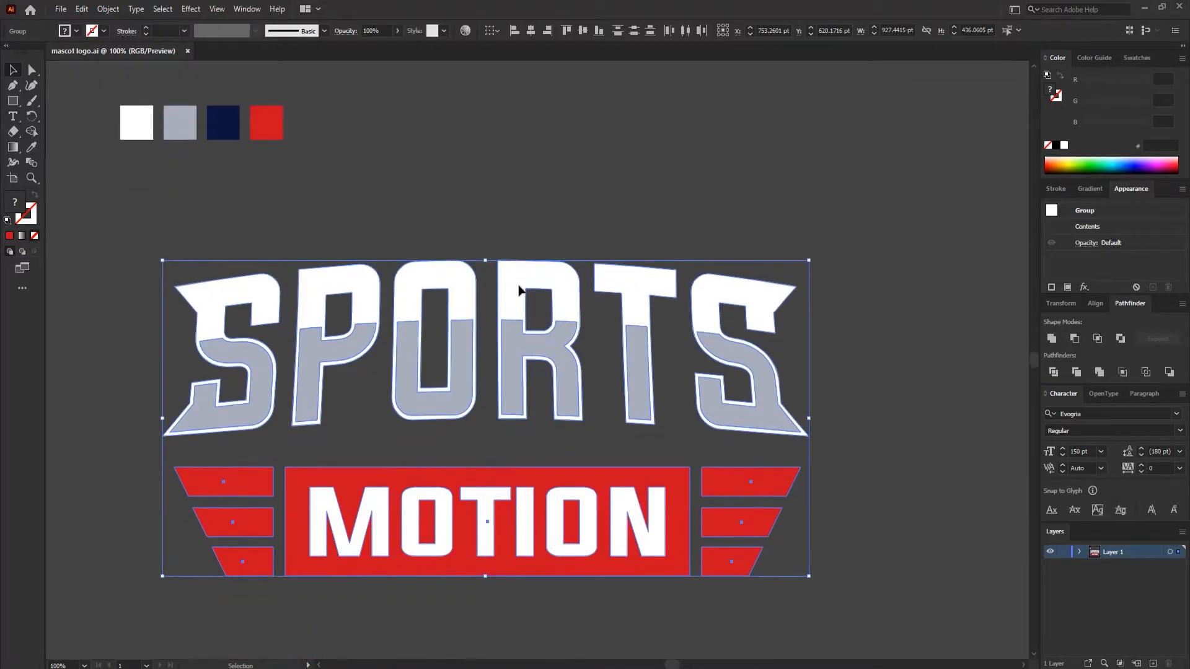
{"action": "scroll", "coordinate": [503, 311], "scroll_direction": "up", "scroll_amount": 1}
{"action": "left_click_drag", "start_coordinate": [485, 306], "coordinate": [478, 359]}
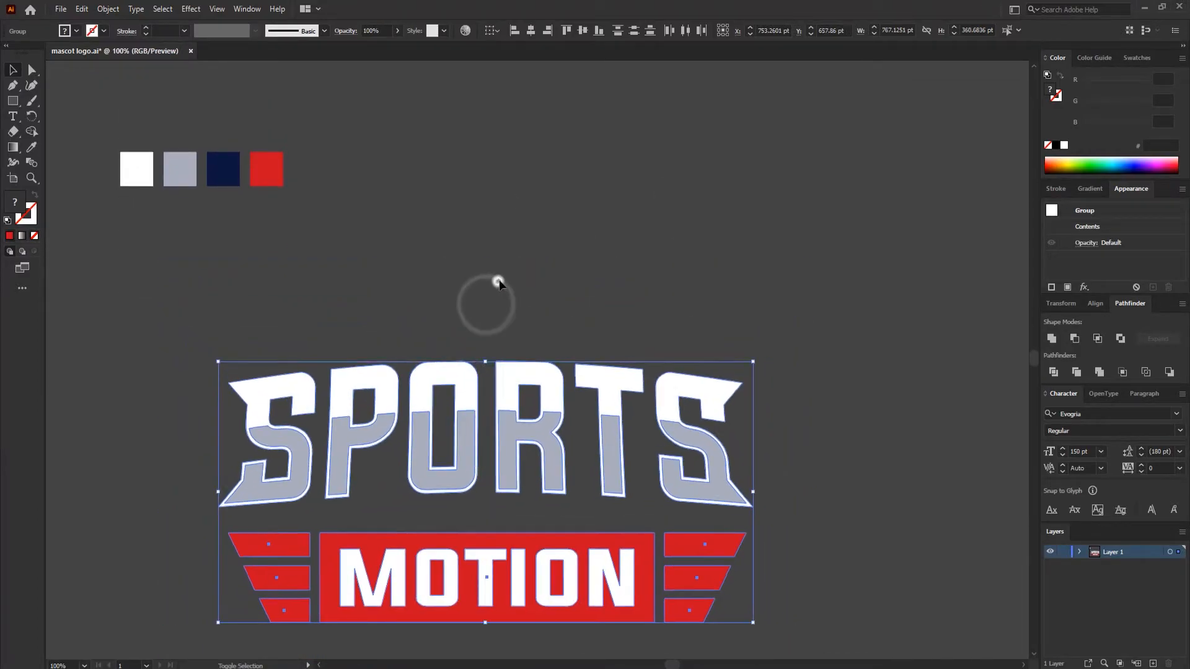
{"action": "scroll", "coordinate": [498, 281], "scroll_direction": "down", "scroll_amount": 1}
{"action": "key", "text": "ctrl+s"}
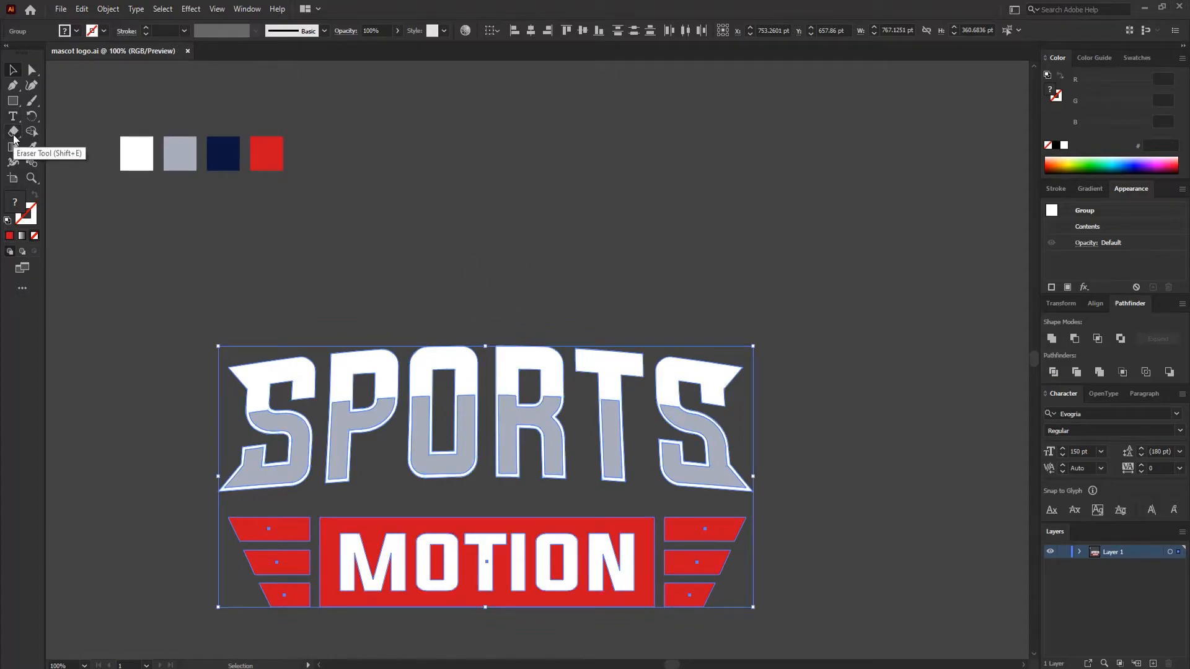
- Draw an upright red five-pointed star about 133 by 126 pt above the SPORTS lettering
{"action": "right_click", "coordinate": [12, 100]}
{"action": "left_click", "coordinate": [65, 147]}
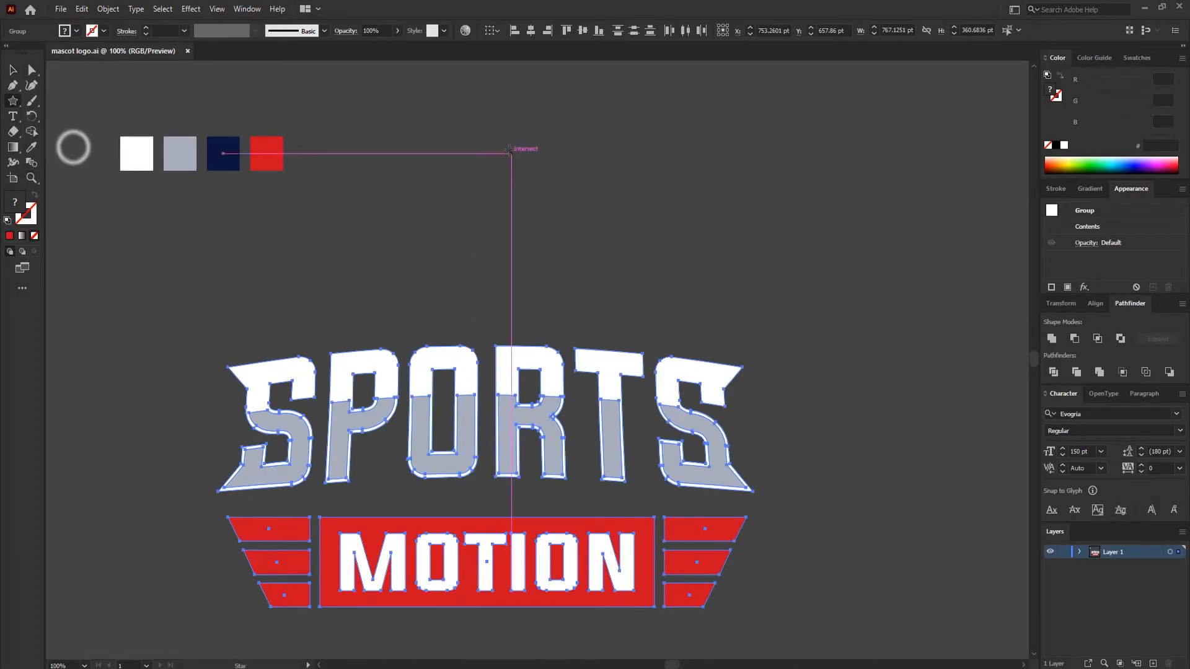
{"action": "left_click", "coordinate": [12, 69]}
{"action": "left_click", "coordinate": [14, 101]}
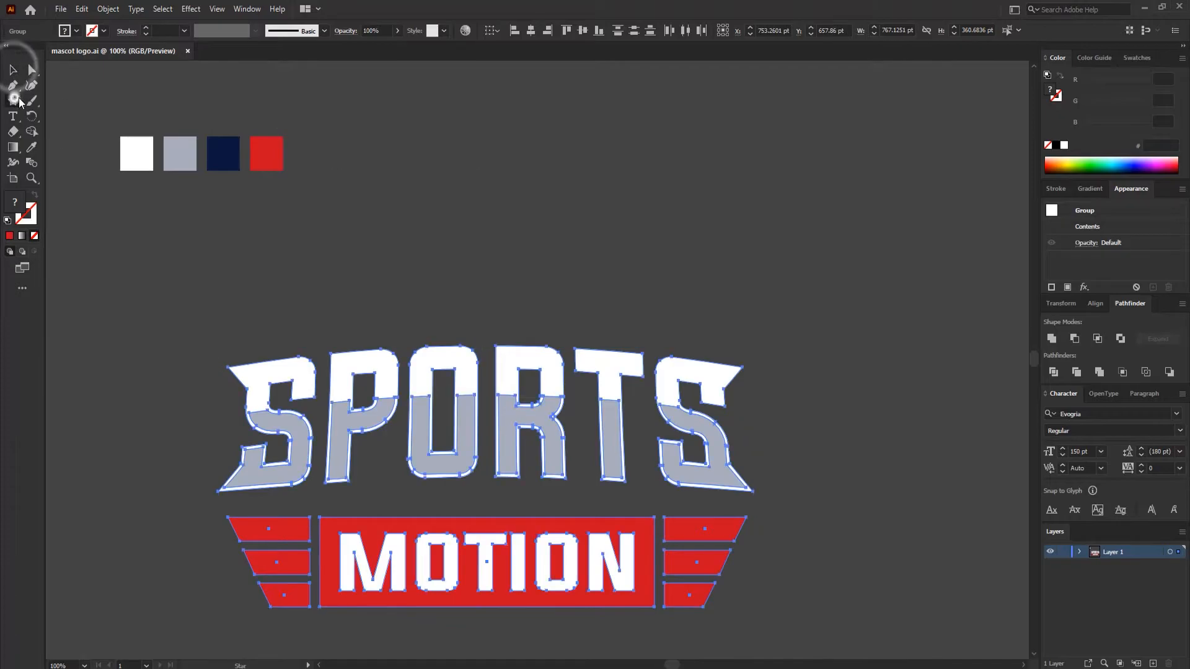
{"action": "left_click", "coordinate": [13, 69]}
{"action": "left_click", "coordinate": [473, 138]}
{"action": "right_click", "coordinate": [13, 101]}
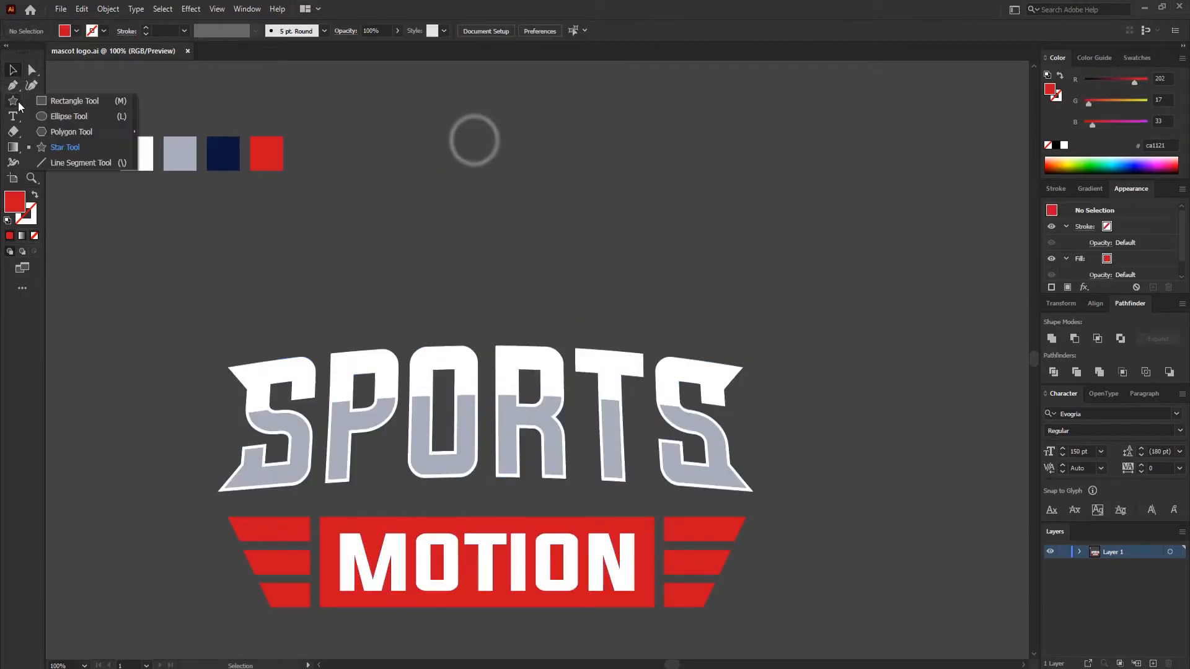
{"action": "left_click", "coordinate": [55, 144]}
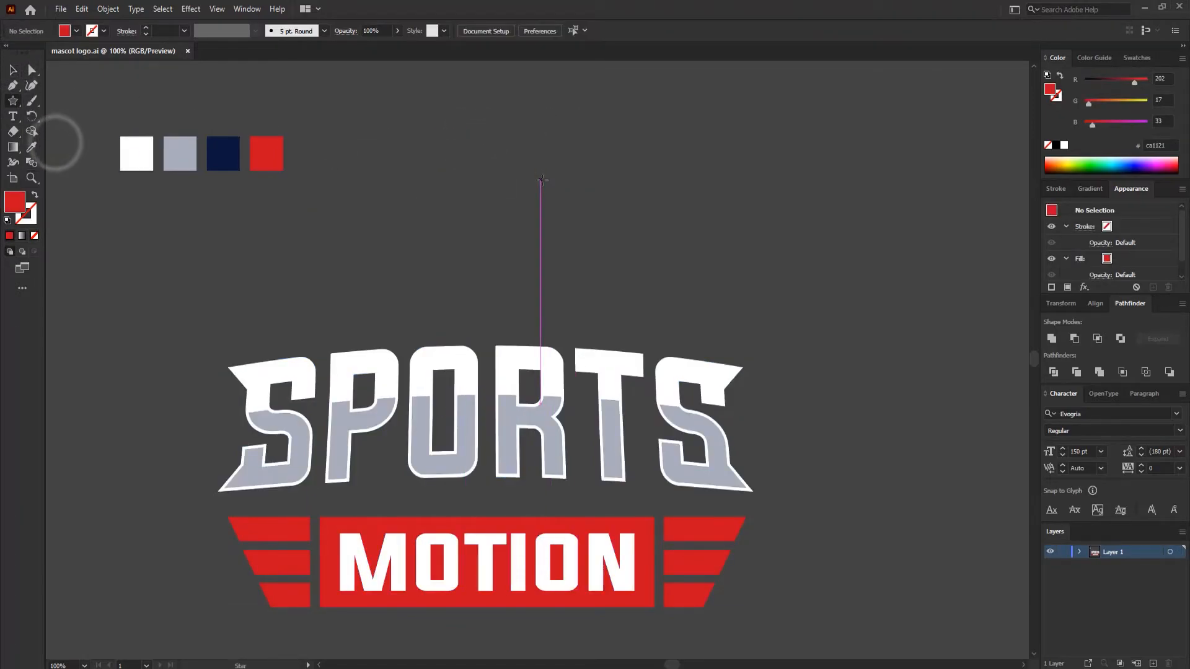
{"action": "left_click_drag", "start_coordinate": [527, 134], "coordinate": [557, 176]}
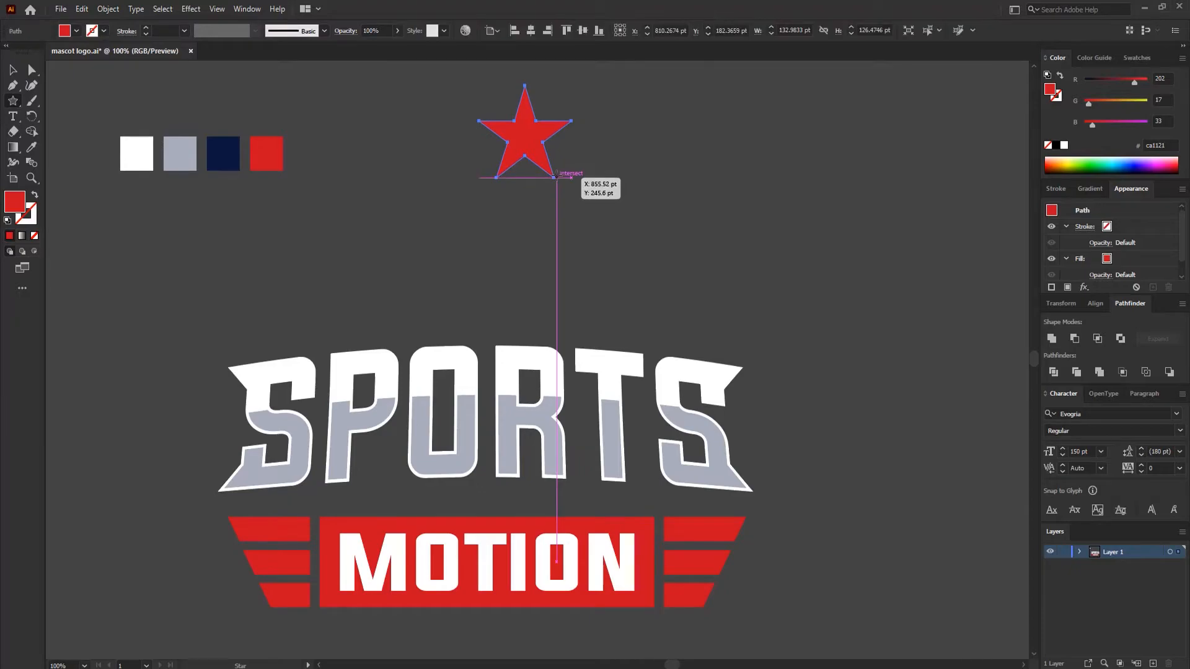
- Move the red star closer to the color swatches, onto the empty area beside them
{"action": "key", "text": "ctrl+equal"}
{"action": "left_click_drag", "start_coordinate": [347, 186], "coordinate": [437, 155]}
{"action": "left_click", "coordinate": [12, 69]}
{"action": "left_click_drag", "start_coordinate": [641, 365], "coordinate": [385, 419]}
{"action": "left_click_drag", "start_coordinate": [513, 369], "coordinate": [911, 306]}
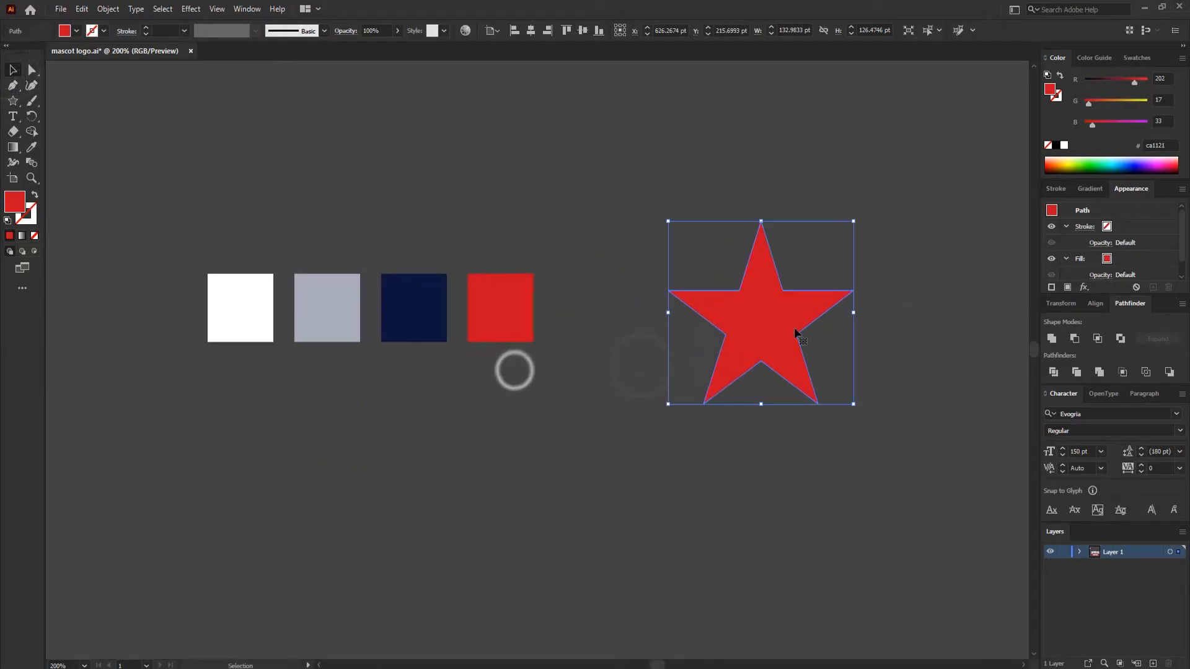
{"action": "left_click_drag", "start_coordinate": [789, 329], "coordinate": [686, 342]}
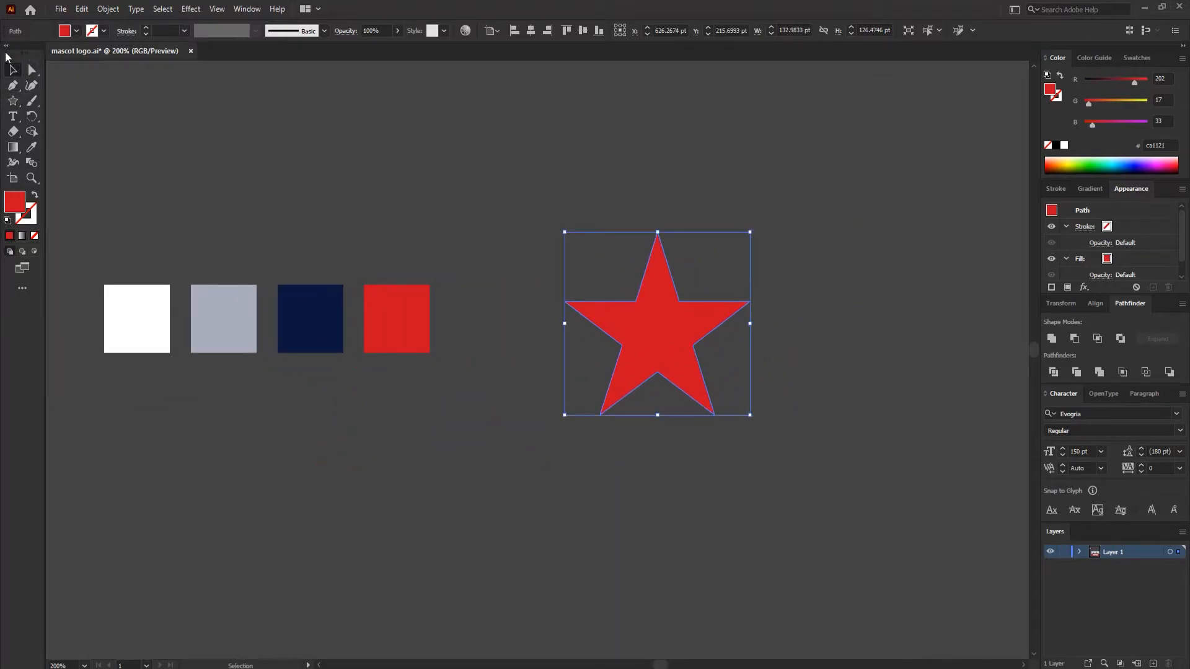
- Draw a straight Pen line without fill or stroke from the star's top tip to its bottom inner corner
{"action": "left_click", "coordinate": [14, 87]}
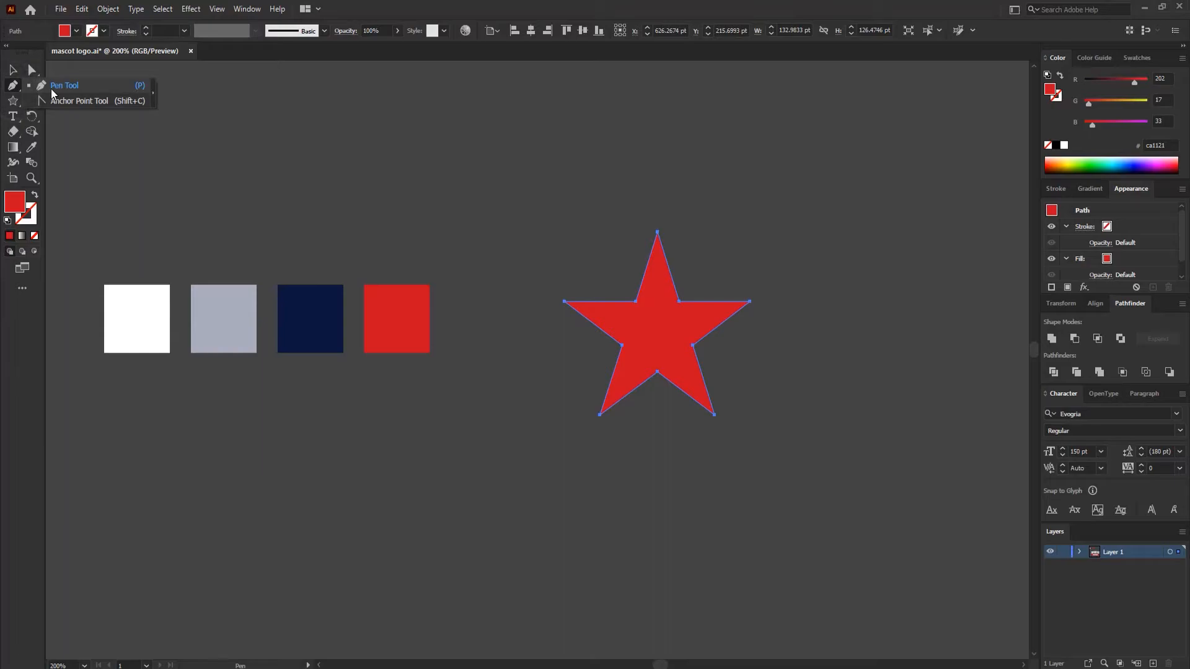
{"action": "left_click", "coordinate": [53, 87]}
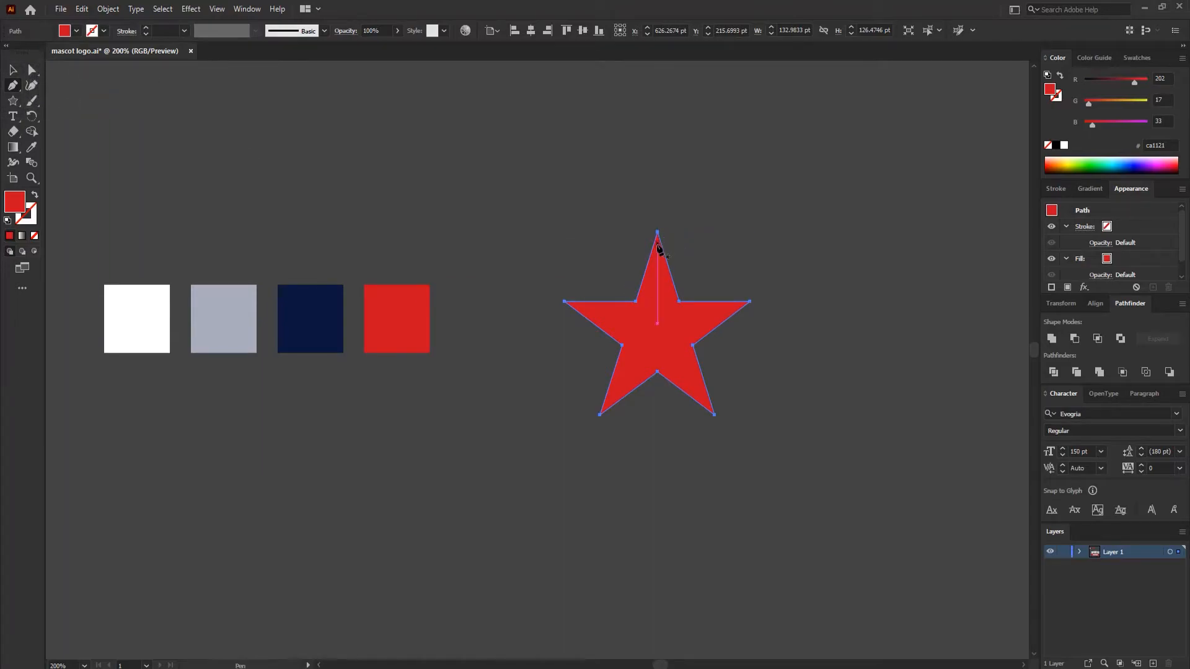
{"action": "left_click", "coordinate": [12, 75]}
{"action": "left_click", "coordinate": [637, 178]}
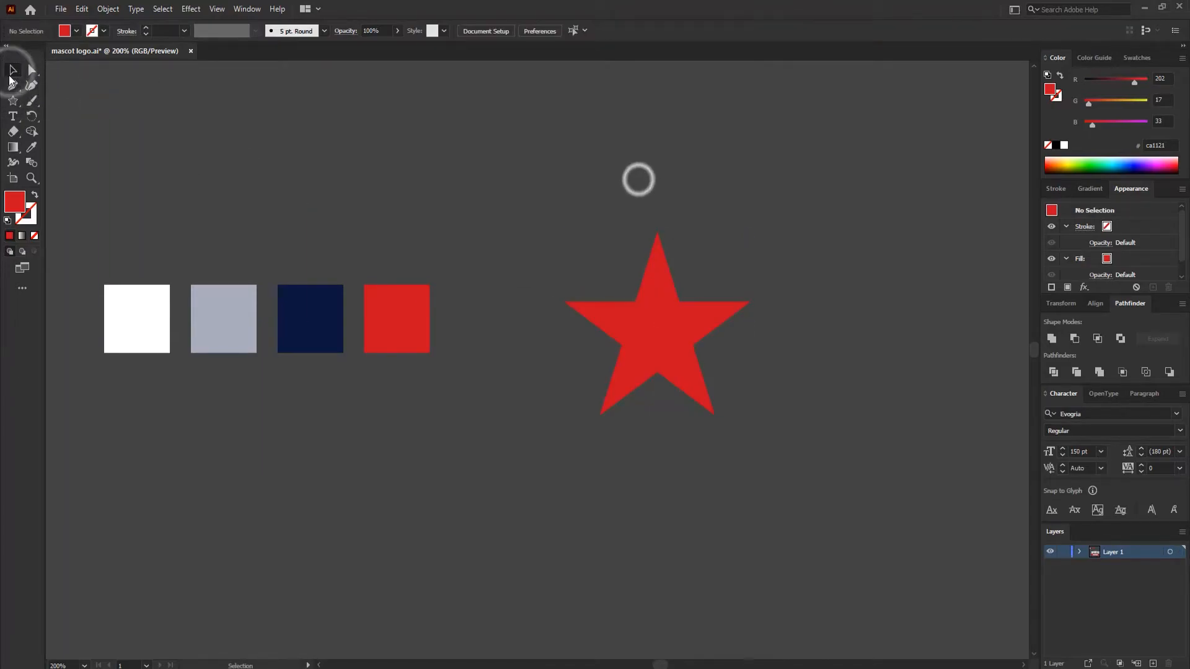
{"action": "key", "text": "p"}
{"action": "left_click", "coordinate": [658, 233]}
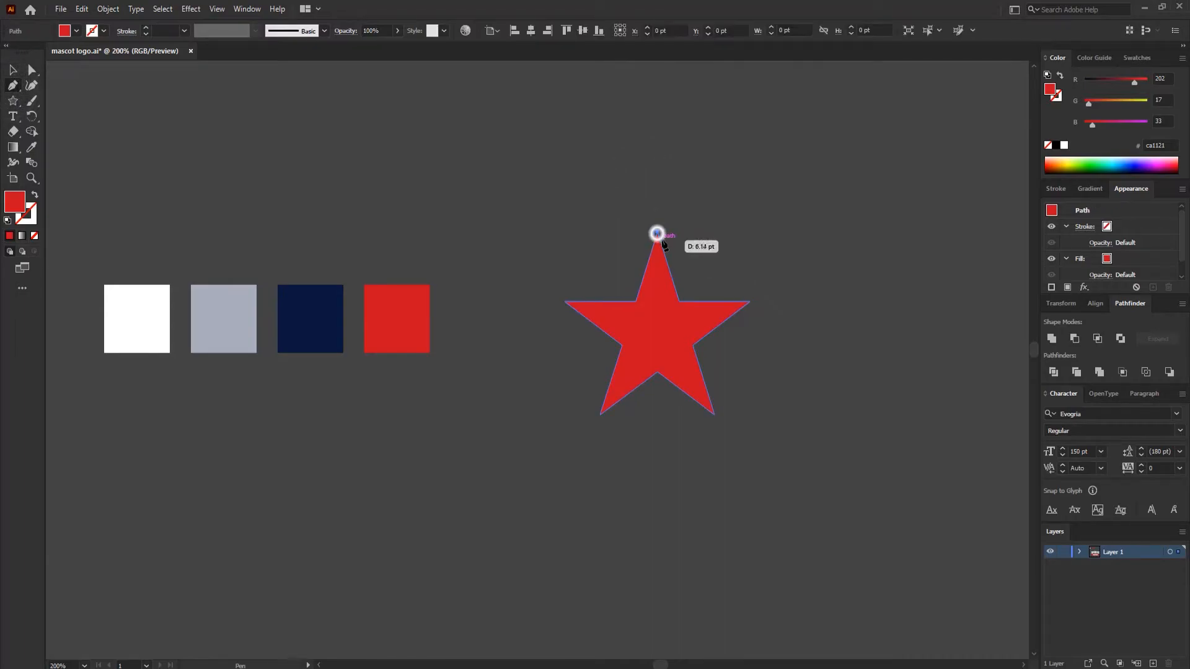
{"action": "left_click", "coordinate": [657, 373]}
{"action": "left_click", "coordinate": [34, 236]}
{"action": "left_click", "coordinate": [10, 64]}
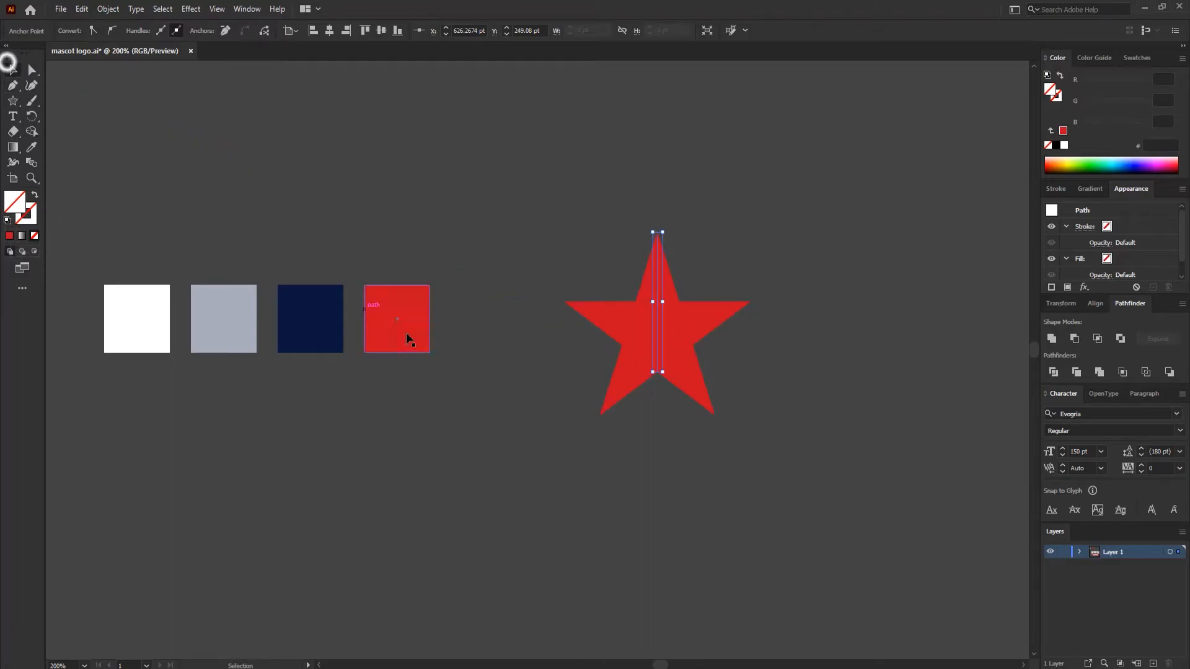
- Draw Pen lines from the star's left tip and lower-left tip to the inner corners opposite them
{"action": "left_click", "coordinate": [564, 302]}
{"action": "left_click", "coordinate": [692, 344]}
{"action": "left_click", "coordinate": [9, 69]}
{"action": "left_click", "coordinate": [13, 85]}
{"action": "left_click", "coordinate": [600, 414]}
{"action": "left_click", "coordinate": [678, 301]}
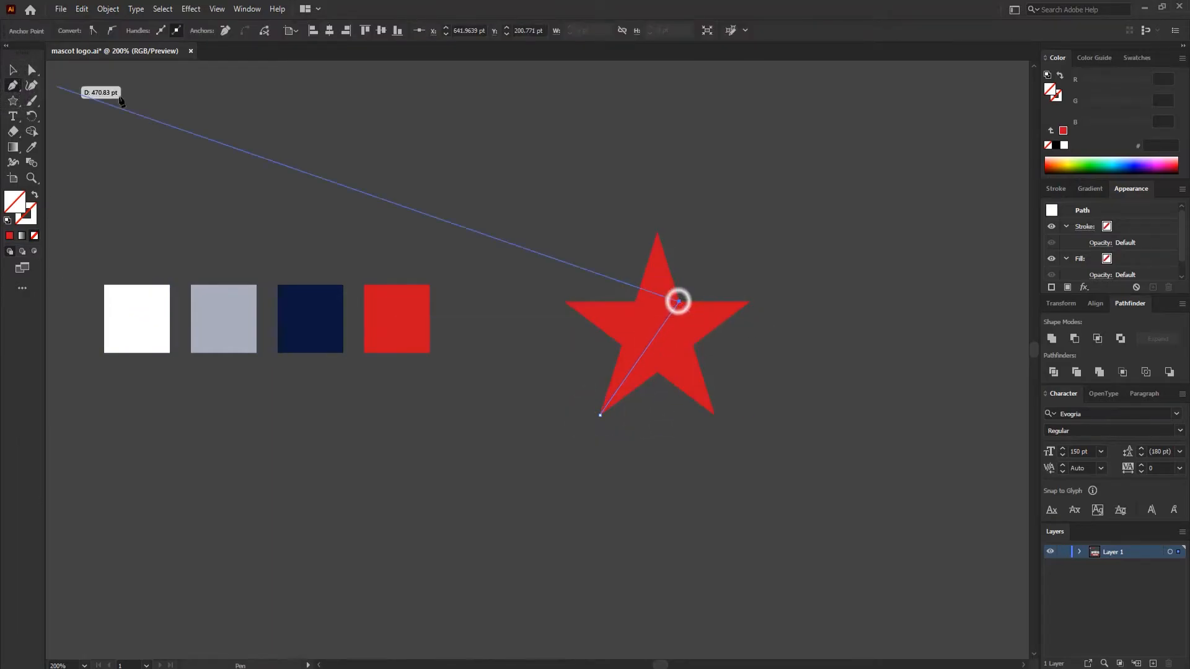
{"action": "left_click", "coordinate": [13, 70]}
- Draw Pen lines from the star's right tip and lower-right tip to the inner corners opposite them
{"action": "left_click", "coordinate": [12, 86]}
{"action": "left_click", "coordinate": [658, 372]}
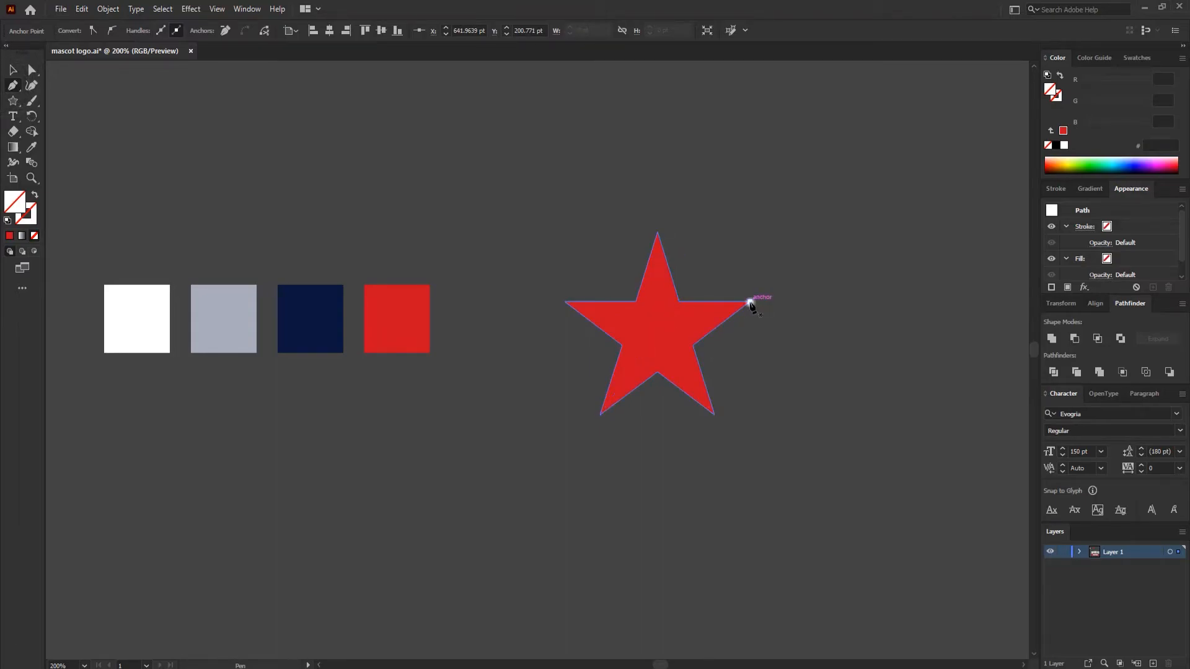
{"action": "left_click", "coordinate": [750, 301]}
{"action": "left_click", "coordinate": [622, 345]}
{"action": "left_click", "coordinate": [14, 70]}
{"action": "left_click", "coordinate": [14, 86]}
{"action": "left_click", "coordinate": [715, 415]}
{"action": "left_click", "coordinate": [635, 300]}
{"action": "left_click", "coordinate": [13, 69]}
- Divide the star along its five crossing lines with Pathfinder and ungroup the resulting pieces
{"action": "left_click_drag", "start_coordinate": [467, 161], "coordinate": [737, 466]}
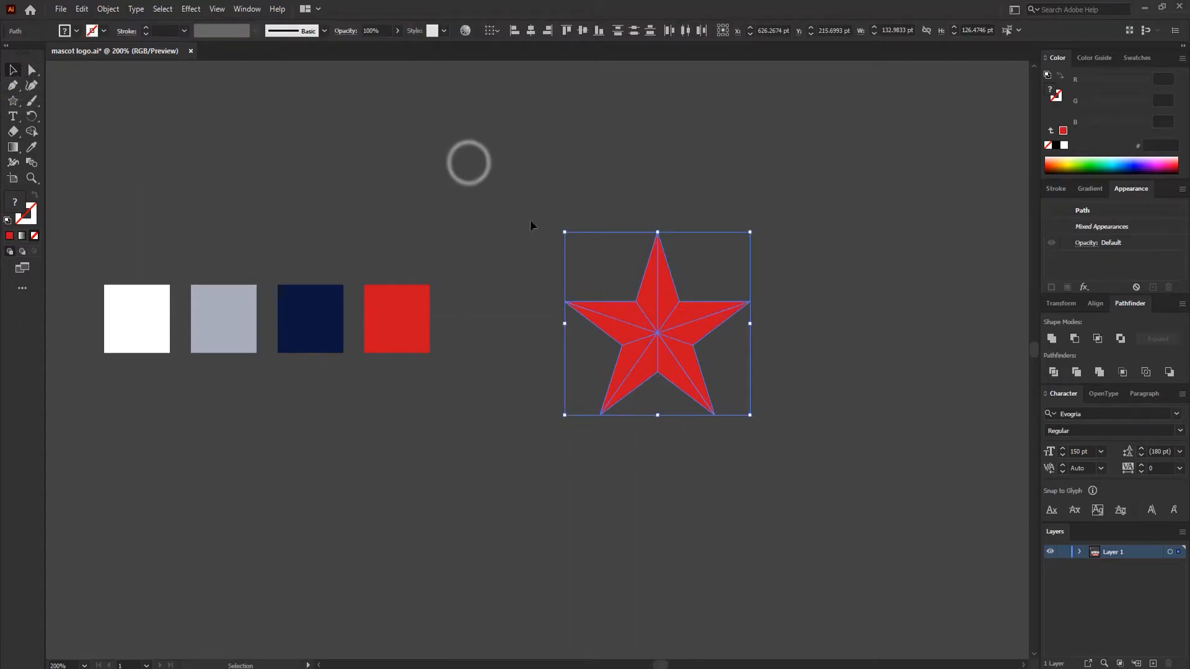
{"action": "left_click", "coordinate": [1061, 371]}
{"action": "right_click", "coordinate": [665, 285]}
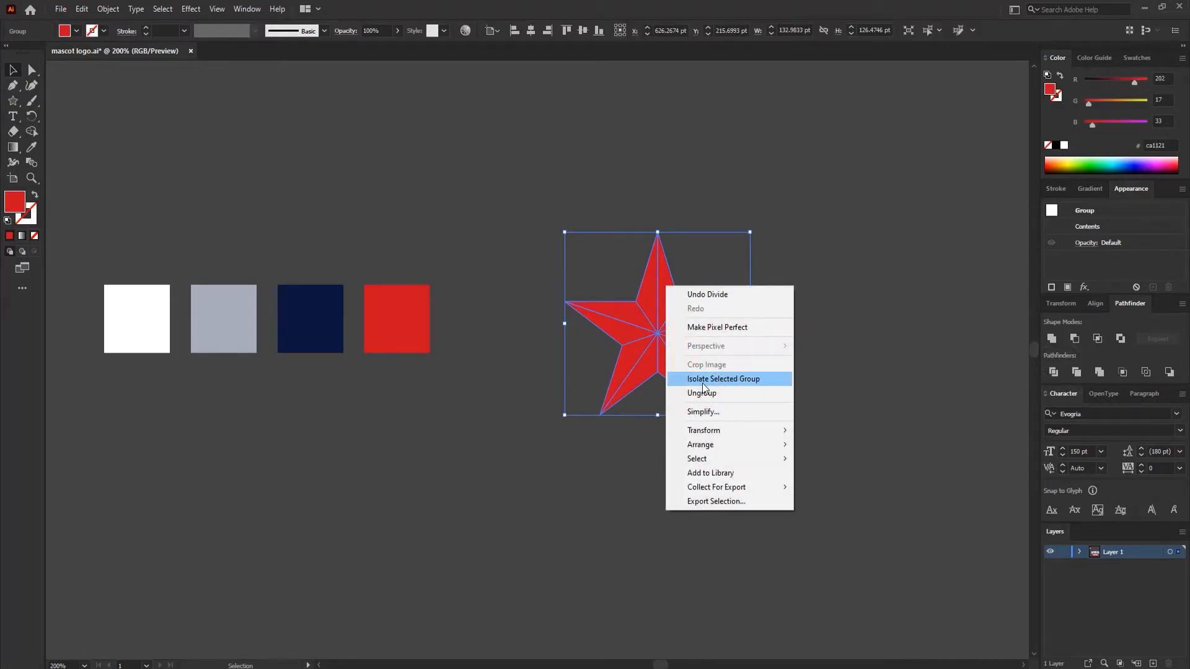
{"action": "left_click", "coordinate": [702, 393]}
{"action": "left_click", "coordinate": [858, 357]}
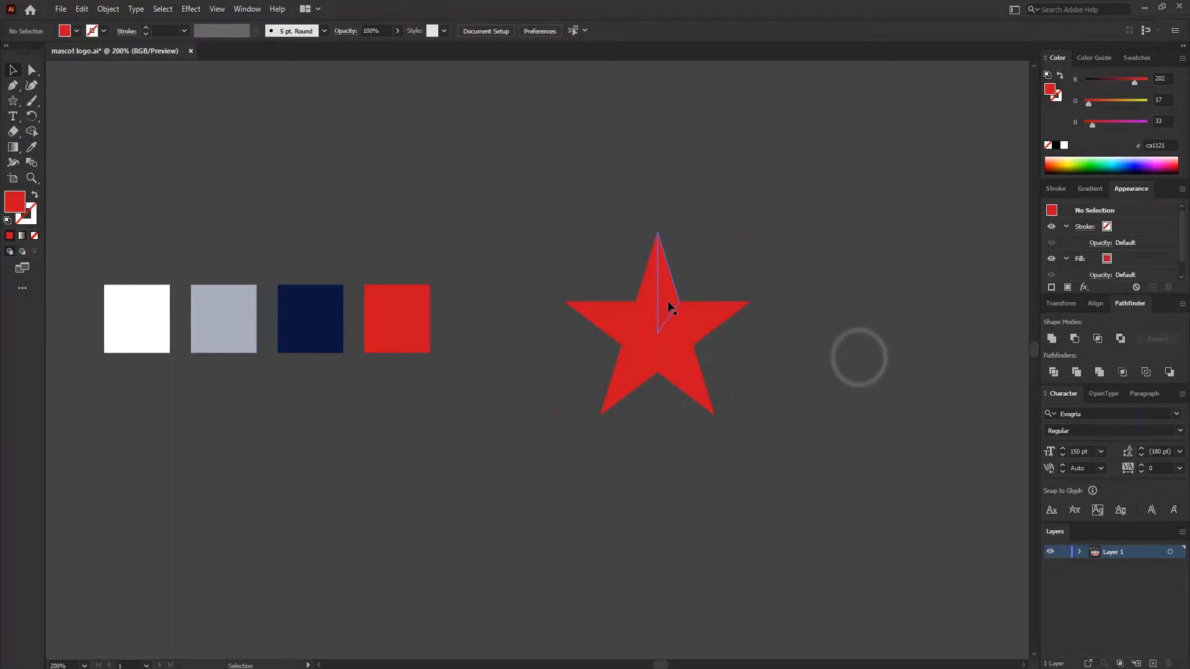
{"action": "left_click", "coordinate": [669, 303]}
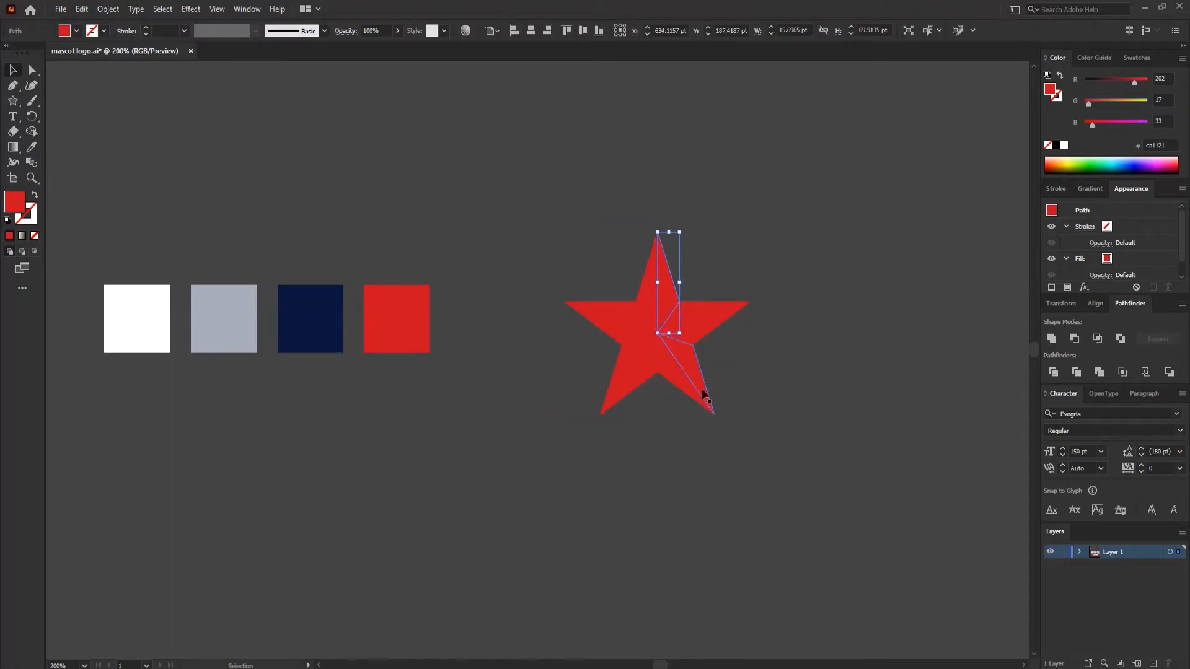
{"action": "key", "text": "ctrl+a"}
{"action": "key", "text": "a"}
{"action": "key", "text": "ctrl+minus"}
{"action": "key", "text": "ctrl+minus"}
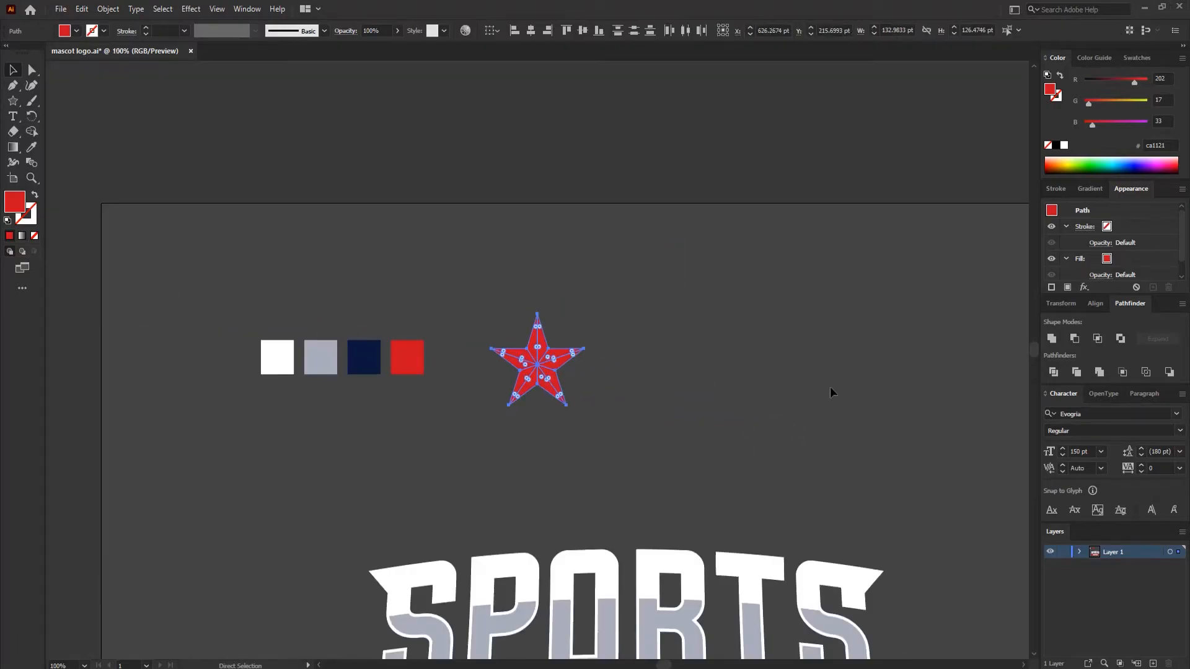
{"action": "key", "text": "ctrl+plus"}
{"action": "key", "text": "ctrl+plus"}
{"action": "scroll", "coordinate": [831, 384], "scroll_direction": "down", "scroll_amount": 1}
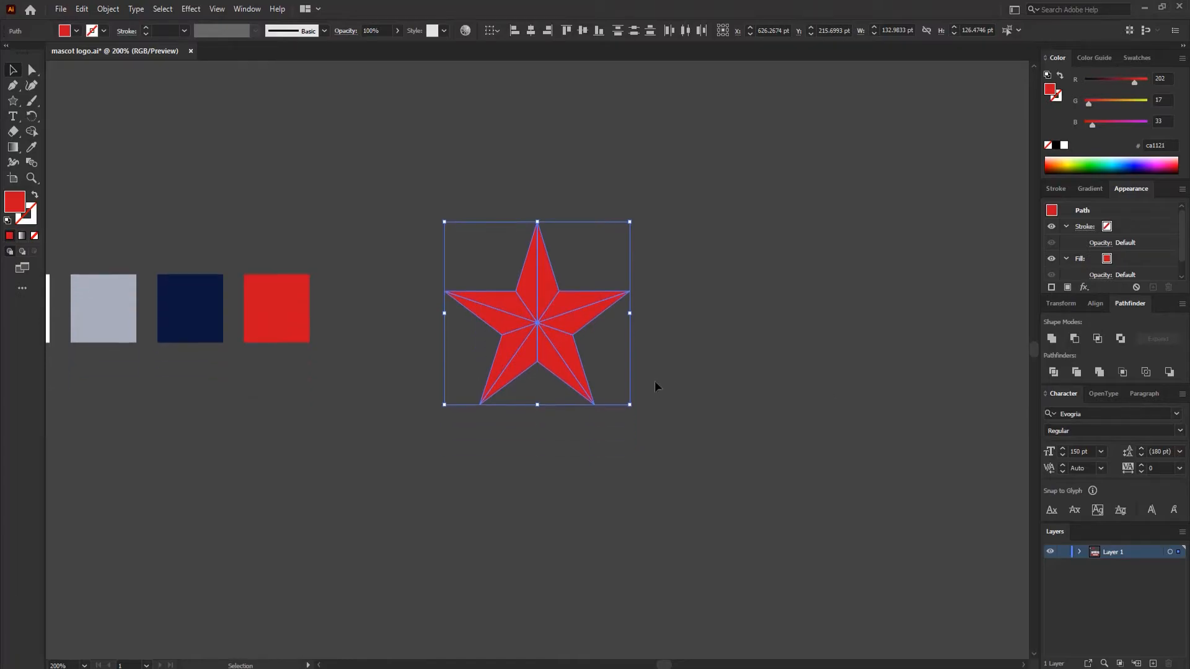
- Select all the star's facets and recolour them with the white palette swatch
{"action": "left_click", "coordinate": [655, 381]}
{"action": "left_click_drag", "start_coordinate": [563, 348], "coordinate": [583, 348]}
{"action": "left_click", "coordinate": [572, 362]}
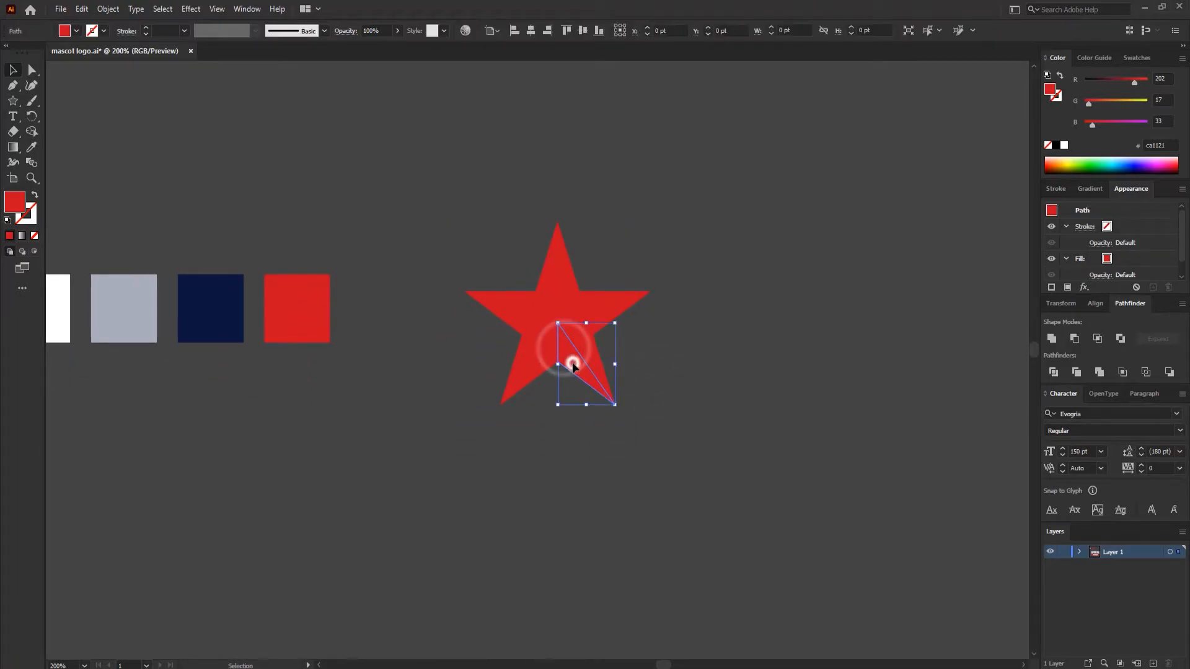
{"action": "left_click_drag", "start_coordinate": [686, 420], "coordinate": [481, 260]}
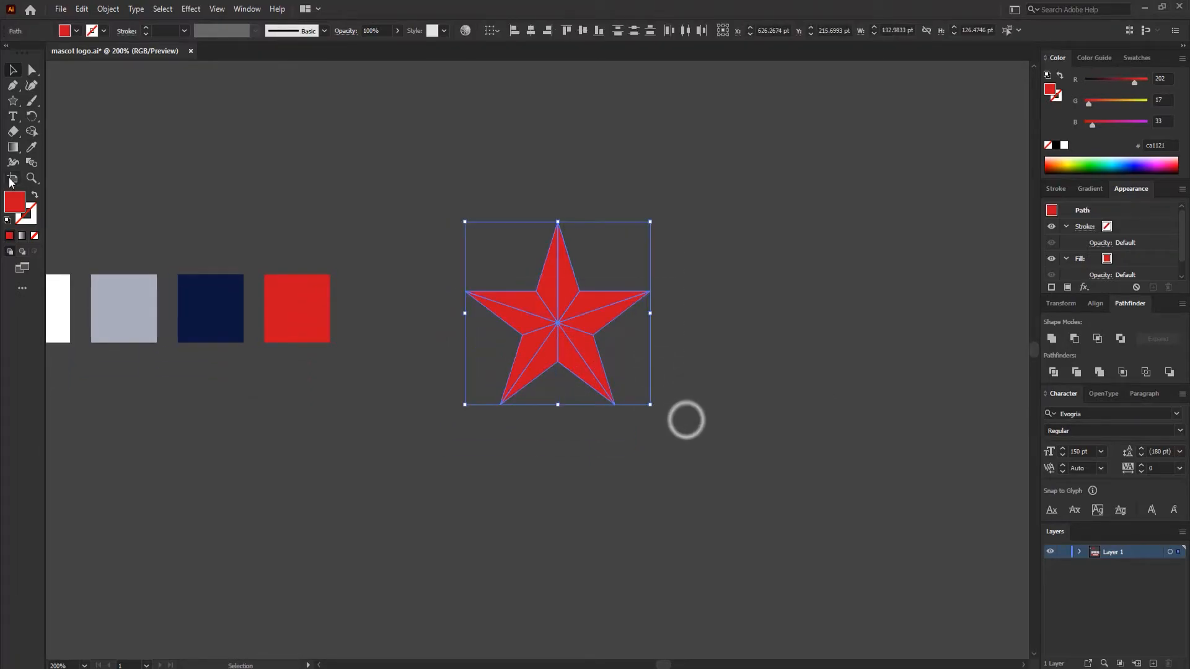
{"action": "left_click", "coordinate": [31, 147]}
{"action": "left_click", "coordinate": [66, 291]}
- Fill the right half of the star's top point with the grey palette colour
{"action": "left_click", "coordinate": [13, 70]}
{"action": "left_click", "coordinate": [584, 207]}
{"action": "left_click", "coordinate": [568, 291]}
{"action": "right_click", "coordinate": [567, 291]}
{"action": "left_click", "coordinate": [566, 273]}
{"action": "left_click", "coordinate": [31, 147]}
{"action": "left_click", "coordinate": [124, 310]}
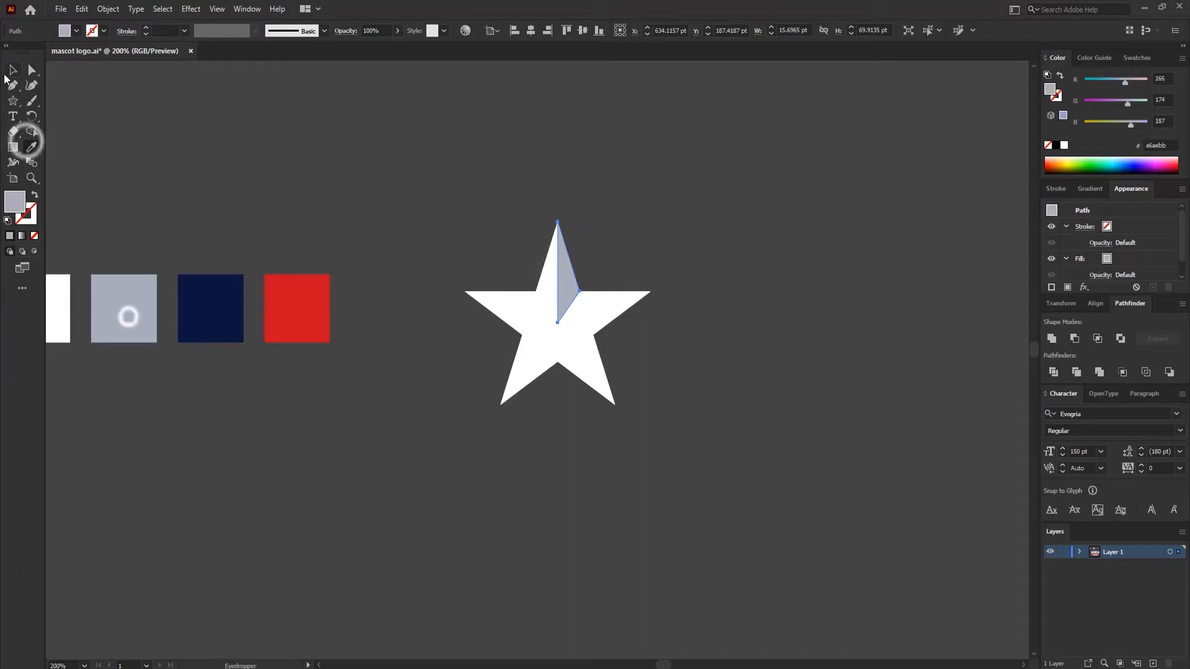
- Fill the lower facets of the star's right and lower-right points with the grey palette colour
{"action": "left_click", "coordinate": [13, 70]}
{"action": "left_click", "coordinate": [598, 321]}
{"action": "left_click", "coordinate": [31, 146]}
{"action": "left_click", "coordinate": [126, 303]}
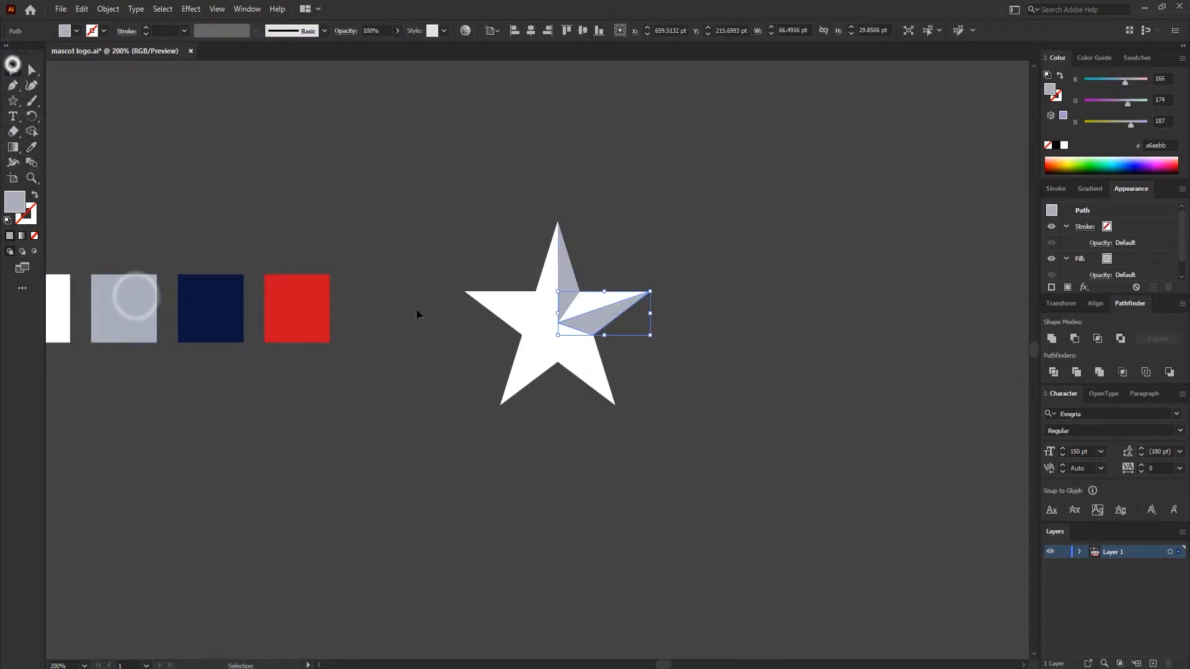
{"action": "left_click", "coordinate": [13, 69]}
{"action": "left_click", "coordinate": [584, 374]}
{"action": "left_click", "coordinate": [31, 146]}
{"action": "left_click", "coordinate": [146, 304]}
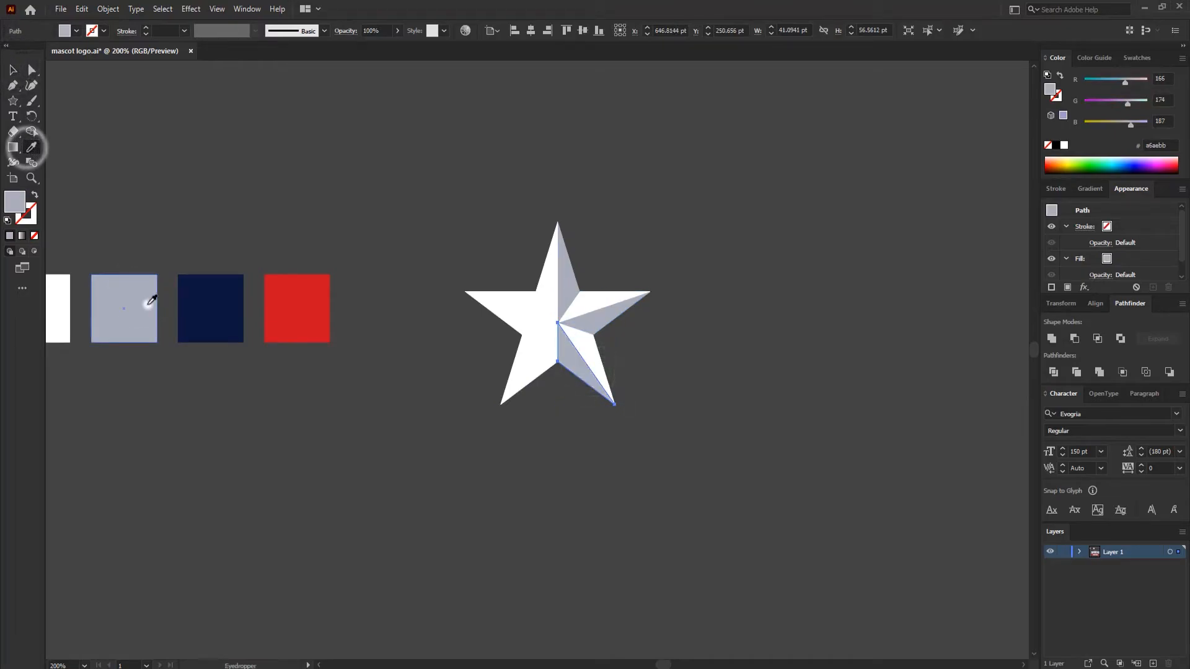
- Fill the lower-left point's outer facet and the left point's upper facet with the grey palette colour
{"action": "left_click", "coordinate": [13, 69]}
{"action": "left_click", "coordinate": [534, 368]}
{"action": "left_click", "coordinate": [31, 147]}
{"action": "left_click", "coordinate": [147, 299]}
{"action": "left_click", "coordinate": [13, 69]}
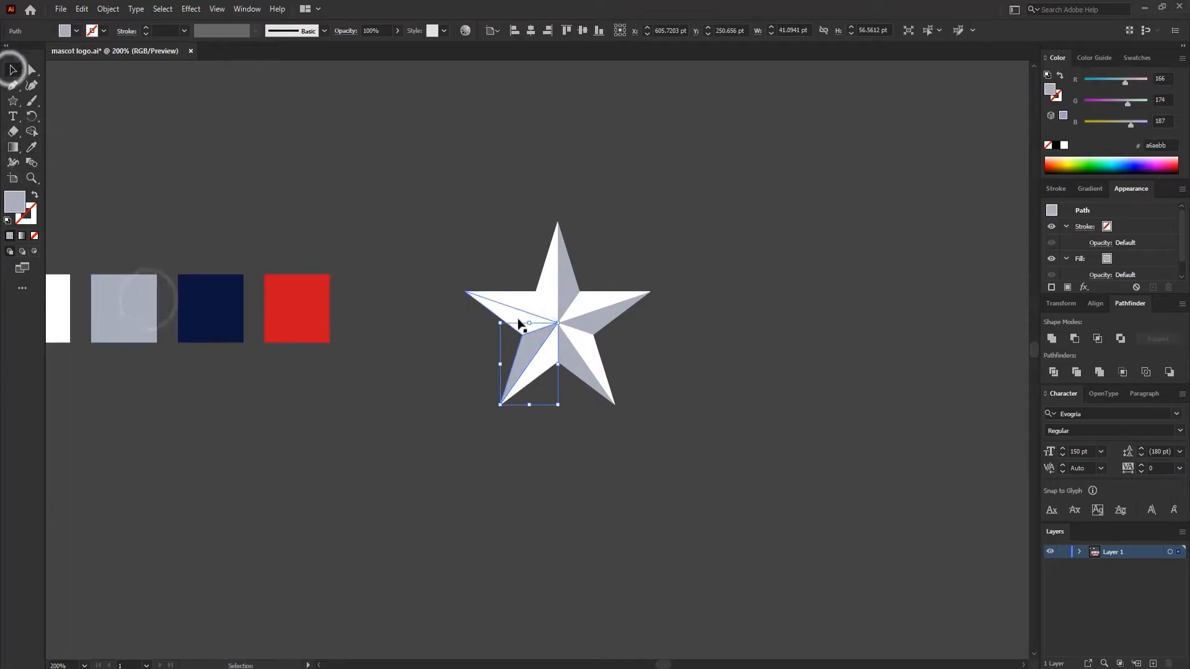
{"action": "left_click", "coordinate": [517, 307]}
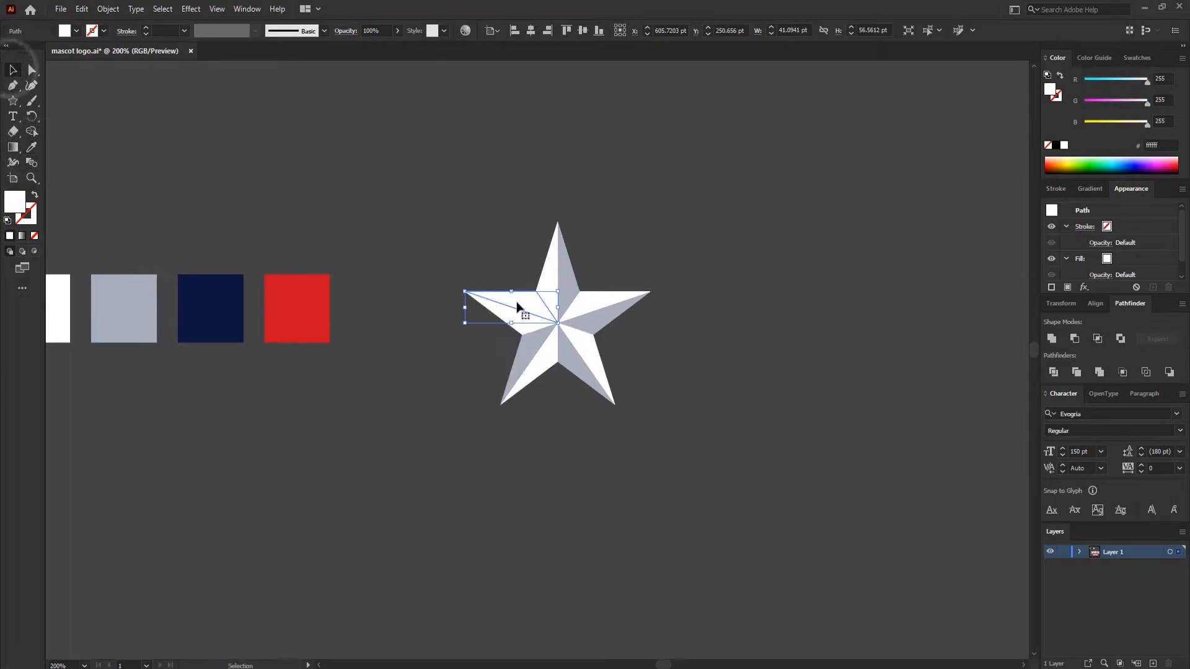
{"action": "left_click", "coordinate": [31, 147]}
{"action": "left_click", "coordinate": [115, 279]}
- Group all the star's shaded facets into one object
{"action": "key", "text": "v"}
{"action": "left_click", "coordinate": [457, 164]}
{"action": "left_click_drag", "start_coordinate": [419, 157], "coordinate": [677, 456]}
{"action": "right_click", "coordinate": [544, 272]}
{"action": "left_click", "coordinate": [579, 348]}
{"action": "left_click", "coordinate": [694, 352]}
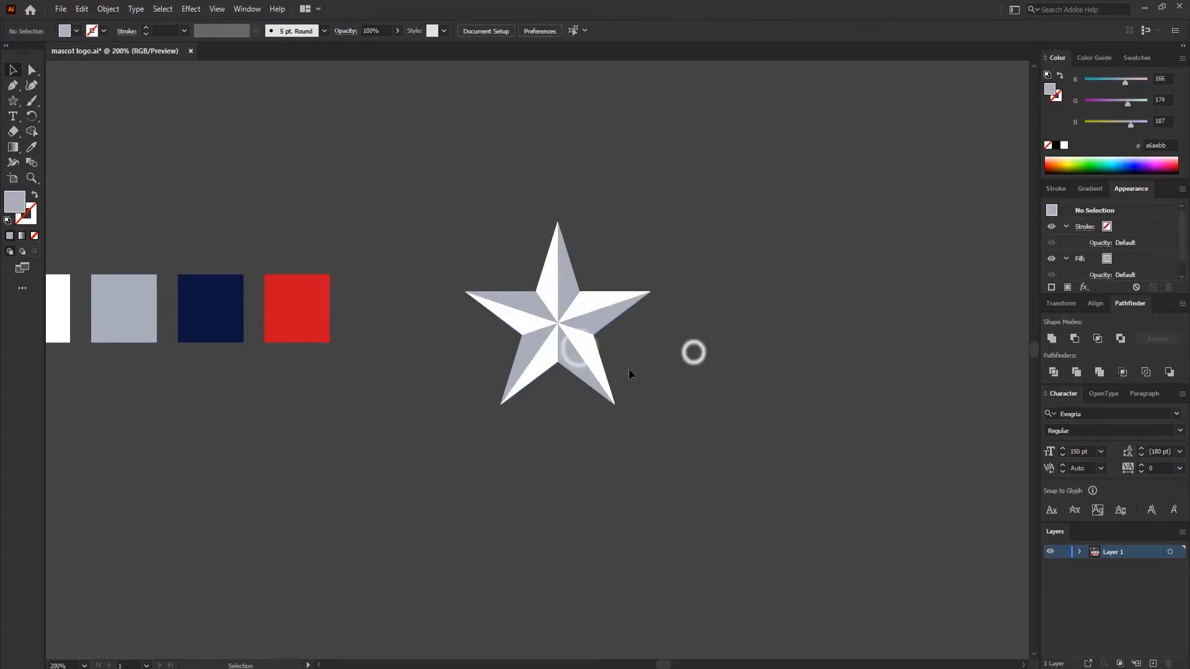
- Move the star above the middle of the SPORTS lettering and scale it down to about 102 pt wide
{"action": "key", "text": "ctrl+minus"}
{"action": "key", "text": "ctrl+minus"}
{"action": "key", "text": "ctrl+minus"}
{"action": "left_click_drag", "start_coordinate": [628, 368], "coordinate": [545, 297]}
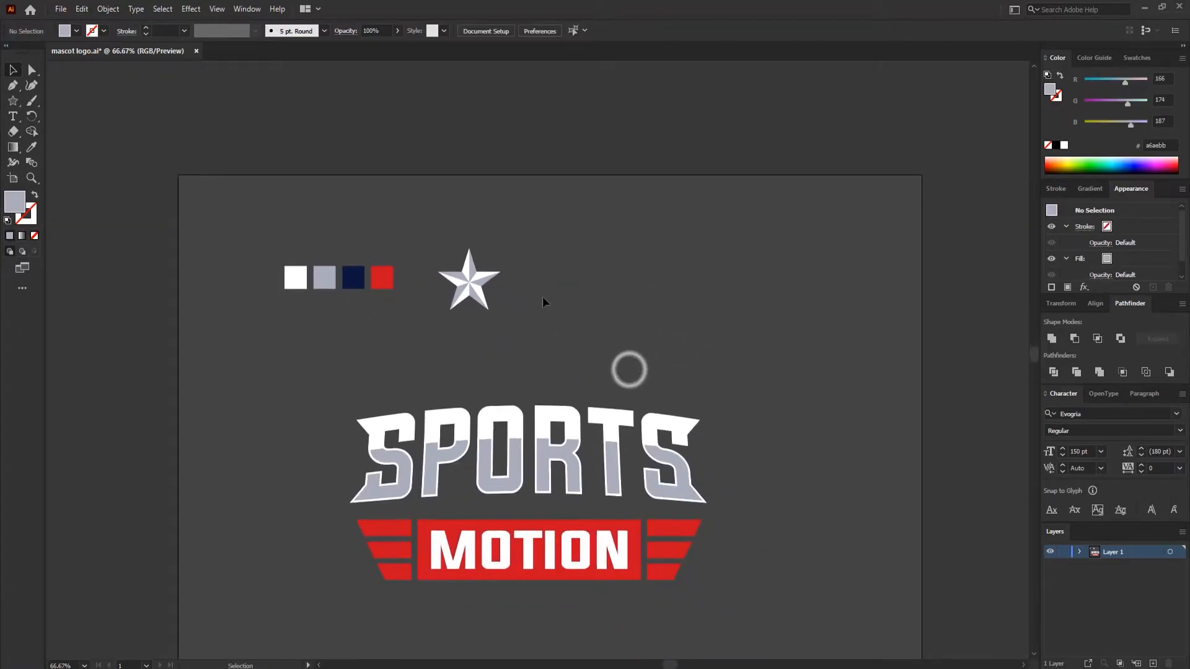
{"action": "left_click_drag", "start_coordinate": [475, 283], "coordinate": [513, 276]}
{"action": "key", "text": "ctrl+plus"}
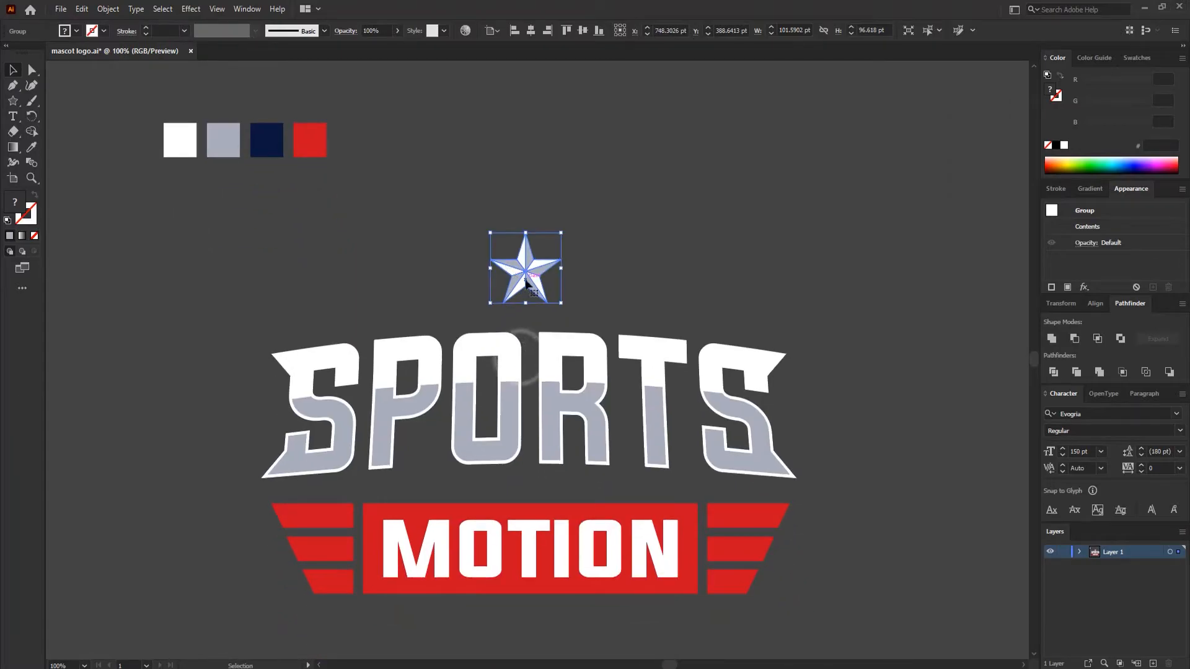
- Flank the star with two smaller copies about 63 pt tall and group the two copies
{"action": "left_click_drag", "start_coordinate": [528, 234], "coordinate": [442, 281]}
{"action": "left_click", "coordinate": [593, 284], "text": "shift"}
{"action": "right_click", "coordinate": [593, 283]}
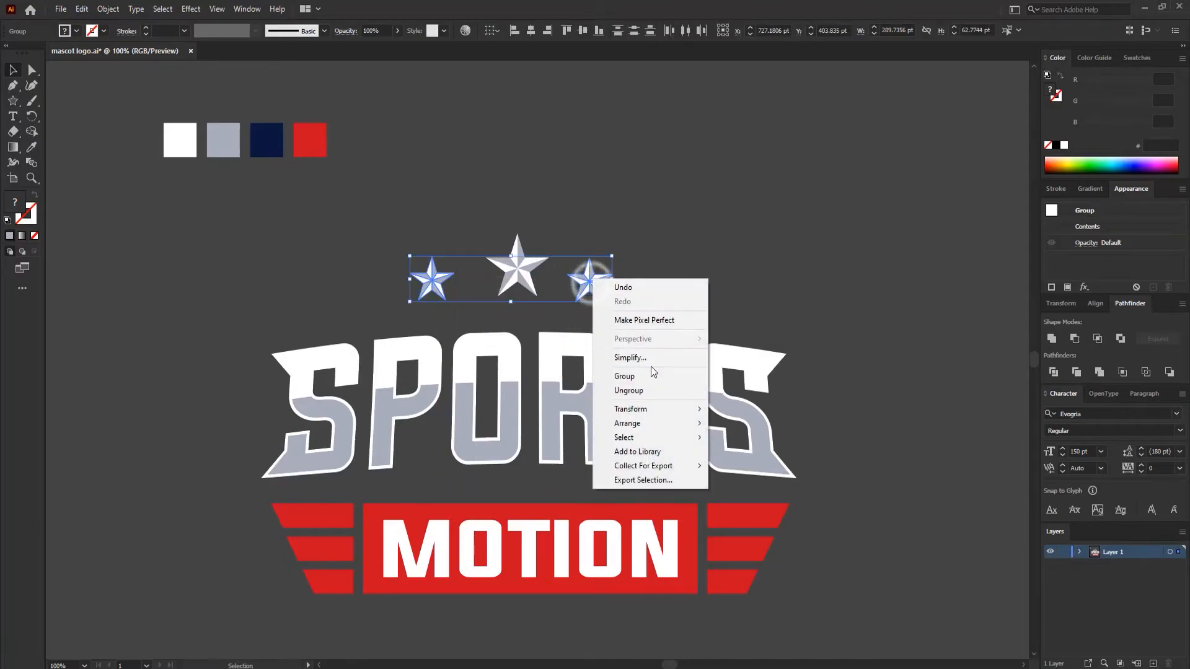
{"action": "left_click", "coordinate": [627, 377]}
- Centre the pair of side stars and the large middle star horizontally on each other
{"action": "left_click_drag", "start_coordinate": [683, 291], "coordinate": [508, 273]}
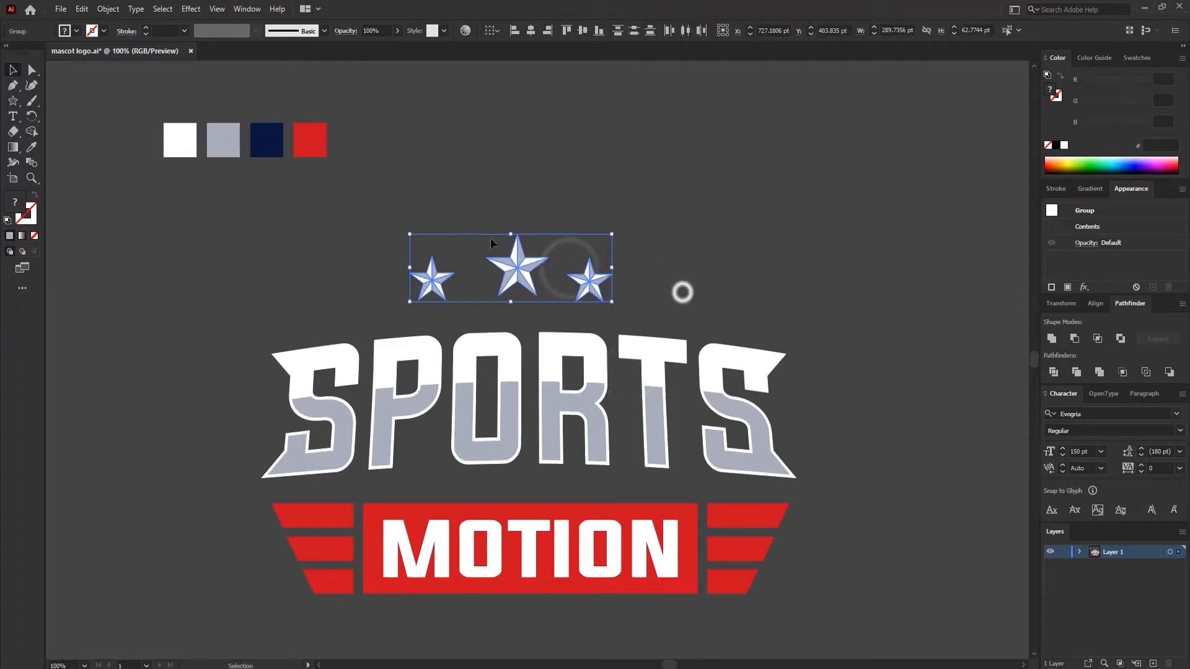
{"action": "left_click", "coordinate": [532, 30]}
{"action": "left_click", "coordinate": [632, 237]}
{"action": "left_click", "coordinate": [595, 282]}
{"action": "left_click", "coordinate": [503, 267]}
{"action": "left_click", "coordinate": [600, 283]}
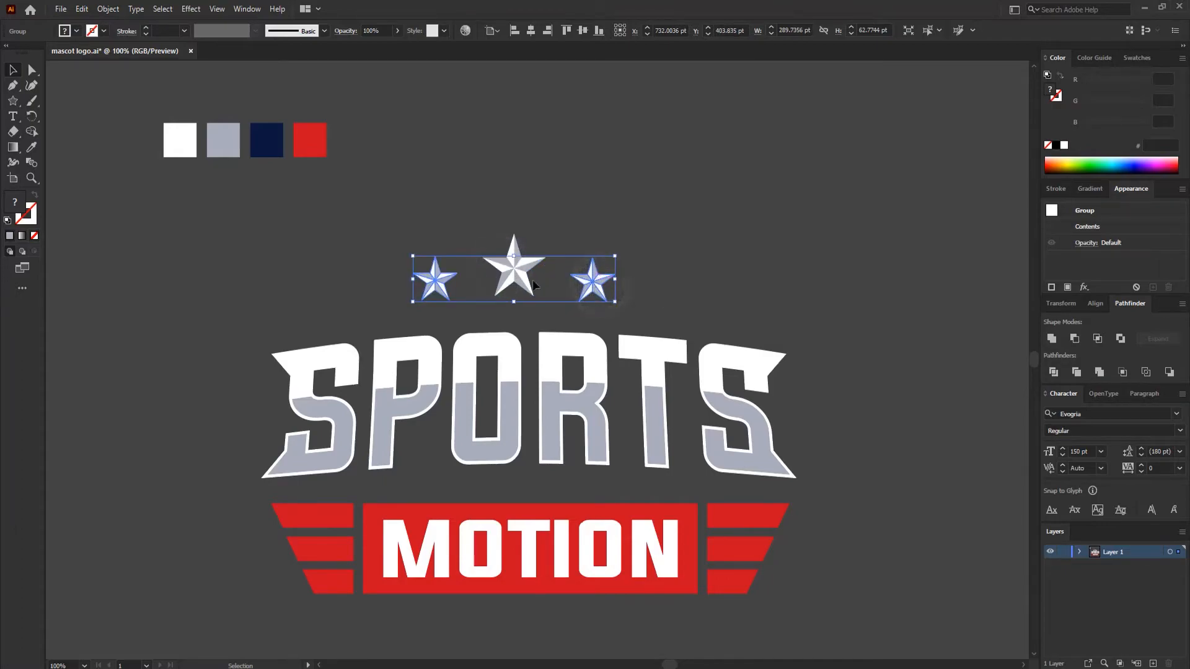
- Place a smaller star about 48 pt wide at each end of the row, vertically aligned and grouped as a pair
{"action": "right_click", "coordinate": [602, 286]}
{"action": "left_click", "coordinate": [527, 267]}
{"action": "left_click_drag", "start_coordinate": [528, 267], "coordinate": [374, 309]}
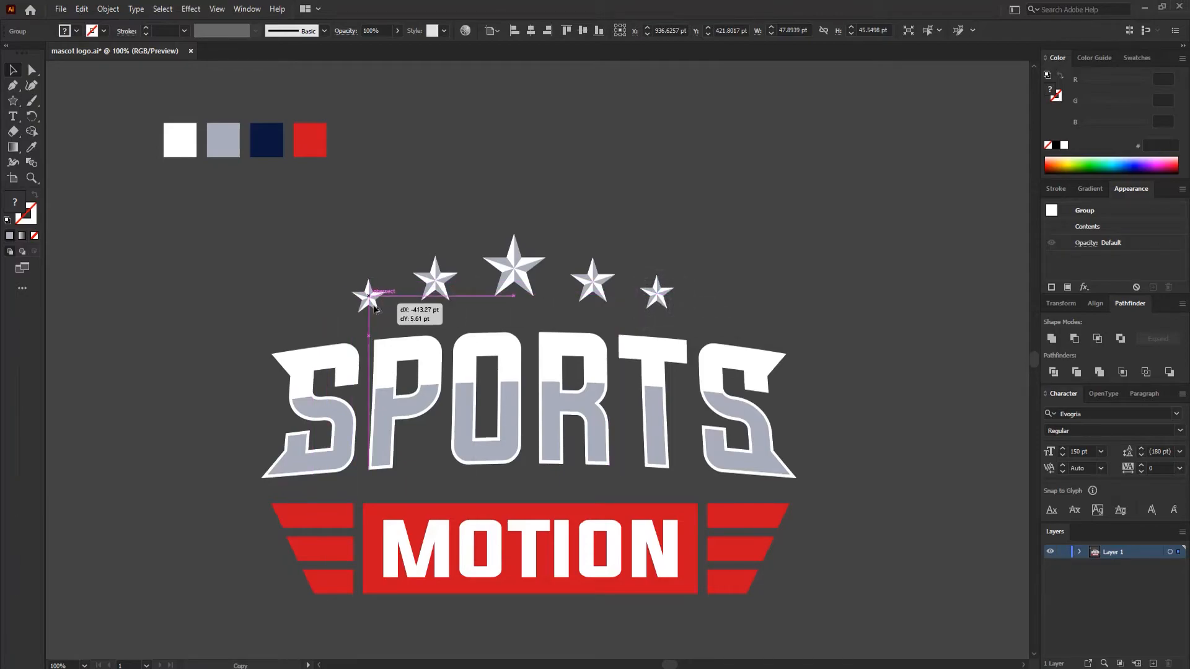
{"action": "left_click", "coordinate": [657, 292], "text": "shift"}
{"action": "right_click", "coordinate": [656, 292]}
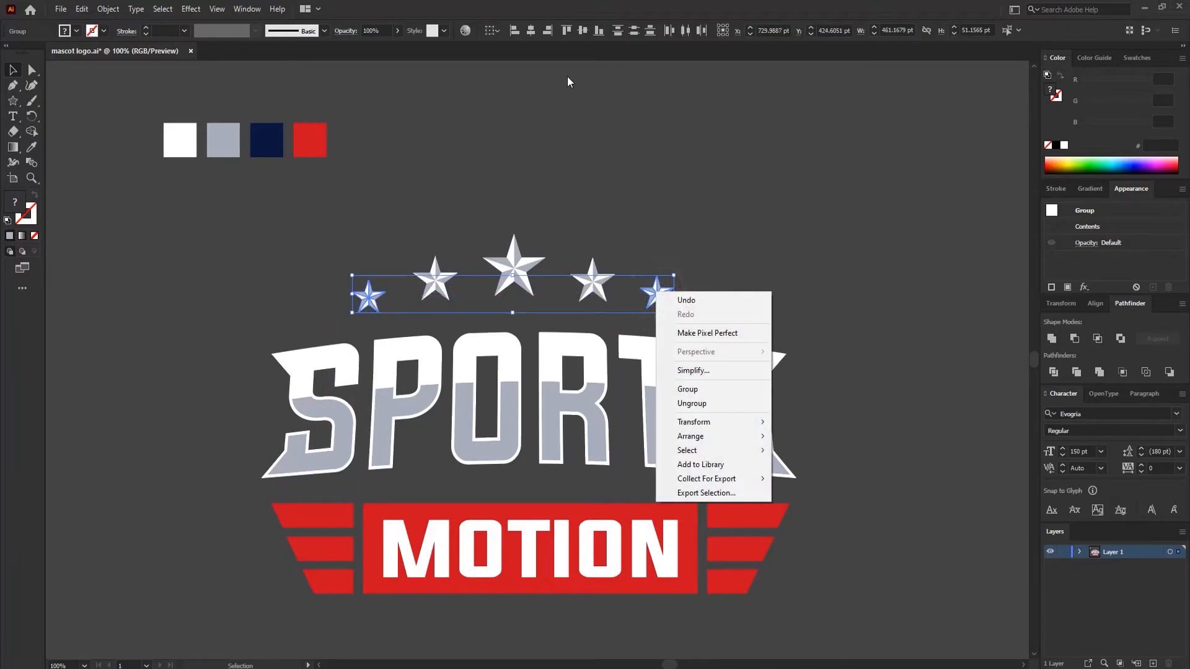
{"action": "left_click", "coordinate": [582, 32]}
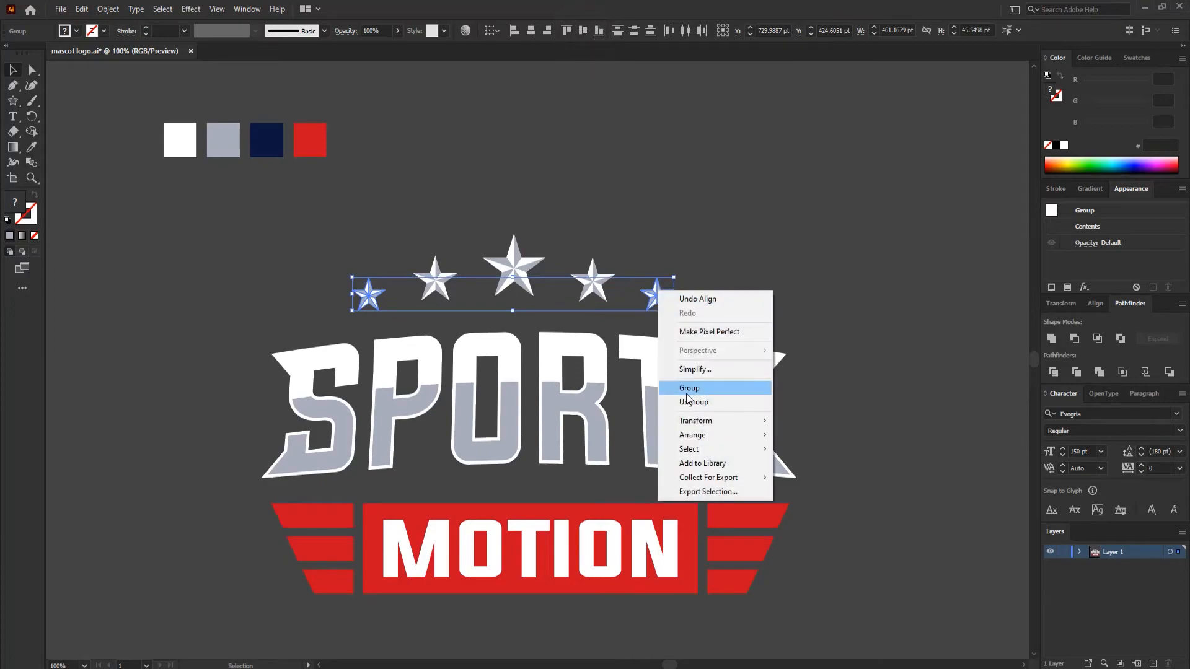
{"action": "left_click", "coordinate": [688, 390]}
- Centre all five stars horizontally and combine them into one group
{"action": "left_click_drag", "start_coordinate": [332, 224], "coordinate": [632, 284]}
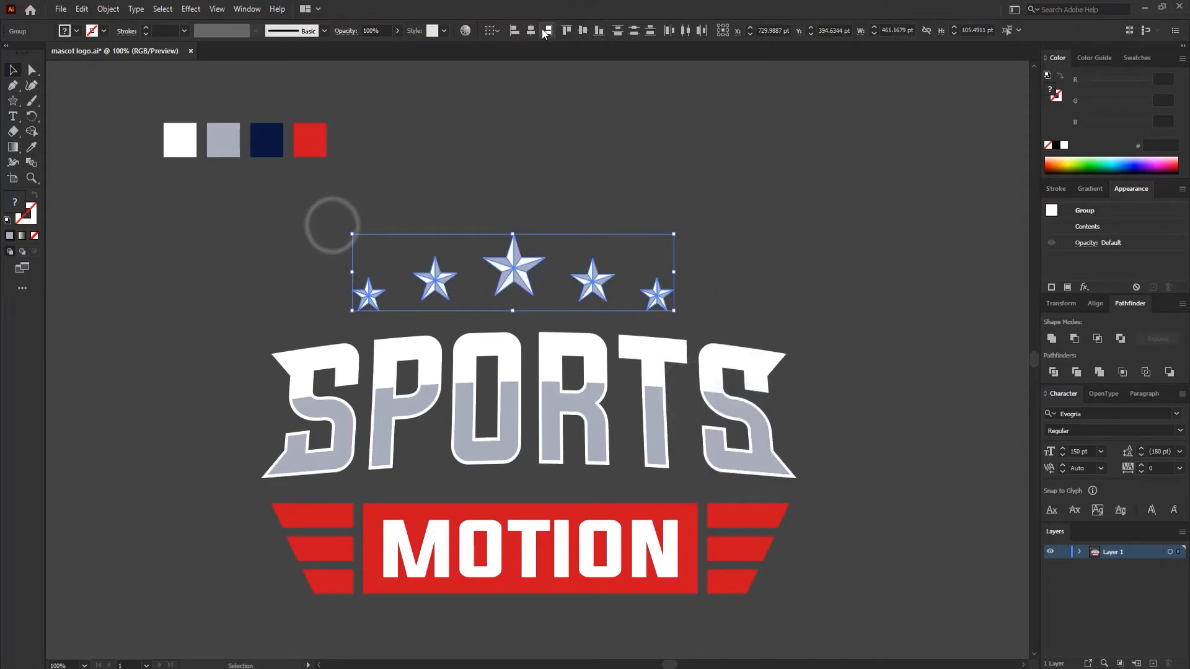
{"action": "right_click", "coordinate": [512, 255]}
{"action": "left_click", "coordinate": [550, 358]}
{"action": "left_click", "coordinate": [753, 269]}
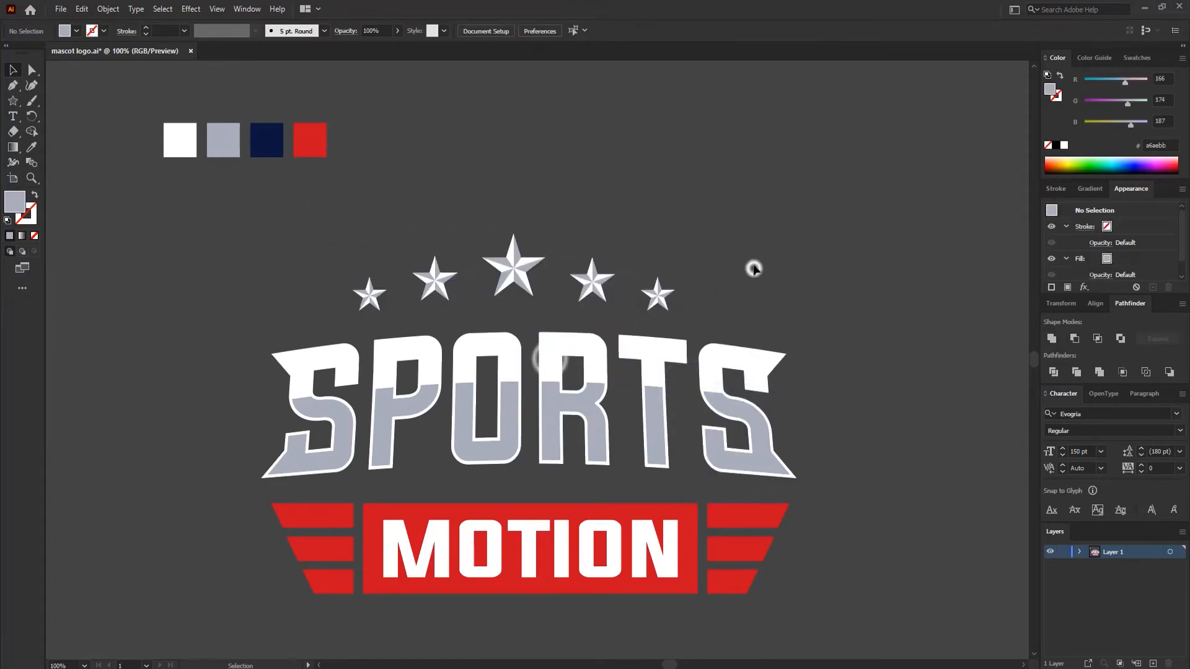
- Move the five-star group over the middle of the SPORTS lettering and centre it horizontally with the lettering and banner
{"action": "left_click_drag", "start_coordinate": [524, 285], "coordinate": [543, 272]}
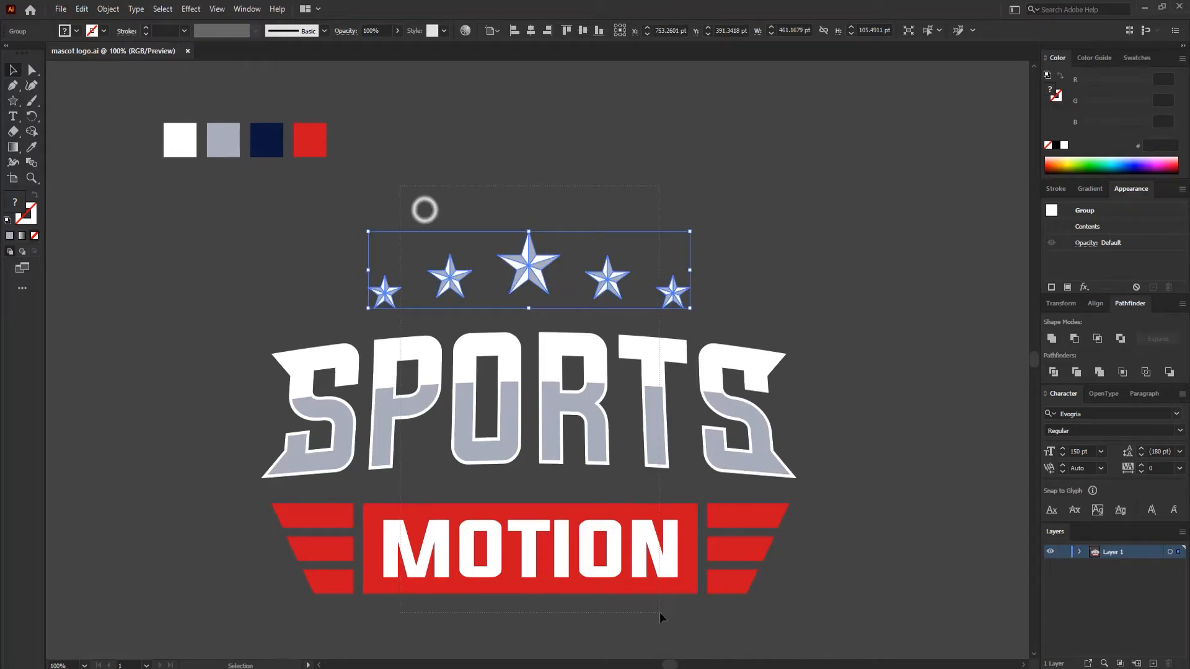
{"action": "left_click_drag", "start_coordinate": [658, 610], "coordinate": [658, 610]}
{"action": "left_click", "coordinate": [531, 31]}
{"action": "left_click", "coordinate": [836, 445]}
- Enlarge the SPORTS lettering to about 835 by 219 pt and shift it slightly up from the MOTION banner
{"action": "left_click", "coordinate": [598, 394]}
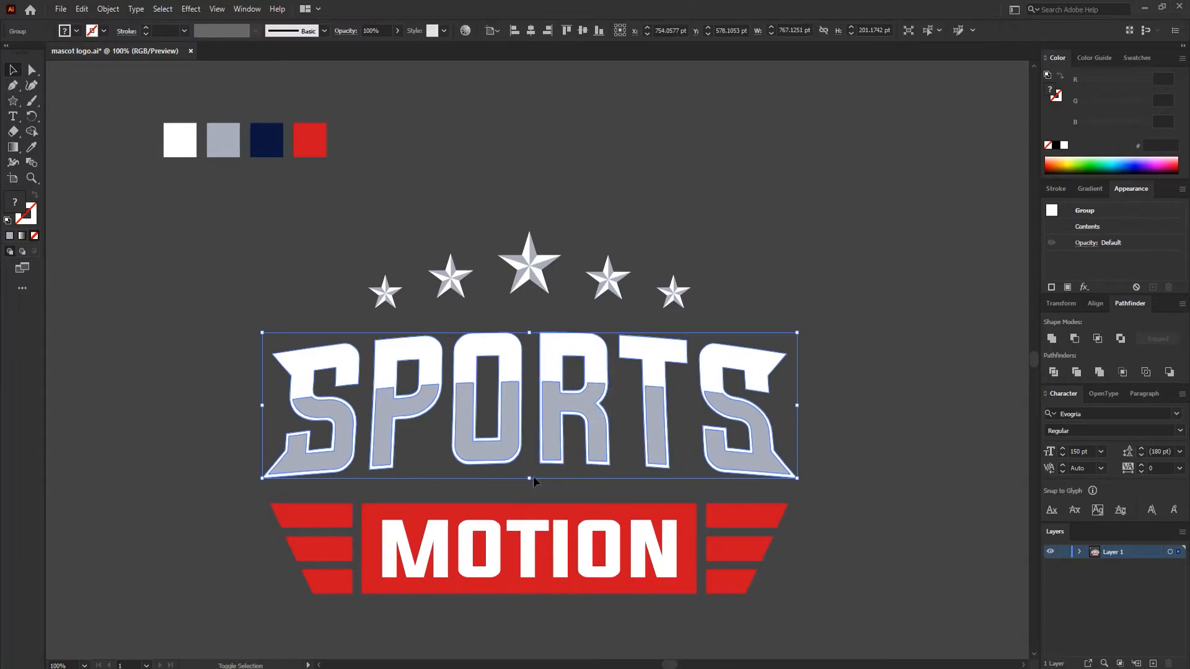
{"action": "left_click_drag", "start_coordinate": [526, 480], "coordinate": [530, 491]}
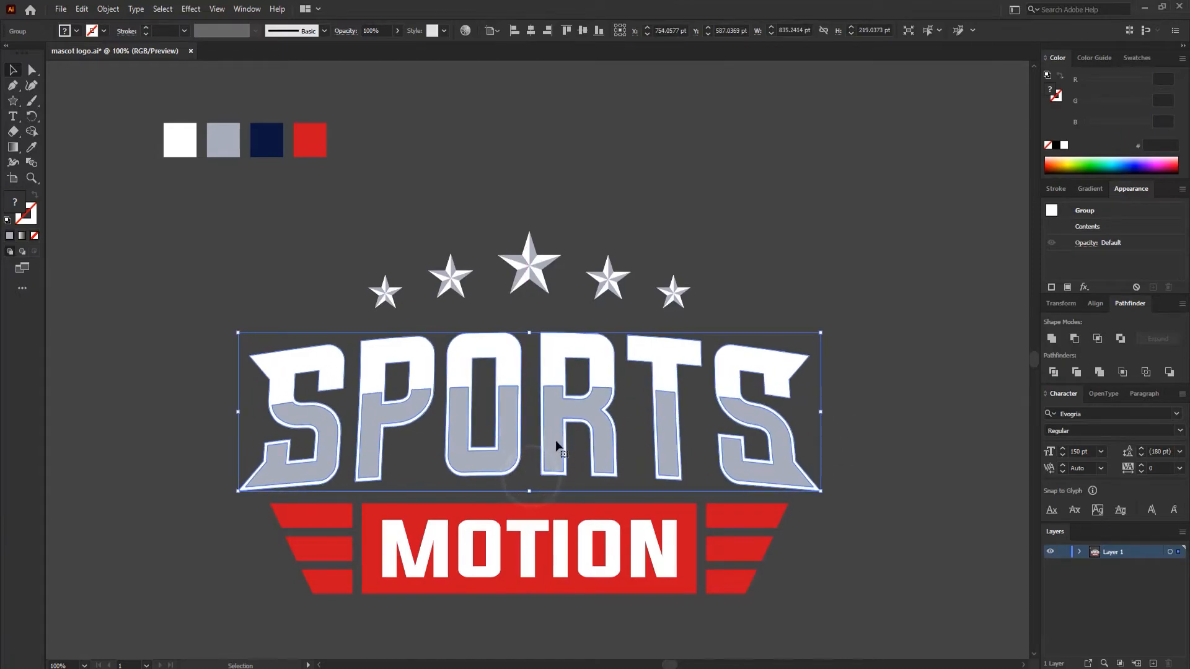
{"action": "left_click_drag", "start_coordinate": [542, 450], "coordinate": [543, 440]}
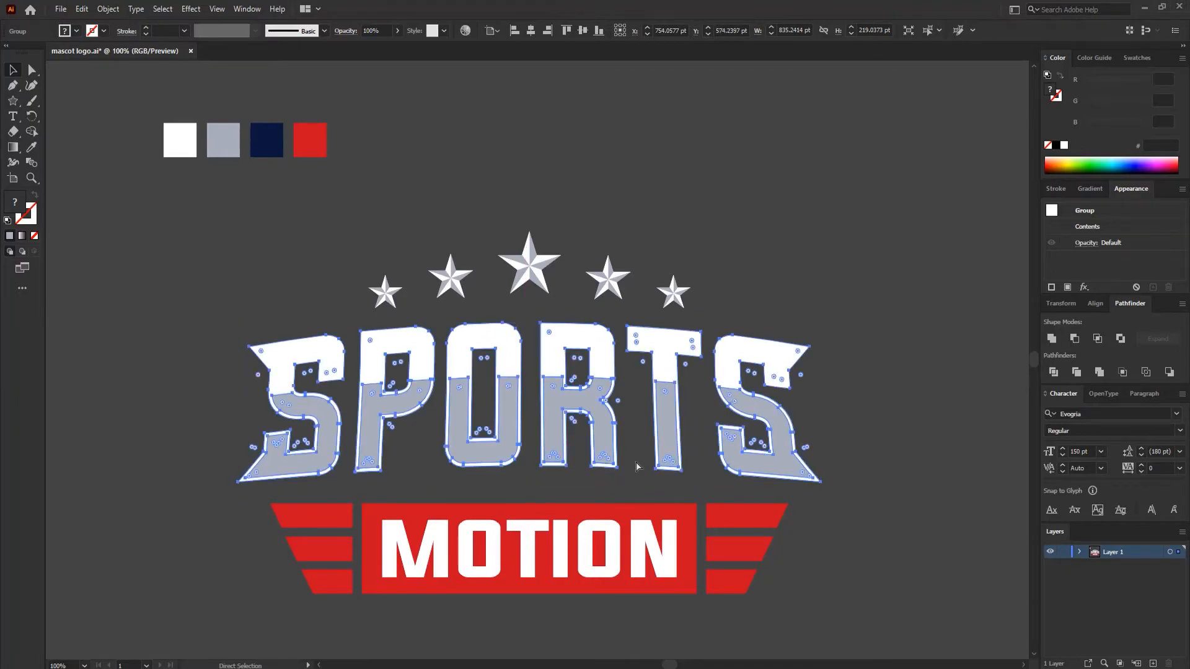
- Realign the stars, the enlarged SPORTS lettering and the banner on a common horizontal centre
{"action": "left_click_drag", "start_coordinate": [458, 188], "coordinate": [486, 384]}
{"action": "left_click", "coordinate": [528, 30]}
{"action": "left_click", "coordinate": [653, 90]}
- Warp the MOTION banner and its speed bars with a horizontal Arch effect at 10% bend
{"action": "left_click", "coordinate": [563, 577]}
{"action": "left_click", "coordinate": [191, 8]}
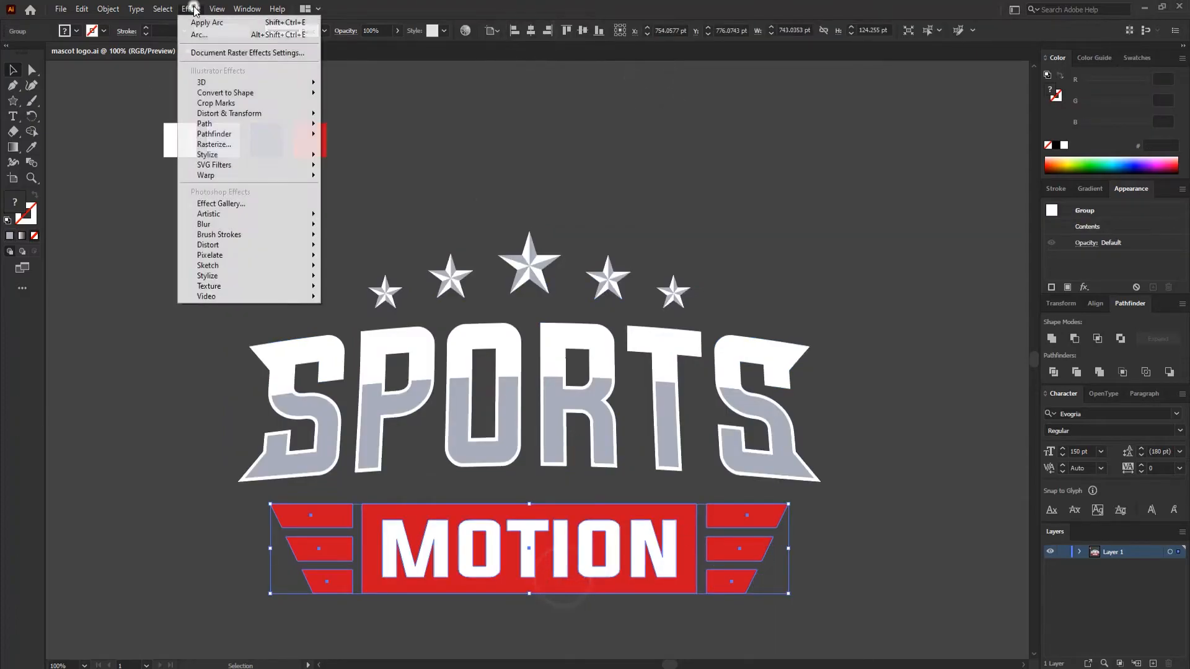
{"action": "mouse_move", "coordinate": [227, 178]}
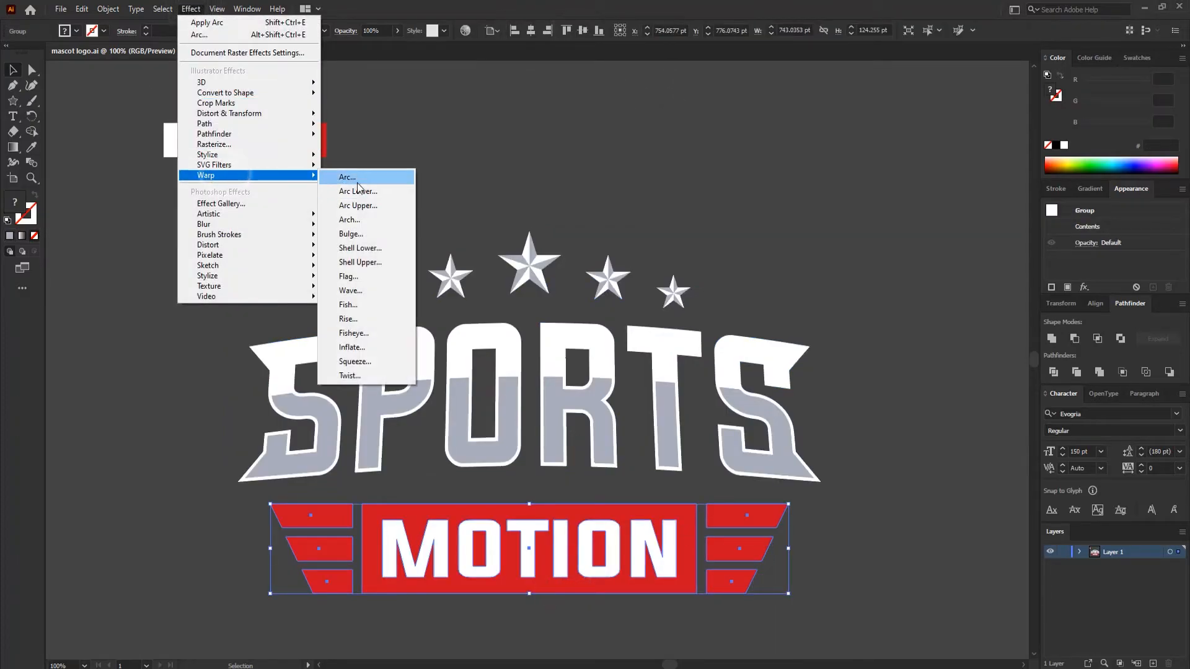
{"action": "left_click", "coordinate": [349, 220]}
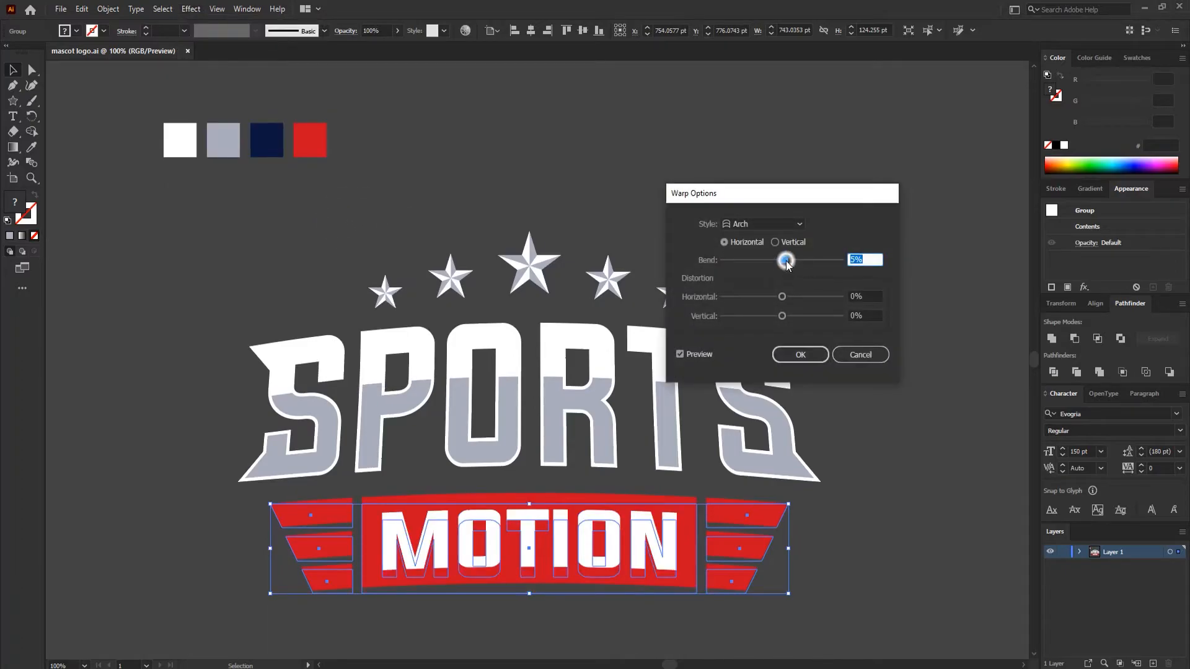
{"action": "type", "text": "10"}
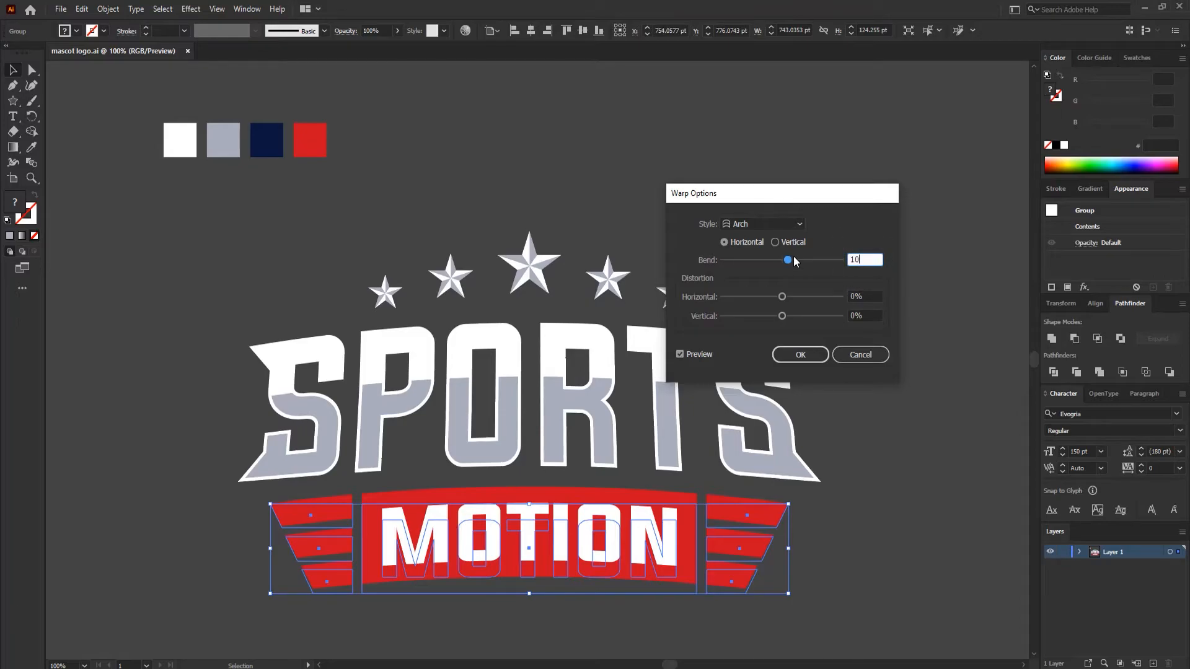
{"action": "left_click", "coordinate": [679, 355]}
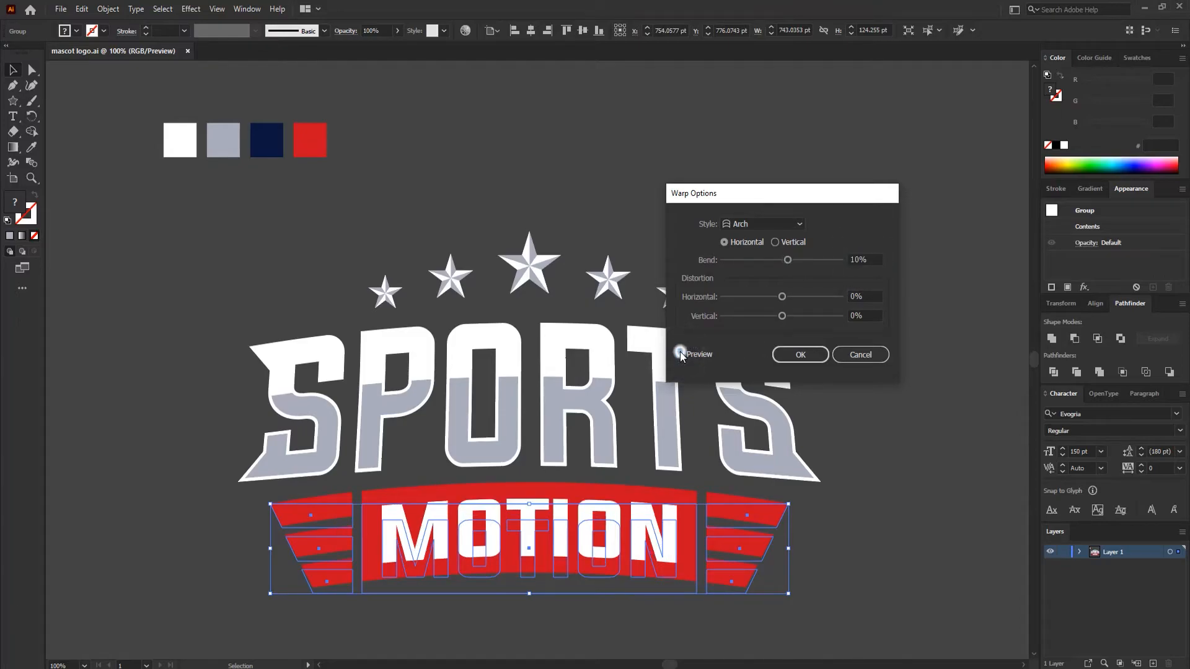
{"action": "left_click", "coordinate": [800, 355]}
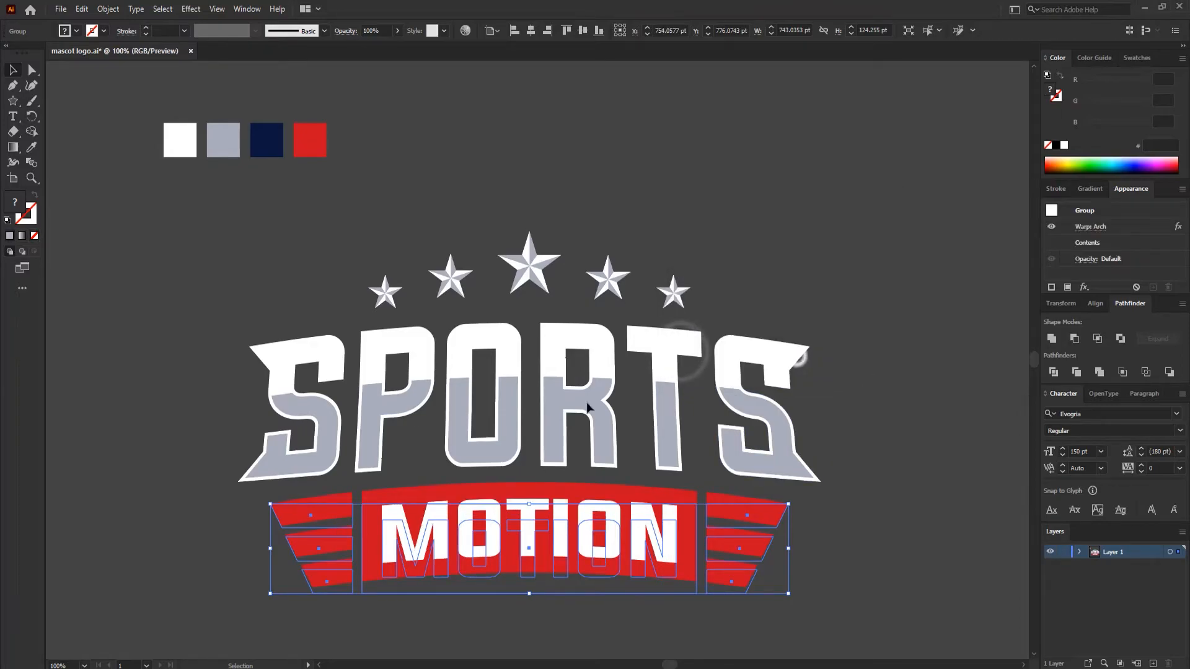
- Expand the arched banner's appearance and centre all logo parts horizontally
{"action": "left_click", "coordinate": [108, 8]}
{"action": "left_click", "coordinate": [122, 170]}
{"action": "left_click", "coordinate": [853, 570]}
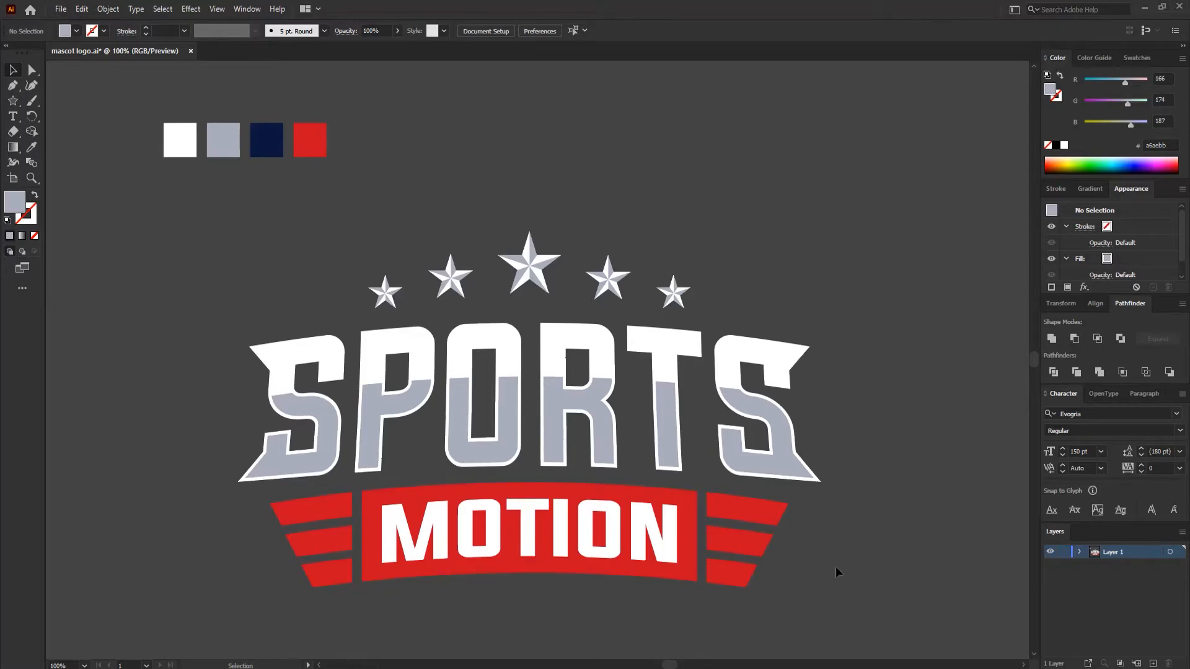
{"action": "left_click_drag", "start_coordinate": [497, 297], "coordinate": [498, 297]}
{"action": "left_click", "coordinate": [711, 116]}
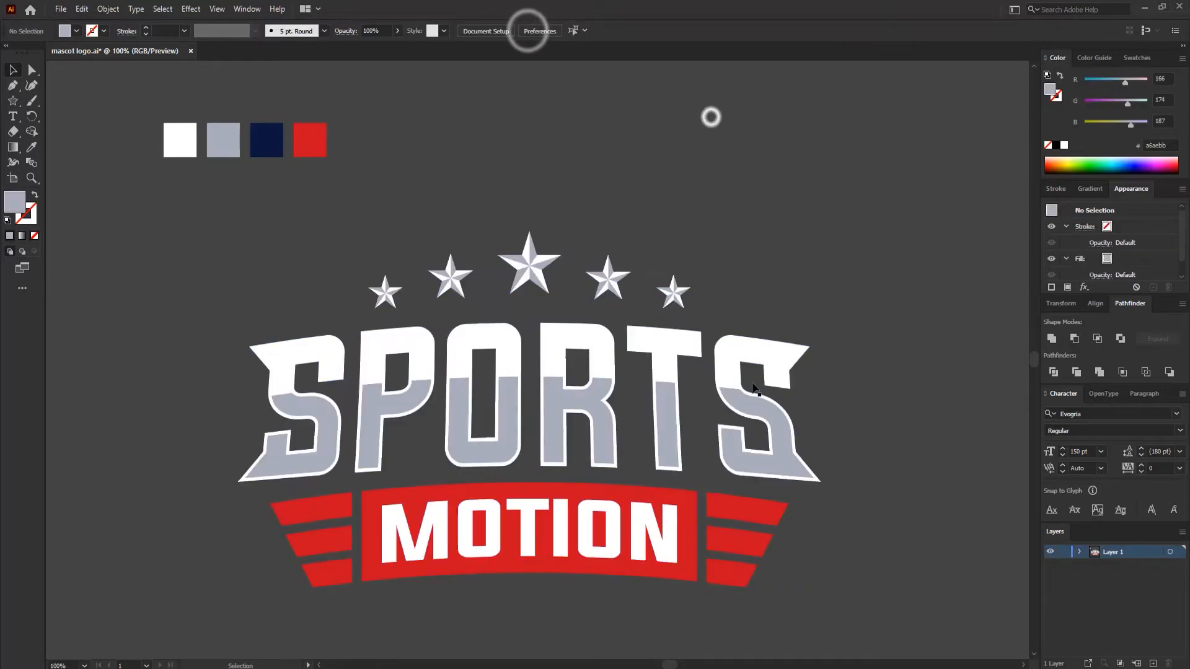
{"action": "left_click", "coordinate": [575, 399]}
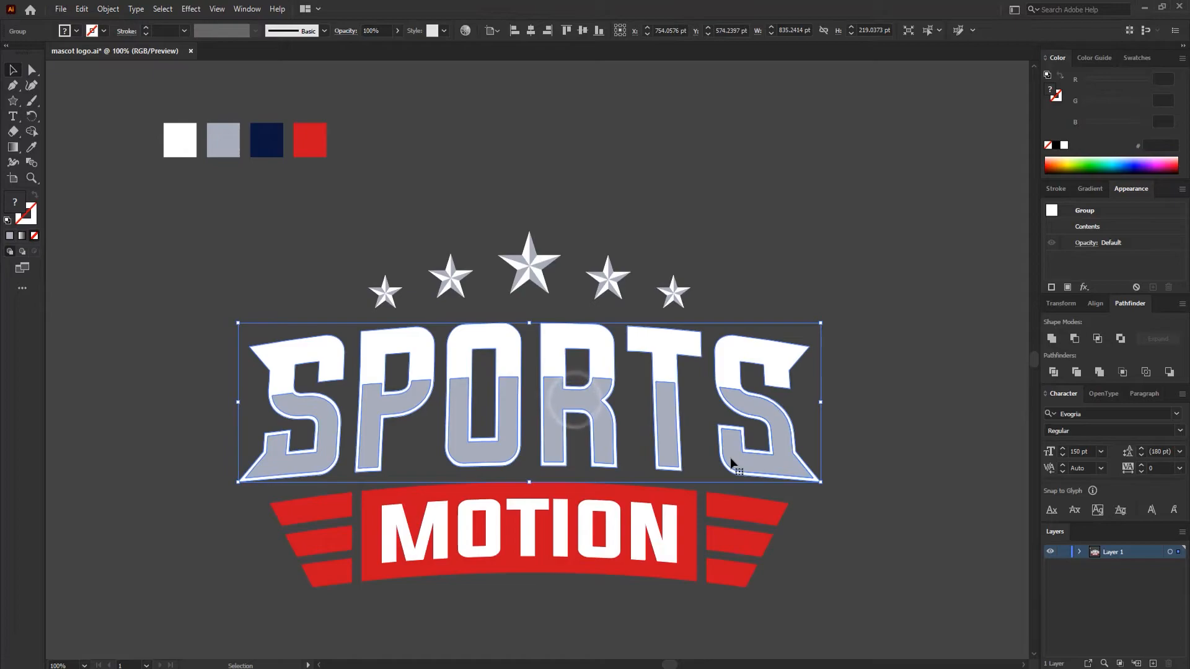
{"action": "scroll", "coordinate": [709, 363], "scroll_direction": "down", "scroll_amount": 3}
{"action": "scroll", "coordinate": [709, 363], "scroll_direction": "up", "scroll_amount": 2}
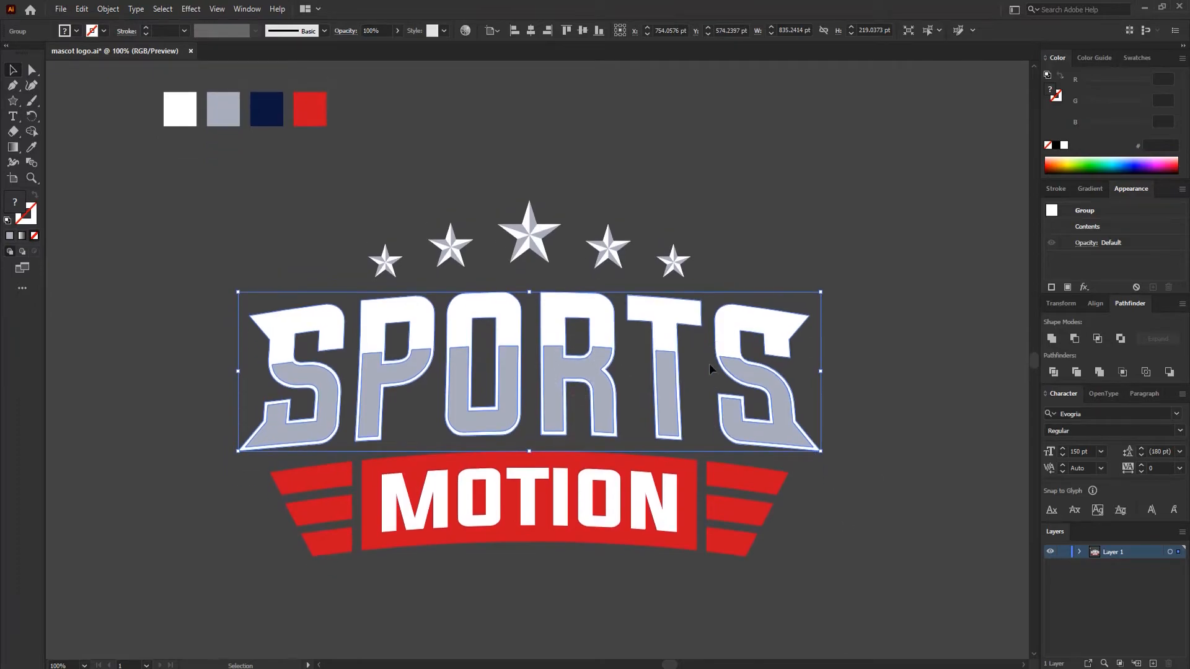
{"action": "scroll", "coordinate": [709, 368], "scroll_direction": "up", "scroll_amount": 1}
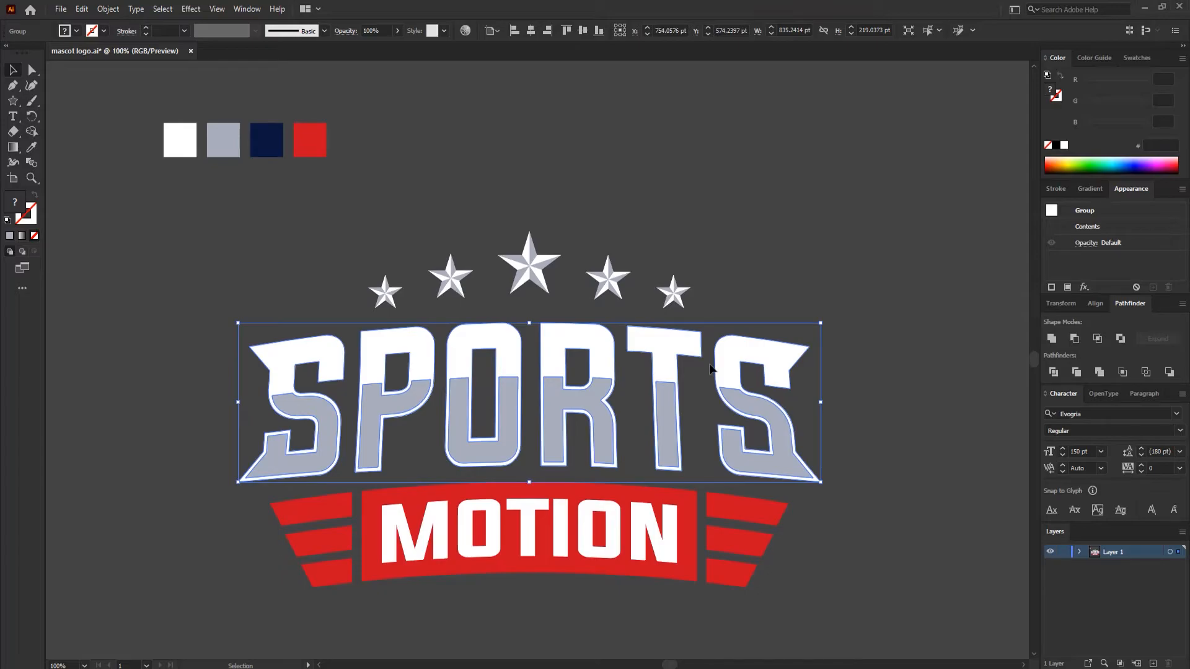
- Duplicate the five-star row and place the copy just below the MOTION banner
{"action": "left_click", "coordinate": [548, 259]}
{"action": "scroll", "coordinate": [548, 259], "scroll_direction": "down", "scroll_amount": 2}
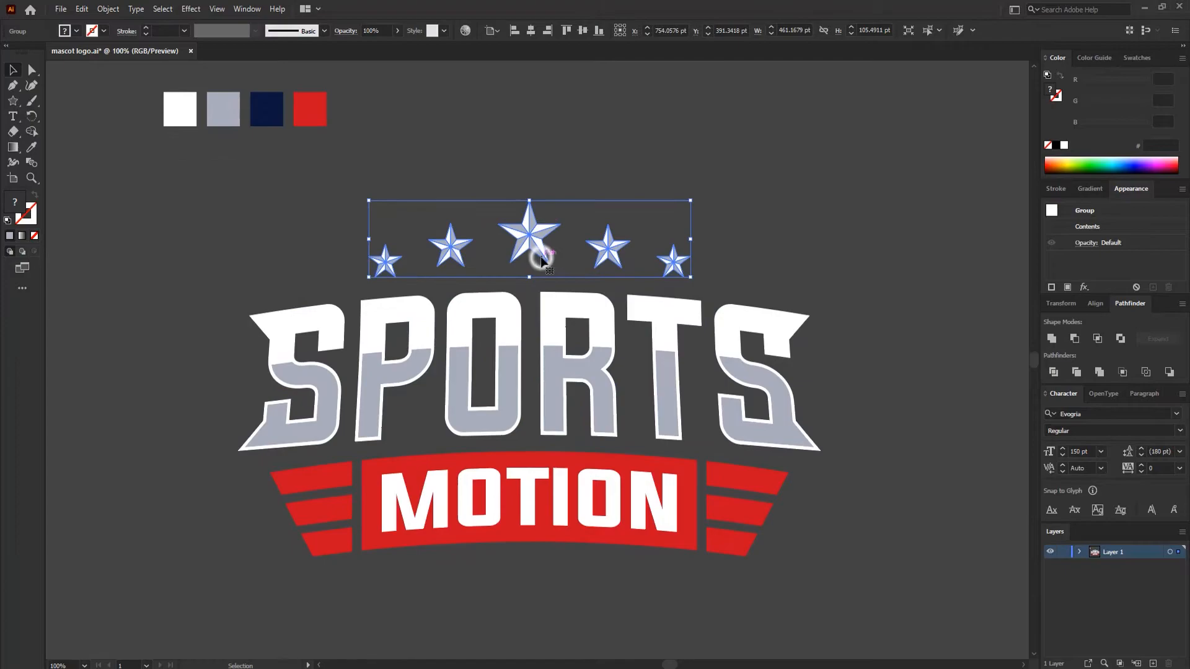
{"action": "right_click", "coordinate": [537, 235]}
{"action": "left_click", "coordinate": [527, 223]}
{"action": "left_click_drag", "start_coordinate": [535, 227], "coordinate": [533, 580]}
{"action": "scroll", "coordinate": [522, 451], "scroll_direction": "down", "scroll_amount": 4}
- Reflect the lower star row across the horizontal axis and shift it slightly further down from the banner
{"action": "right_click", "coordinate": [523, 449]}
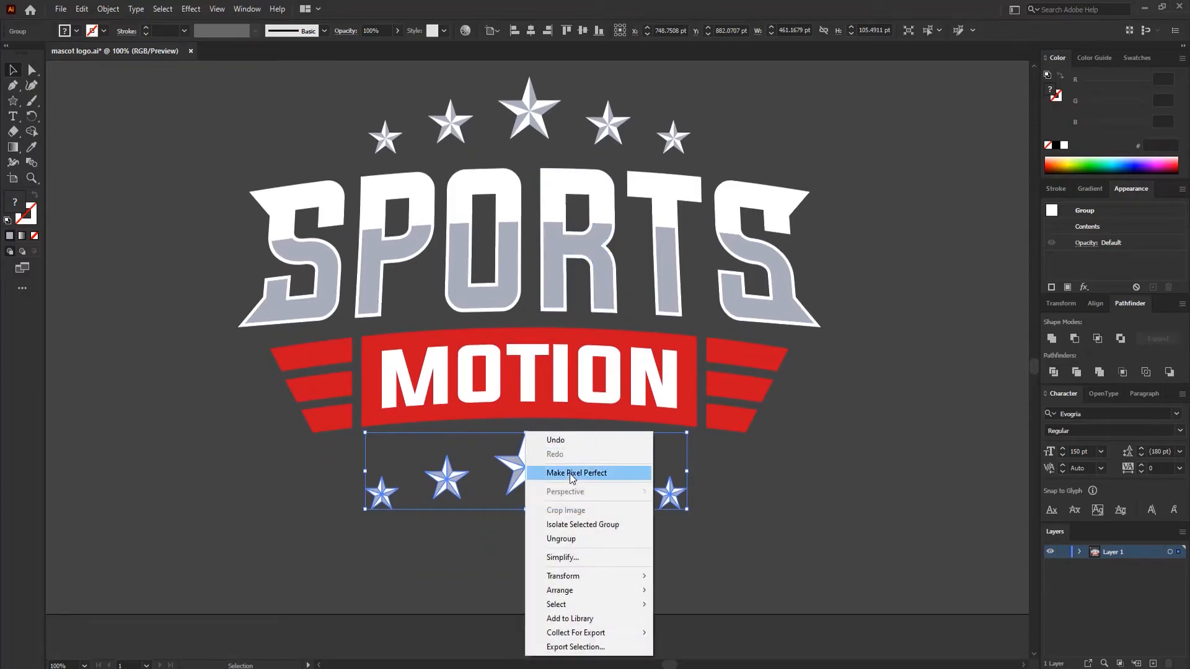
{"action": "mouse_move", "coordinate": [575, 593]}
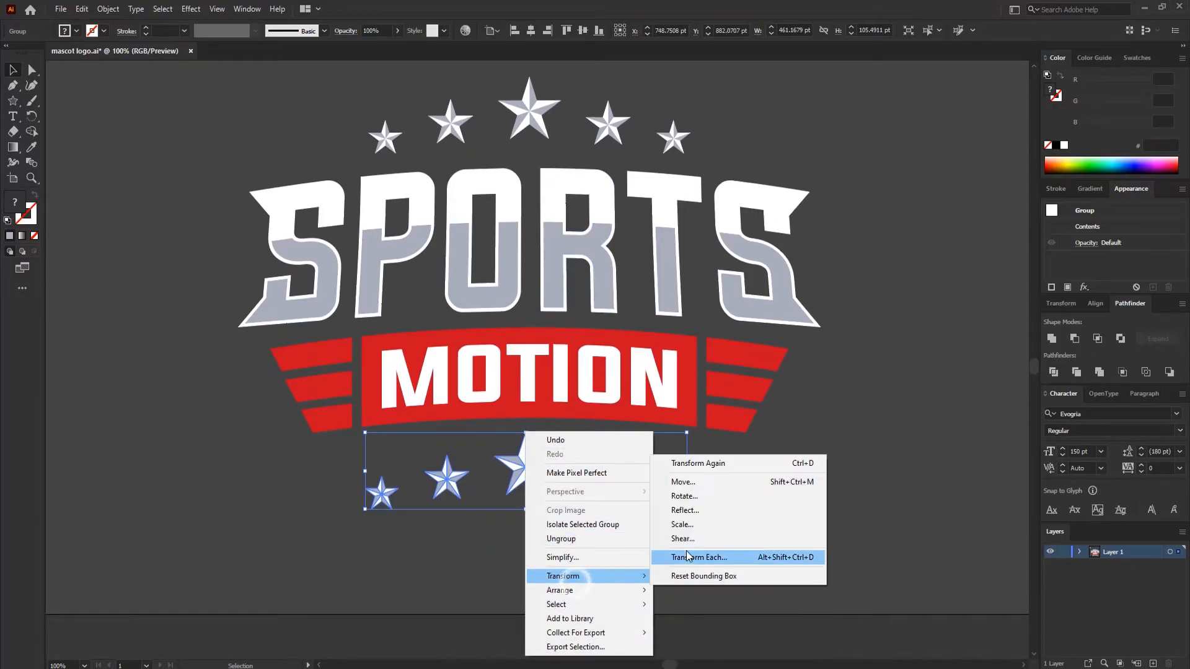
{"action": "left_click", "coordinate": [677, 509]}
{"action": "left_click", "coordinate": [415, 214]}
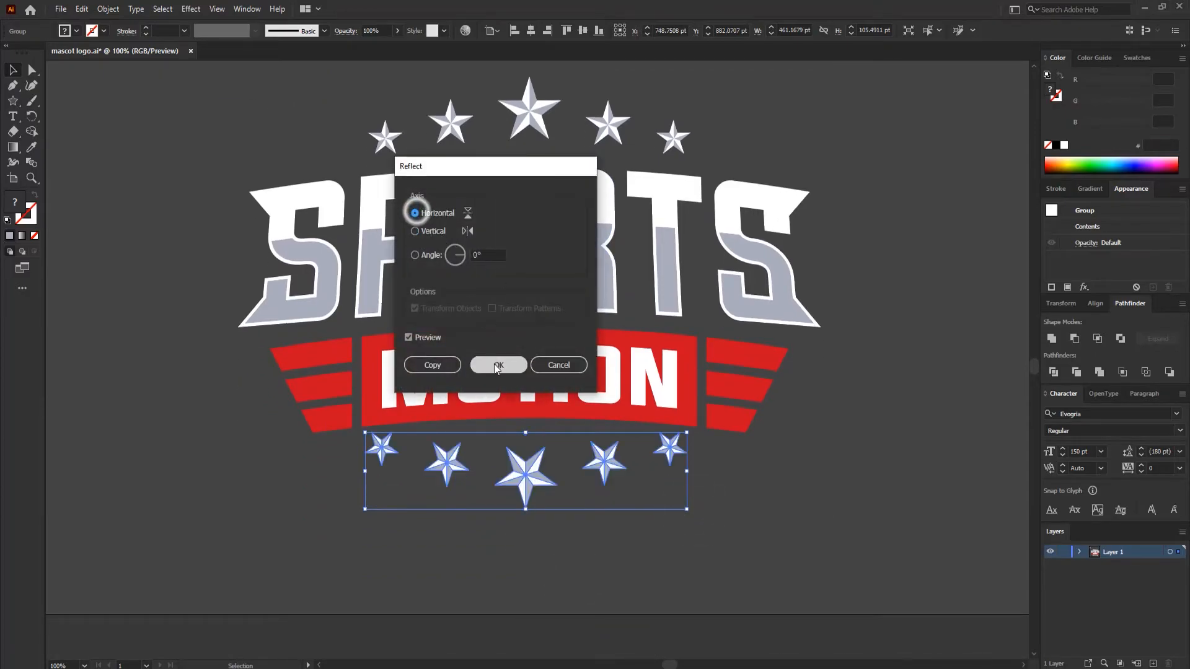
{"action": "left_click", "coordinate": [498, 365]}
{"action": "left_click_drag", "start_coordinate": [527, 483], "coordinate": [528, 496]}
- Ungroup the lower star row and delete its two outermost small stars
{"action": "right_click", "coordinate": [606, 478]}
{"action": "left_click", "coordinate": [654, 361]}
{"action": "left_click", "coordinate": [738, 537]}
{"action": "left_click", "coordinate": [666, 466]}
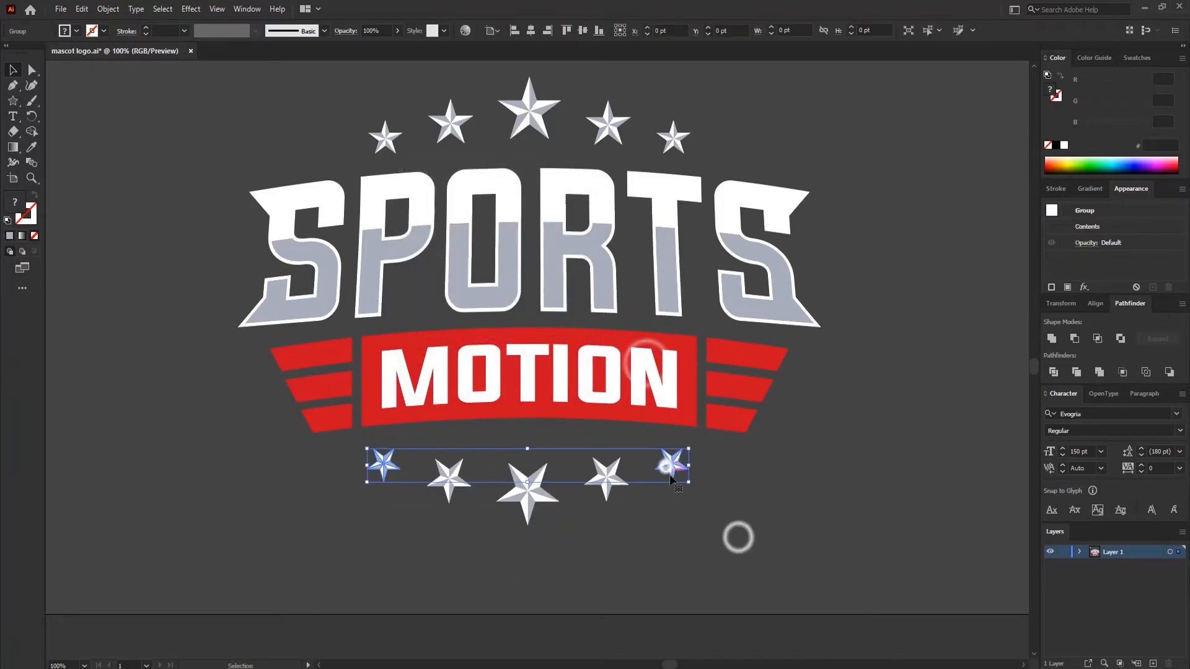
{"action": "key", "text": "Delete"}
- Group the three remaining lower stars, enlarge the group and position it just below the MOTION banner
{"action": "left_click", "coordinate": [532, 501]}
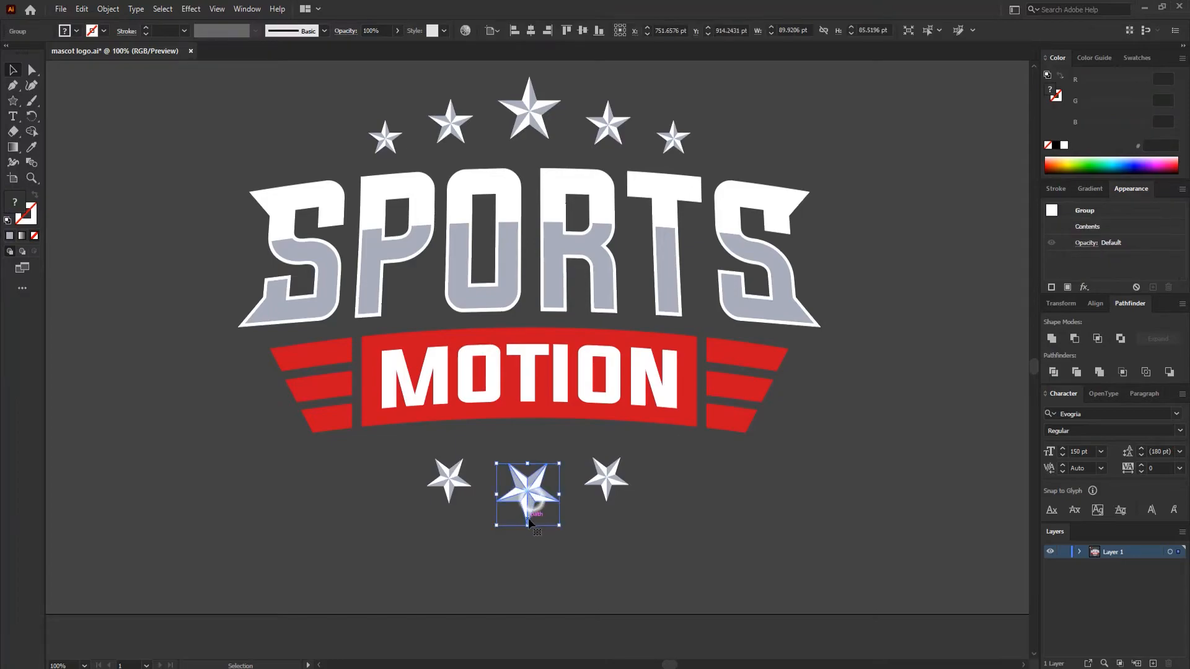
{"action": "left_click_drag", "start_coordinate": [409, 479], "coordinate": [409, 479]}
{"action": "right_click", "coordinate": [532, 514]}
{"action": "left_click", "coordinate": [596, 365]}
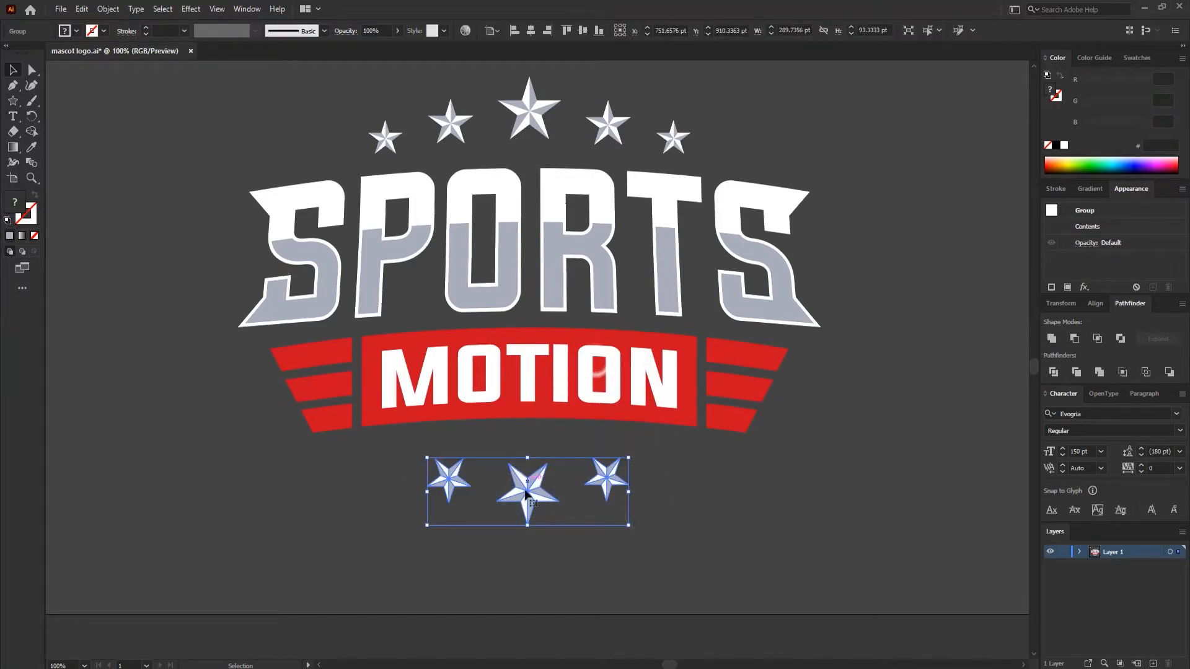
{"action": "left_click_drag", "start_coordinate": [527, 525], "coordinate": [533, 492]}
{"action": "left_click_drag", "start_coordinate": [532, 443], "coordinate": [532, 450]}
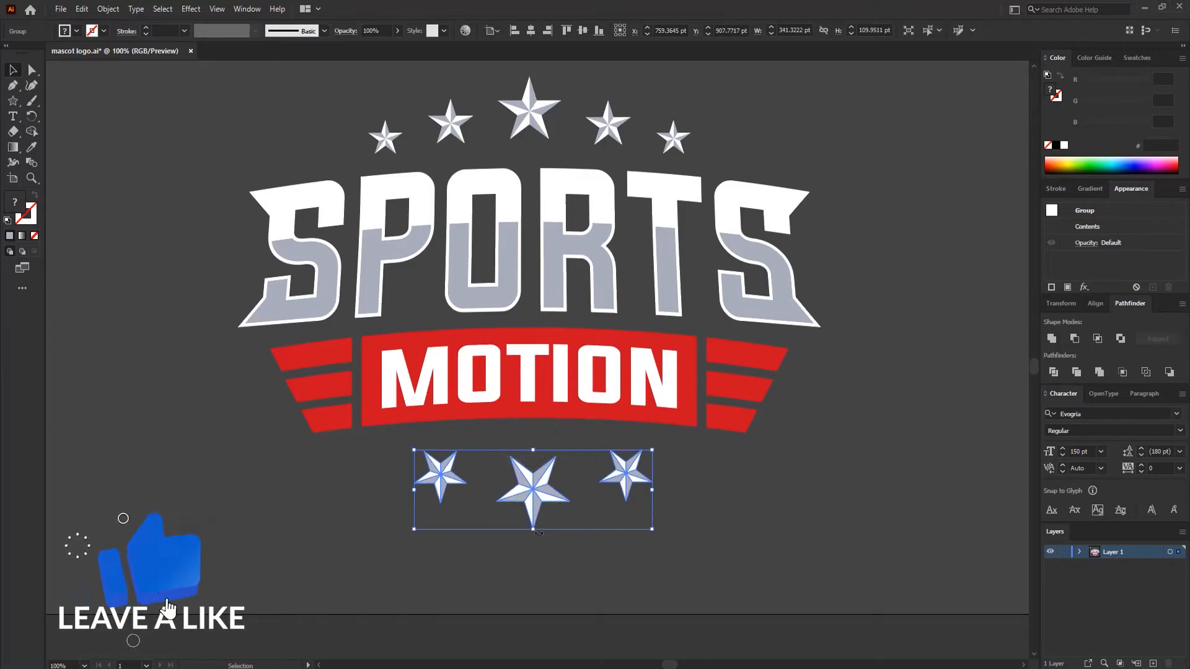
{"action": "mouse_move", "coordinate": [534, 526]}
{"action": "left_mouse_down"}
{"action": "mouse_move", "coordinate": [523, 531]}
{"action": "mouse_move", "coordinate": [541, 520]}
{"action": "left_mouse_up"}
{"action": "left_click", "coordinate": [766, 486]}
- Select all logo parts and centre them horizontally on each other
{"action": "scroll", "coordinate": [671, 495], "scroll_direction": "up", "scroll_amount": 2}
{"action": "key", "text": "ctrl+a"}
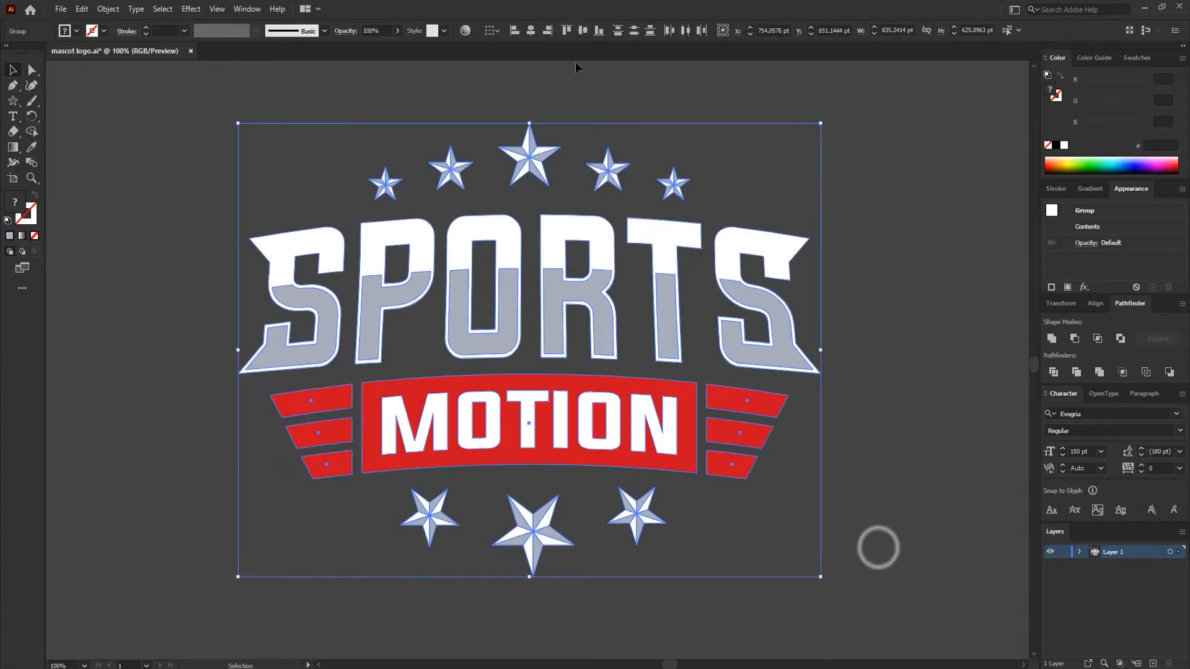
{"action": "left_click", "coordinate": [528, 32]}
{"action": "left_click", "coordinate": [861, 444]}
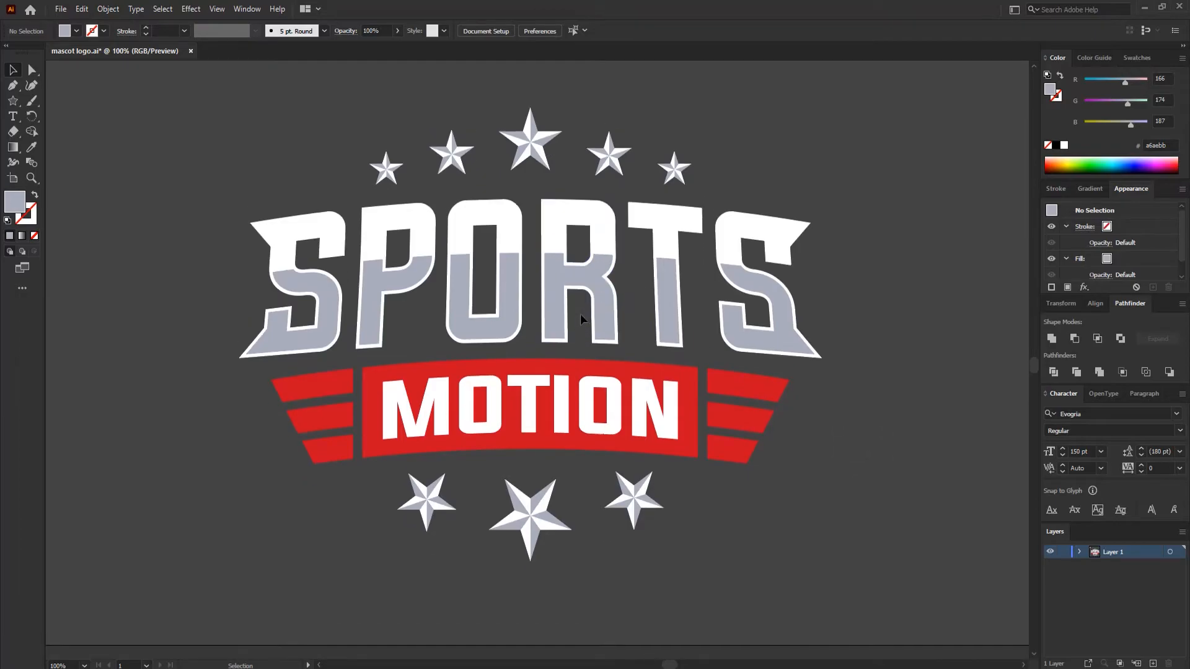
- Move the logo to the artboard's centre and the colour swatches to its upper-left corner, and save the file
{"action": "key", "text": "ctrl+minus"}
{"action": "key", "text": "ctrl+minus"}
{"action": "scroll", "coordinate": [580, 314], "scroll_direction": "up", "scroll_amount": 2}
{"action": "left_click_drag", "start_coordinate": [369, 286], "coordinate": [713, 531]}
{"action": "left_click_drag", "start_coordinate": [563, 371], "coordinate": [575, 340]}
{"action": "left_click_drag", "start_coordinate": [379, 246], "coordinate": [328, 197]}
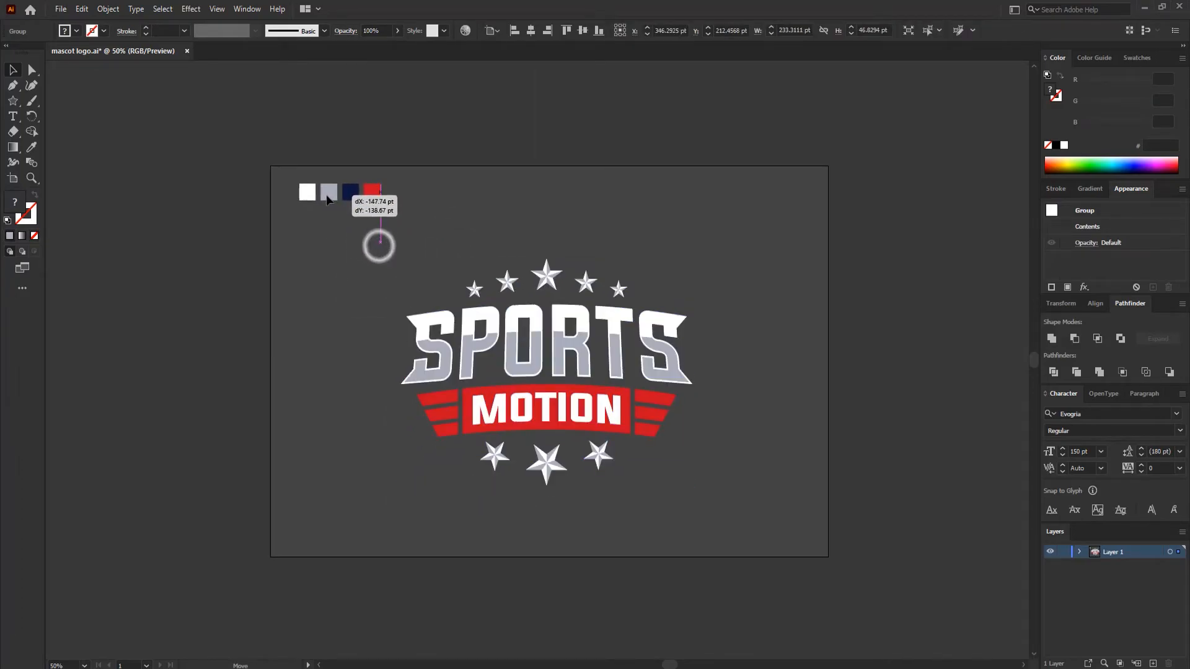
{"action": "key", "text": "ctrl+s"}
- With the Pen tool, draw the left shield half's stepped, curved upper edge from above the top star outward beyond the SPORTS lettering
{"action": "key", "text": "ctrl+plus"}
{"action": "key", "text": "space"}
{"action": "left_click_drag", "start_coordinate": [889, 494], "coordinate": [587, 283]}
{"action": "left_click", "coordinate": [711, 405]}
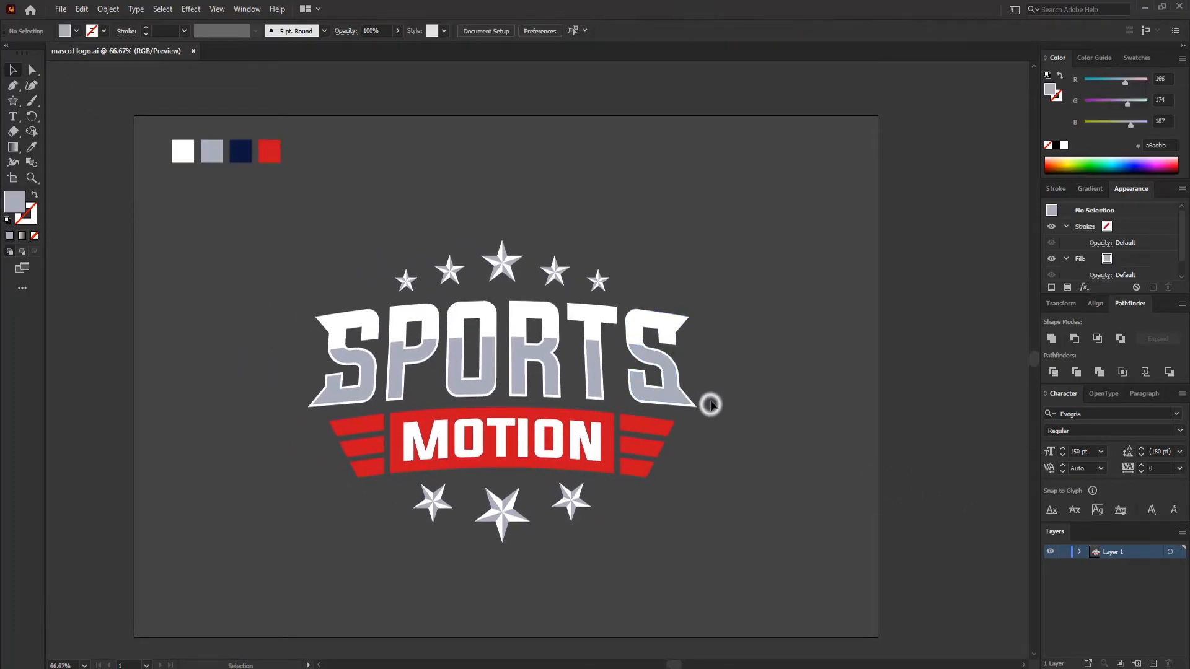
{"action": "key", "text": "ctrl+plus"}
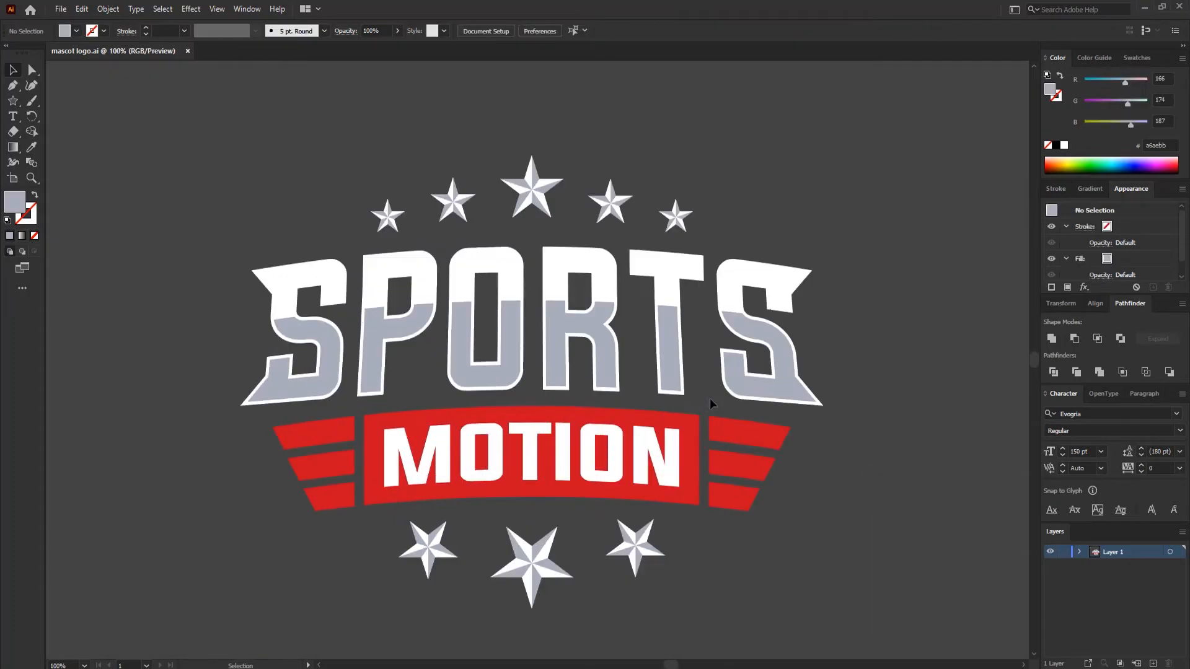
{"action": "key", "text": "ctrl+0"}
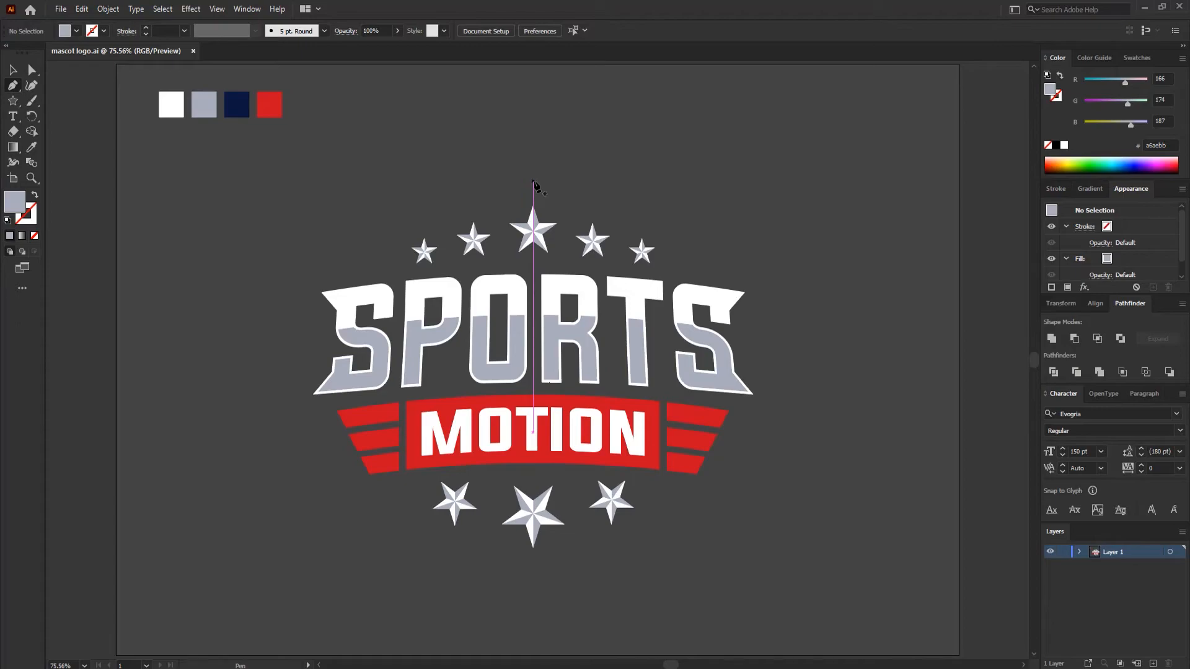
{"action": "left_click", "coordinate": [533, 182]}
{"action": "left_click_drag", "start_coordinate": [393, 232], "coordinate": [324, 277]}
{"action": "left_click", "coordinate": [393, 233]}
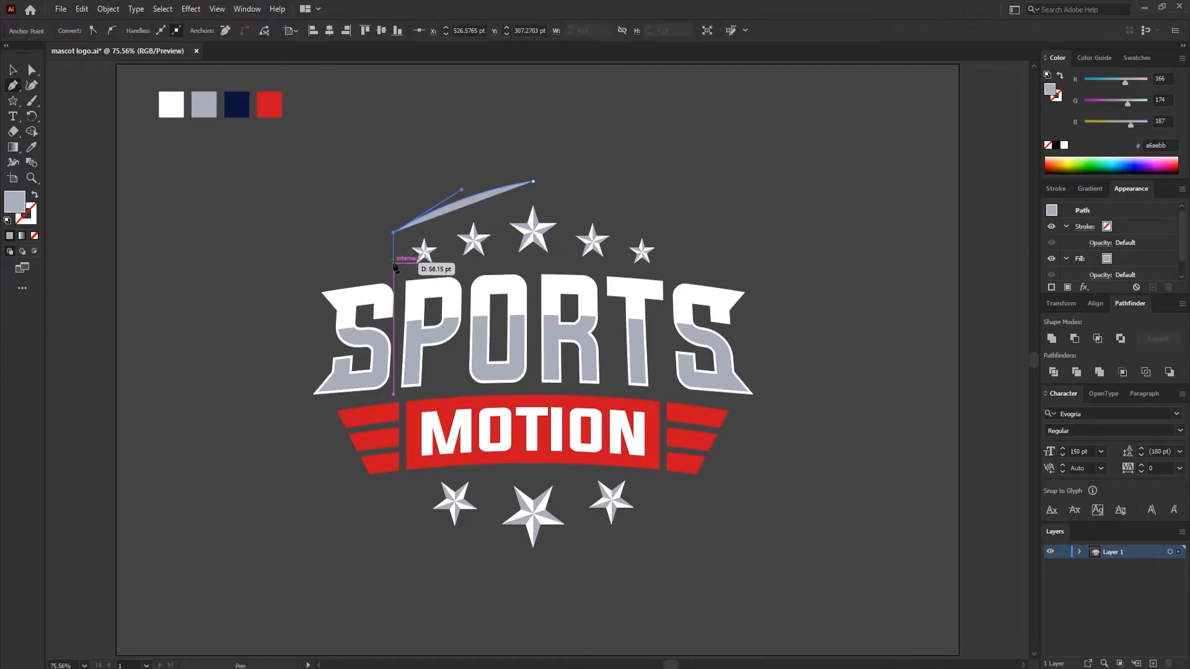
{"action": "left_click", "coordinate": [393, 262]}
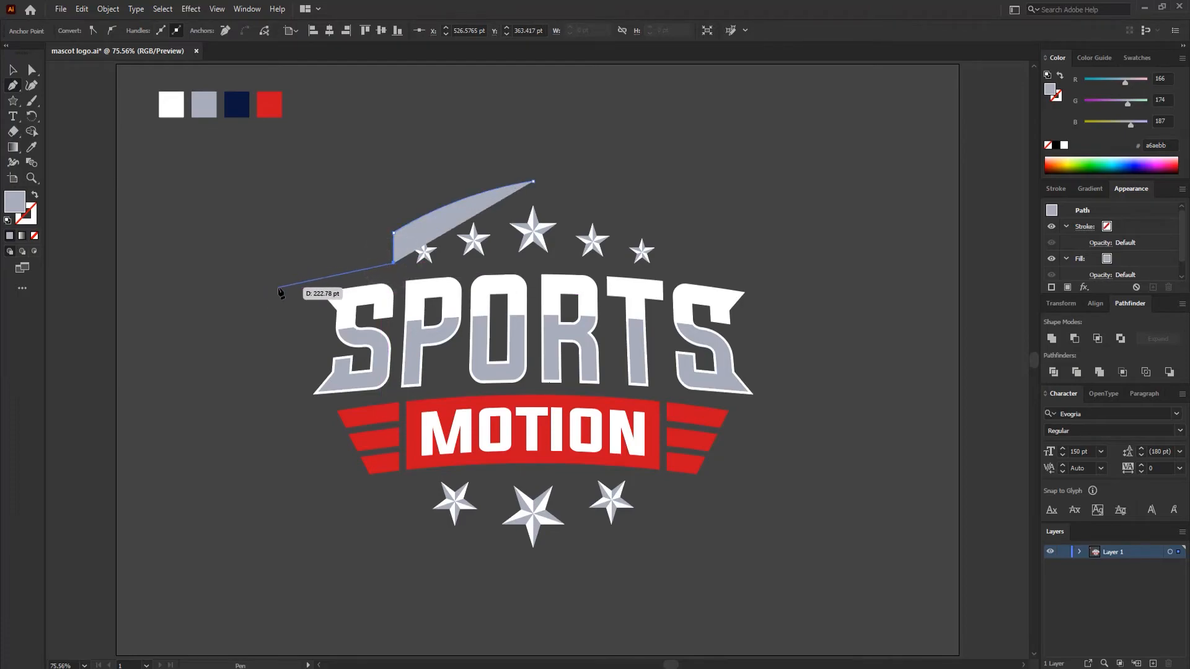
{"action": "left_click_drag", "start_coordinate": [267, 299], "coordinate": [230, 310]}
{"action": "left_click", "coordinate": [277, 289]}
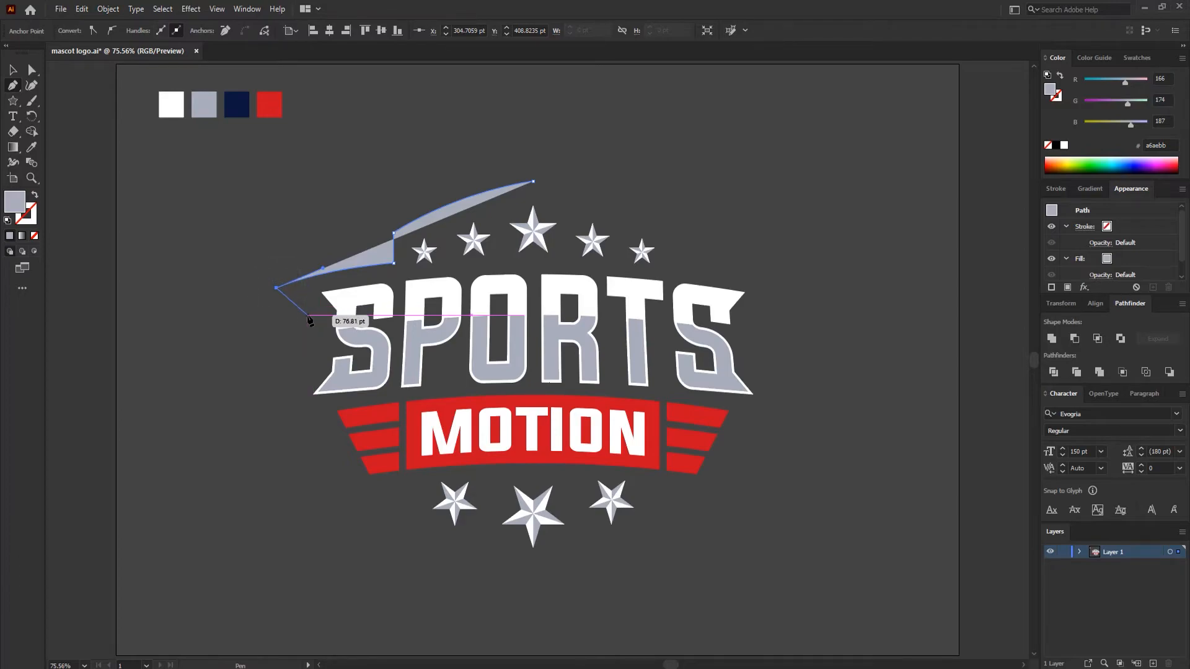
- Continue the shield path with straight segments down its left side, forming a notch, a lower spike and a slanted edge beside the banner
{"action": "left_click", "coordinate": [308, 316]}
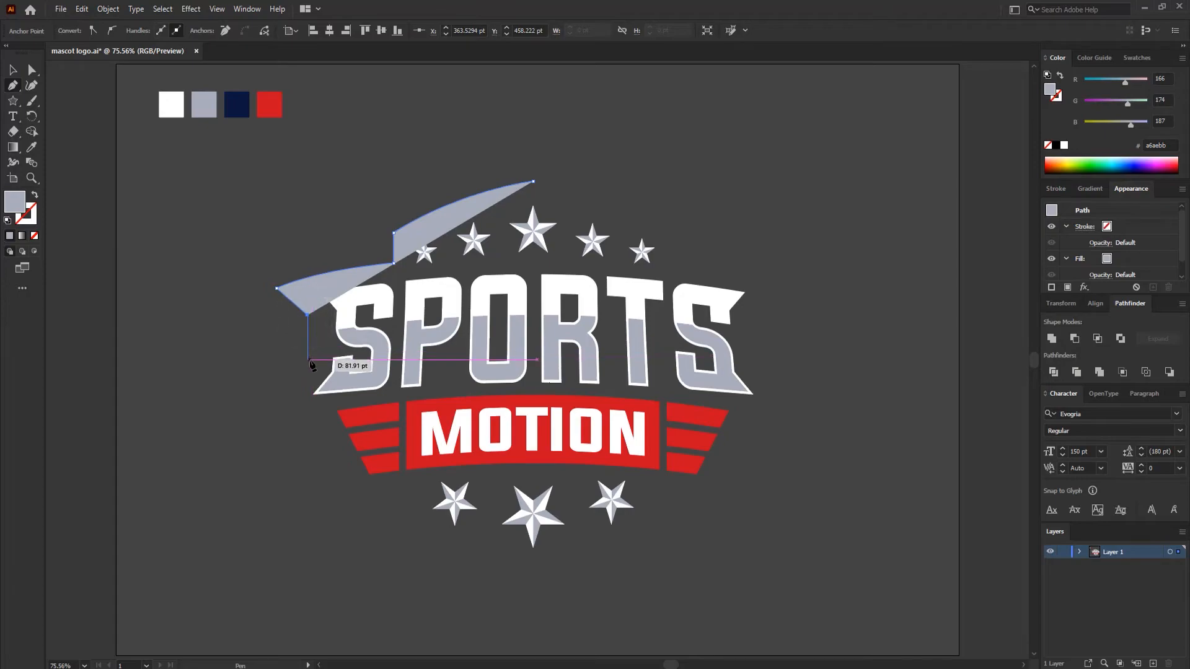
{"action": "left_click", "coordinate": [308, 360]}
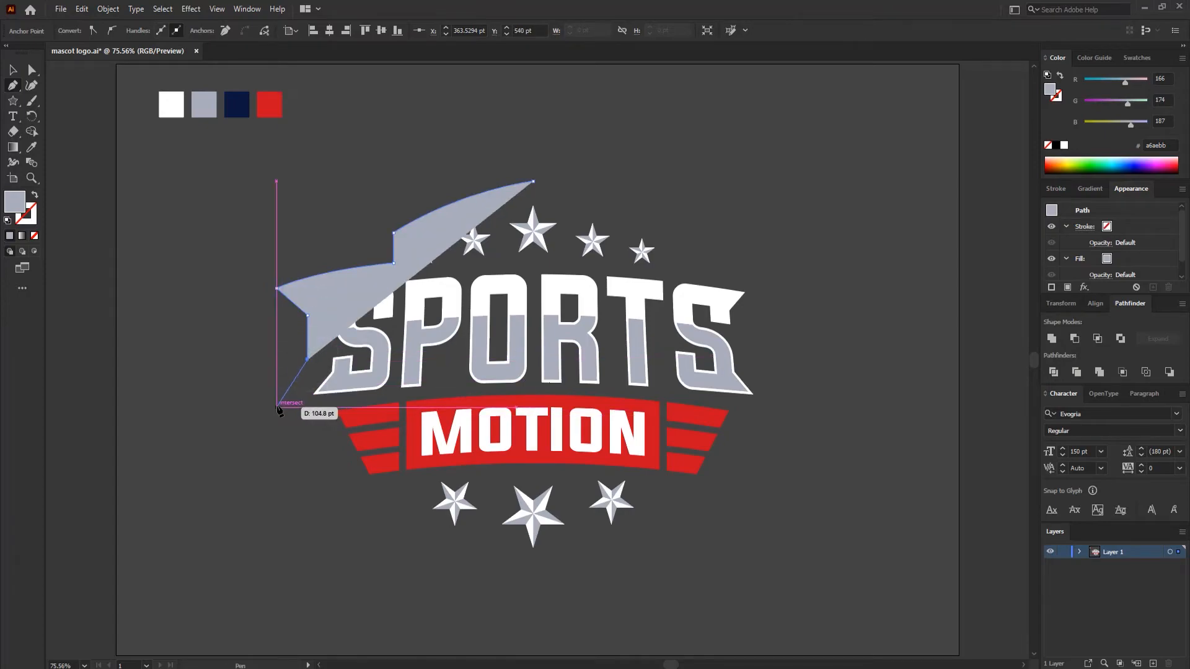
{"action": "left_click", "coordinate": [277, 407]}
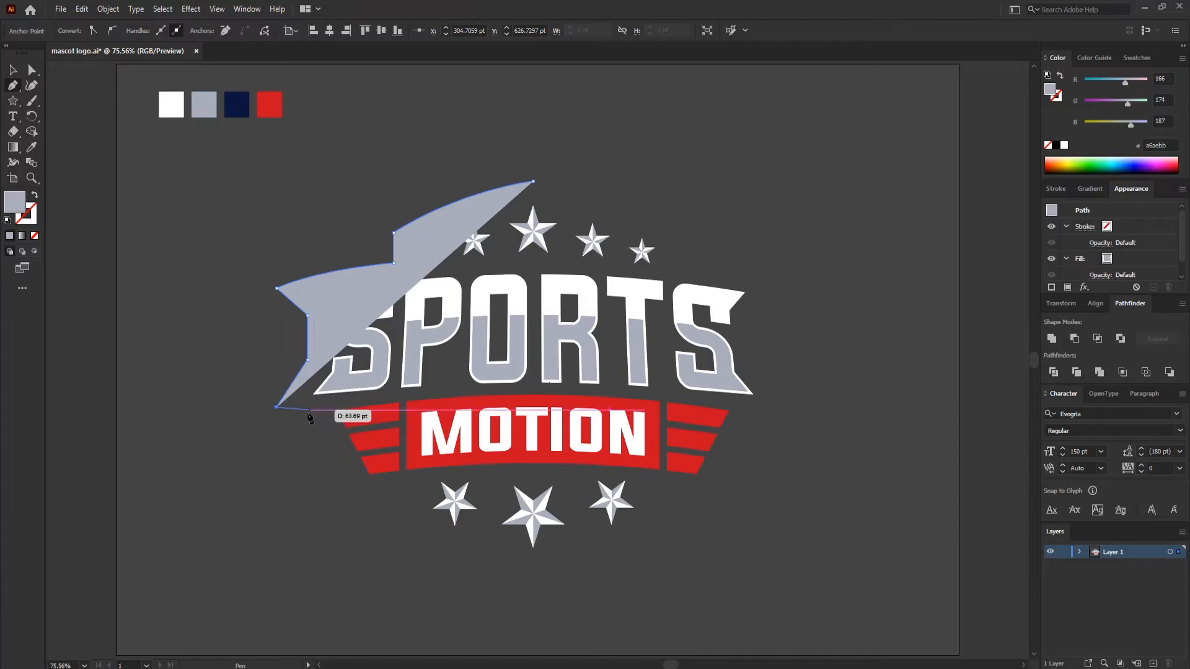
{"action": "key", "text": "ctrl+z"}
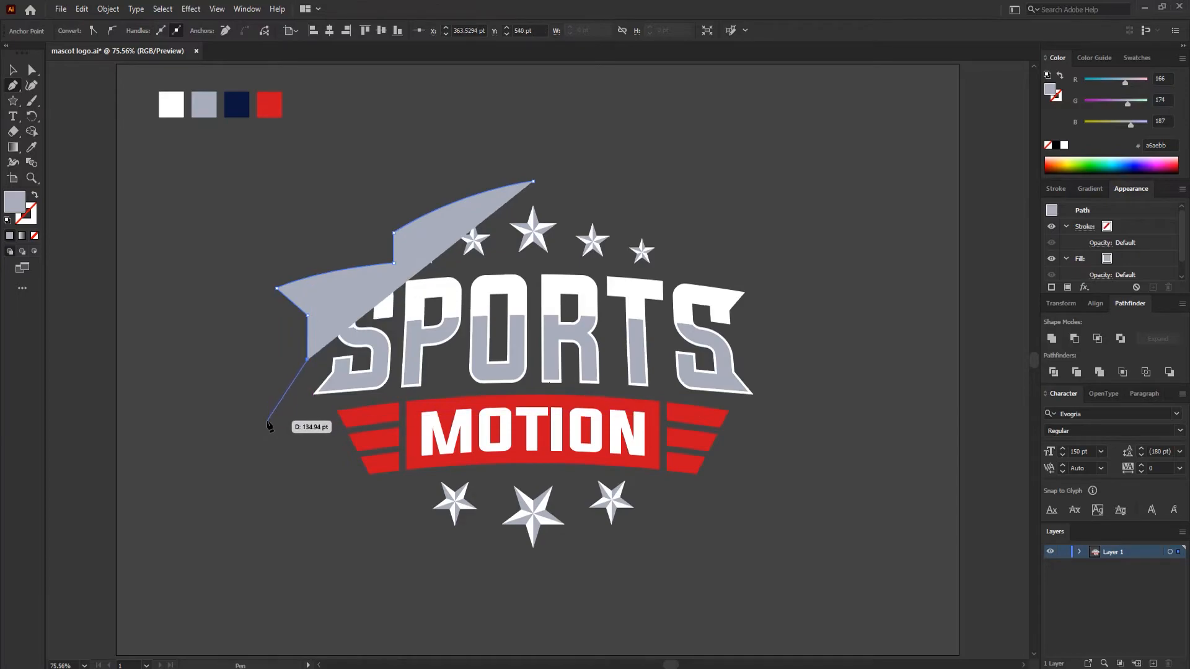
{"action": "left_click", "coordinate": [265, 421]}
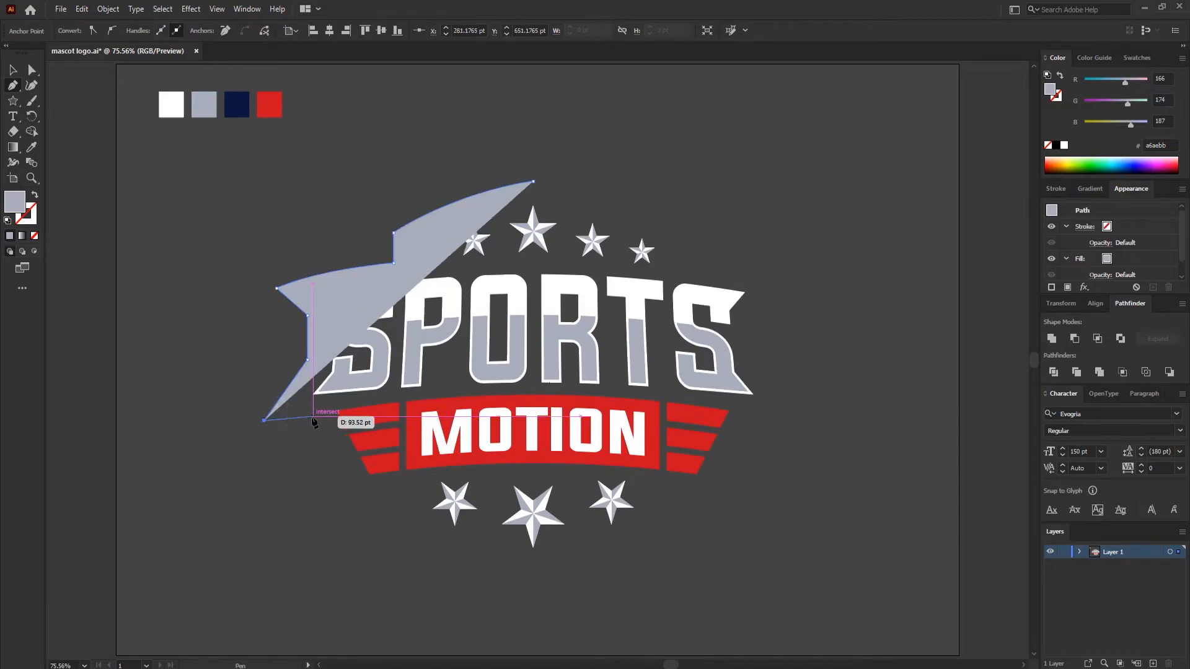
{"action": "left_click", "coordinate": [308, 416]}
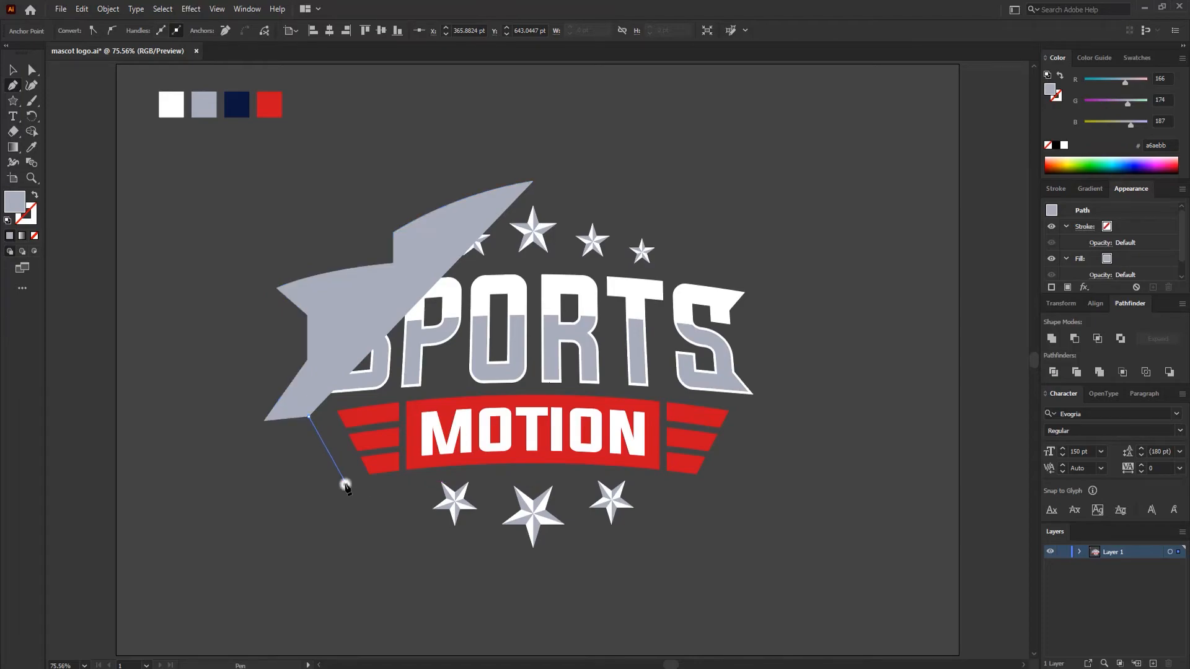
{"action": "left_click", "coordinate": [345, 483]}
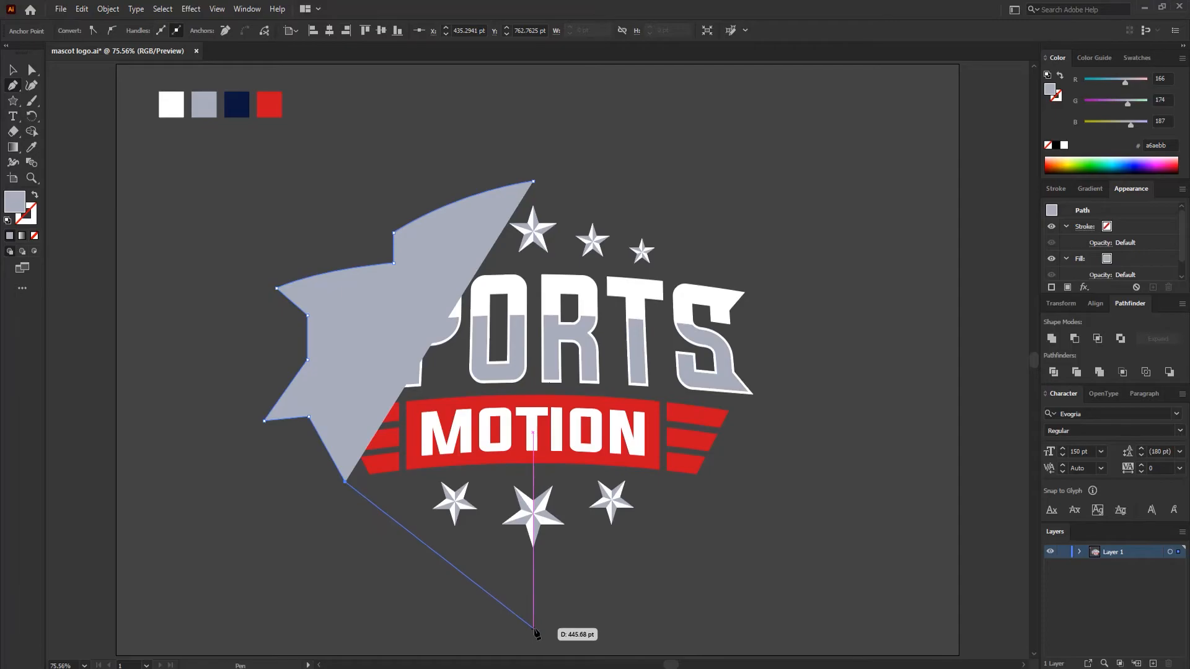
- Curve the shield path to a bottom tip on the logo's centre axis and close it at the starting point with a straight edge
{"action": "left_click_drag", "start_coordinate": [534, 630], "coordinate": [659, 558]}
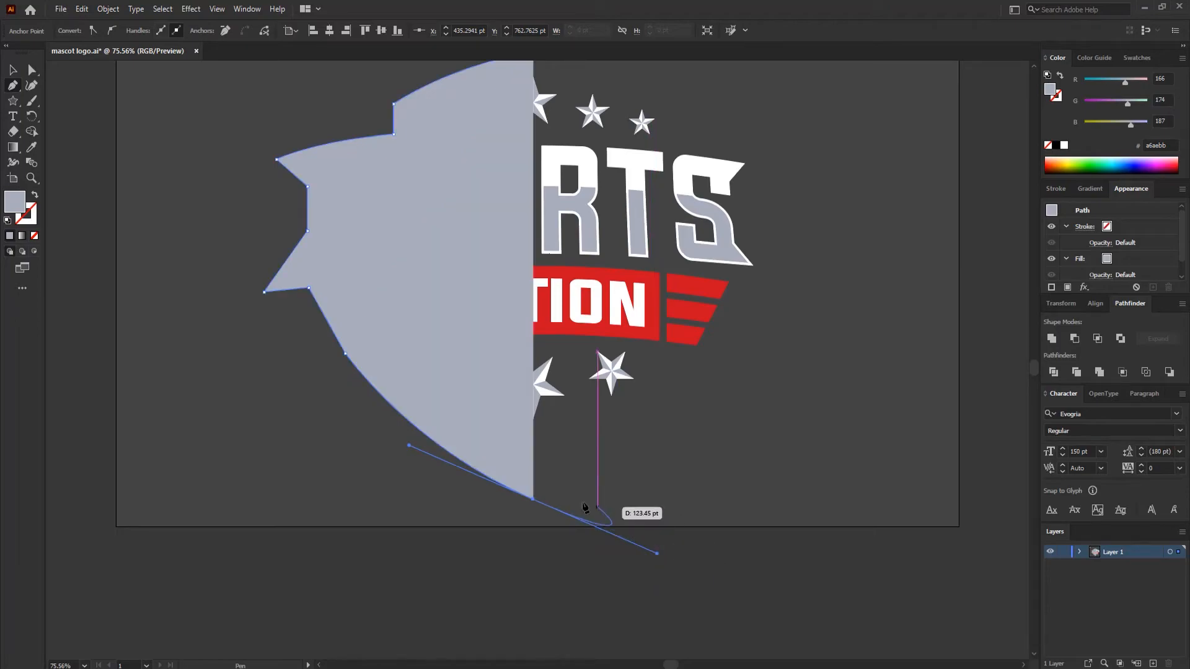
{"action": "left_click", "coordinate": [533, 500]}
{"action": "scroll", "coordinate": [542, 62], "scroll_direction": "up", "scroll_amount": 3}
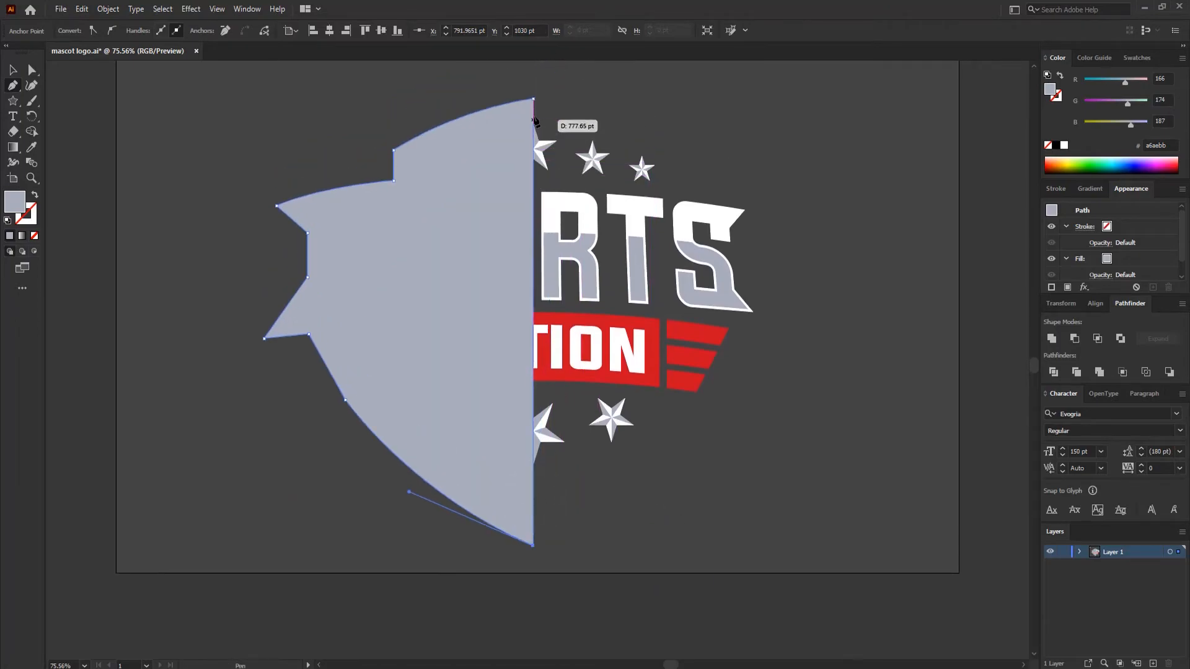
{"action": "left_click", "coordinate": [533, 98]}
{"action": "scroll", "coordinate": [176, 175], "scroll_direction": "up", "scroll_amount": 5}
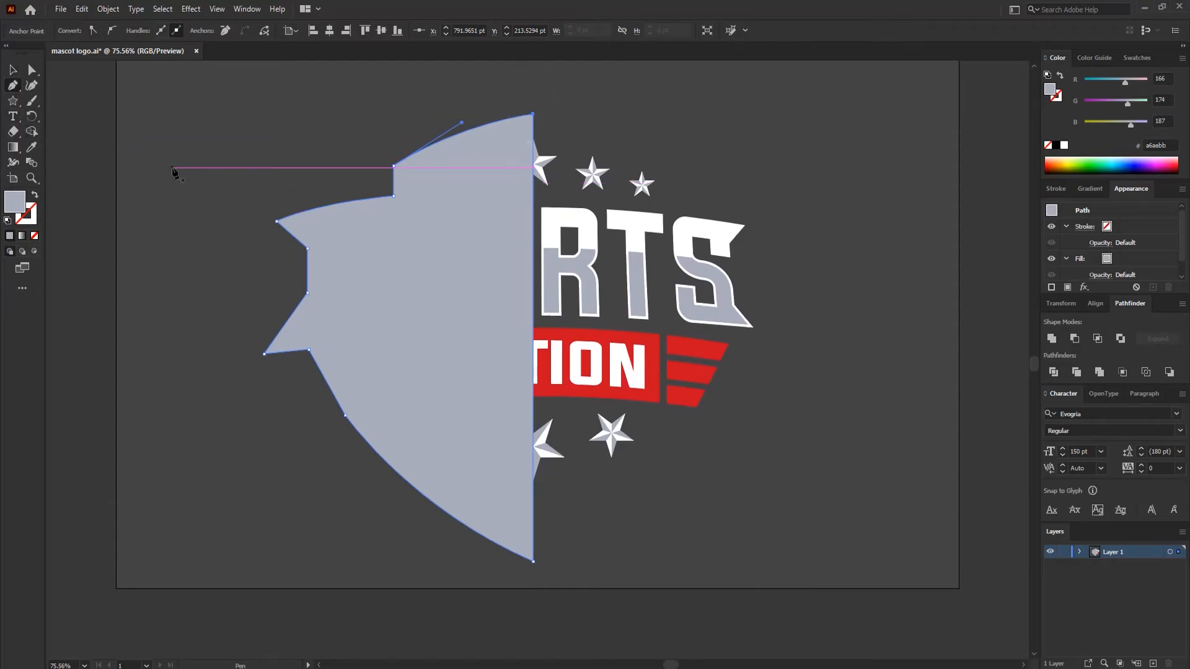
- Fill the half shield with the navy swatch colour and bring it to the front
{"action": "left_click", "coordinate": [237, 99]}
{"action": "key", "text": "v"}
{"action": "right_click", "coordinate": [446, 259]}
{"action": "mouse_move", "coordinate": [480, 494]}
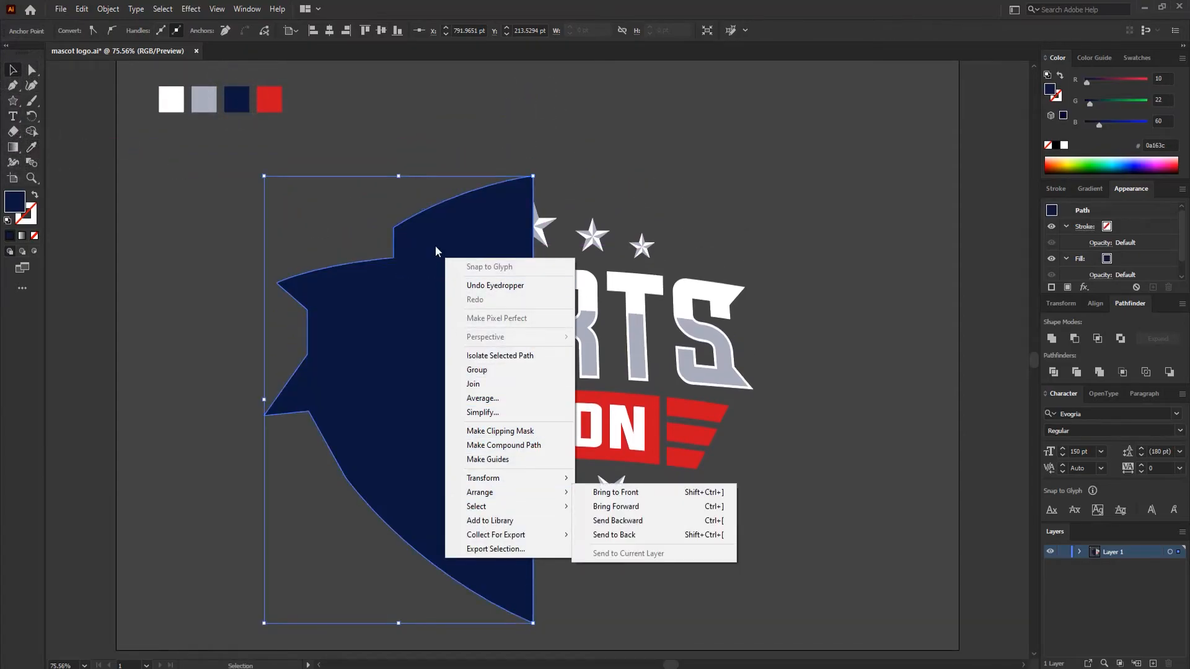
{"action": "left_click", "coordinate": [613, 489]}
- Duplicate the half shield, reflect the copy across the vertical axis and place it against the original as the right half
{"action": "left_click_drag", "start_coordinate": [443, 344], "coordinate": [451, 343]}
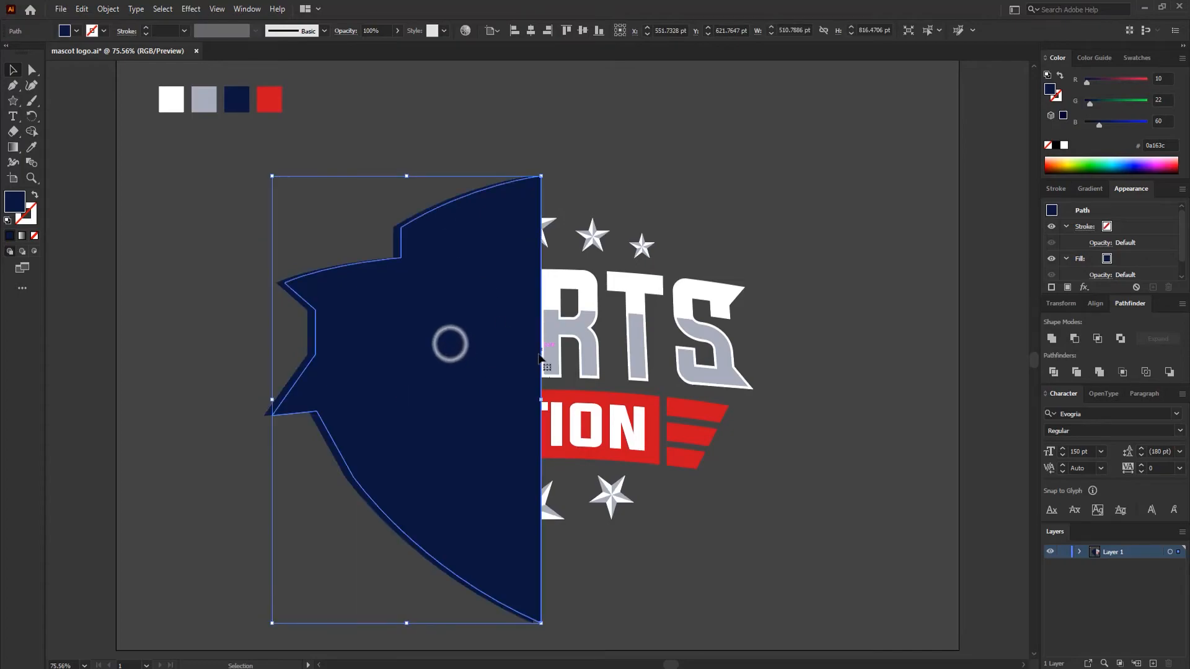
{"action": "right_click", "coordinate": [476, 358]}
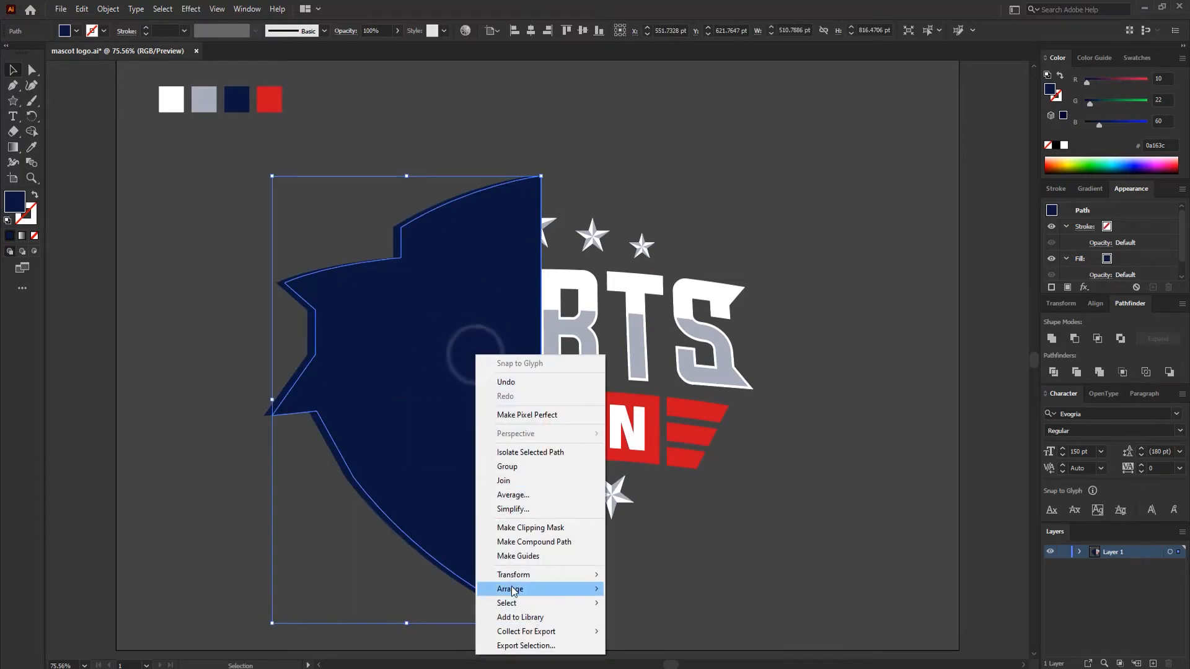
{"action": "mouse_move", "coordinate": [520, 577]}
{"action": "left_click", "coordinate": [642, 511]}
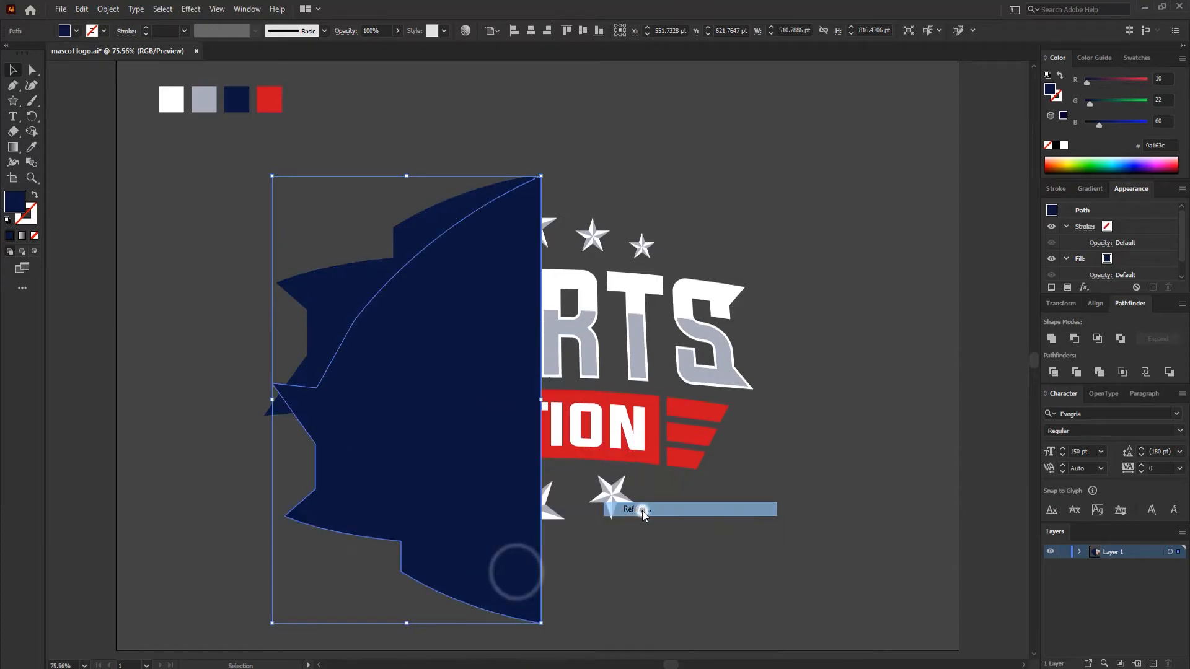
{"action": "left_click", "coordinate": [416, 215]}
{"action": "left_click", "coordinate": [414, 230]}
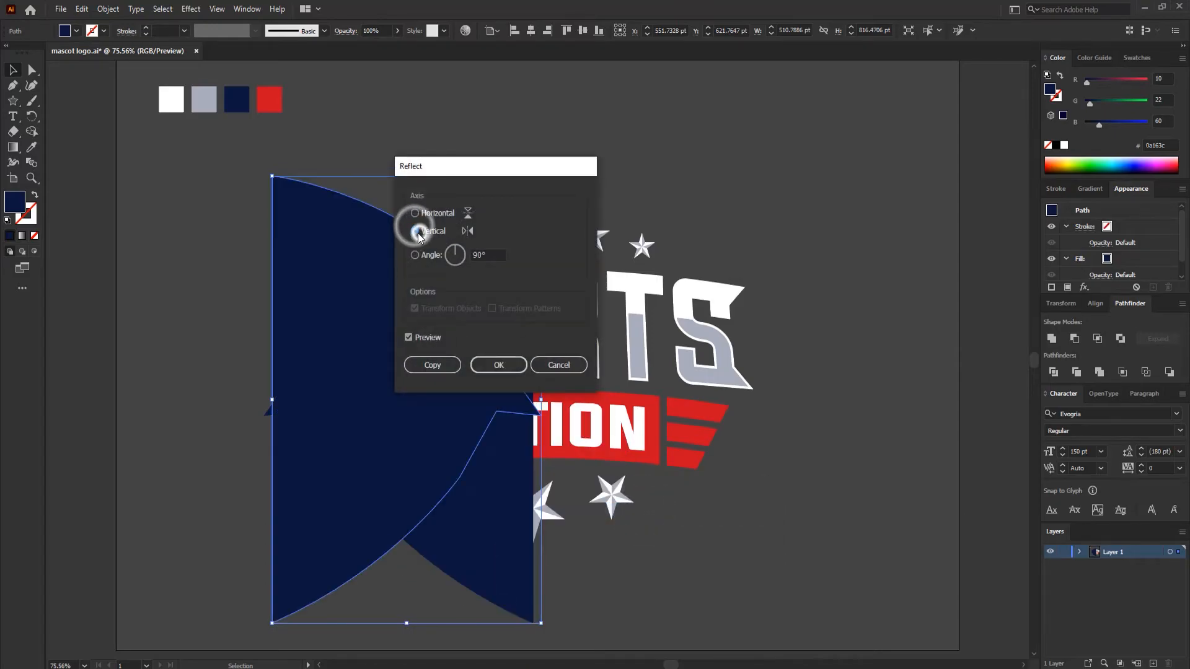
{"action": "left_click", "coordinate": [498, 365]}
{"action": "left_click_drag", "start_coordinate": [423, 357], "coordinate": [682, 357]}
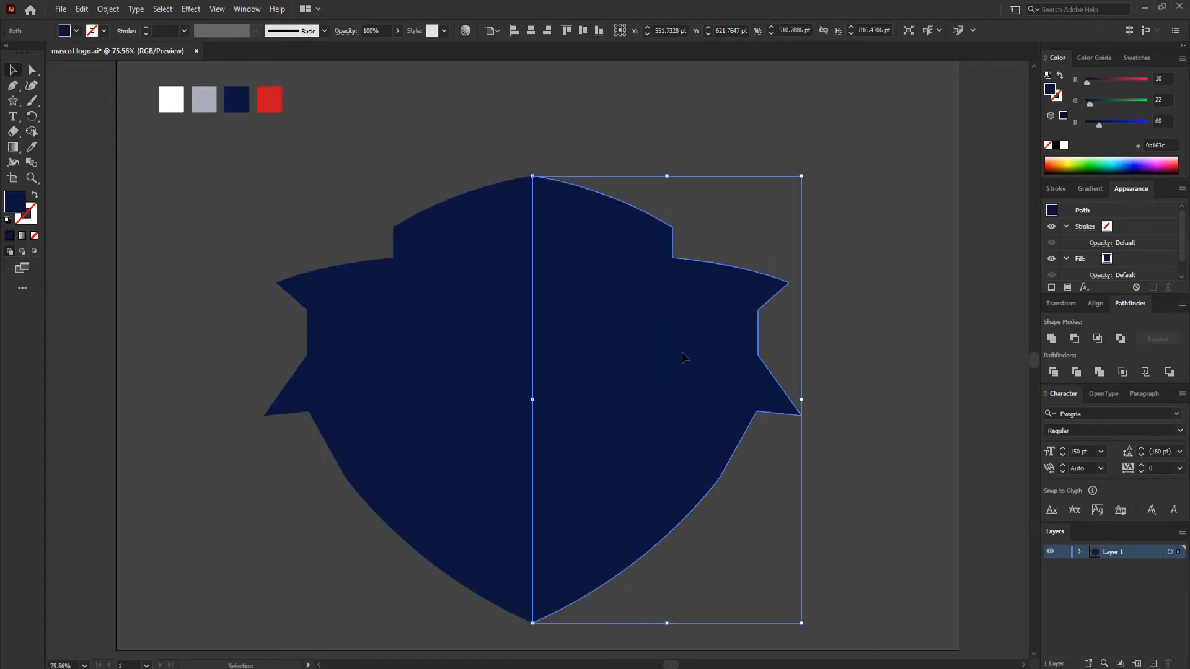
- Close the centre seam between the two shield halves and merge them into one shape with the Shape Builder tool
{"action": "left_click", "coordinate": [687, 184]}
{"action": "key", "text": "ctrl+equal"}
{"action": "key", "text": "ctrl+equal"}
{"action": "left_click_drag", "start_coordinate": [581, 145], "coordinate": [612, 353]}
{"action": "left_click", "coordinate": [624, 234]}
{"action": "left_click_drag", "start_coordinate": [494, 162], "coordinate": [605, 229]}
{"action": "left_click", "coordinate": [606, 224]}
{"action": "left_click_drag", "start_coordinate": [550, 169], "coordinate": [586, 223]}
{"action": "left_click", "coordinate": [31, 131]}
{"action": "key", "text": "ctrl+minus"}
{"action": "key", "text": "ctrl+minus"}
{"action": "key", "text": "ctrl+minus"}
- Send the merged navy shield to the back, behind the stars, lettering and banner
{"action": "right_click", "coordinate": [571, 284]}
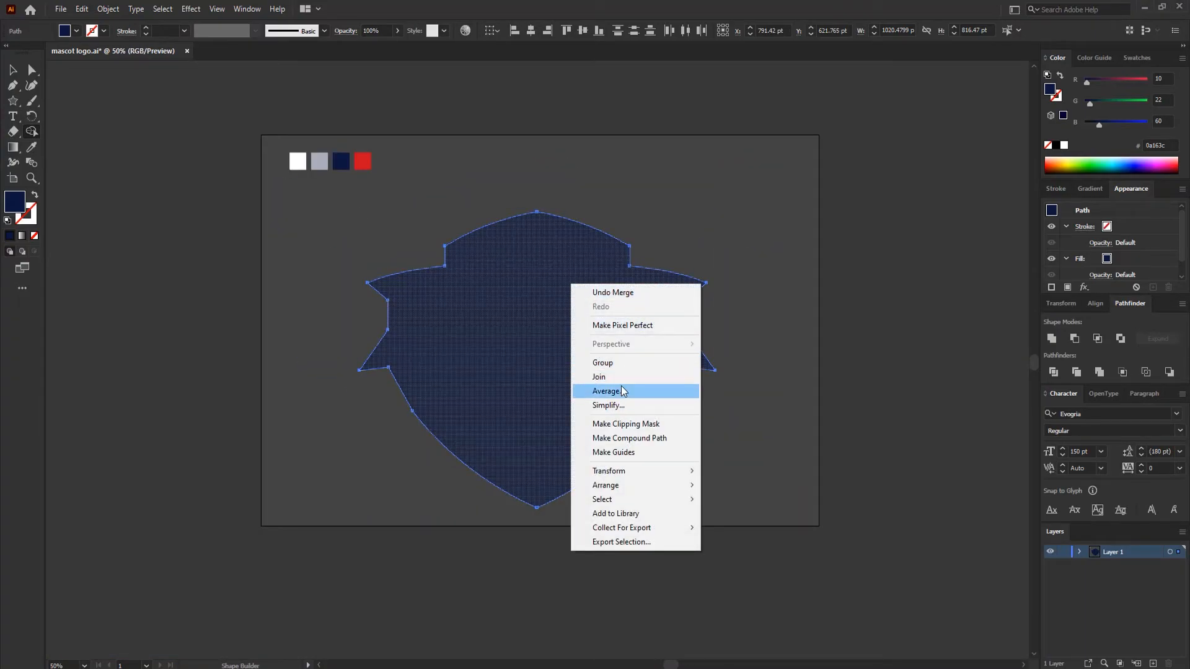
{"action": "mouse_move", "coordinate": [613, 486]}
{"action": "left_click", "coordinate": [757, 523]}
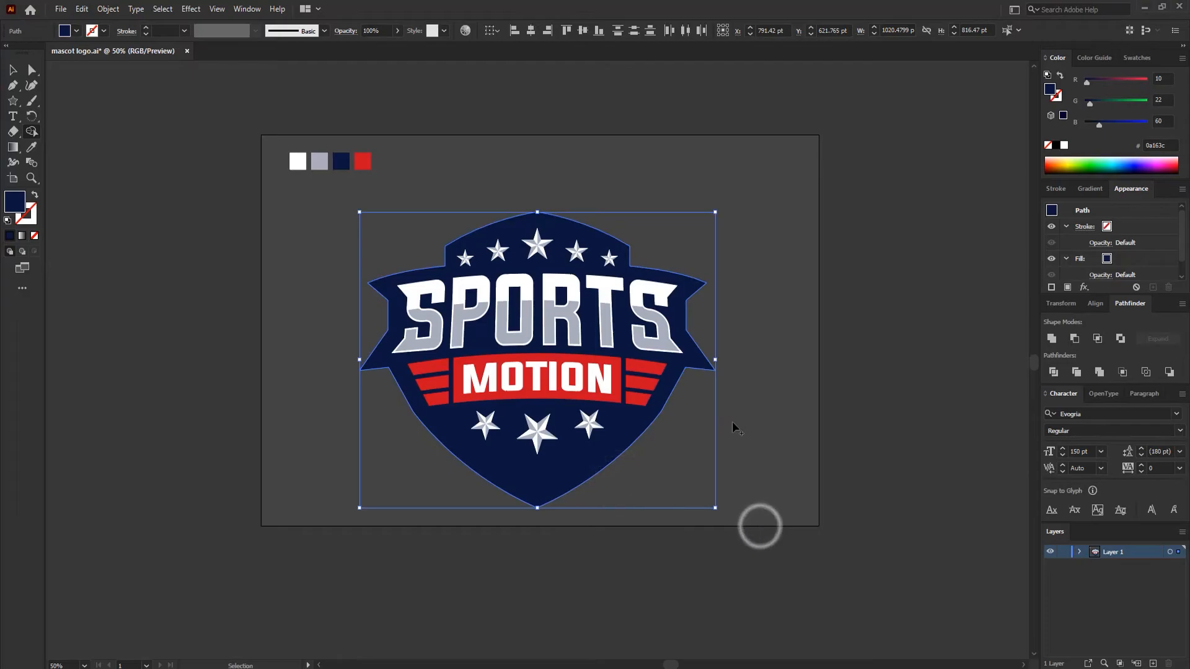
- Move the navy shield's bottom anchor point upward so the shield is about 772 pt high
{"action": "key", "text": "ctrl+equal"}
{"action": "key", "text": "shift+m"}
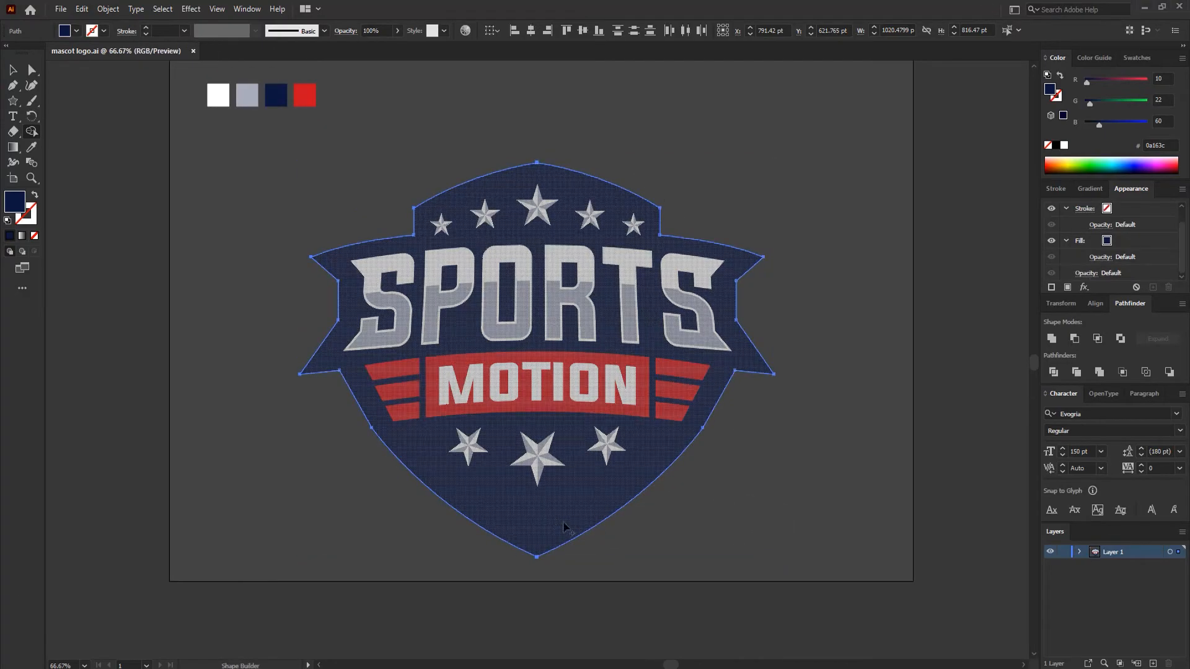
{"action": "left_click", "coordinate": [27, 70]}
{"action": "left_click", "coordinate": [582, 556]}
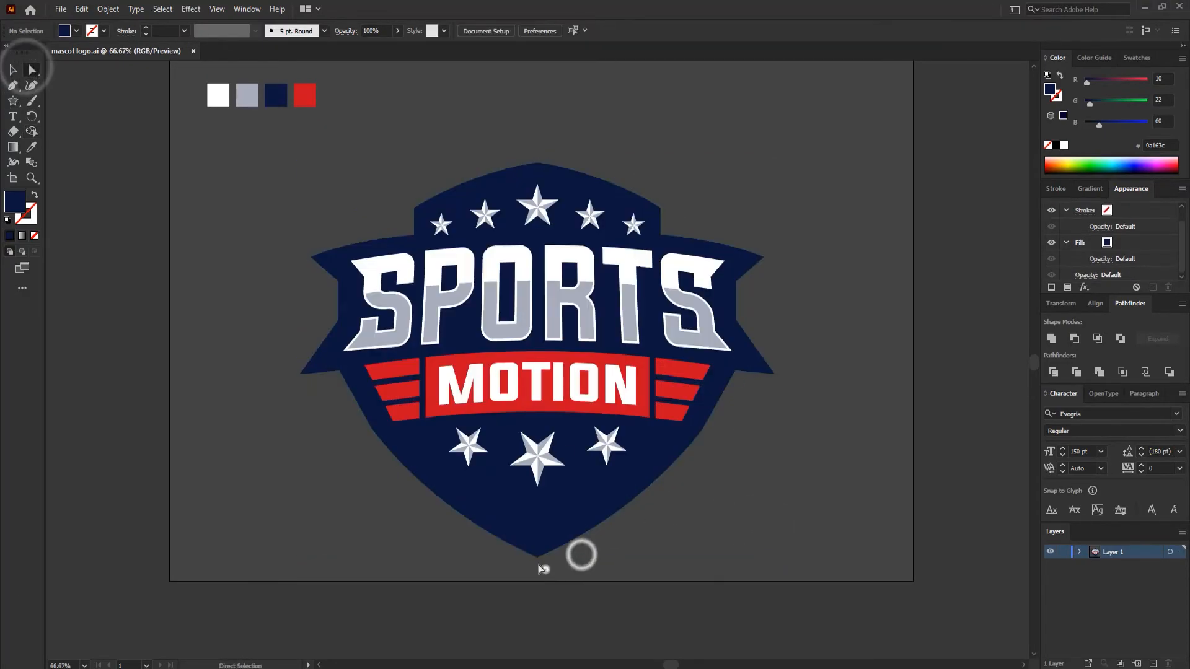
{"action": "left_click", "coordinate": [538, 558]}
{"action": "key", "text": "shift+Up"}
{"action": "key", "text": "shift+Up"}
{"action": "key", "text": "shift+Up"}
{"action": "key", "text": "shift+Up"}
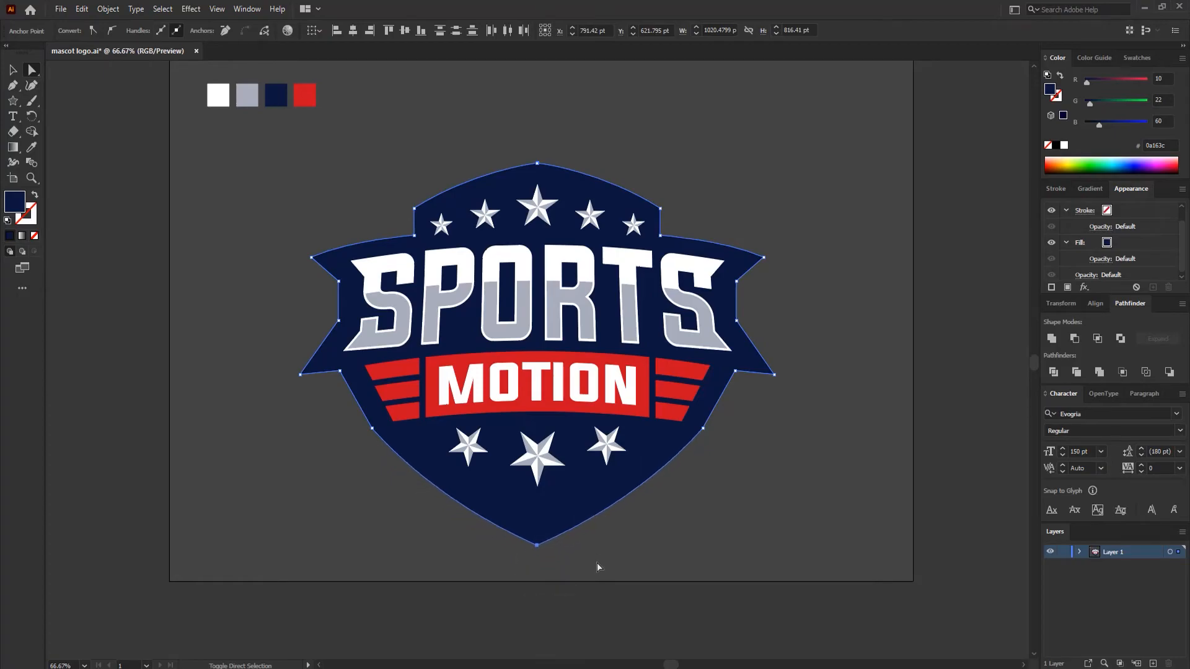
{"action": "key", "text": "v"}
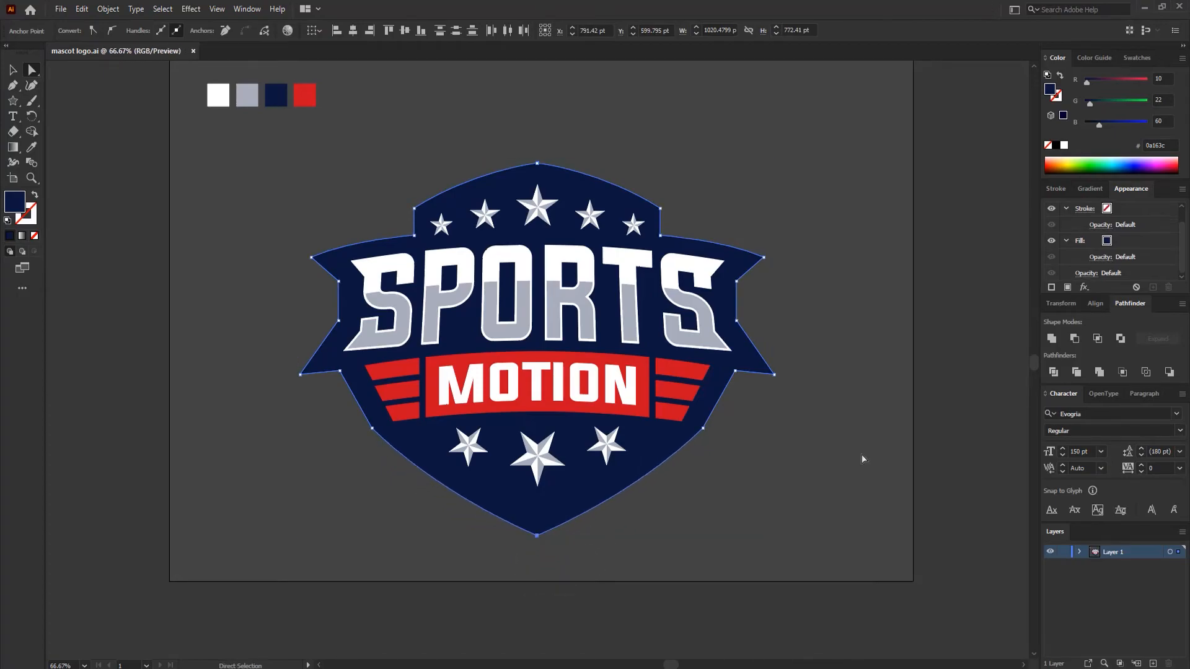
{"action": "left_click", "coordinate": [855, 430]}
{"action": "scroll", "coordinate": [855, 430], "scroll_direction": "up", "scroll_amount": 1}
{"action": "key", "text": "a"}
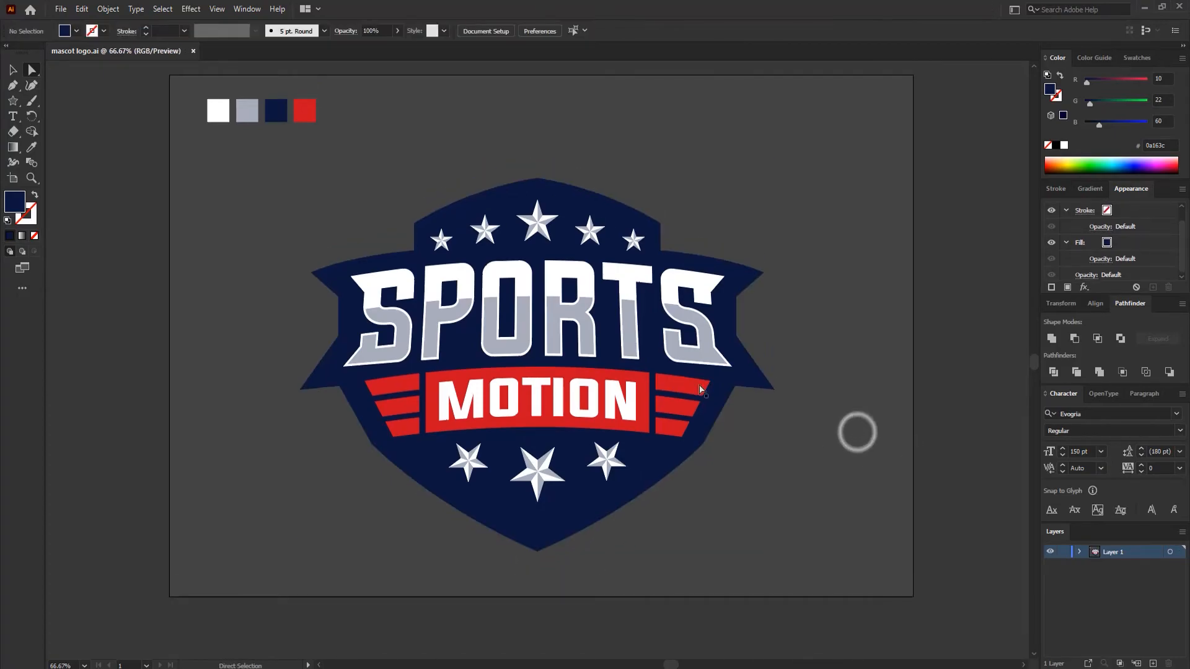
{"action": "left_click", "coordinate": [541, 192]}
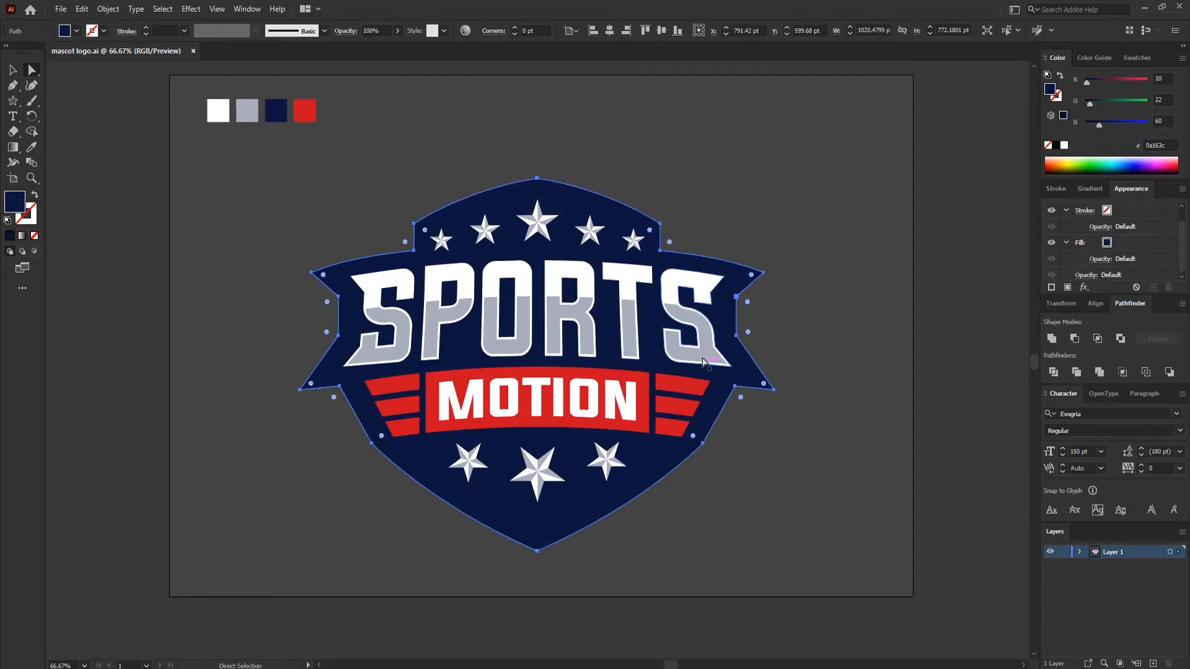
{"action": "left_click", "coordinate": [704, 363]}
{"action": "left_click", "coordinate": [10, 70]}
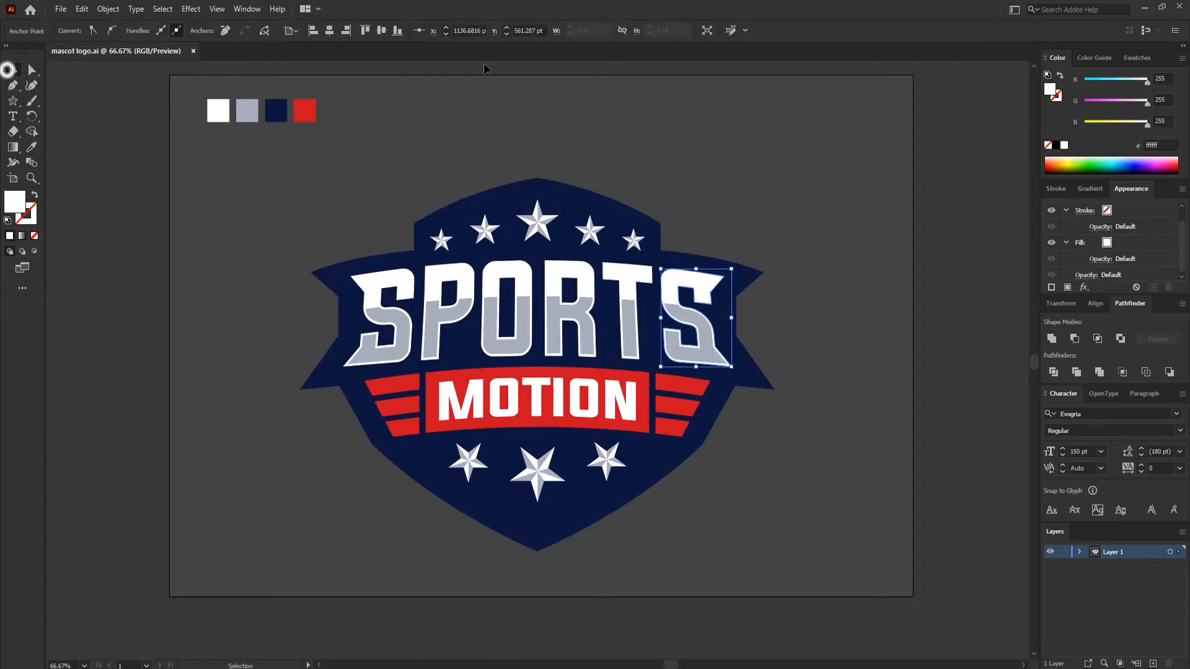
{"action": "left_click", "coordinate": [518, 66]}
{"action": "left_click", "coordinate": [621, 272]}
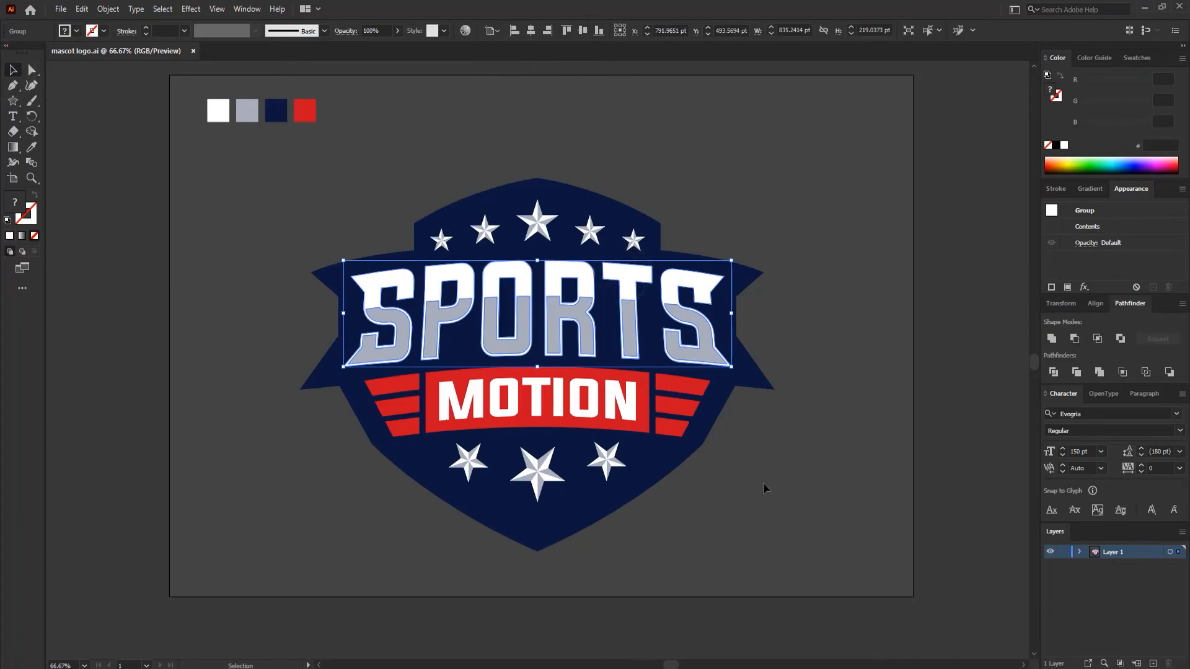
- Fill an in-place copy of the shield with the light grey swatch colour and send it behind the navy shield
{"action": "left_click", "coordinate": [707, 430]}
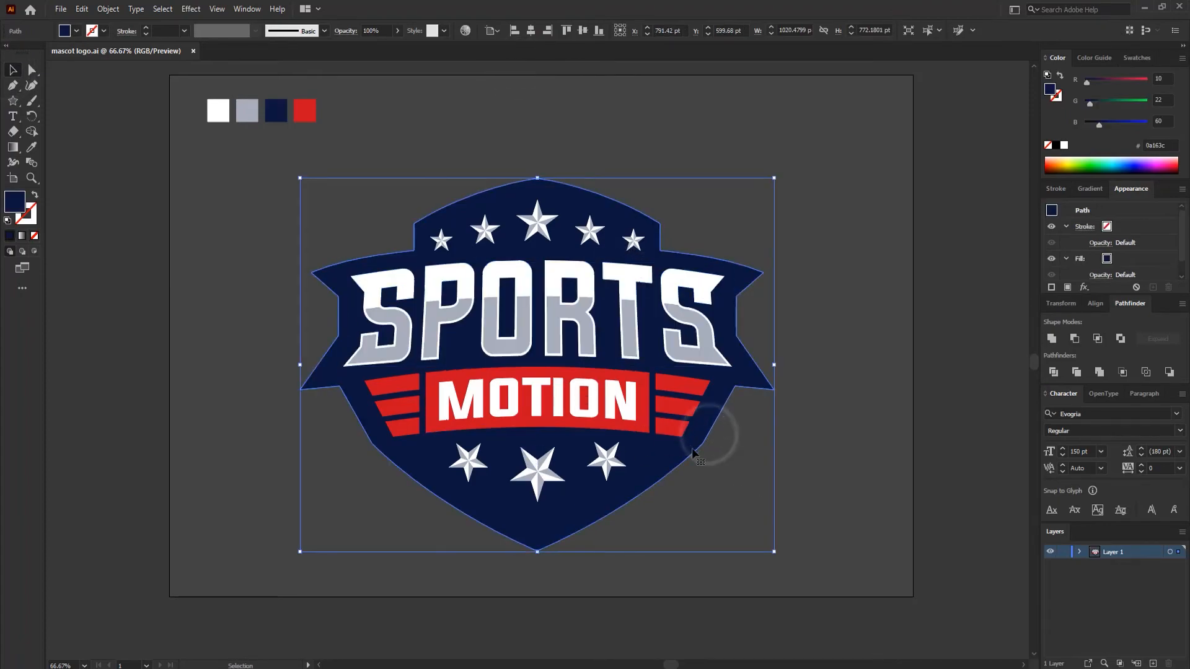
{"action": "key", "text": "a"}
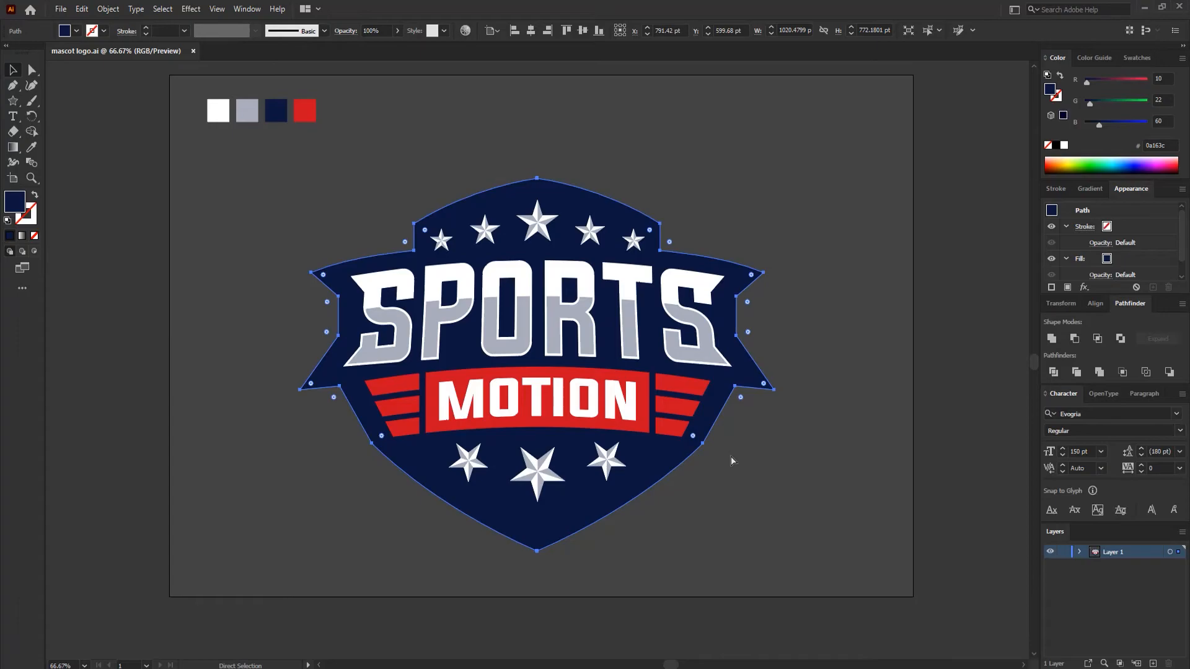
{"action": "key", "text": "v"}
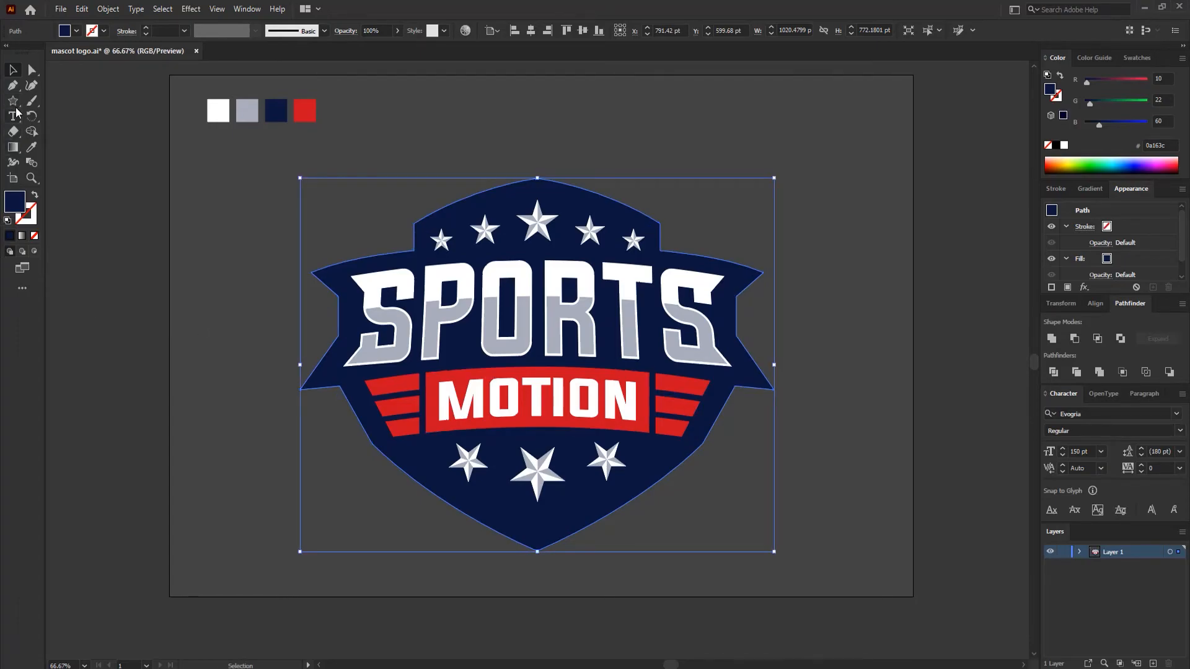
{"action": "left_click", "coordinate": [31, 146]}
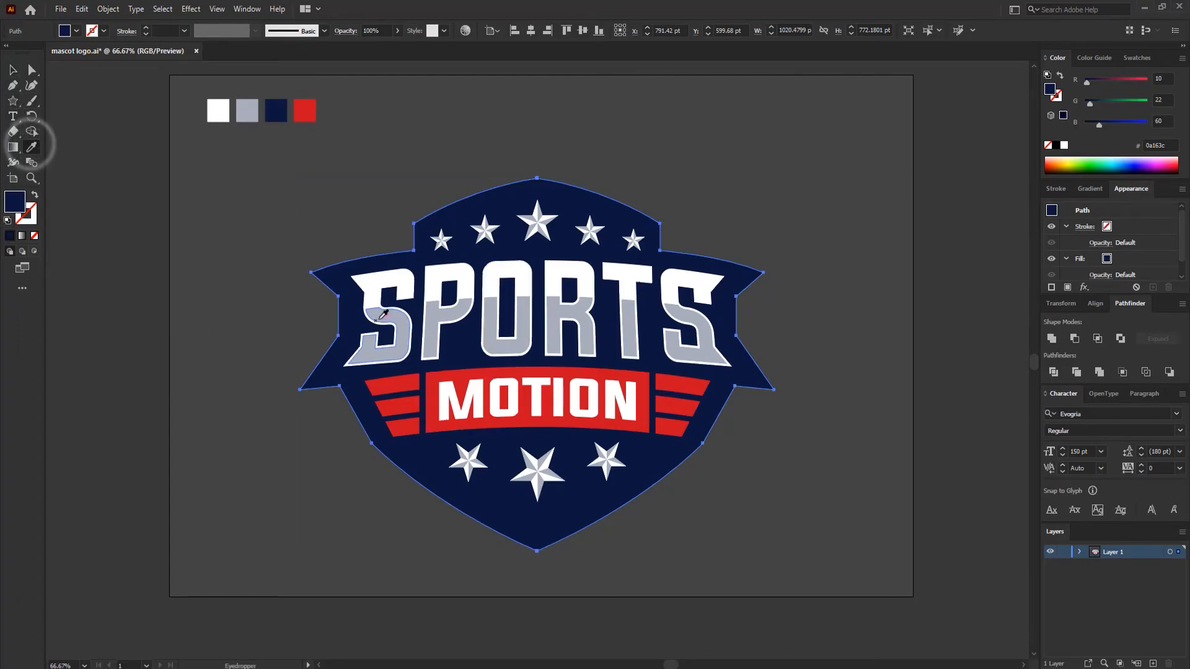
{"action": "left_click", "coordinate": [253, 107]}
{"action": "key", "text": "v"}
{"action": "right_click", "coordinate": [572, 205]}
{"action": "mouse_move", "coordinate": [607, 443]}
{"action": "left_click", "coordinate": [789, 481]}
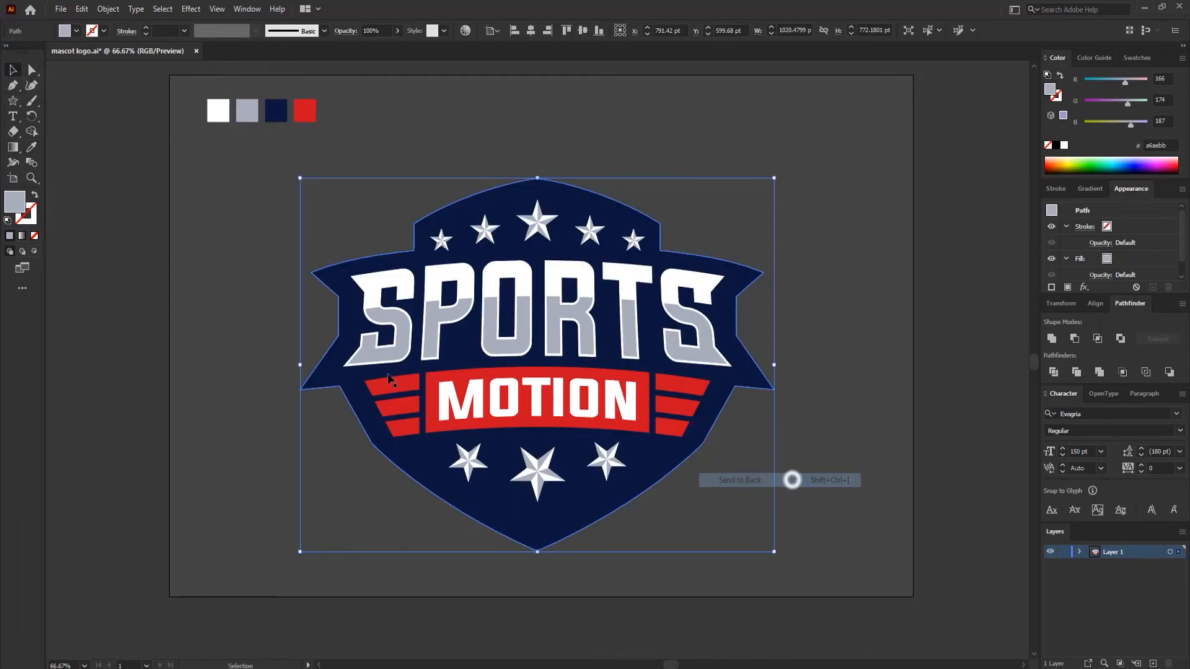
- Preview offsets of 5 pt and 7 pt on the grey shield copy, and apply Offset Path at 10 pt with miter joins
{"action": "left_click", "coordinate": [83, 9]}
{"action": "left_click", "coordinate": [85, 9]}
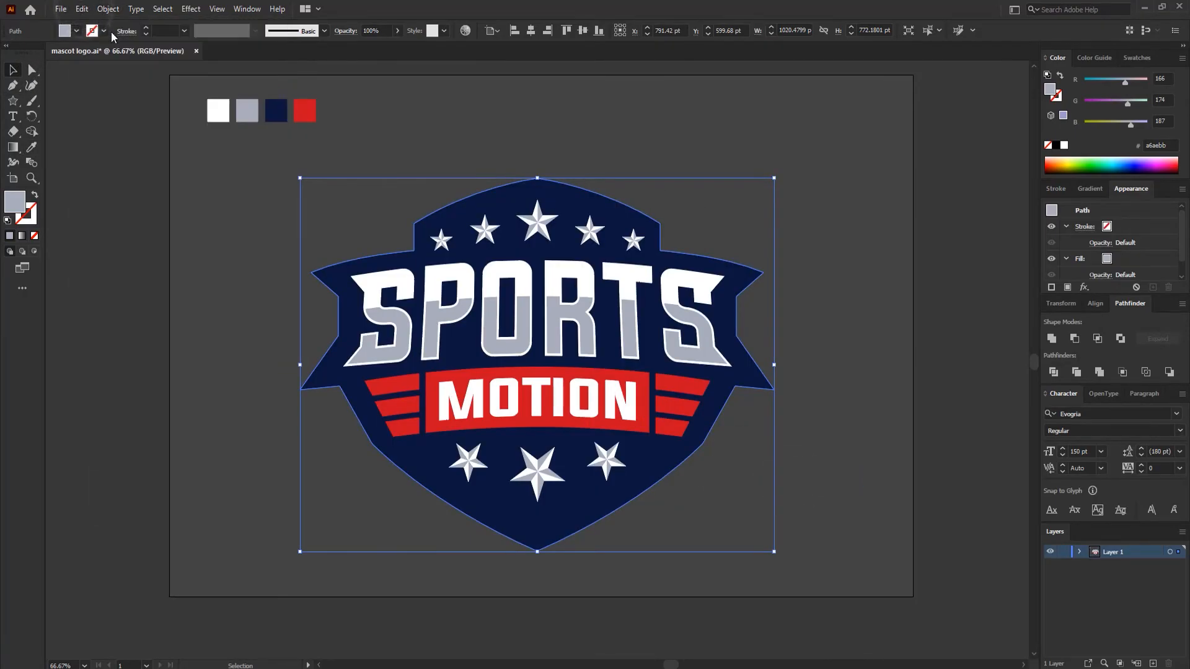
{"action": "left_click", "coordinate": [108, 8]}
{"action": "left_click", "coordinate": [143, 315]}
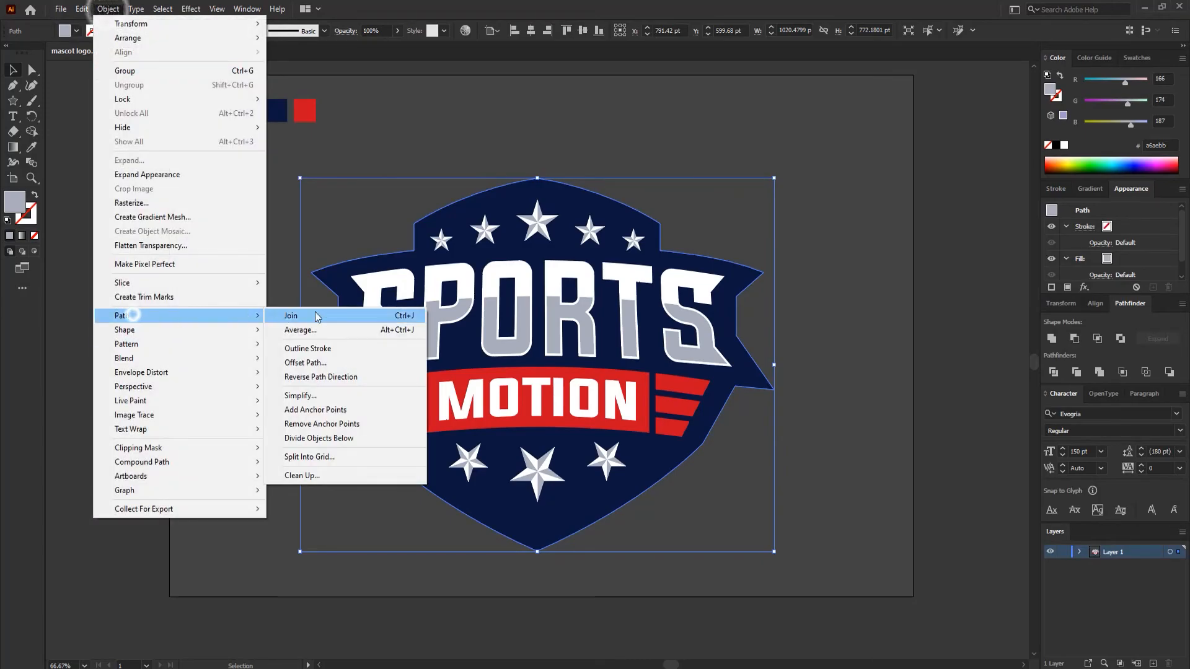
{"action": "left_click", "coordinate": [335, 363]}
{"action": "left_click_drag", "start_coordinate": [808, 214], "coordinate": [690, 232]}
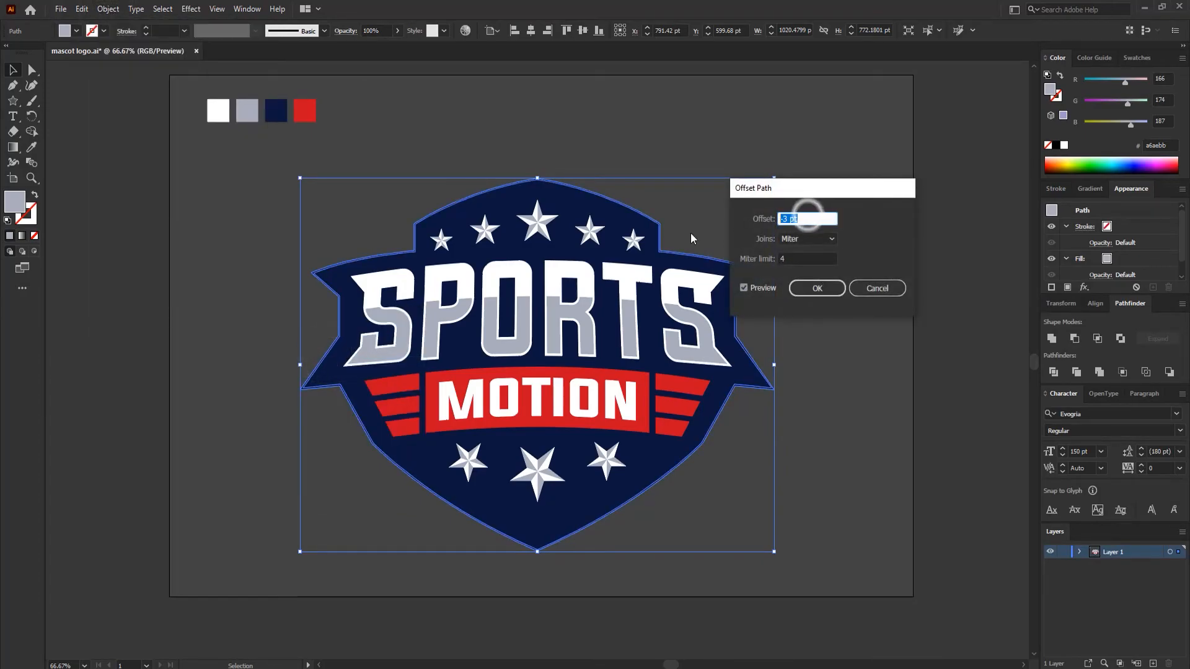
{"action": "type", "text": "5"}
{"action": "left_click", "coordinate": [744, 289]}
{"action": "left_click", "coordinate": [745, 291]}
{"action": "left_click", "coordinate": [745, 291]}
{"action": "left_click_drag", "start_coordinate": [806, 217], "coordinate": [749, 214]}
{"action": "type", "text": "7"}
{"action": "left_click", "coordinate": [745, 290]}
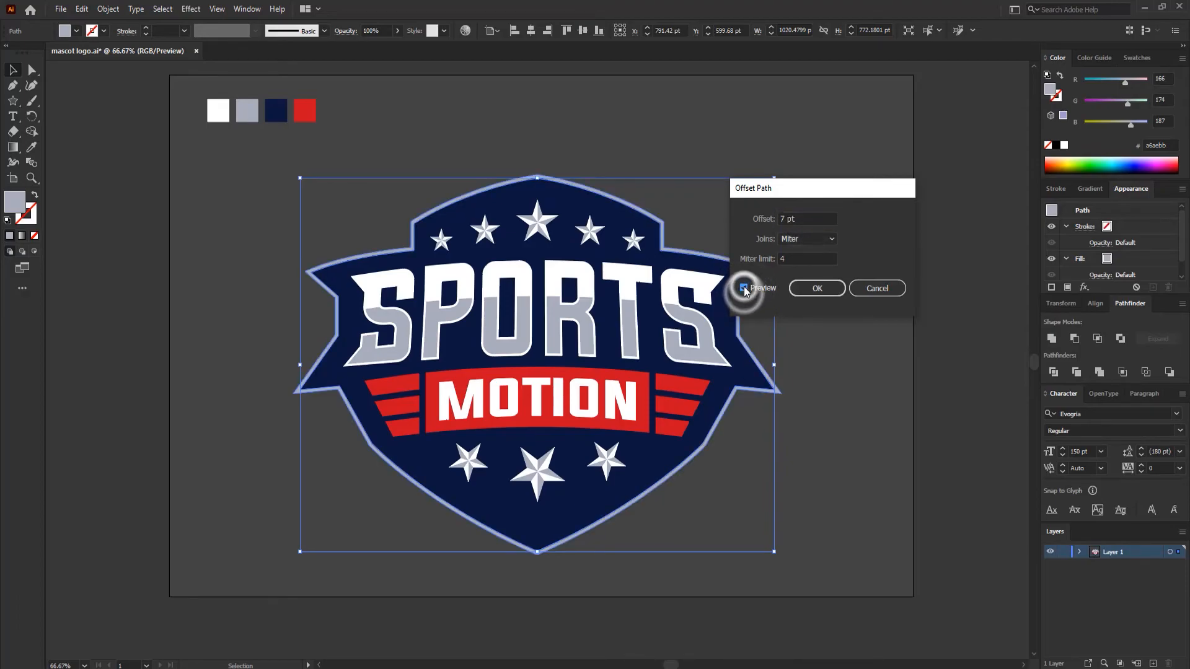
{"action": "left_click", "coordinate": [745, 291]}
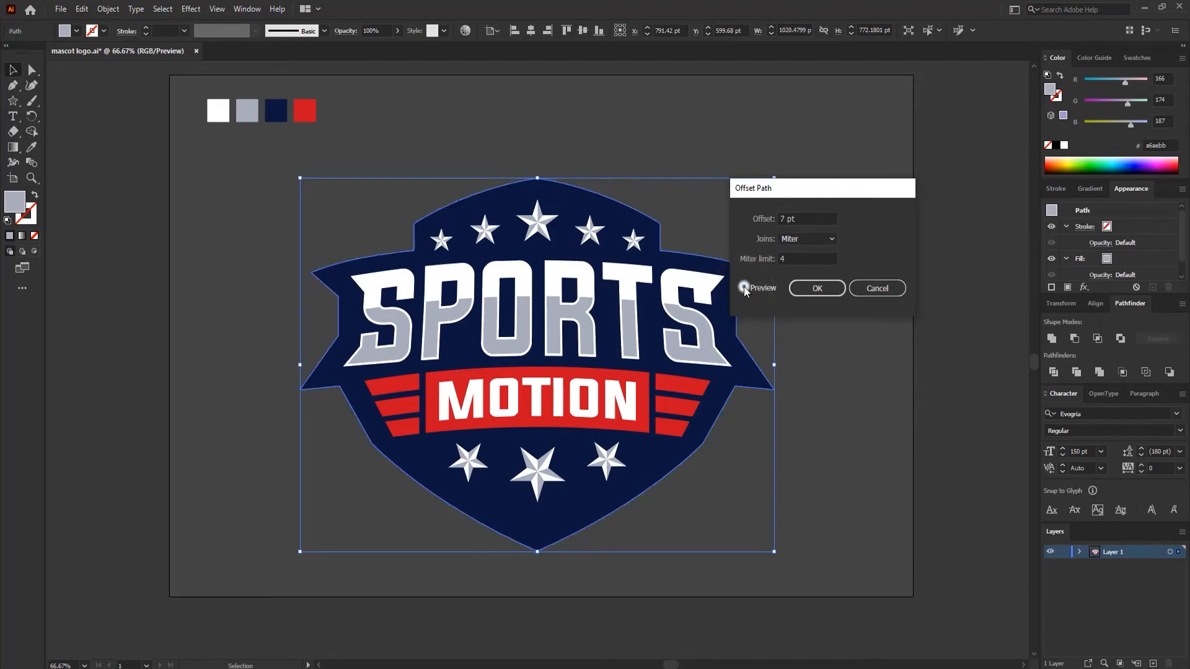
{"action": "type", "text": "10"}
{"action": "left_click", "coordinate": [744, 289]}
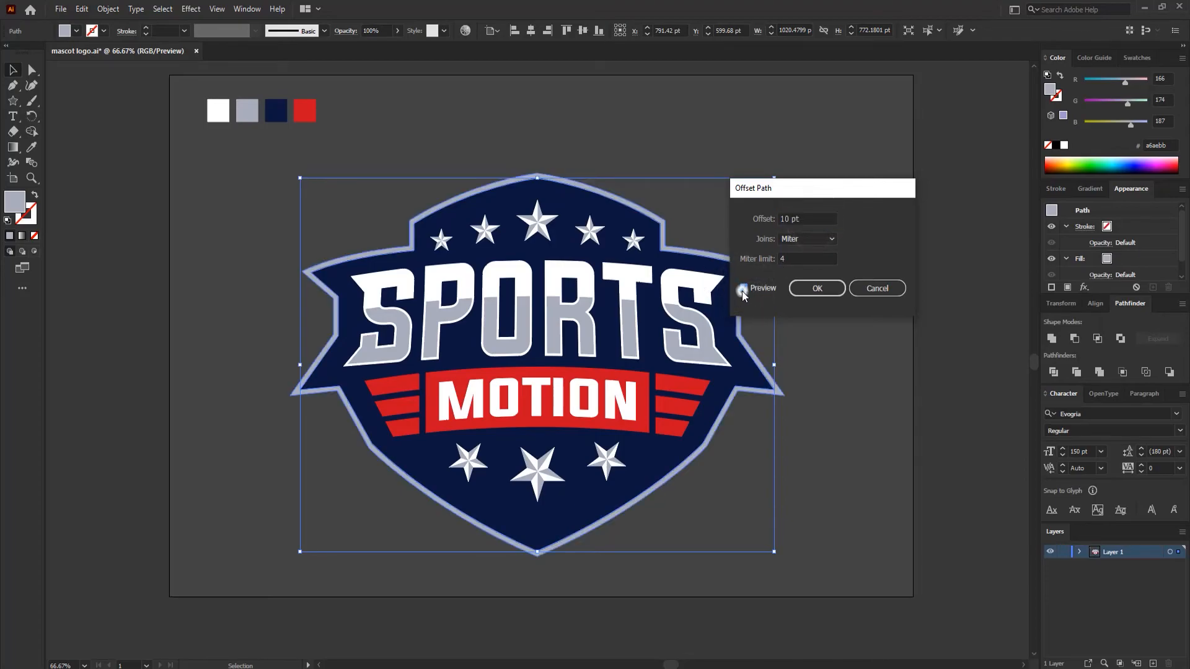
{"action": "left_click", "coordinate": [816, 287]}
{"action": "left_click", "coordinate": [810, 281]}
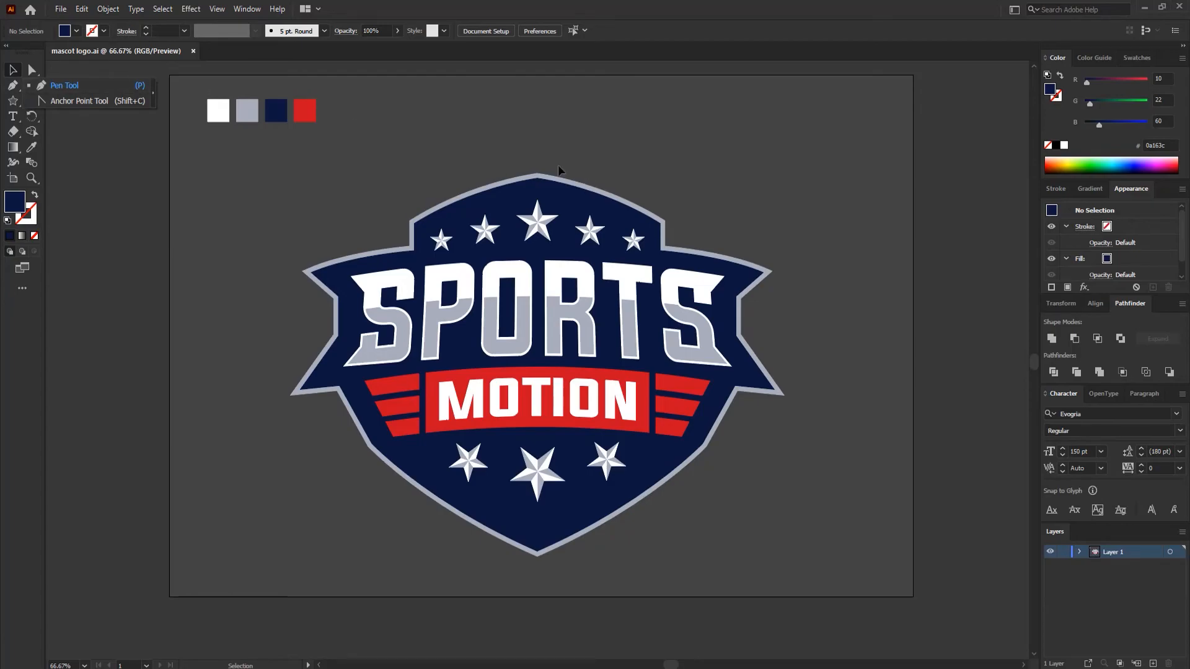
- Draw a narrow triangle about 38 by 48 pt with the Pen tool, just below the MOTION banner's lower-left corner
{"action": "left_click", "coordinate": [11, 89]}
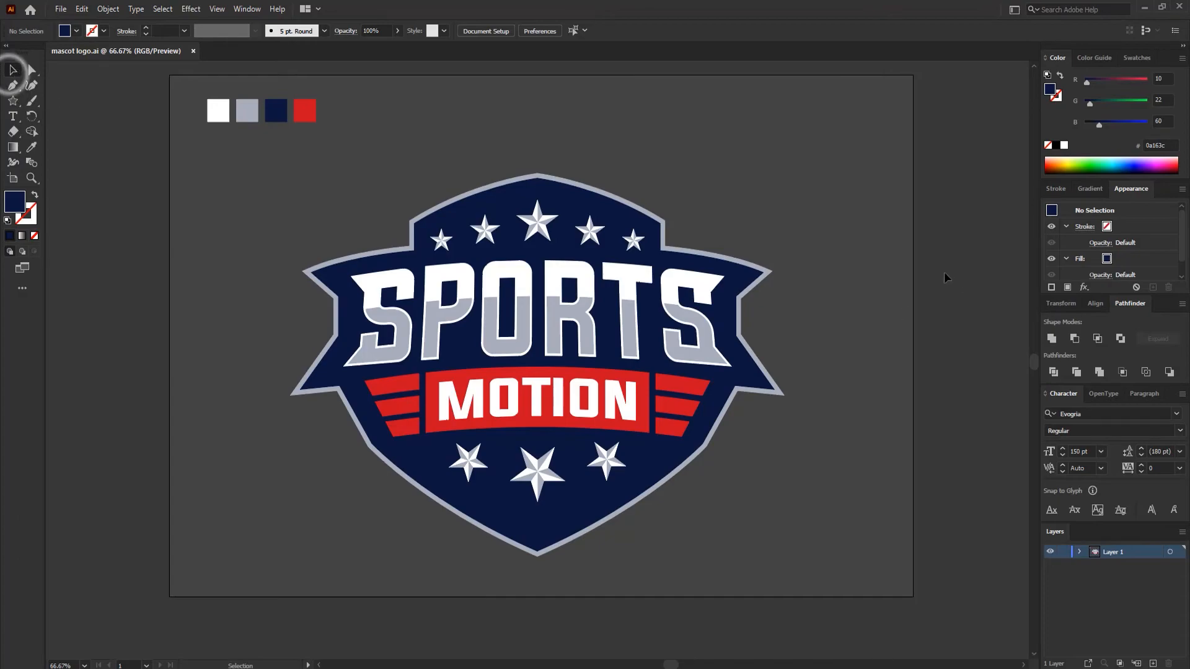
{"action": "left_click", "coordinate": [9, 87]}
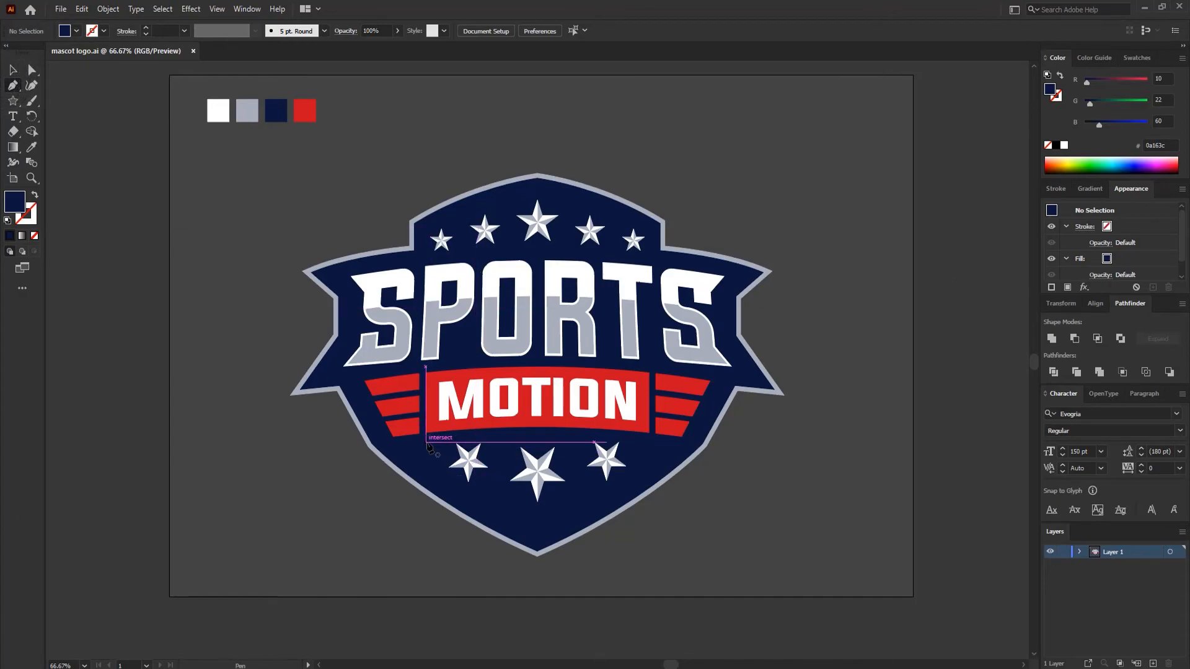
{"action": "key", "text": "ctrl+equal"}
{"action": "key", "text": "ctrl+equal"}
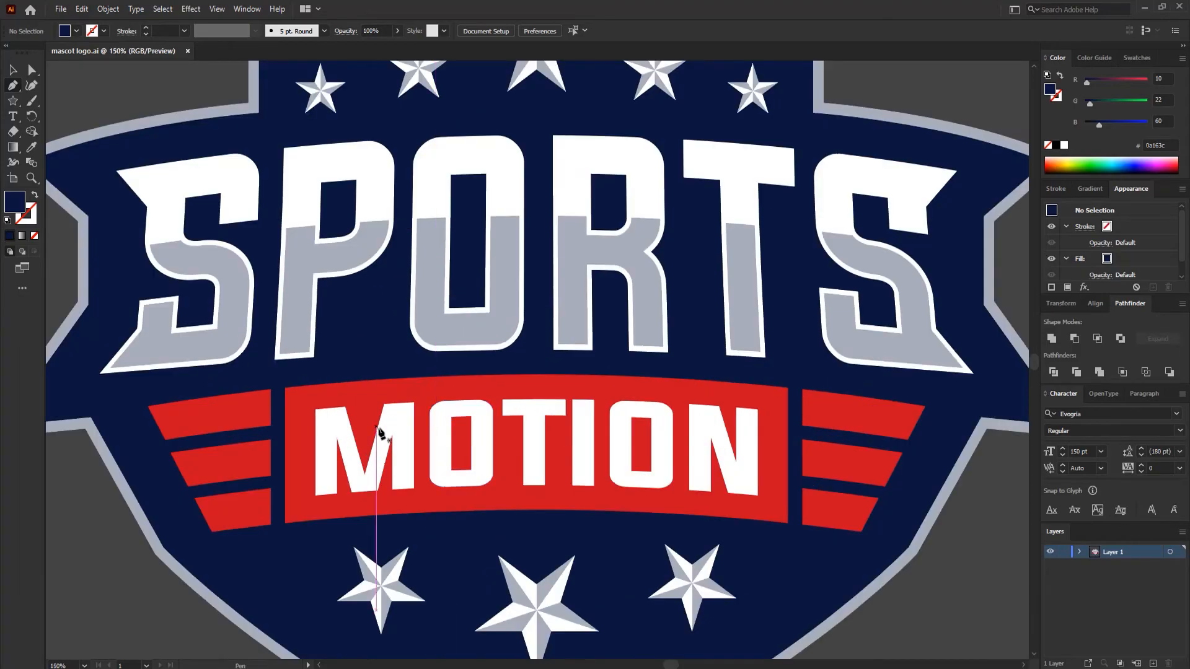
{"action": "scroll", "coordinate": [391, 483], "scroll_direction": "down", "scroll_amount": 2}
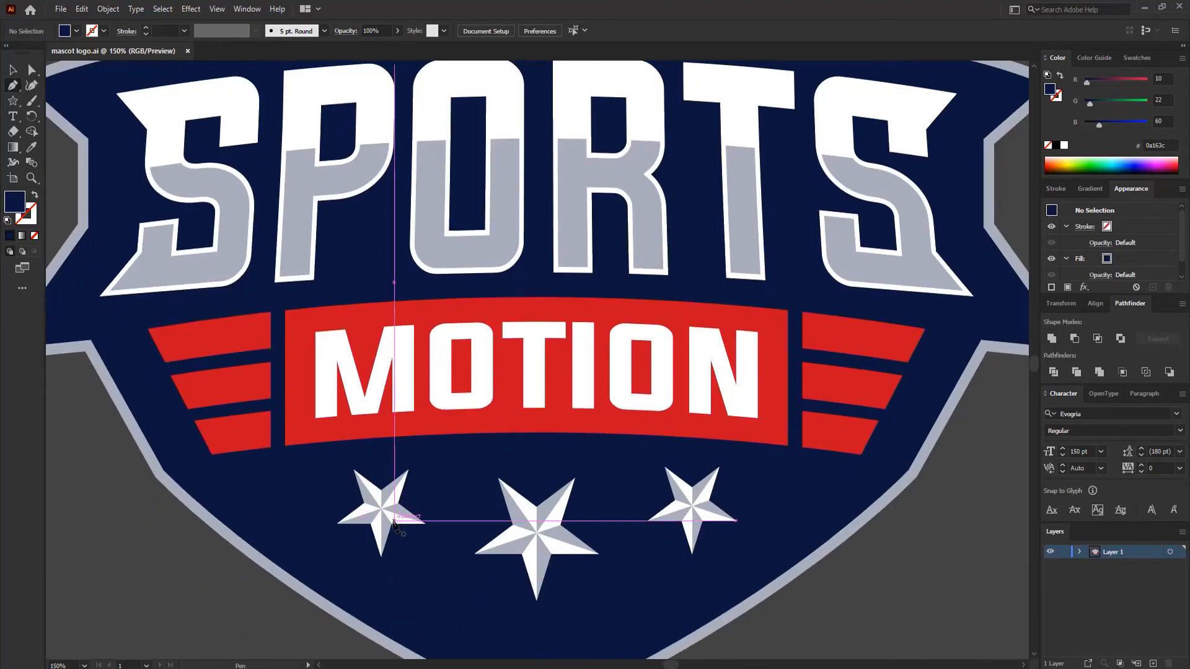
{"action": "left_click", "coordinate": [288, 455]}
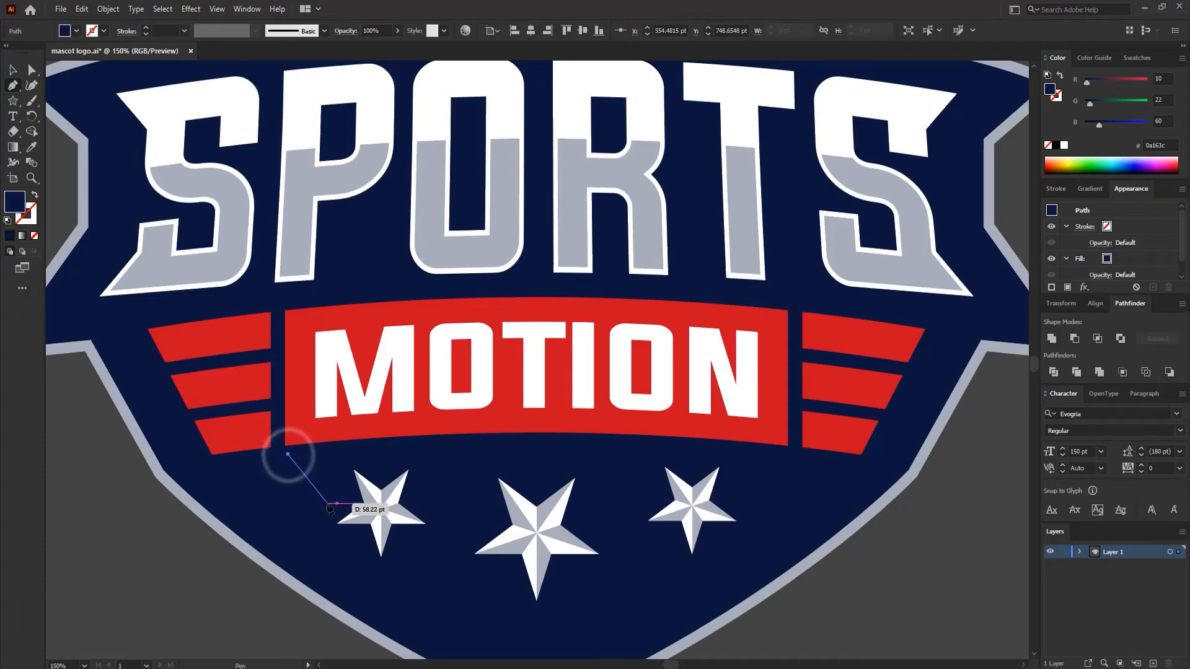
{"action": "left_click_drag", "start_coordinate": [328, 503], "coordinate": [310, 450]}
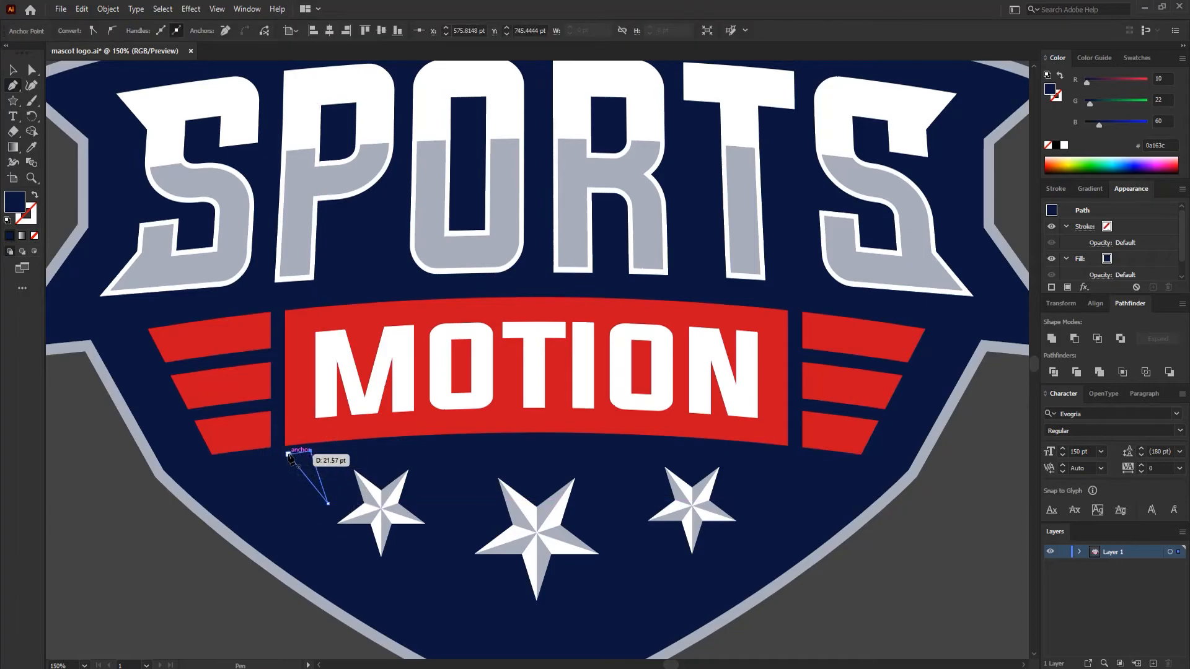
- Fill the triangle with the banner's red and slightly adjust its upper-right anchor point
{"action": "left_click", "coordinate": [31, 147]}
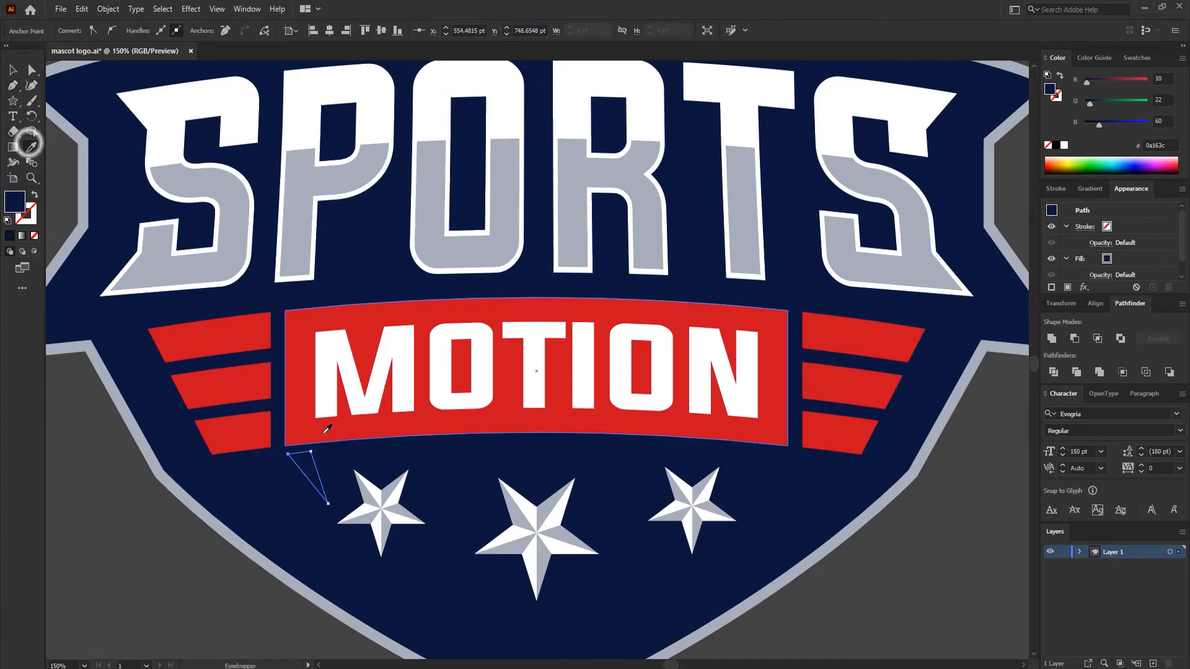
{"action": "left_click", "coordinate": [325, 427]}
{"action": "key", "text": "a"}
{"action": "left_click_drag", "start_coordinate": [311, 453], "coordinate": [310, 454]}
{"action": "left_click", "coordinate": [14, 66]}
{"action": "scroll", "coordinate": [236, 588], "scroll_direction": "down", "scroll_amount": 2}
{"action": "left_click", "coordinate": [235, 587]}
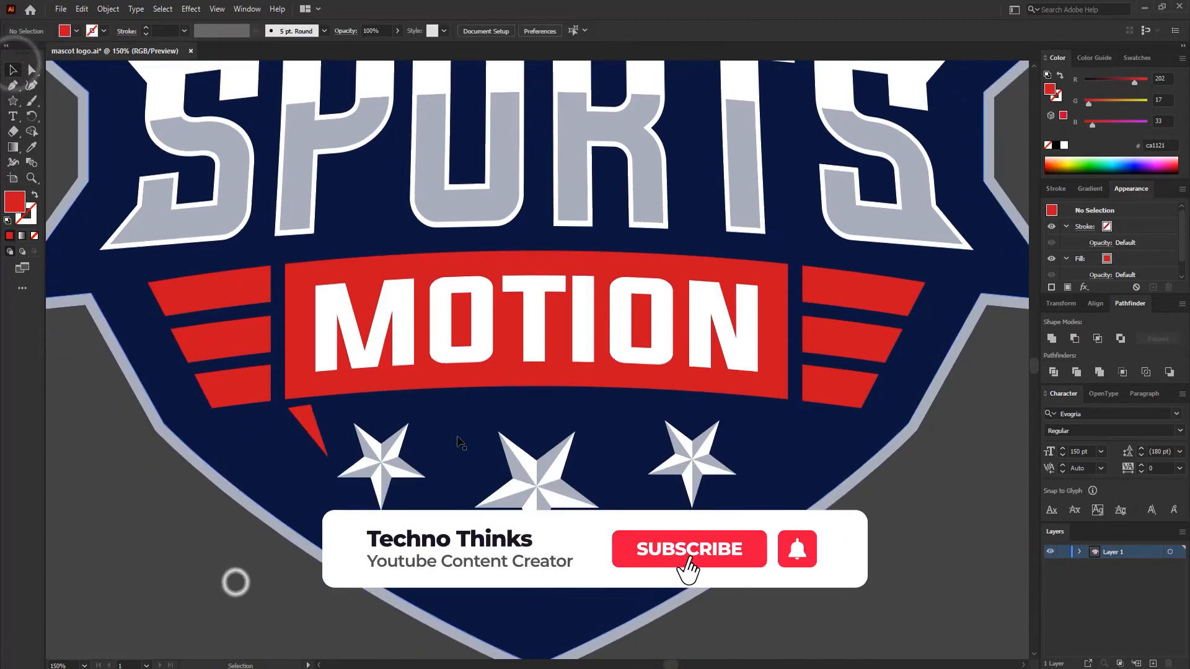
- Duplicate the red triangle below the banner's lower-right corner and reflect the copy across the vertical axis
{"action": "left_click", "coordinate": [313, 427]}
{"action": "left_click_drag", "start_coordinate": [313, 428], "coordinate": [768, 427]}
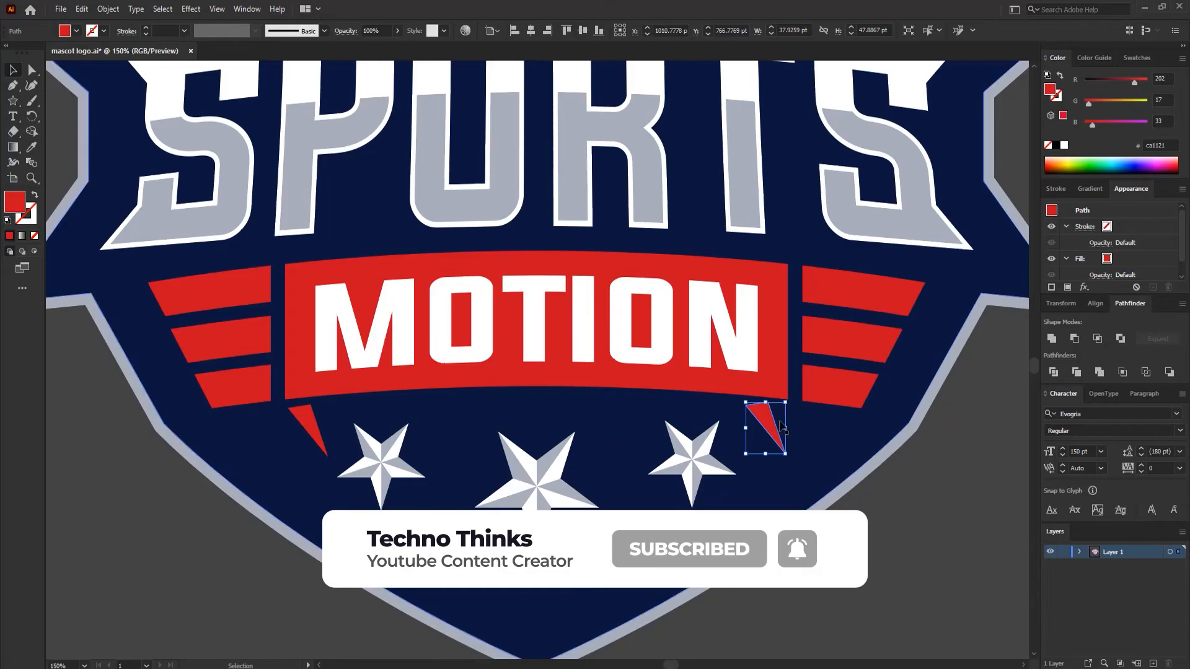
{"action": "right_click", "coordinate": [784, 427]}
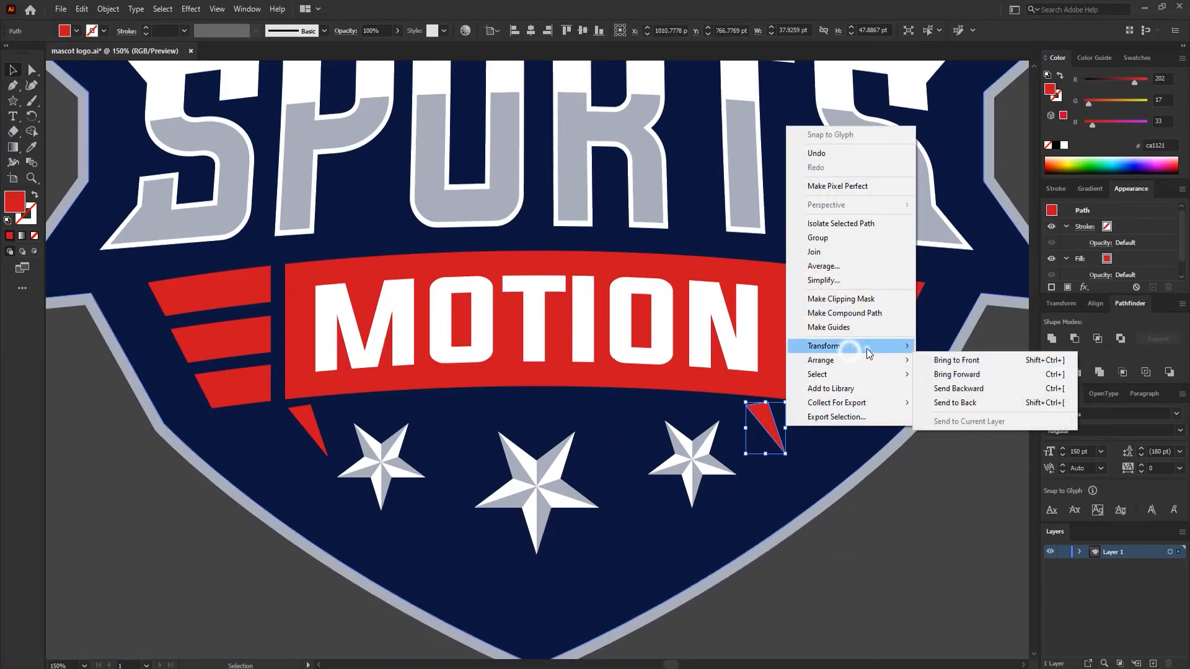
{"action": "left_click", "coordinate": [965, 396]}
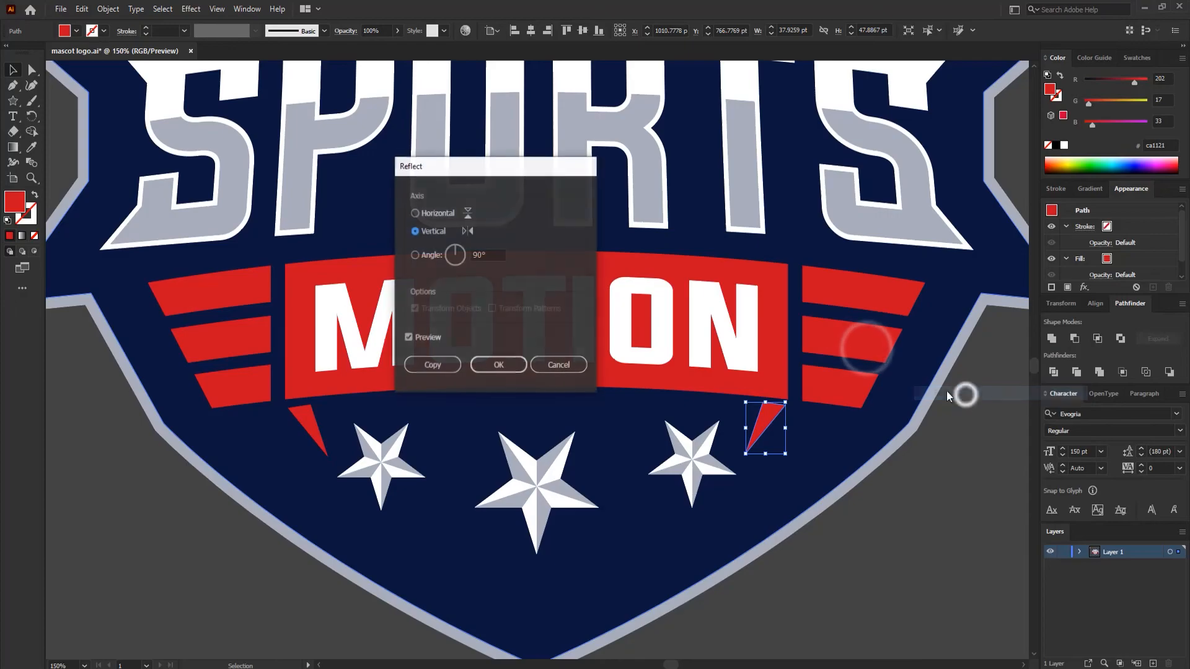
{"action": "left_click", "coordinate": [497, 364]}
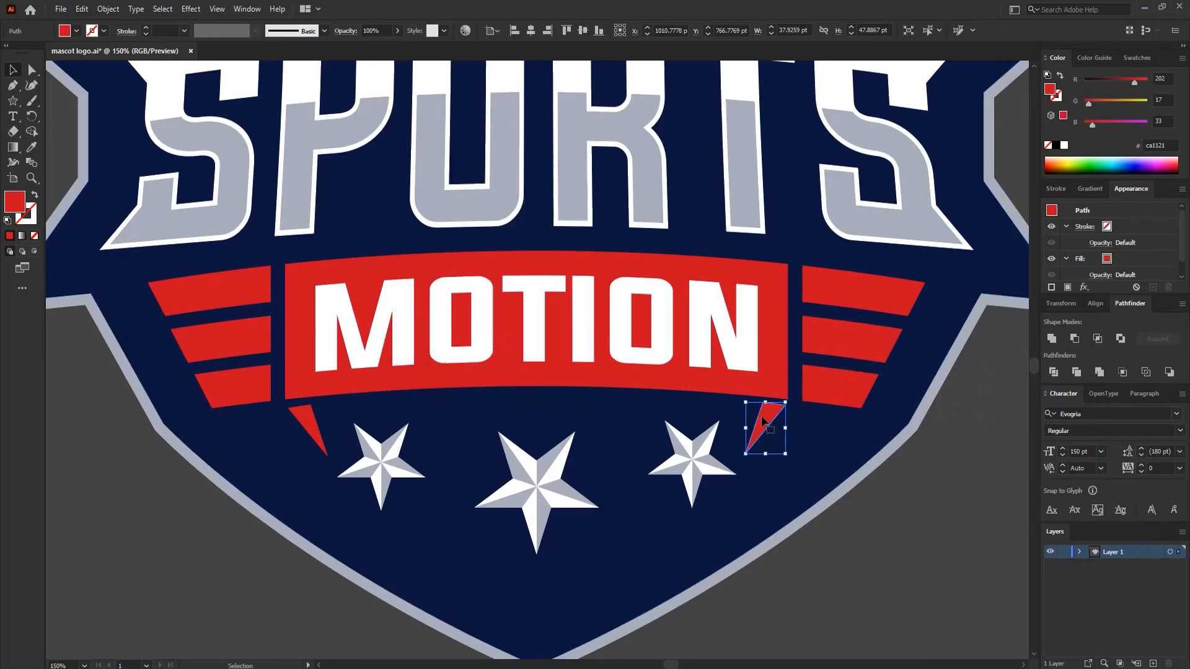
- Align the vertical centres of the two red triangles and group them
{"action": "left_click", "coordinate": [306, 424], "text": "shift"}
{"action": "left_click", "coordinate": [583, 30]}
{"action": "right_click", "coordinate": [766, 161]}
{"action": "left_click", "coordinate": [816, 240]}
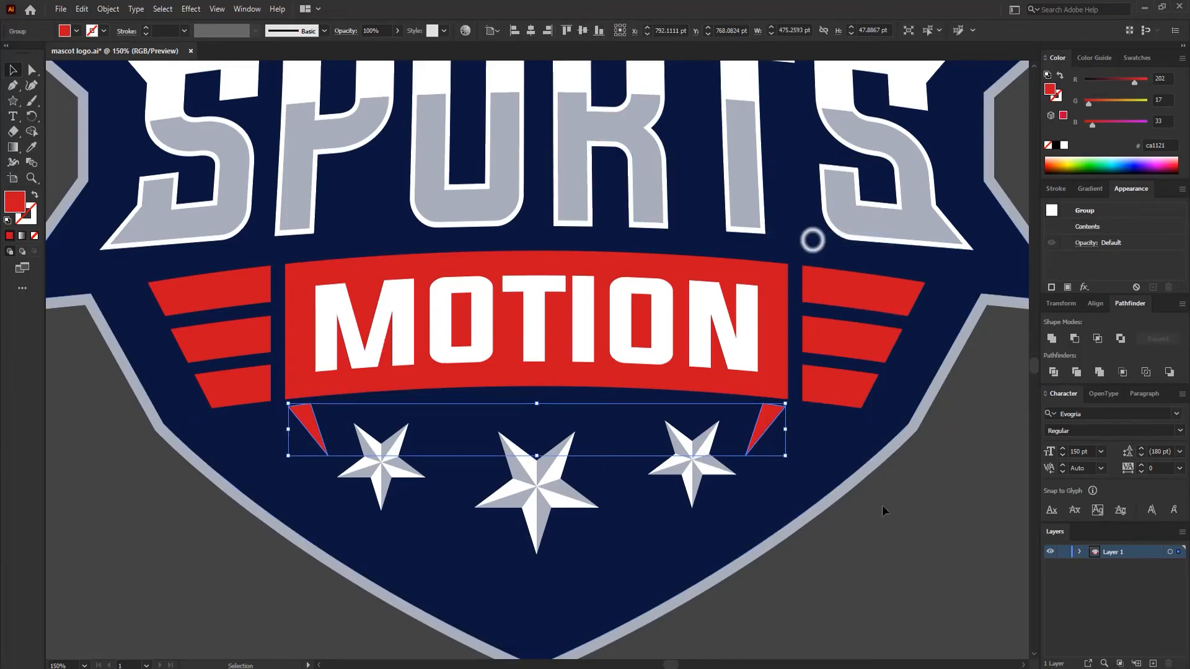
- Align the triangle group's horizontal centre with the MOTION banner group
{"action": "left_click", "coordinate": [757, 362], "text": "shift"}
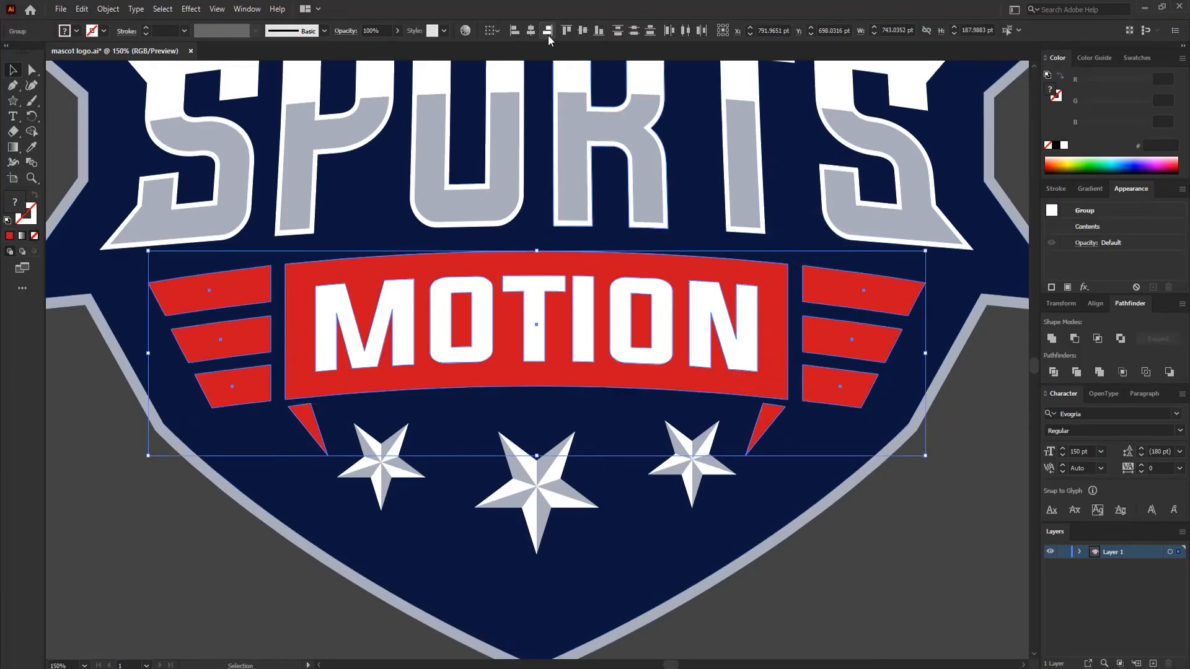
{"action": "left_click", "coordinate": [531, 31]}
{"action": "left_click", "coordinate": [862, 569]}
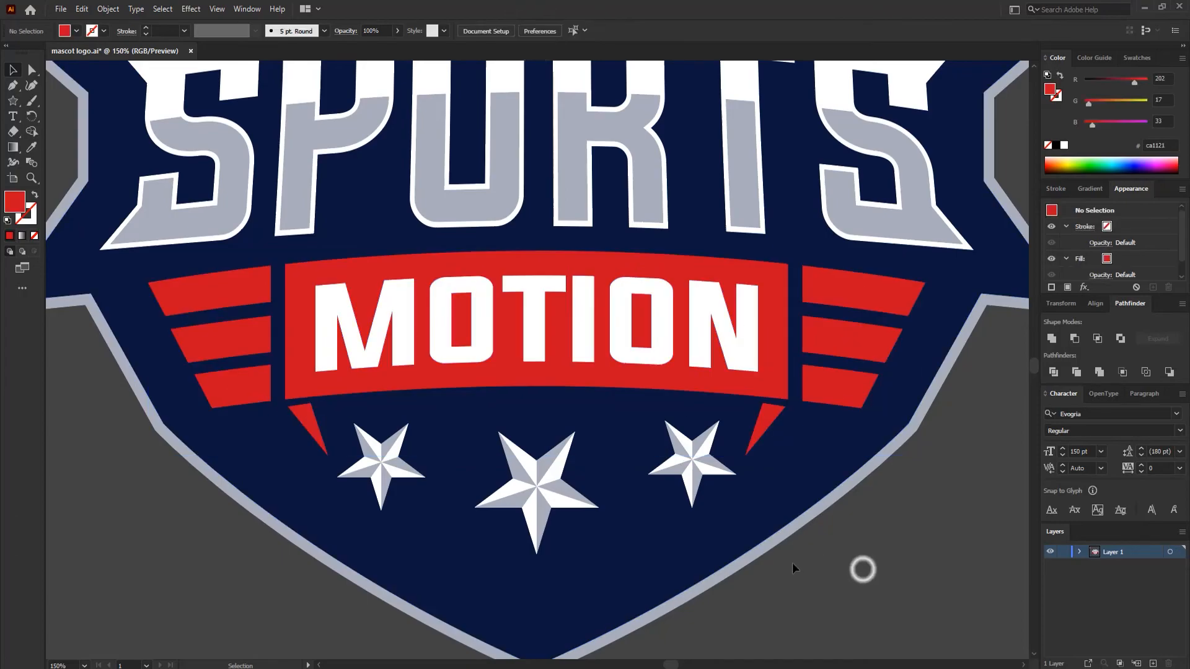
- Create an in-place copy of the SPORTS lettering, fill it with the grey swatch and send it backward behind the original
{"action": "key", "text": "ctrl+0"}
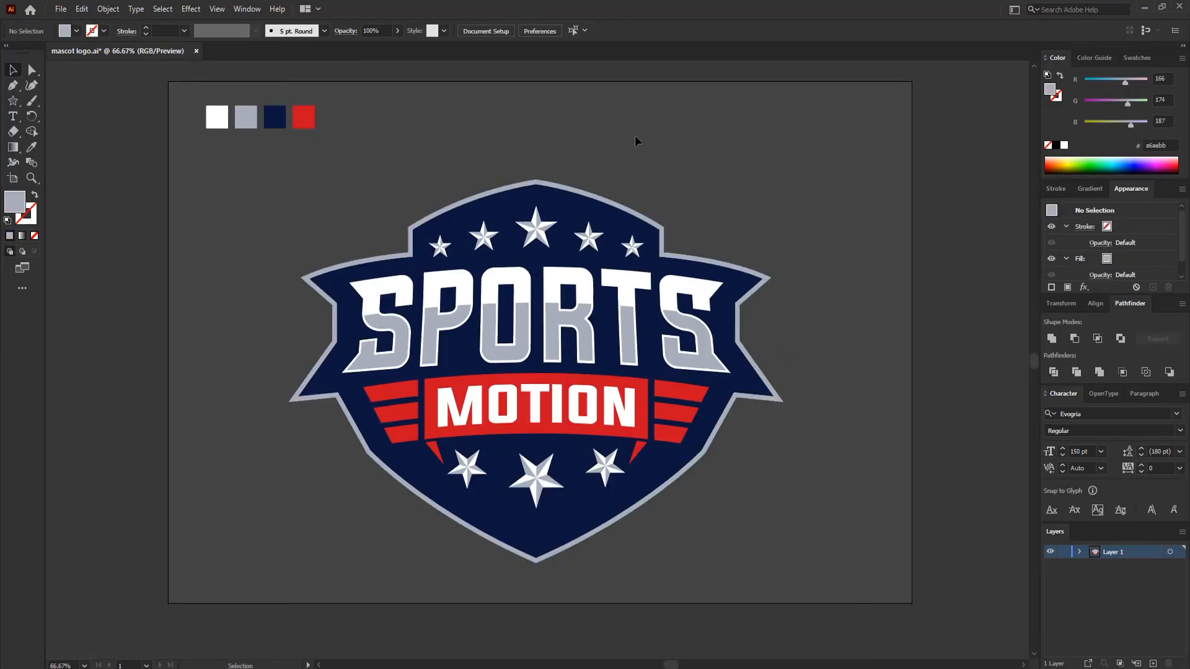
{"action": "left_click", "coordinate": [433, 330]}
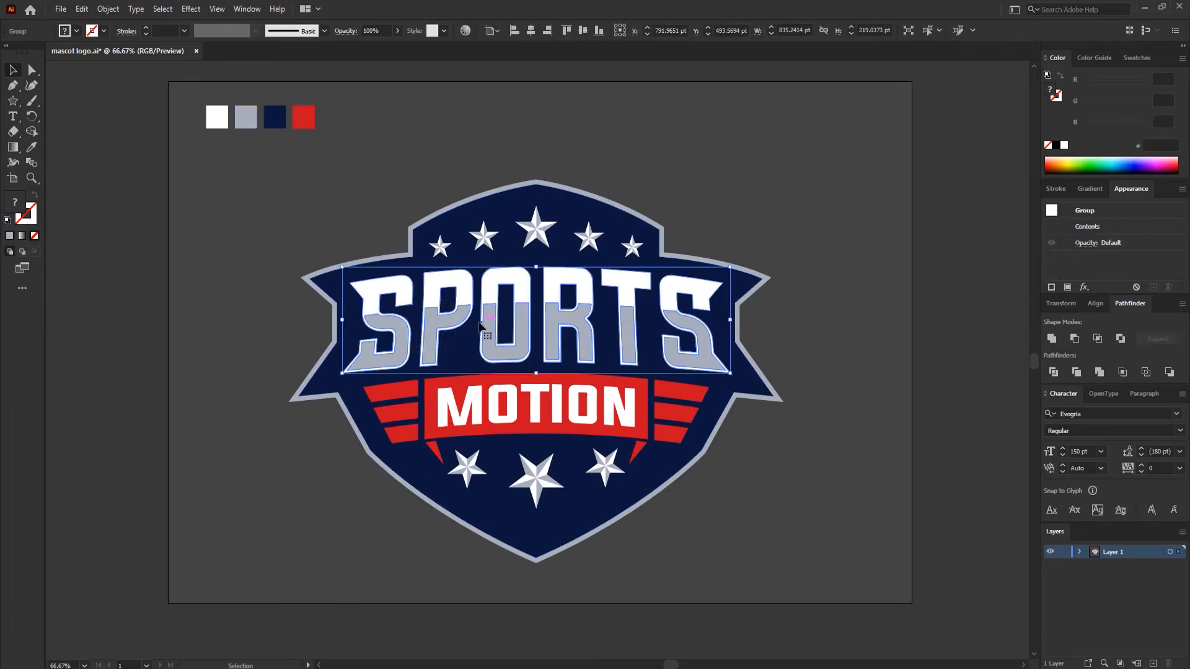
{"action": "key", "text": "v"}
{"action": "left_click", "coordinate": [31, 147]}
{"action": "left_click", "coordinate": [246, 117]}
{"action": "left_click", "coordinate": [12, 69]}
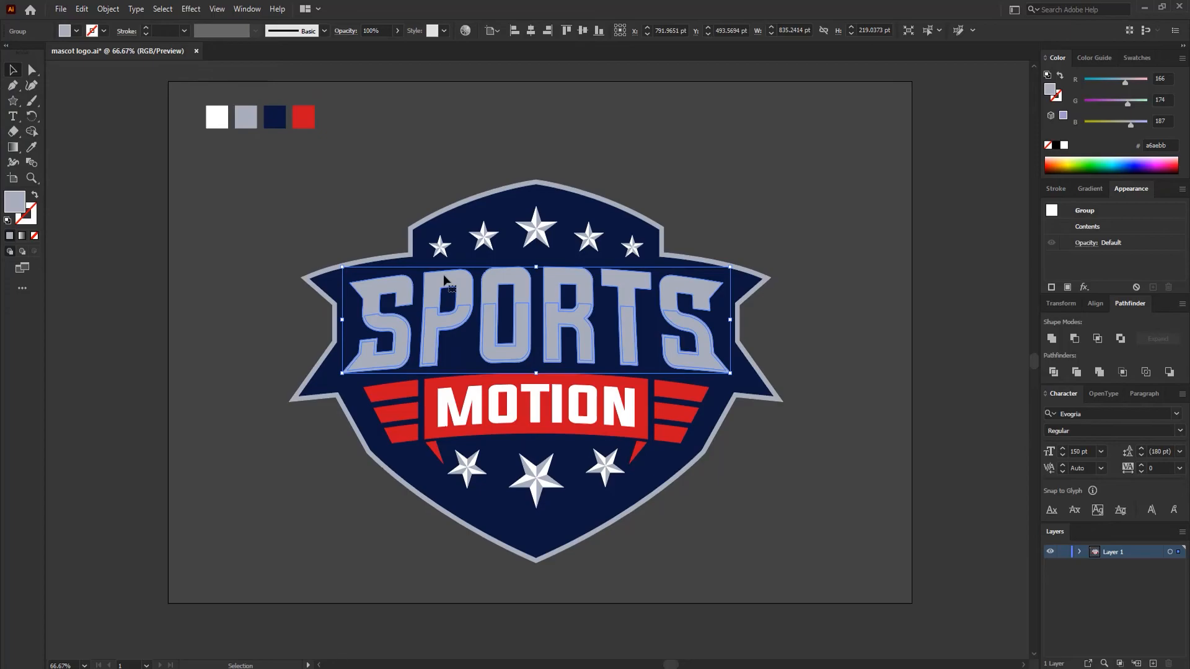
{"action": "right_click", "coordinate": [443, 280]}
{"action": "mouse_move", "coordinate": [489, 432]}
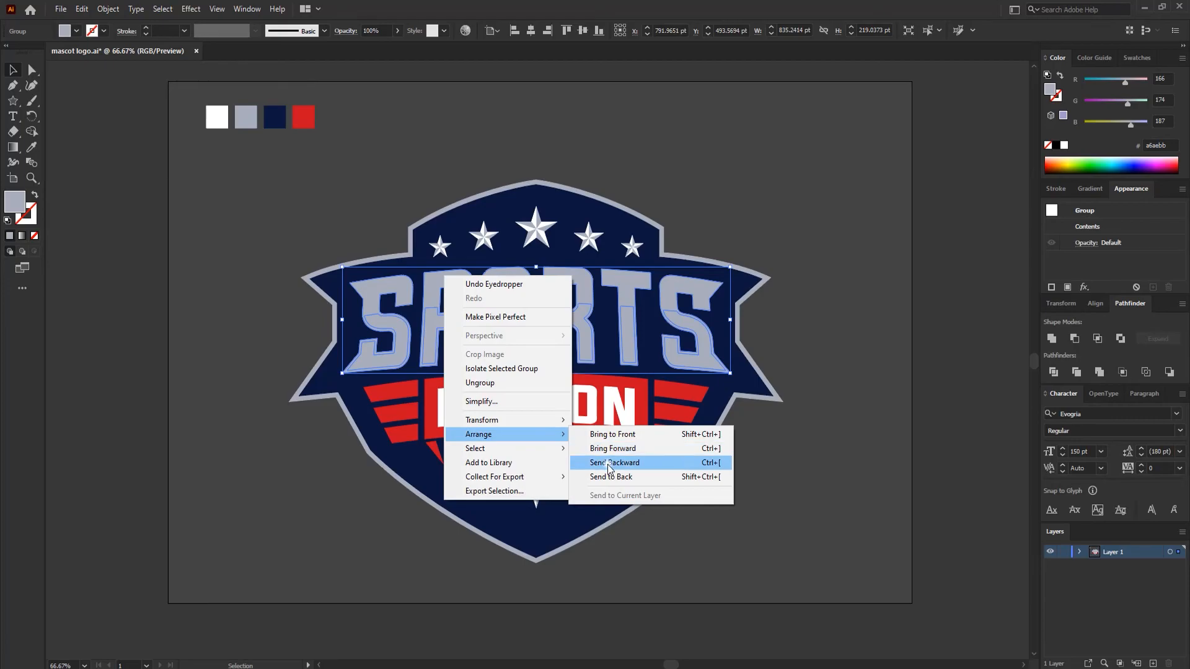
{"action": "left_click", "coordinate": [609, 468]}
- Offset the paths of the grey SPORTS copy by 6 pt with miter joins
{"action": "left_click", "coordinate": [108, 11]}
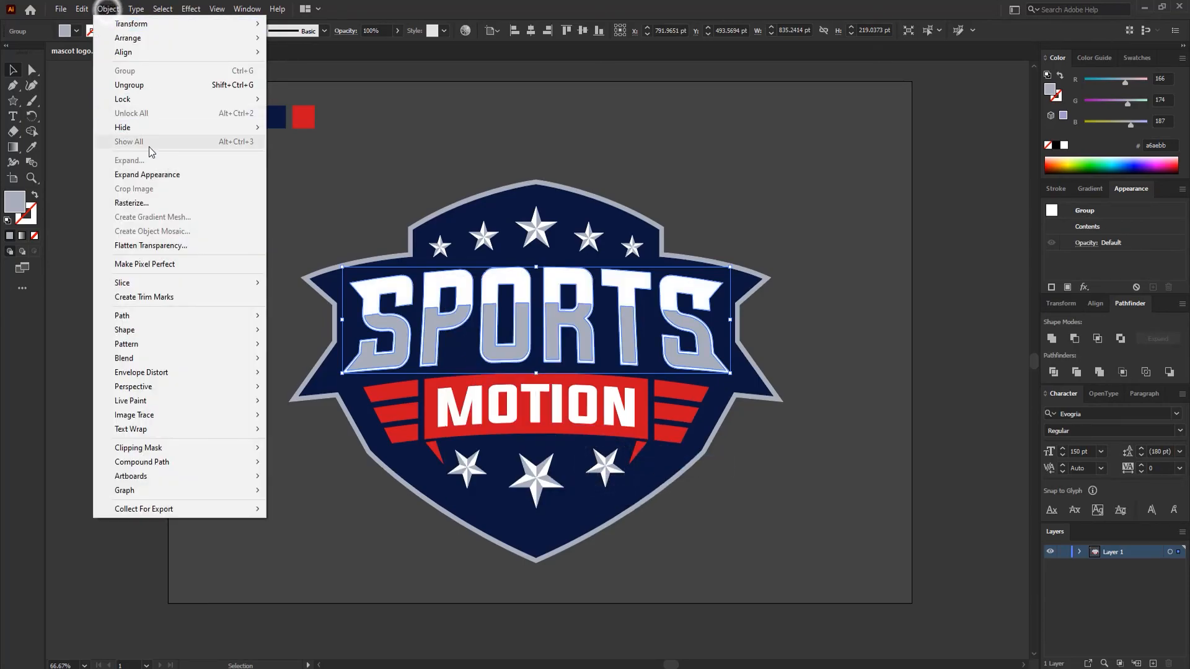
{"action": "mouse_move", "coordinate": [144, 316]}
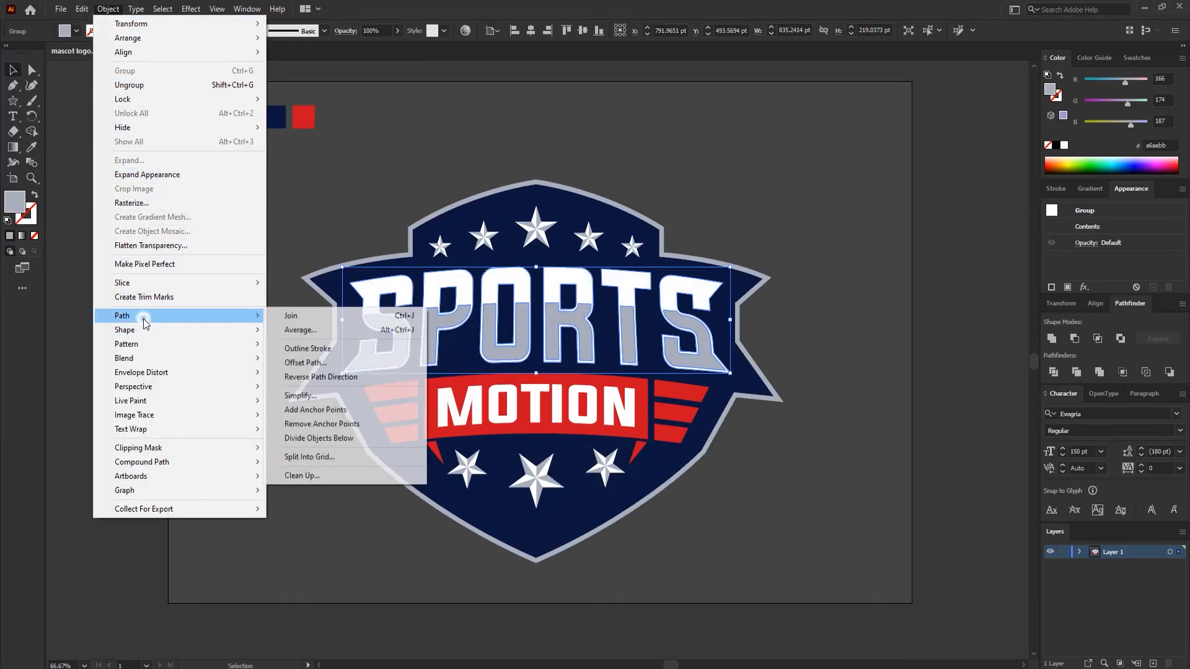
{"action": "left_click", "coordinate": [306, 363]}
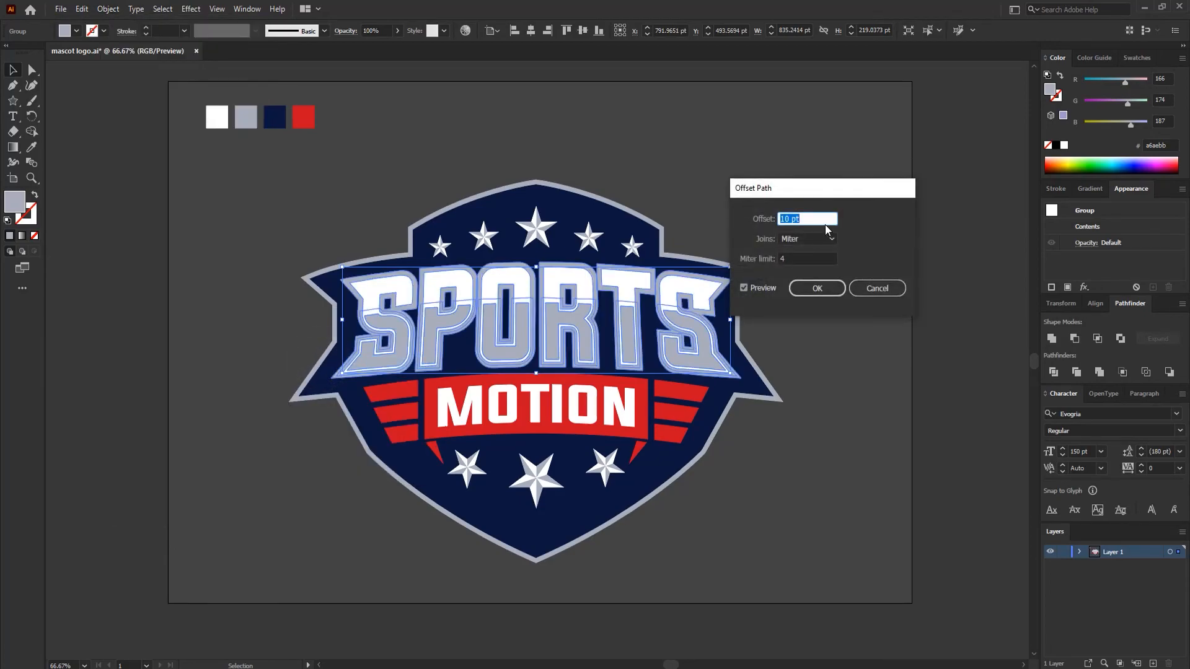
{"action": "type", "text": "6"}
{"action": "left_click", "coordinate": [745, 288]}
{"action": "left_click", "coordinate": [809, 290]}
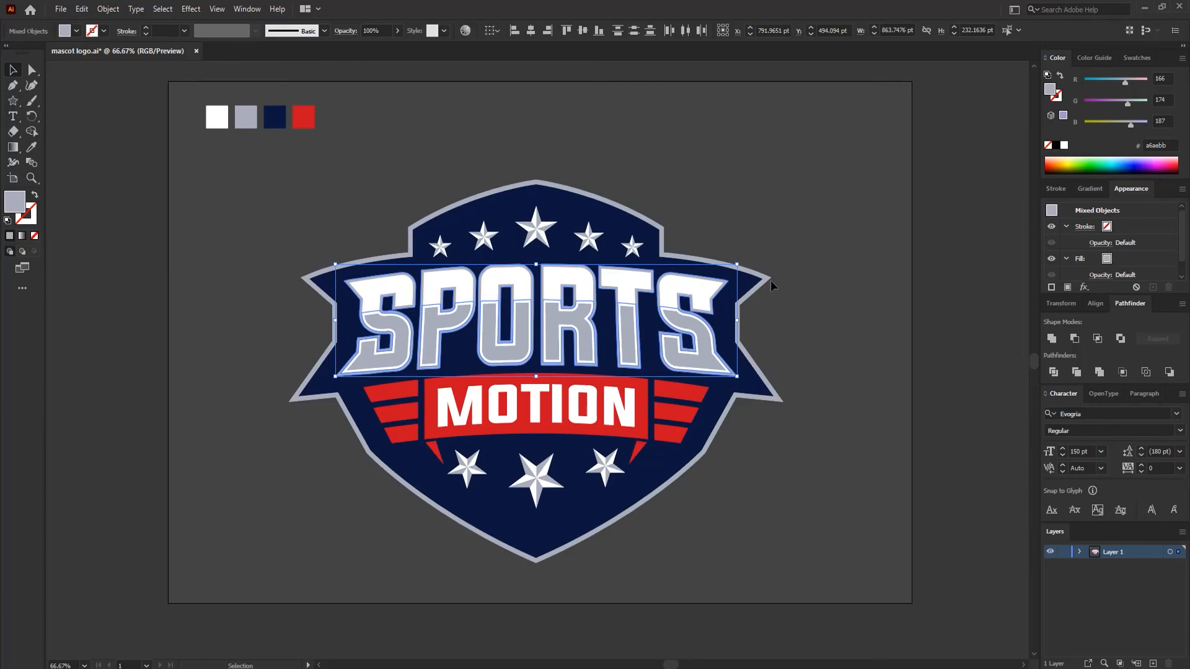
- Nudge the grey offset lettering down by 6 pt to form a drop shadow below SPORTS
{"action": "key", "text": "Down"}
{"action": "key", "text": "Down"}
{"action": "key", "text": "Down"}
{"action": "key", "text": "Down"}
{"action": "key", "text": "Down"}
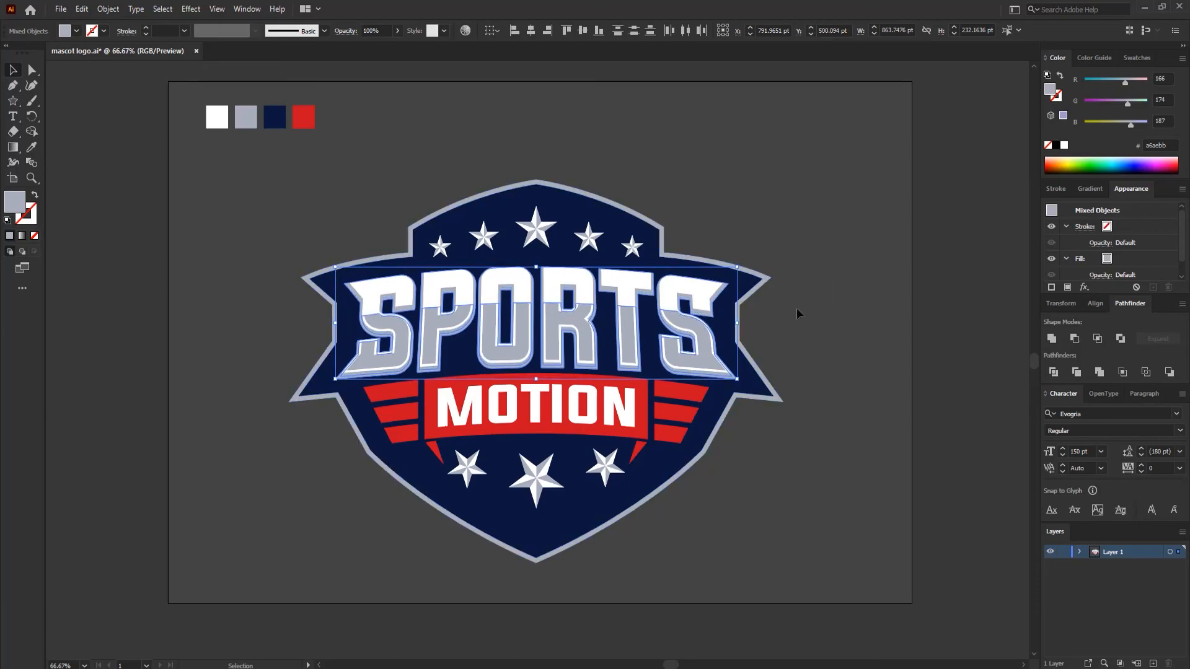
- Create another in-place copy of the SPORTS lettering, fill it with the navy swatch and send it backward behind the original
{"action": "key", "text": "ctrl+shift+o"}
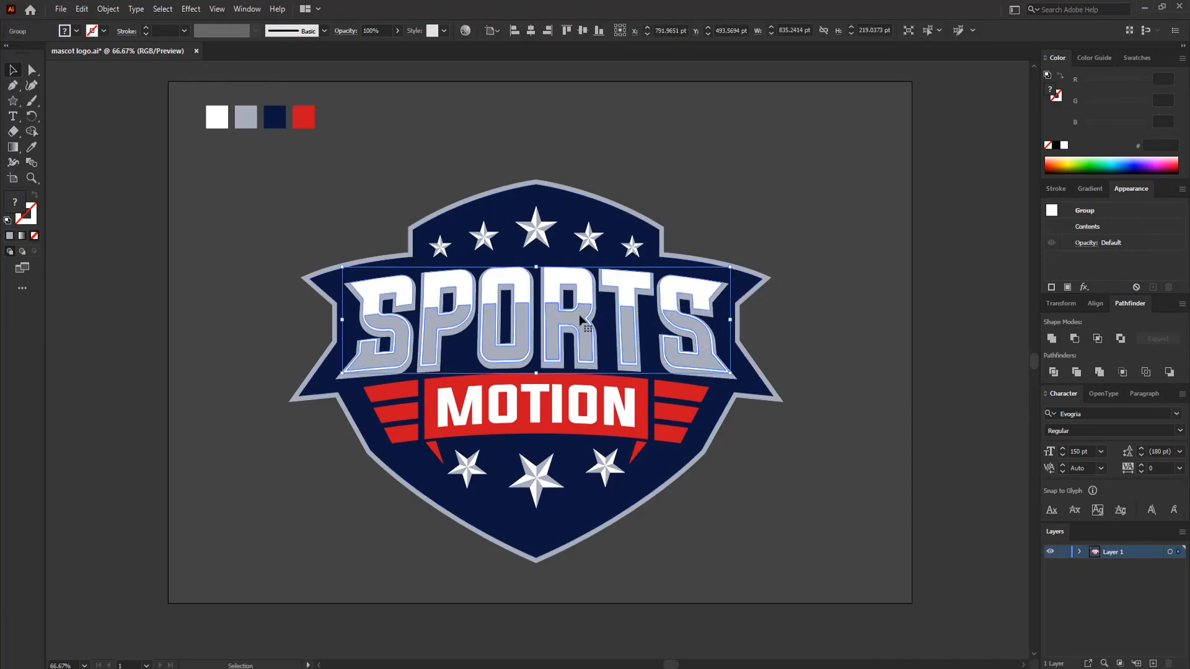
{"action": "key", "text": "a"}
{"action": "key", "text": "v"}
{"action": "key", "text": "i"}
{"action": "left_click", "coordinate": [274, 106]}
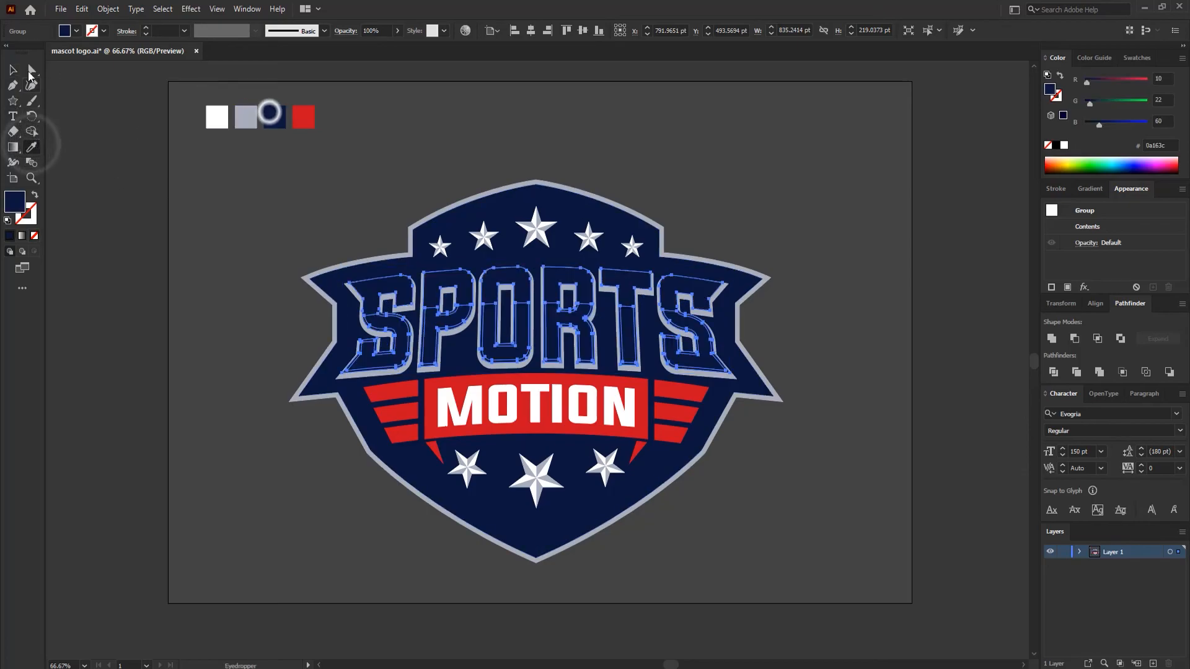
{"action": "left_click", "coordinate": [12, 70]}
{"action": "right_click", "coordinate": [464, 282]}
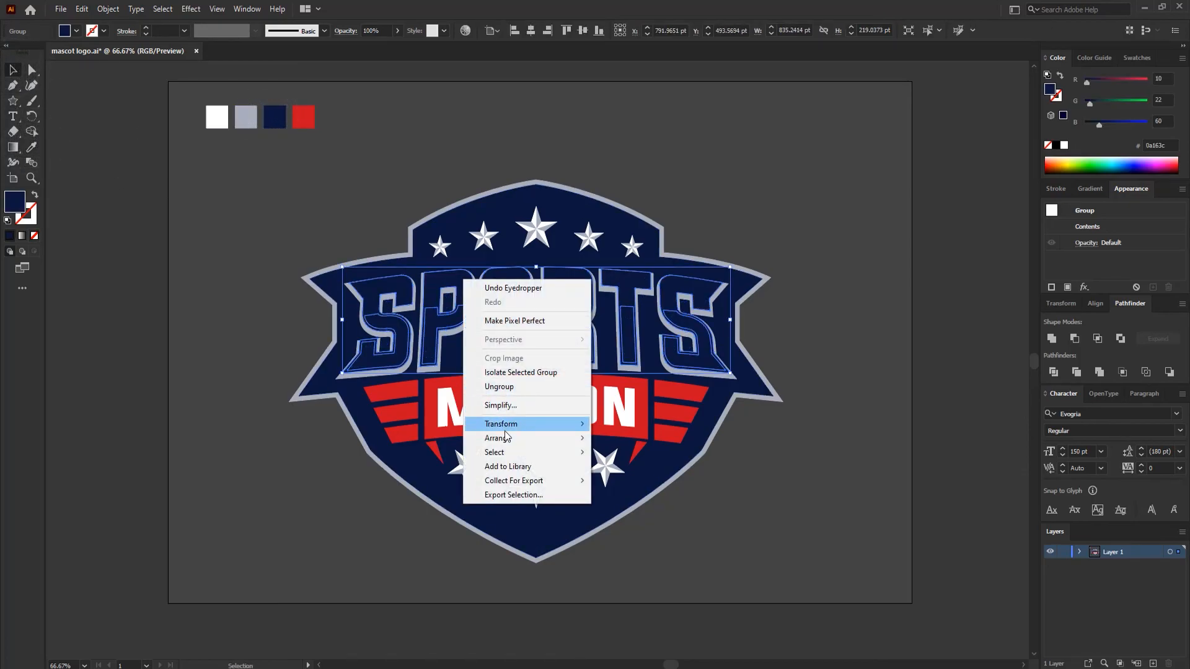
{"action": "mouse_move", "coordinate": [506, 438]}
{"action": "left_click", "coordinate": [649, 472]}
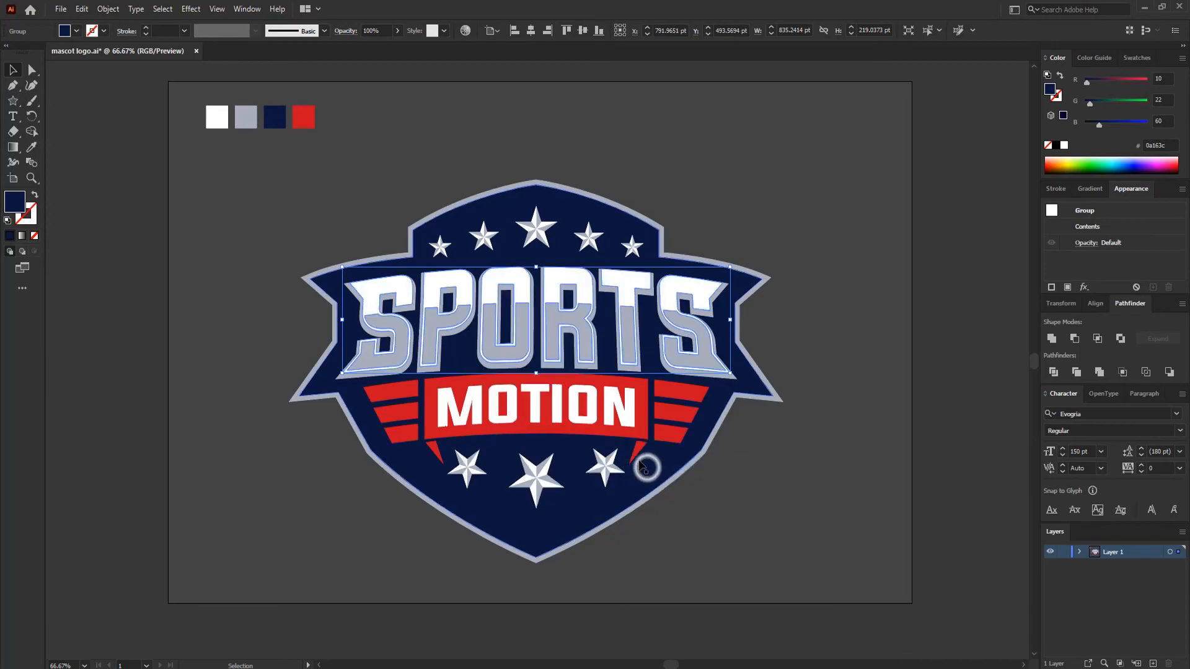
- Offset the paths of the navy SPORTS copy by 6 pt with miter joins and save the document
{"action": "left_click", "coordinate": [108, 8]}
{"action": "mouse_move", "coordinate": [124, 316]}
{"action": "left_click", "coordinate": [301, 364]}
{"action": "left_click", "coordinate": [803, 218]}
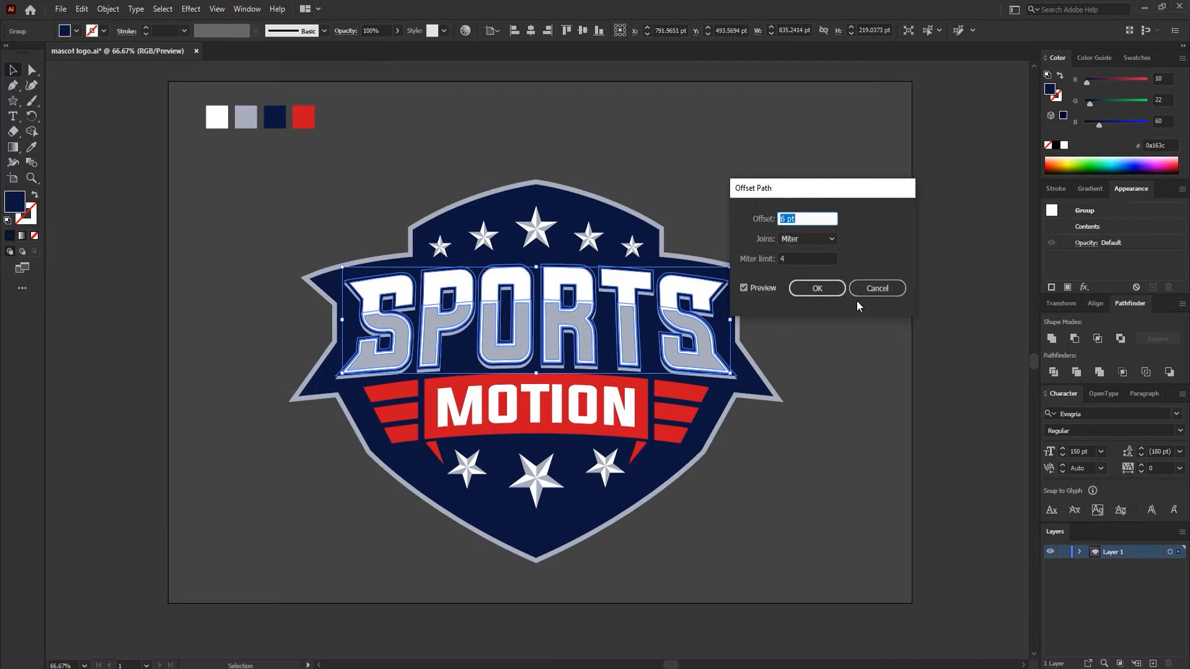
{"action": "left_click", "coordinate": [830, 288]}
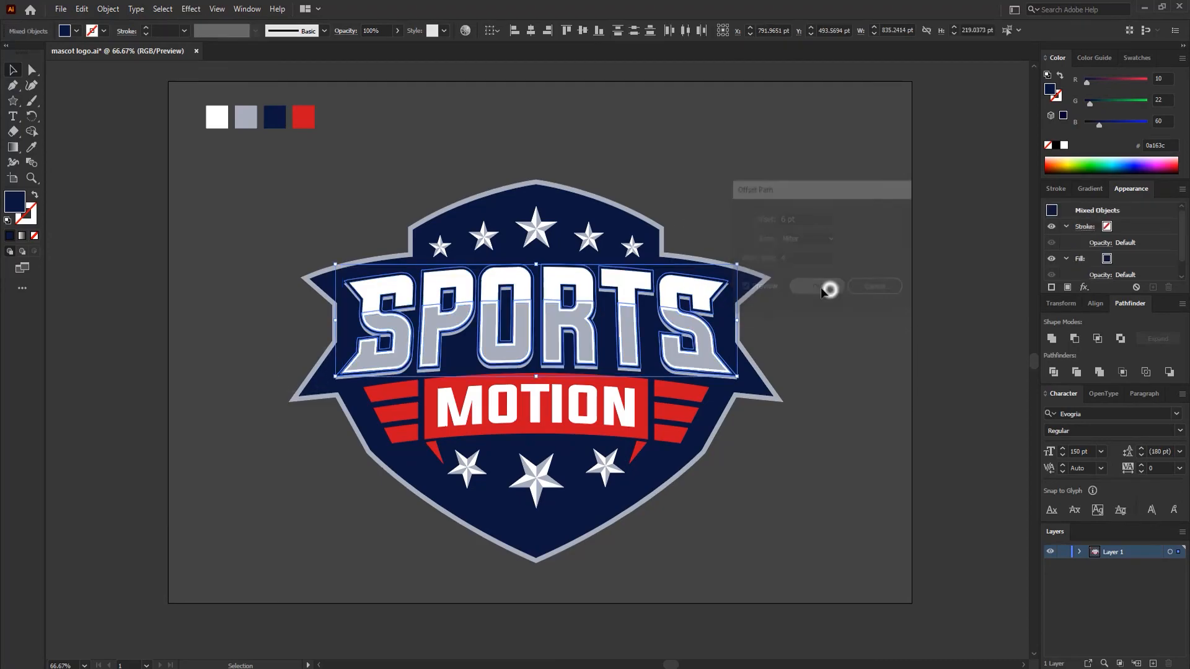
{"action": "key", "text": "ctrl+shift+a"}
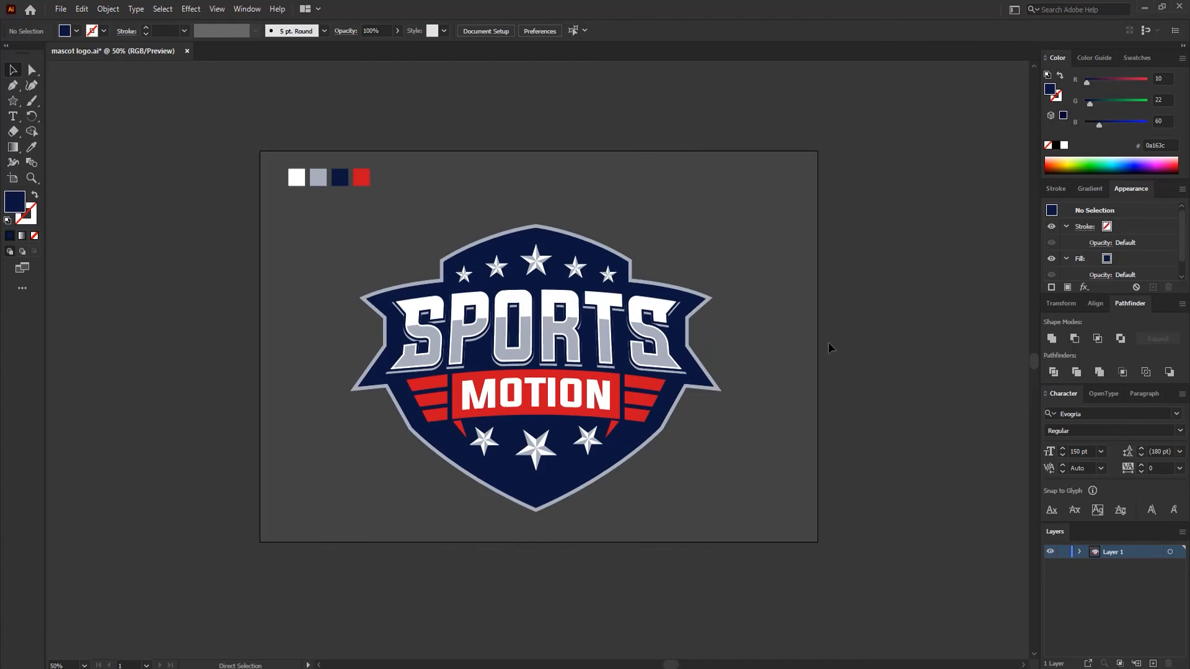
{"action": "key", "text": "ctrl+1"}
{"action": "key", "text": "ctrl+0"}
{"action": "key", "text": "ctrl+s"}
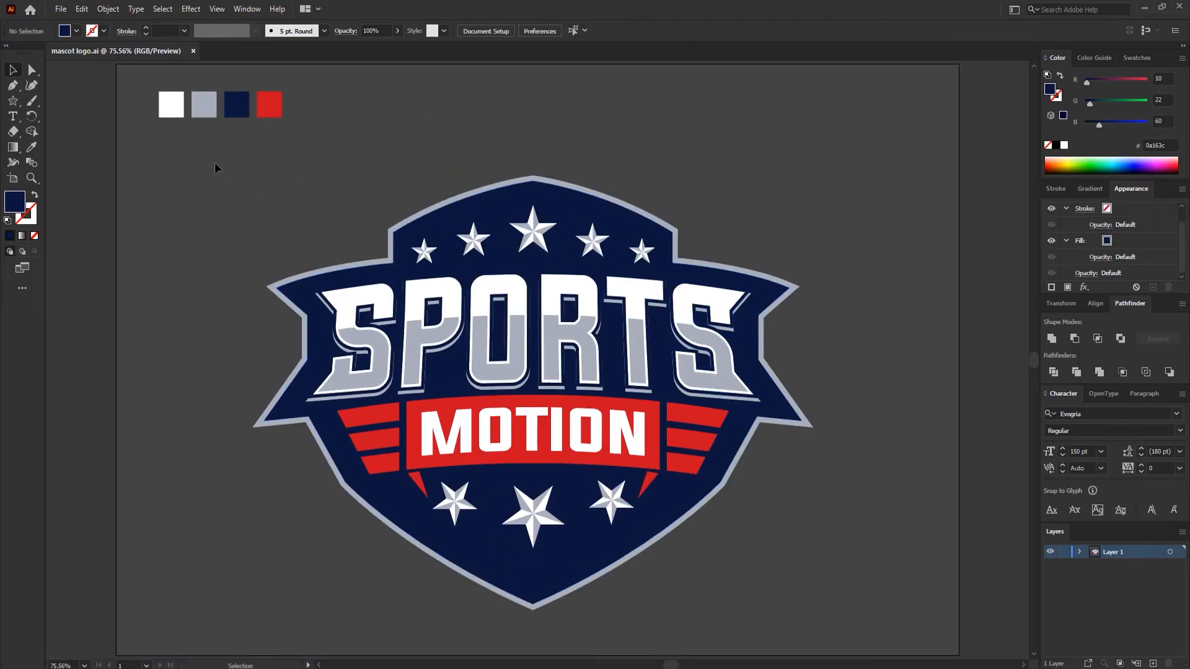
- Select all parts of the shield logo, leaving out the colour swatches, and group them
{"action": "left_click_drag", "start_coordinate": [800, 609], "coordinate": [802, 611]}
{"action": "right_click", "coordinate": [605, 327]}
{"action": "left_click", "coordinate": [672, 426]}
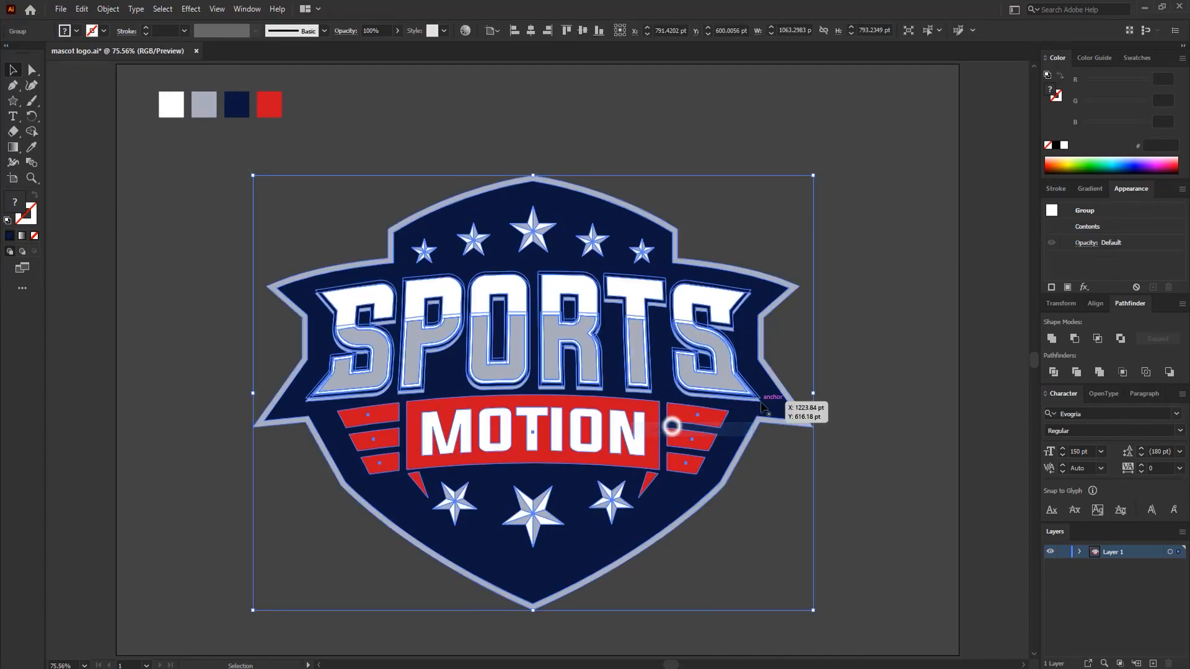
- Centre the logo group horizontally and vertically on the artboard and save the document
{"action": "left_click", "coordinate": [1095, 303]}
{"action": "left_click", "coordinate": [1074, 326]}
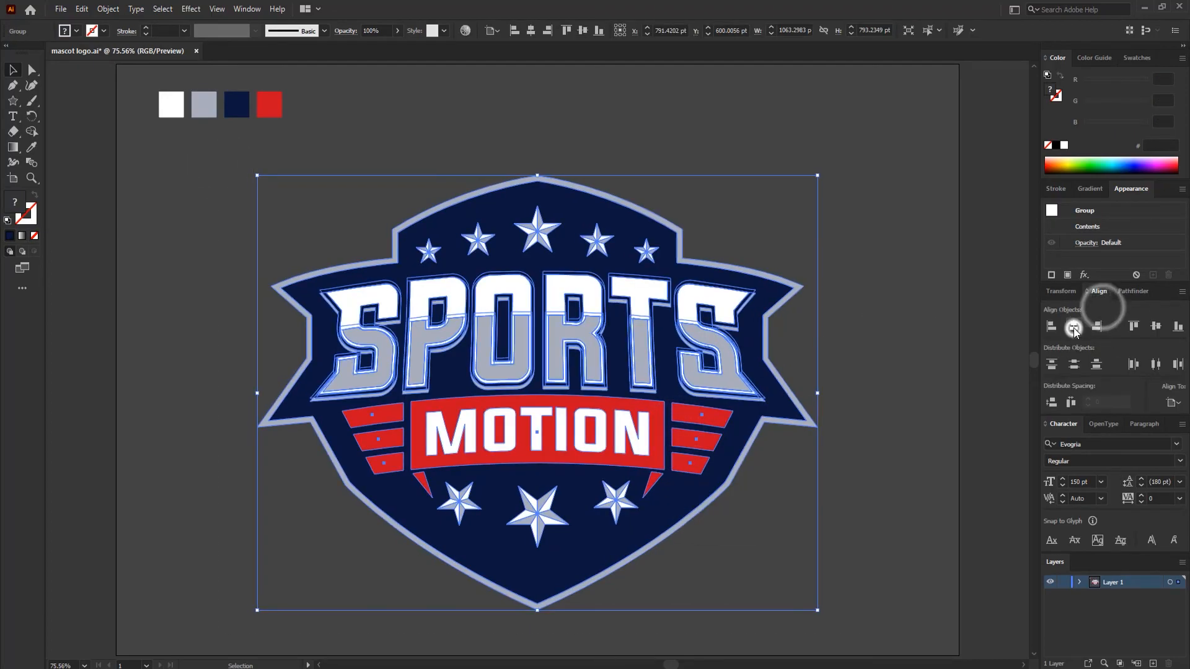
{"action": "left_click", "coordinate": [1153, 326]}
{"action": "left_click", "coordinate": [945, 331]}
{"action": "key", "text": "ctrl+s"}
- Copy the logo group in place, fill the copy with the white swatch and send it to the back
{"action": "left_click", "coordinate": [729, 460]}
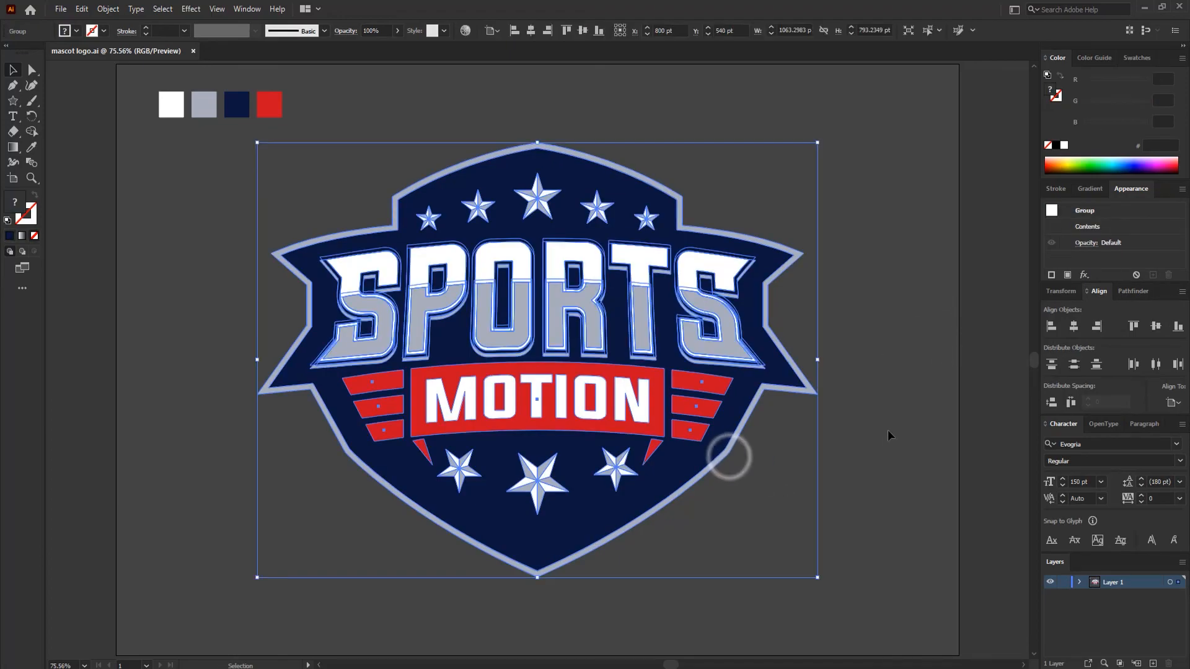
{"action": "key", "text": "ctrl+c"}
{"action": "key", "text": "ctrl+f"}
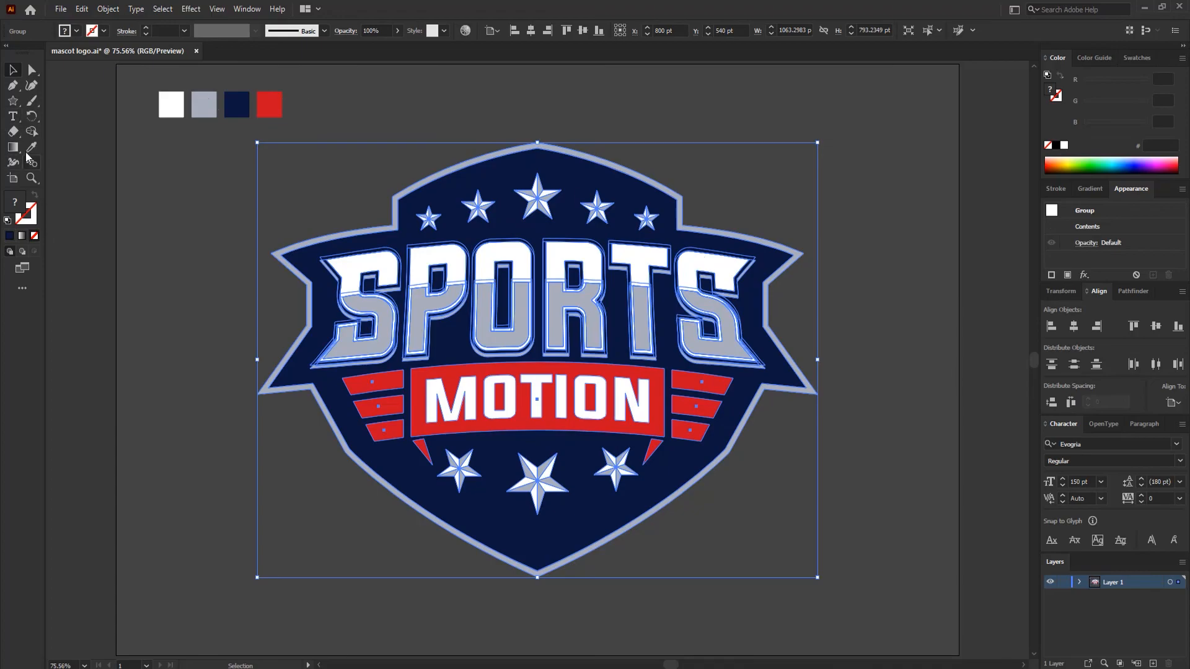
{"action": "left_click", "coordinate": [31, 148]}
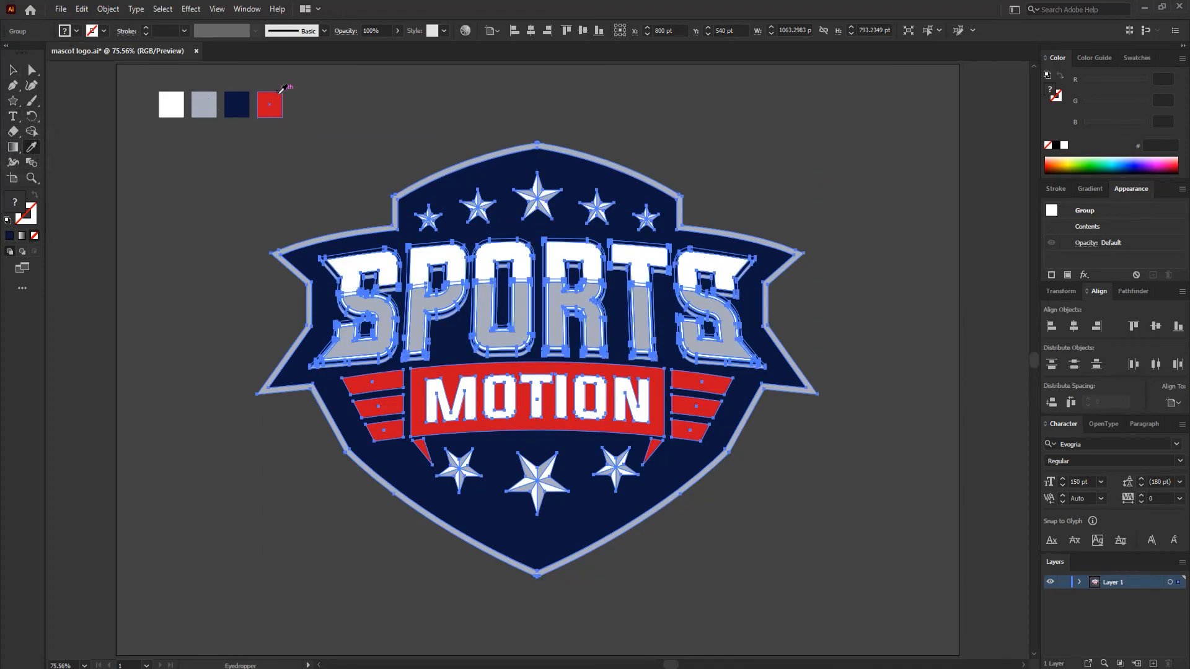
{"action": "left_click", "coordinate": [171, 103]}
{"action": "key", "text": "v"}
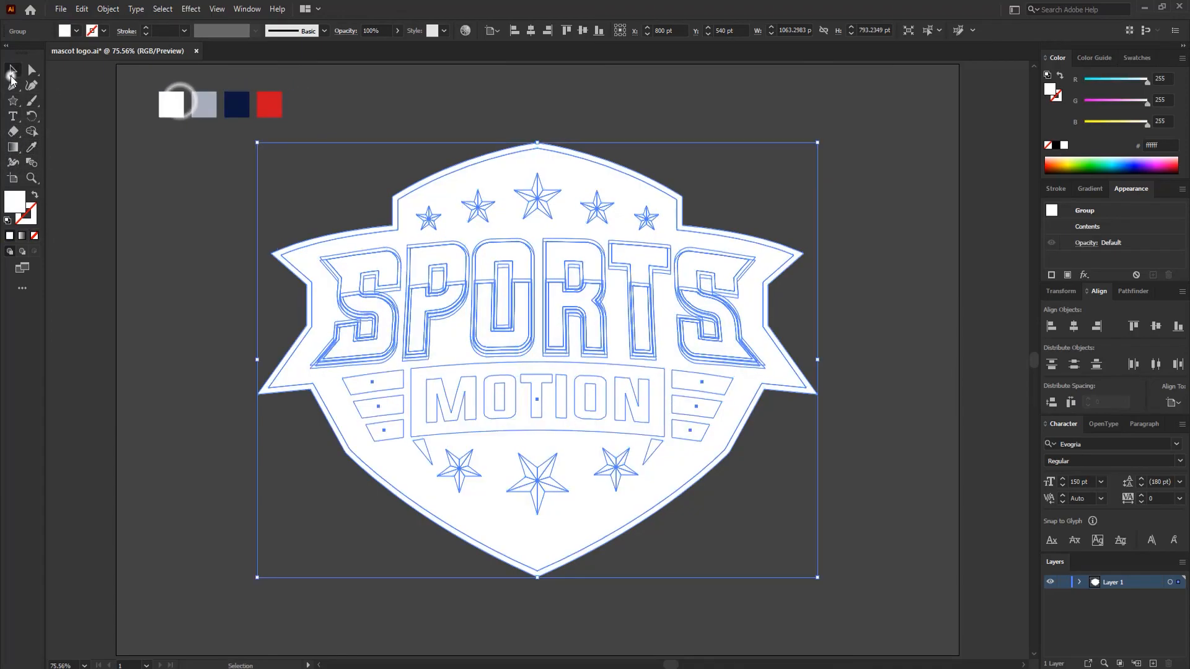
{"action": "right_click", "coordinate": [525, 178]}
{"action": "mouse_move", "coordinate": [558, 338]}
{"action": "left_click", "coordinate": [681, 385]}
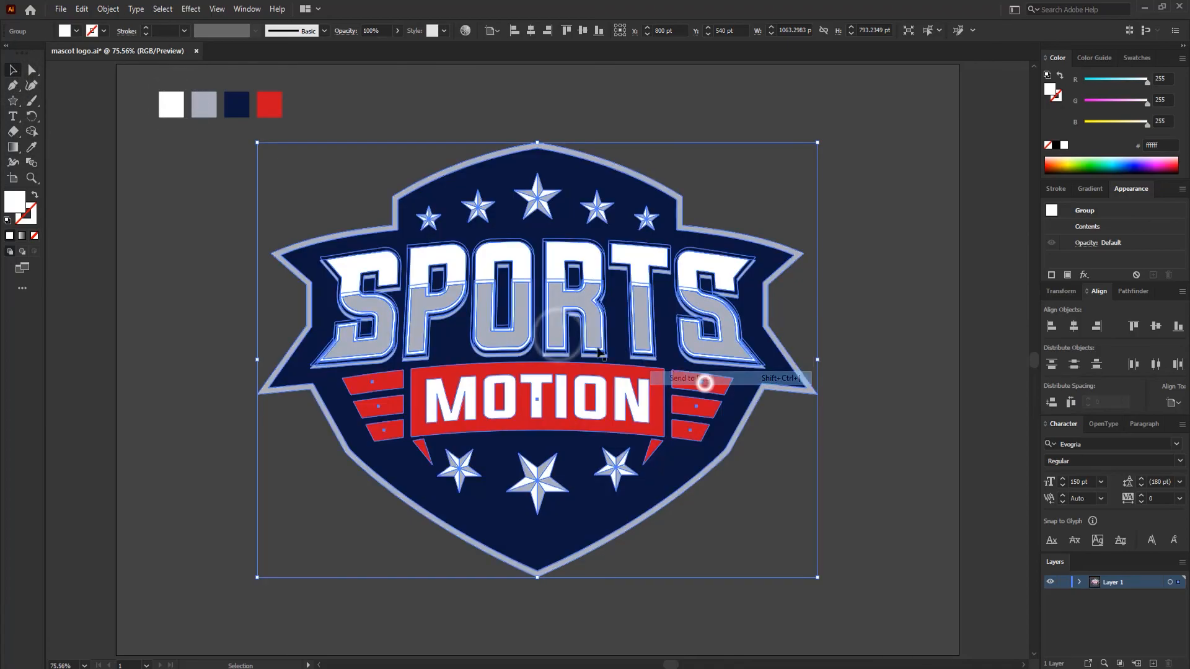
- Offset the paths of the white logo copy by 6 pt as an outer outline and save the document
{"action": "left_click", "coordinate": [108, 9]}
{"action": "mouse_move", "coordinate": [155, 316]}
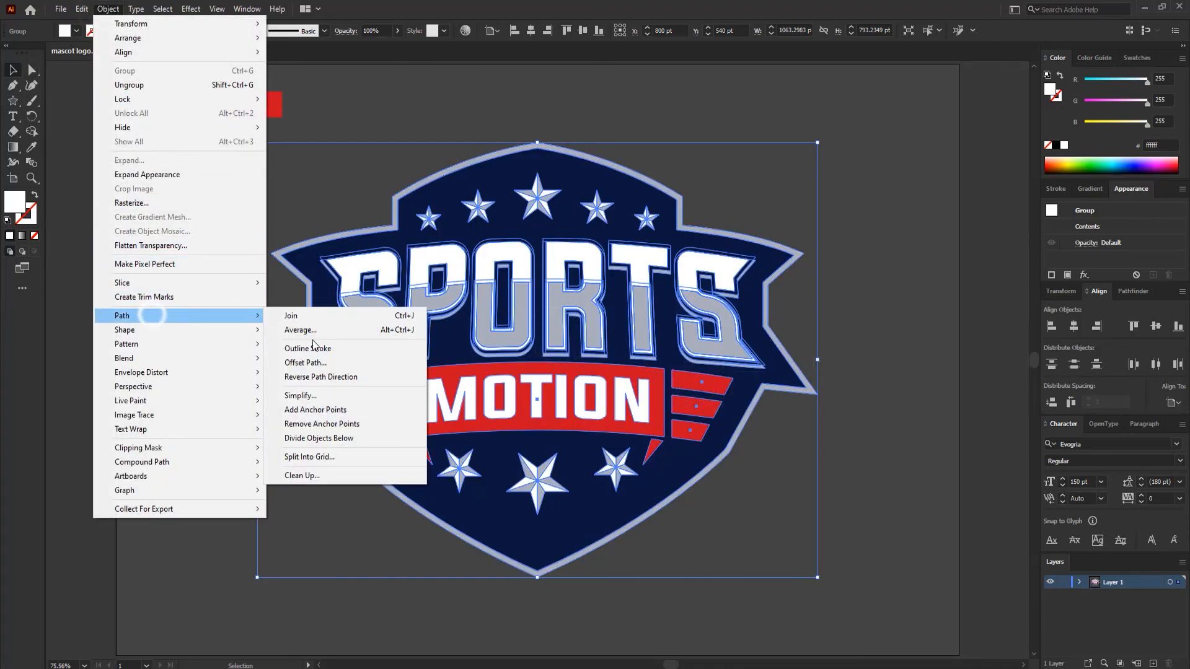
{"action": "left_click", "coordinate": [291, 363]}
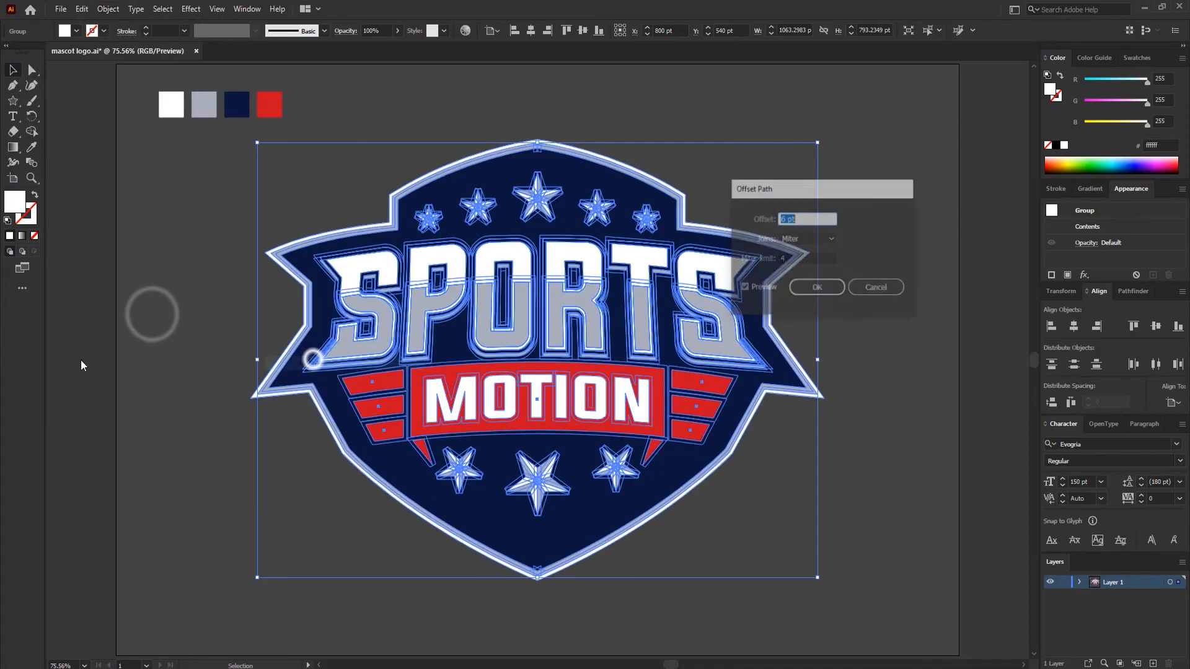
{"action": "left_click", "coordinate": [817, 288]}
{"action": "left_click", "coordinate": [850, 275]}
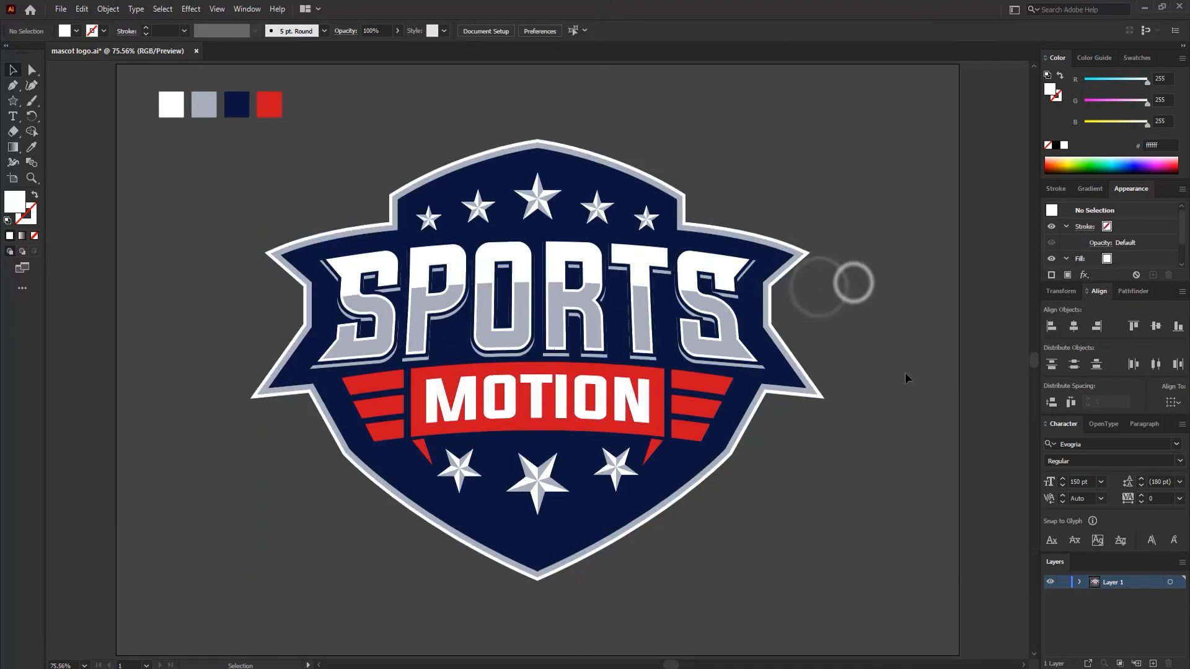
{"action": "key", "text": "ctrl+s"}
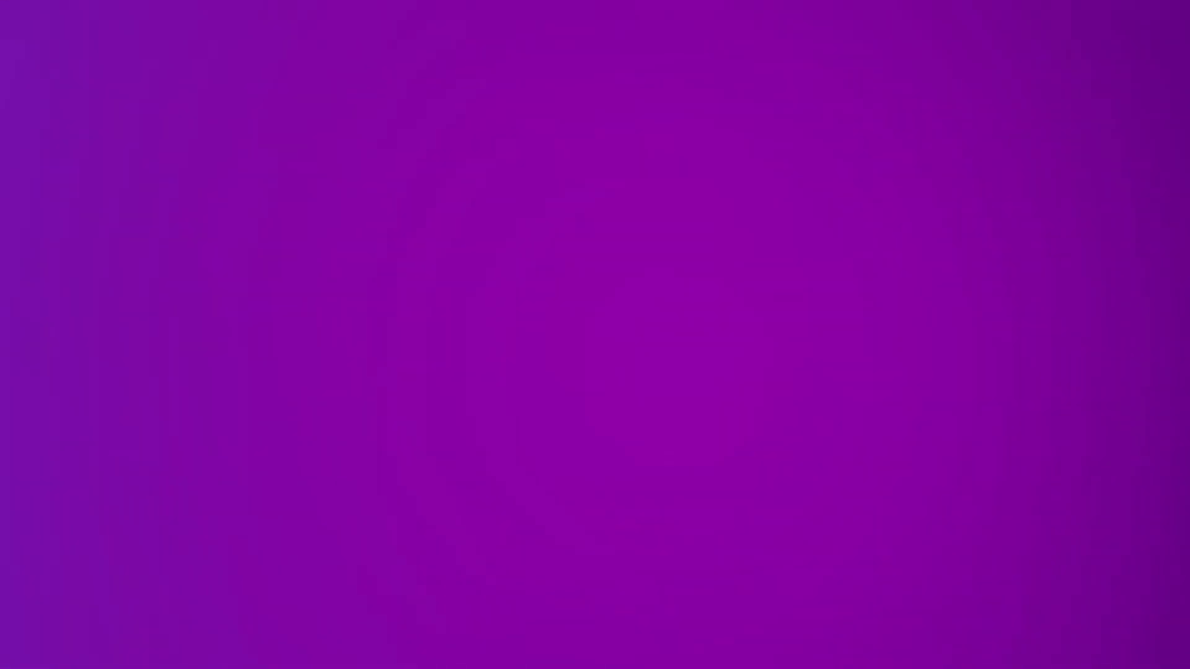